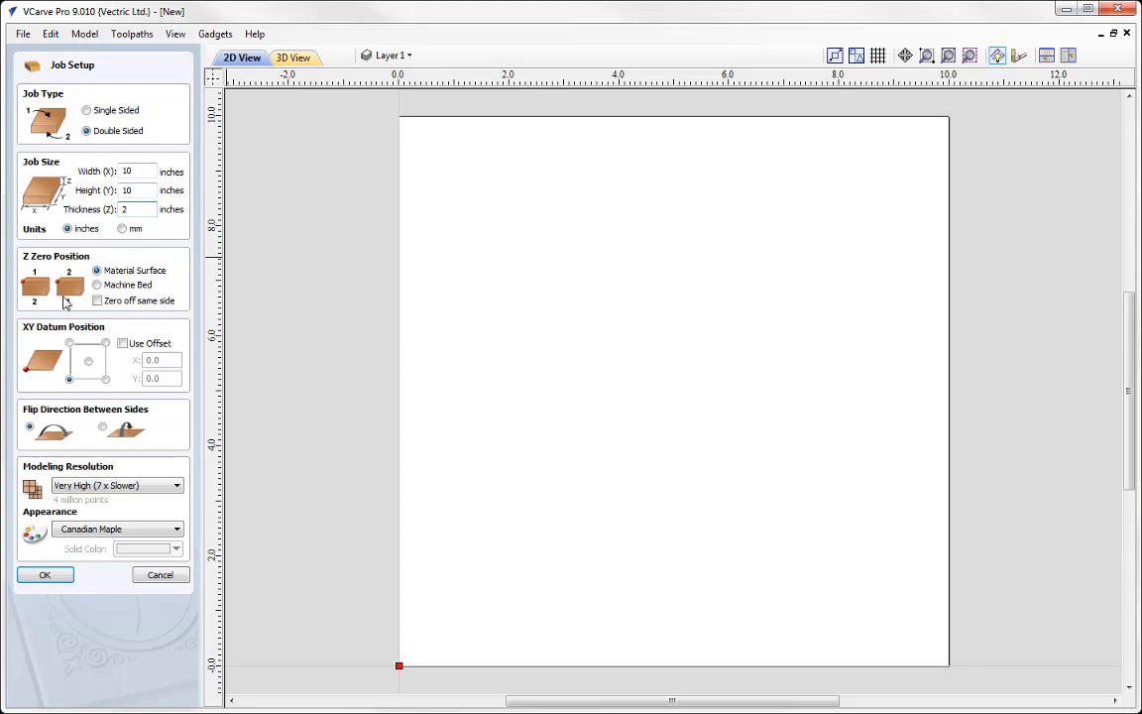
Step: Finish the double-sided job setup with Z zeroed off the same side and the XY datum at the lower-left corner
{"action": "left_click", "coordinate": [97, 301]}
{"action": "left_click", "coordinate": [69, 379]}
{"action": "left_click", "coordinate": [46, 575]}
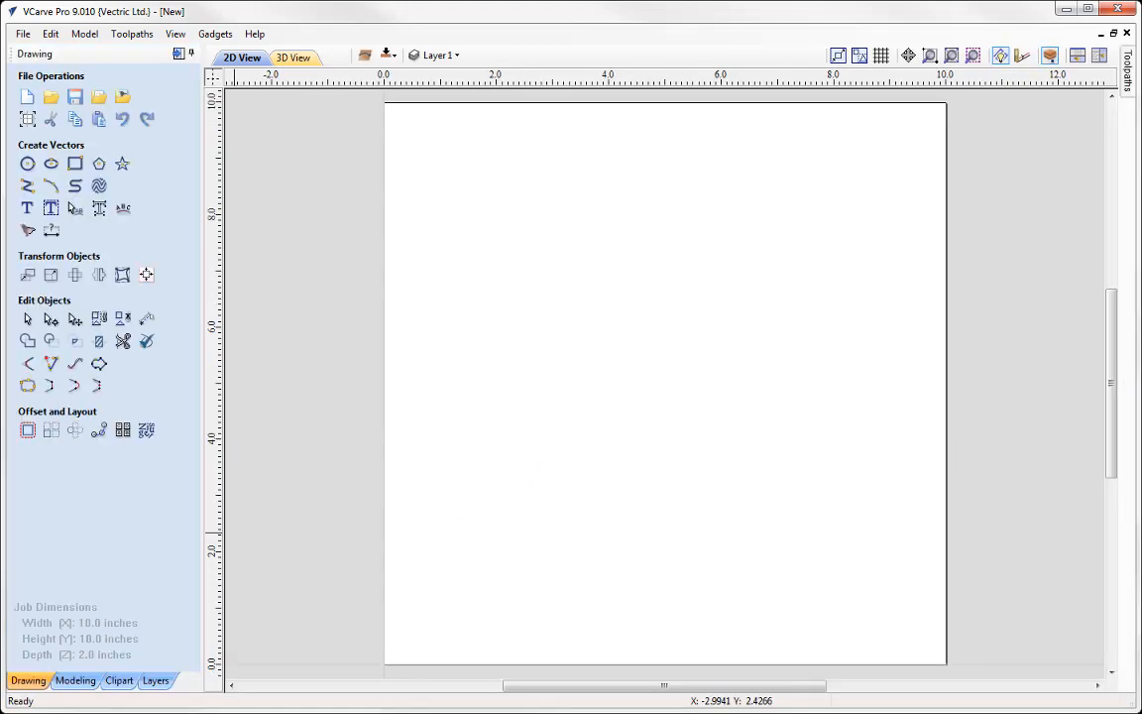
Step: Rename the component level Level 1 as Model
{"action": "left_click", "coordinate": [75, 680]}
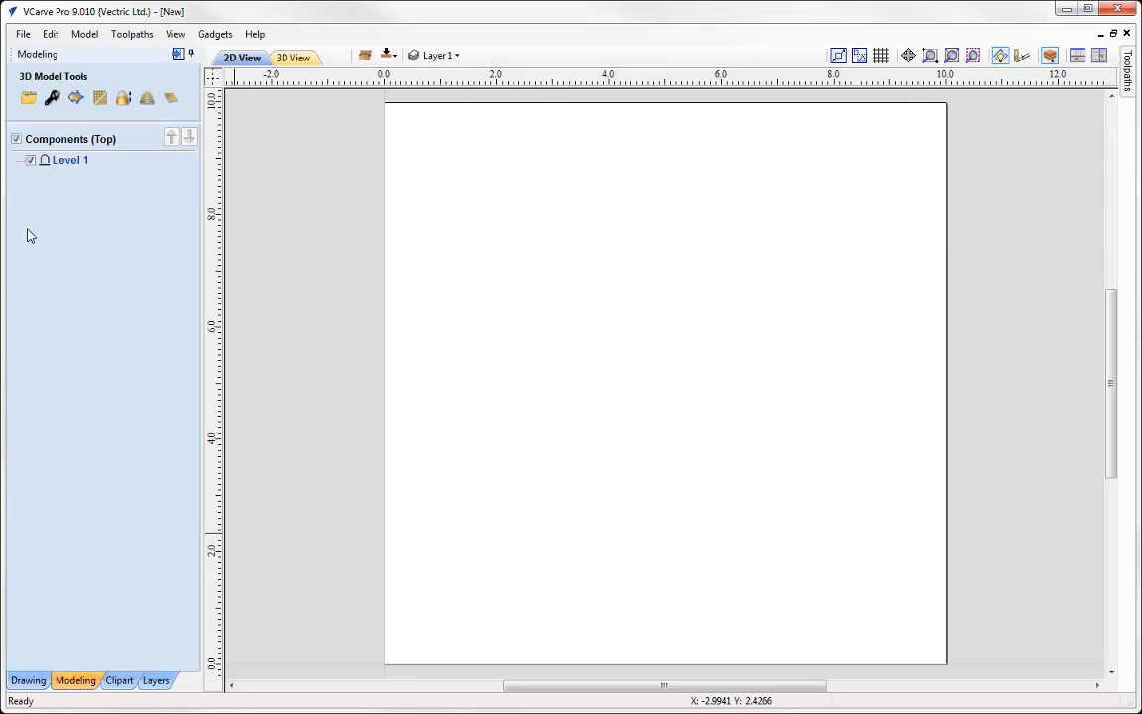
{"action": "right_click", "coordinate": [70, 168]}
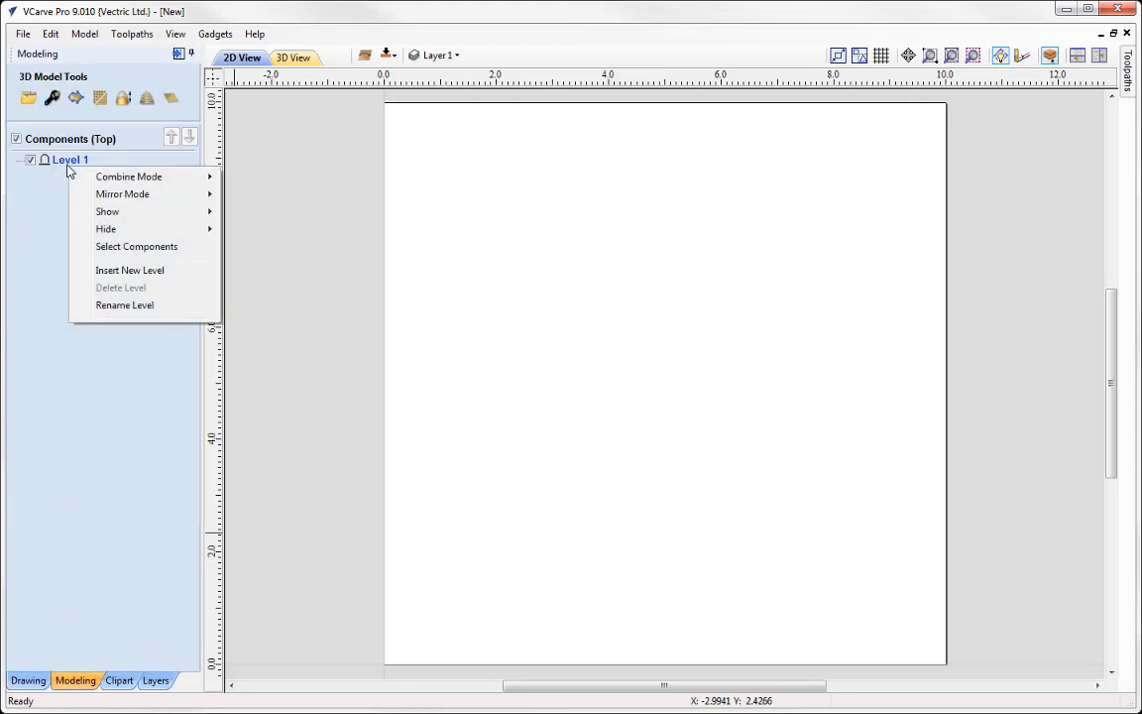
{"action": "left_click", "coordinate": [132, 305]}
{"action": "type", "text": "mODEL"}
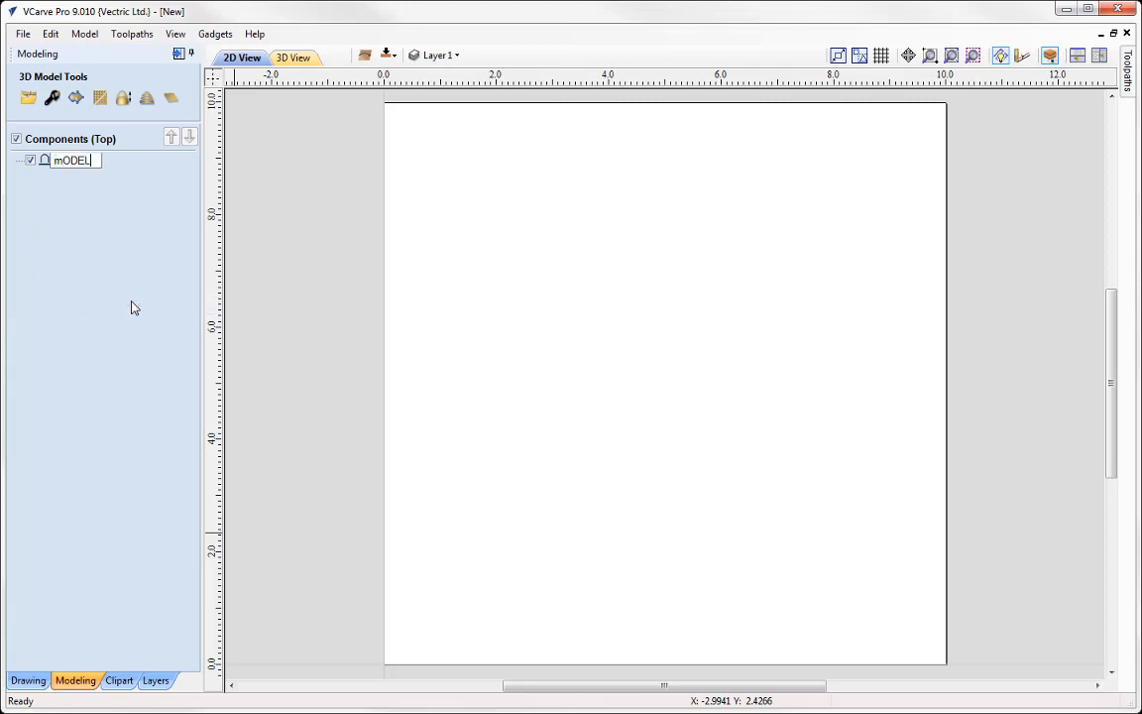
{"action": "key", "text": "BackSpace"}
{"action": "key", "text": "BackSpace"}
{"action": "key", "text": "BackSpace"}
{"action": "key", "text": "BackSpace"}
{"action": "key", "text": "BackSpace"}
{"action": "type", "text": "Model"}
{"action": "key", "text": "Return"}
Step: Insert the Dome_Dish_45 clipart from the Domes (Dishes) library folder and enlarge it about its centre to about 8.4 inches wide
{"action": "left_click", "coordinate": [114, 680]}
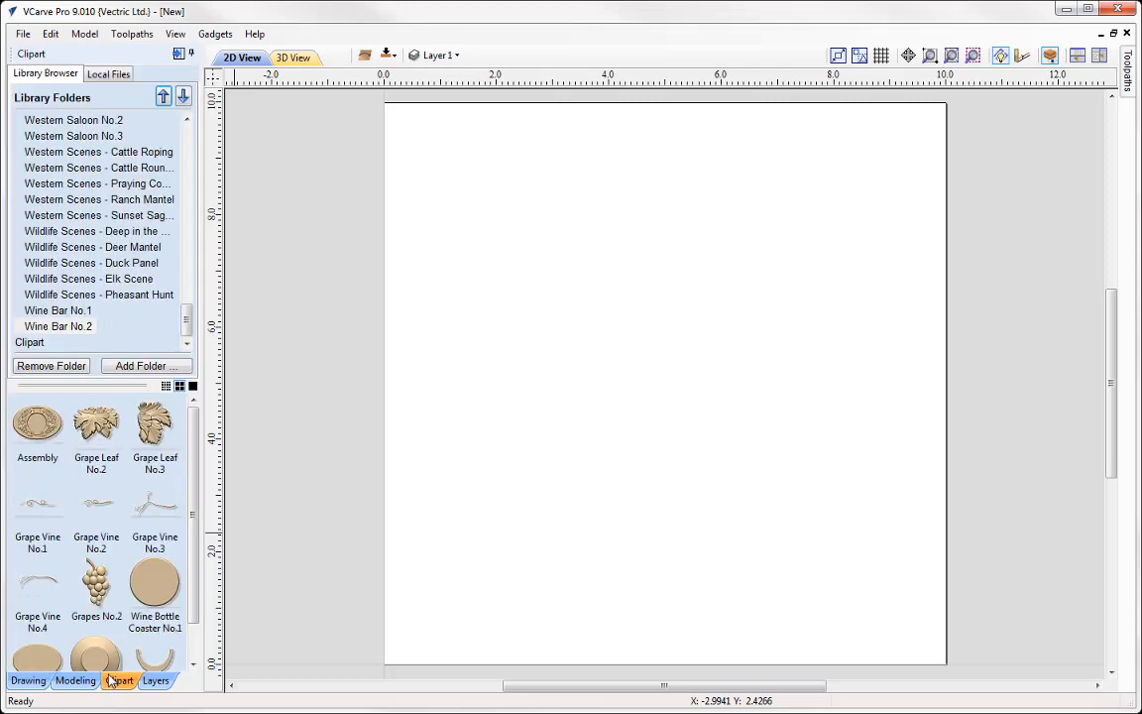
{"action": "left_click", "coordinate": [24, 342]}
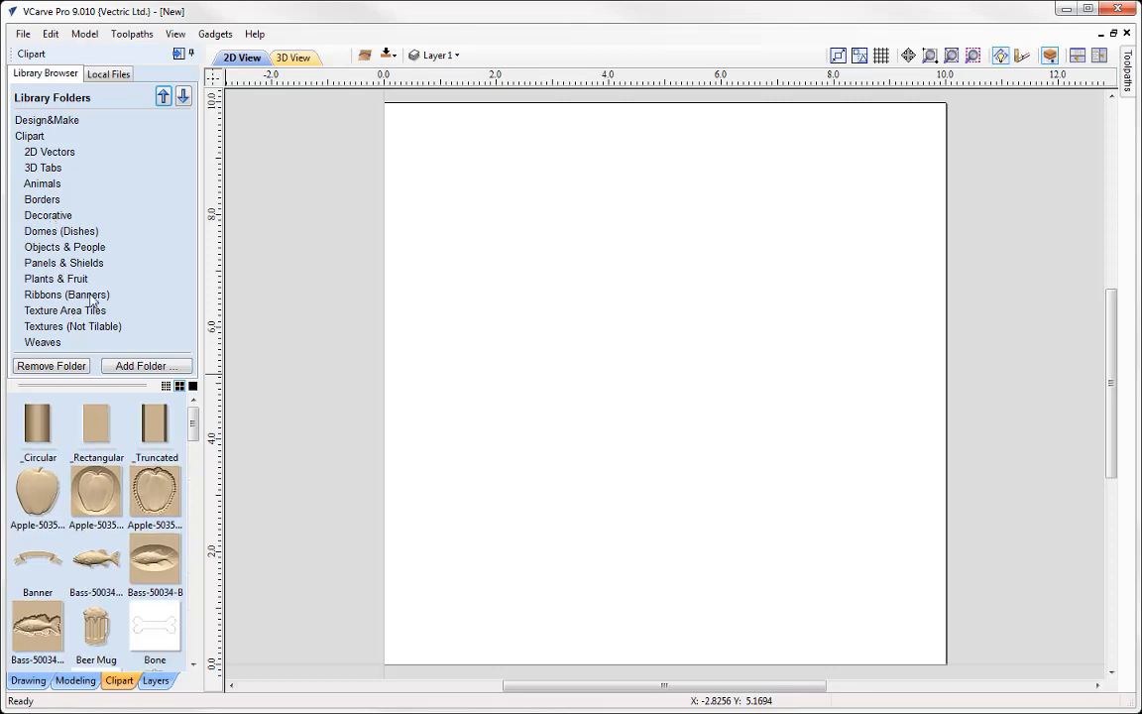
{"action": "left_click", "coordinate": [59, 231]}
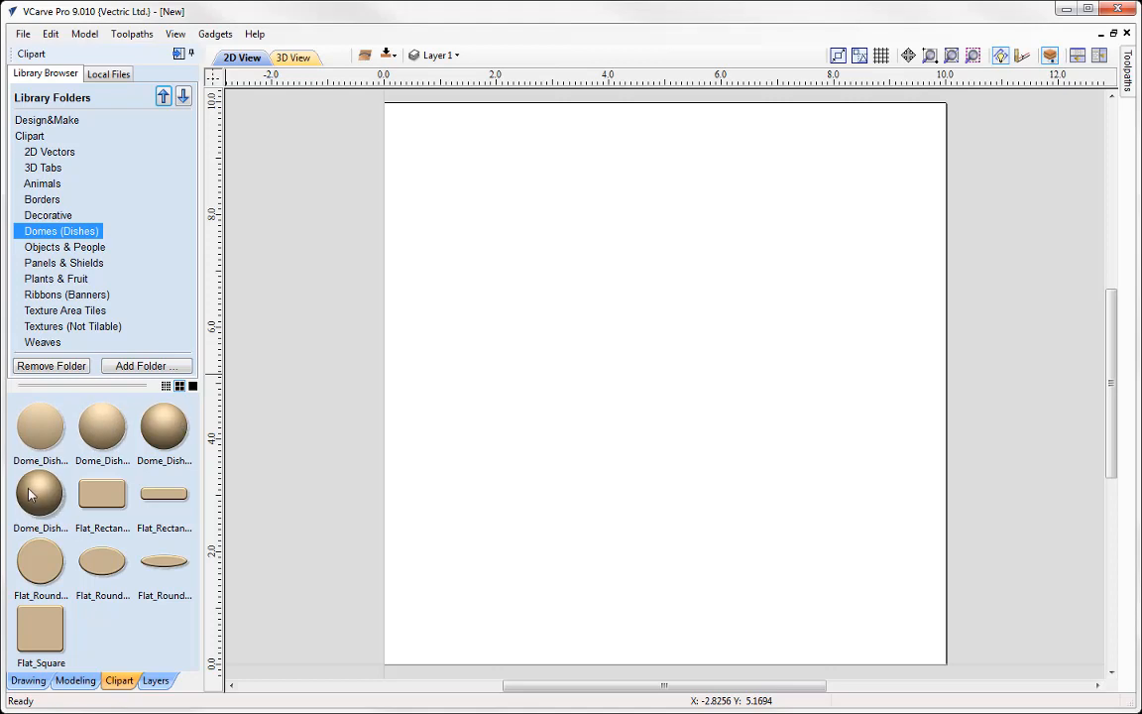
{"action": "double_click", "coordinate": [102, 428]}
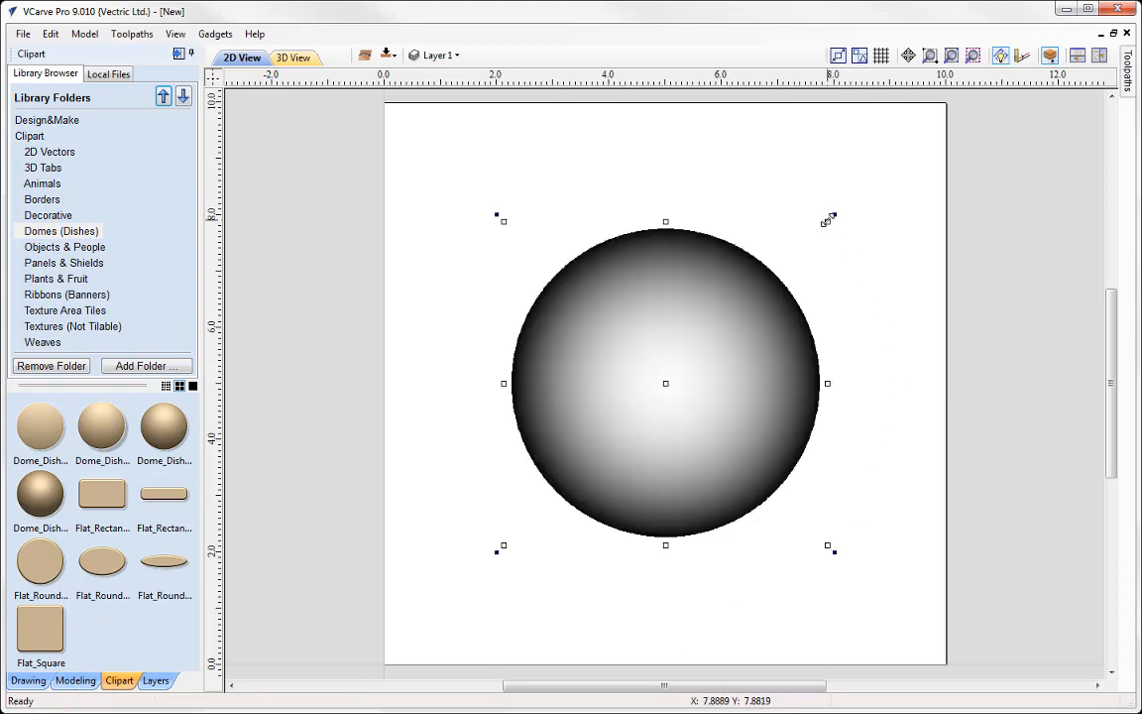
{"action": "left_click_drag", "start_coordinate": [828, 220], "coordinate": [898, 127]}
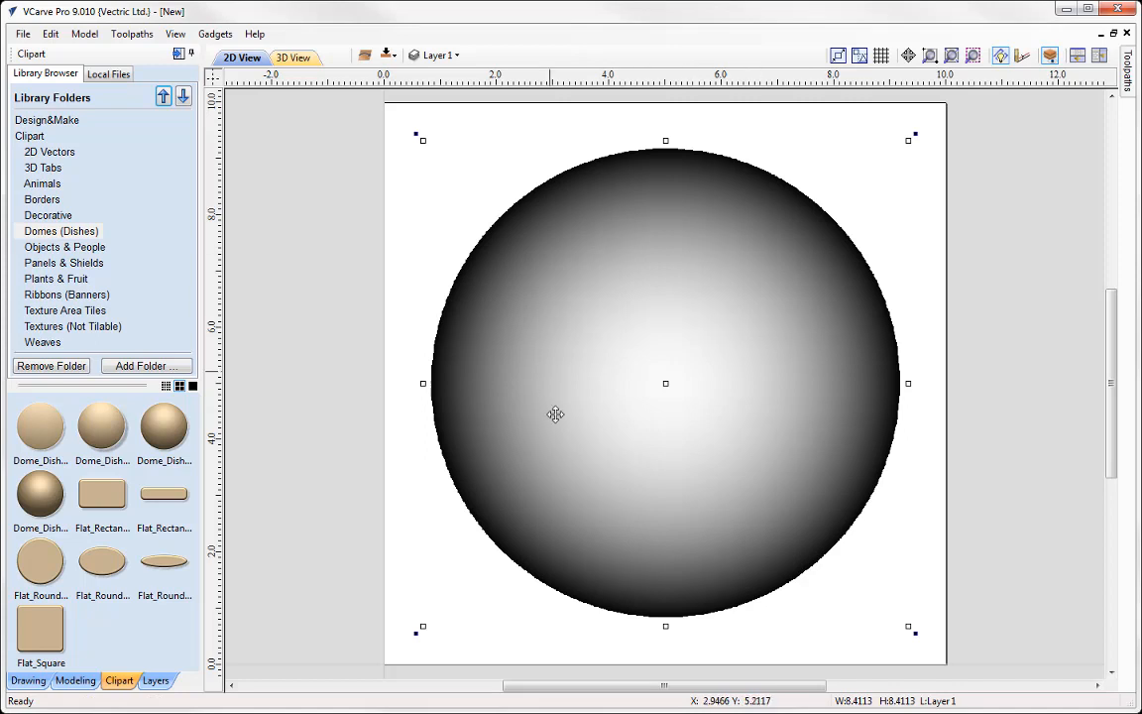
Step: Show the 2D and 3D views side by side and add the Dome_Dish_90 clipart, reduced to about 5.2 inches wide
{"action": "left_click", "coordinate": [1098, 56]}
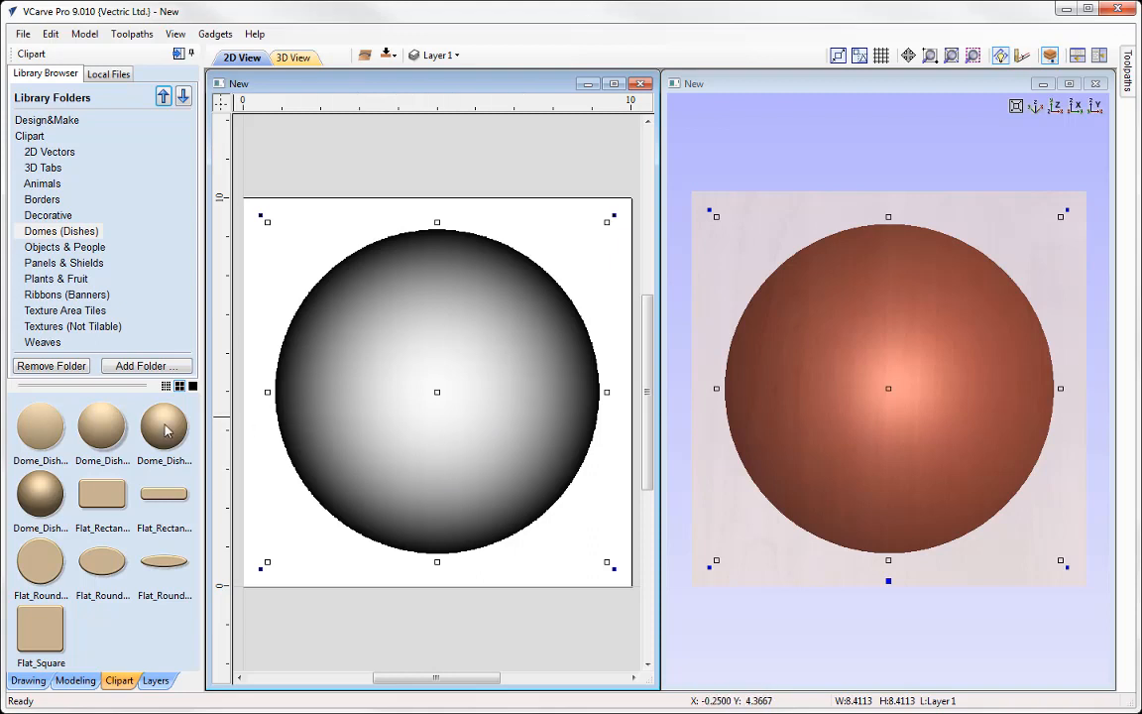
{"action": "double_click", "coordinate": [38, 505]}
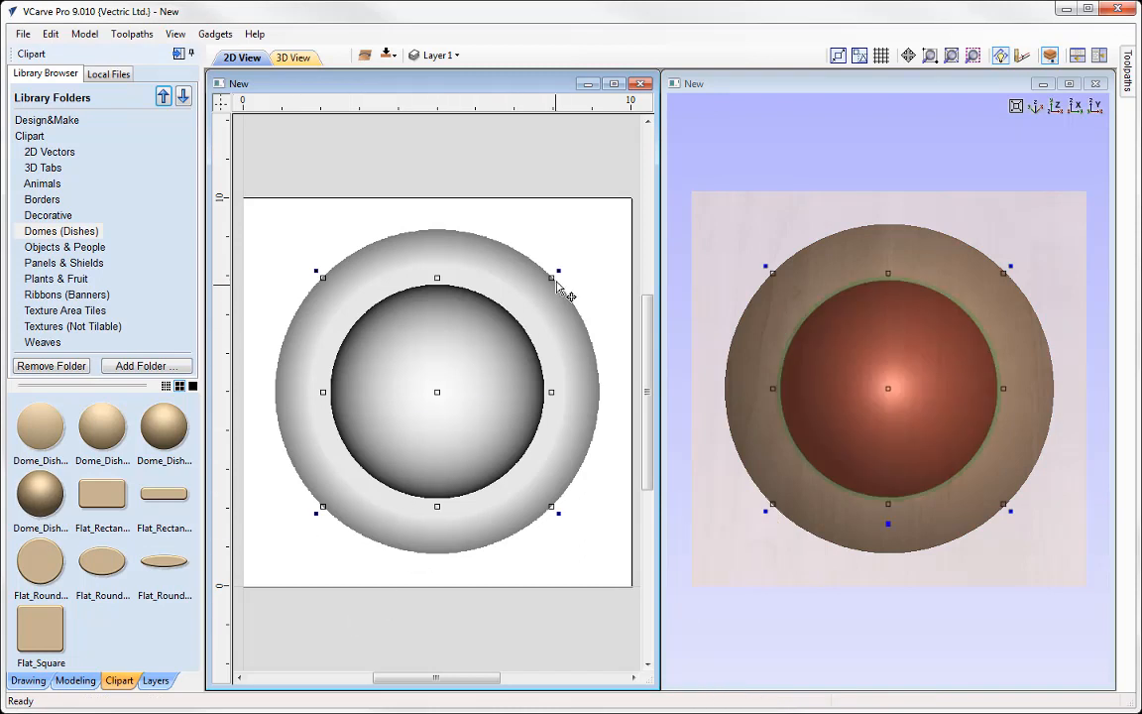
{"action": "mouse_move", "coordinate": [552, 277]}
{"action": "left_mouse_down"}
{"action": "mouse_move", "coordinate": [536, 290]}
{"action": "mouse_move", "coordinate": [541, 303]}
{"action": "mouse_move", "coordinate": [535, 288]}
{"action": "left_mouse_up"}
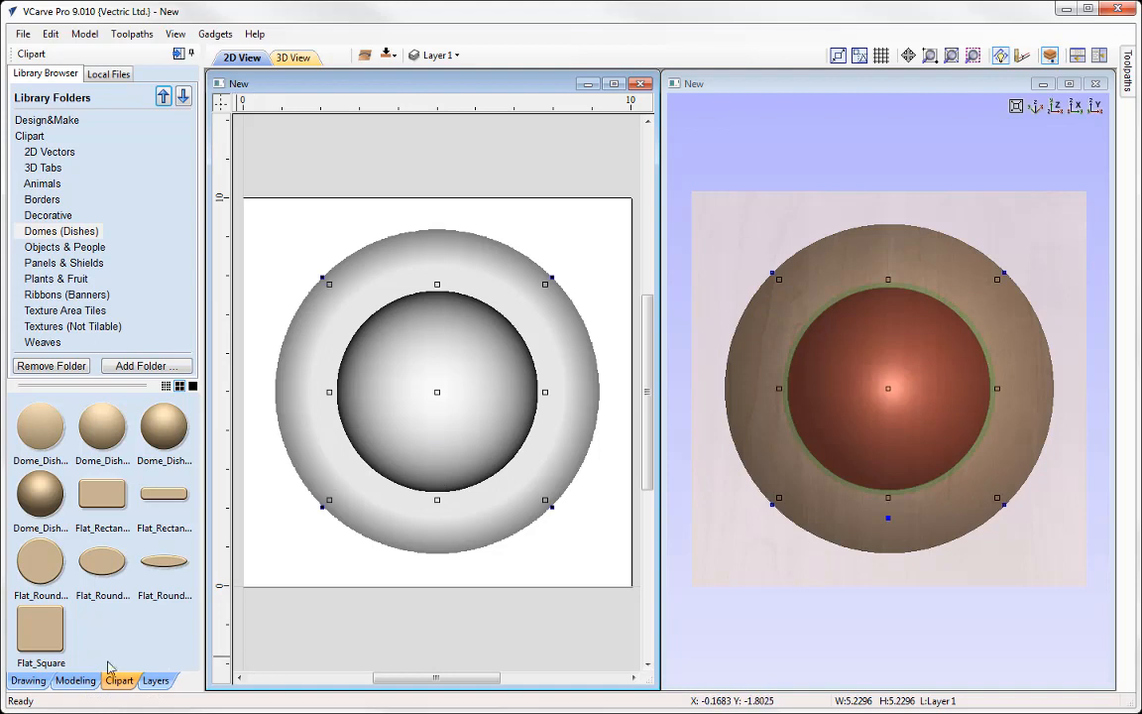
Step: Set the combine mode of the Dome_Dish_90 component to Subtract so that it hollows out the larger dome
{"action": "left_click", "coordinate": [76, 681]}
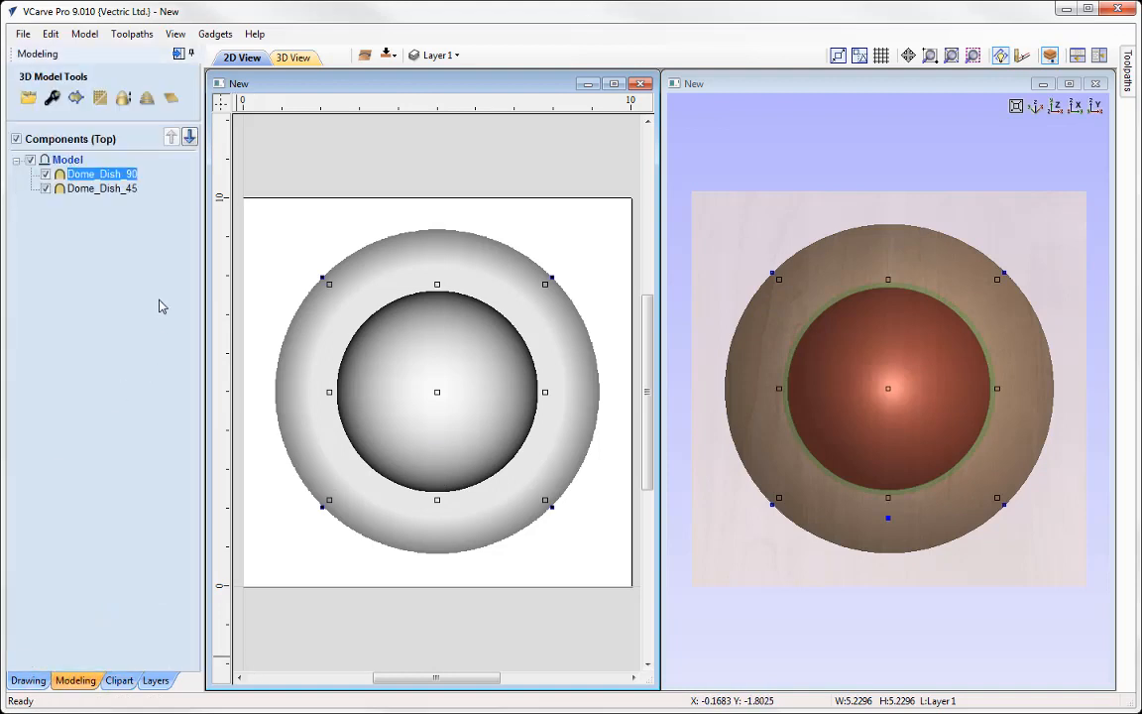
{"action": "right_click", "coordinate": [86, 178]}
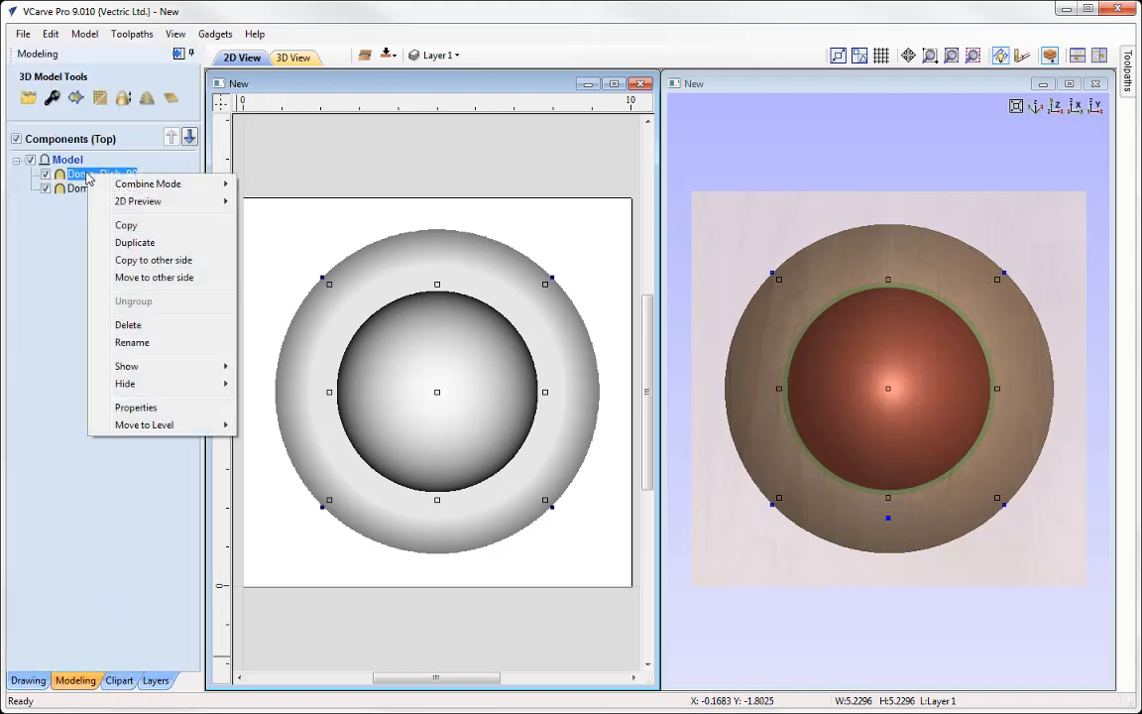
{"action": "mouse_move", "coordinate": [139, 188]}
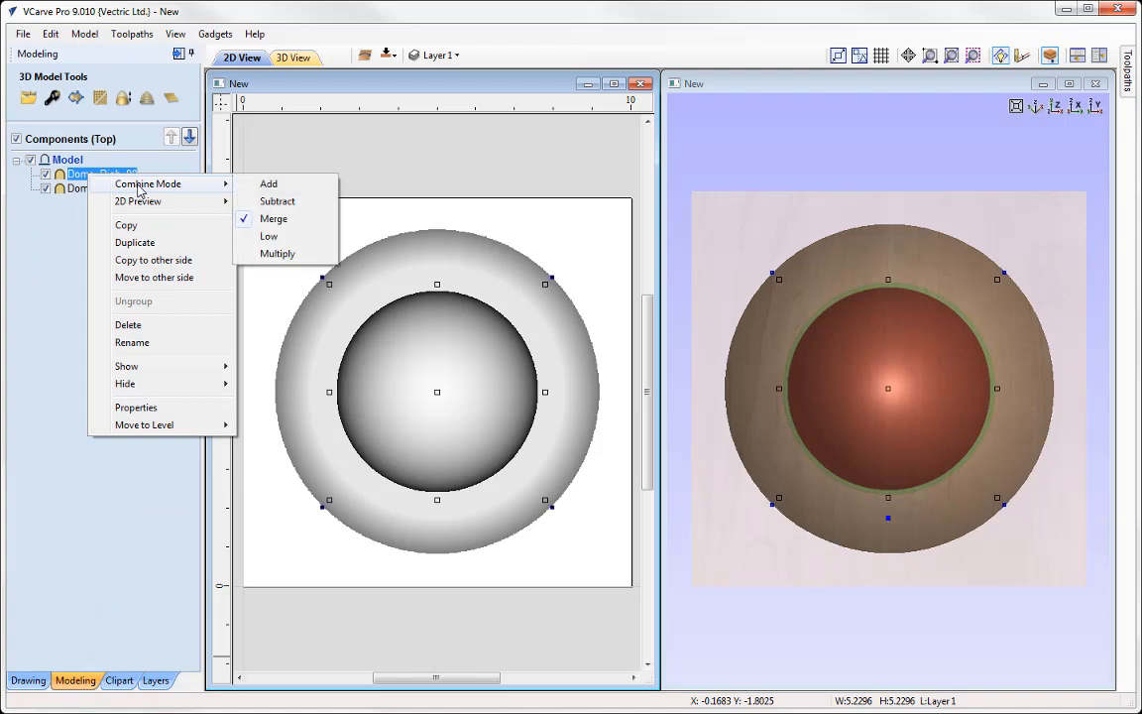
{"action": "left_click", "coordinate": [282, 203]}
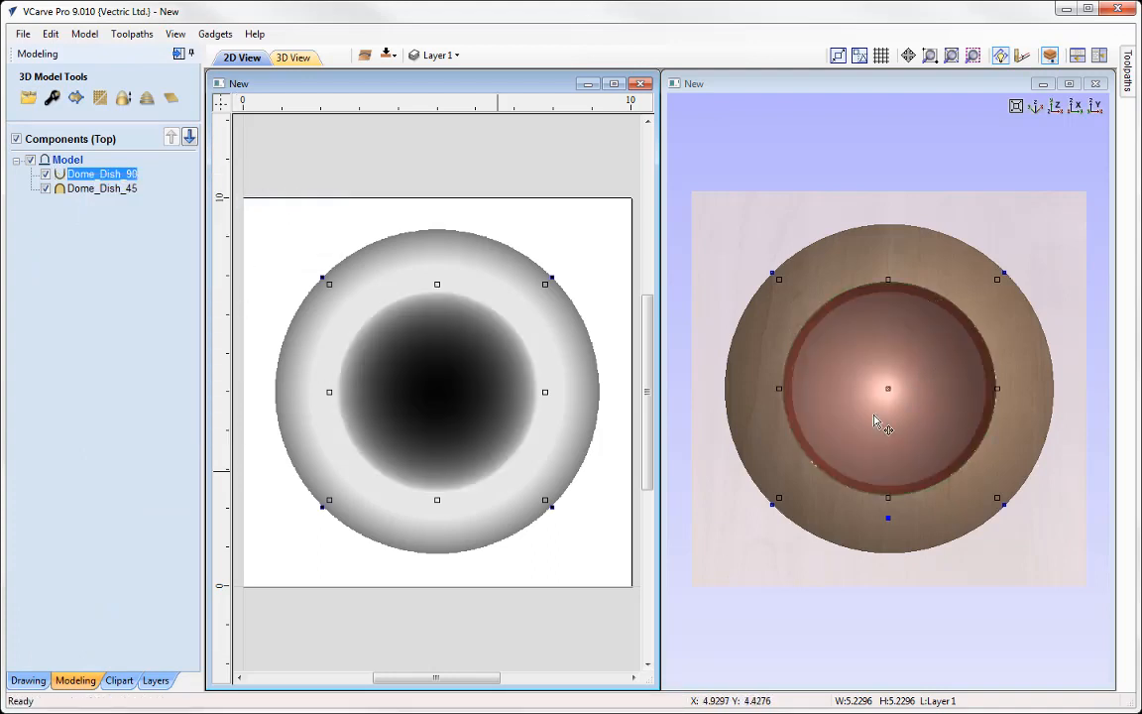
{"action": "left_click_drag", "start_coordinate": [920, 581], "coordinate": [1008, 384]}
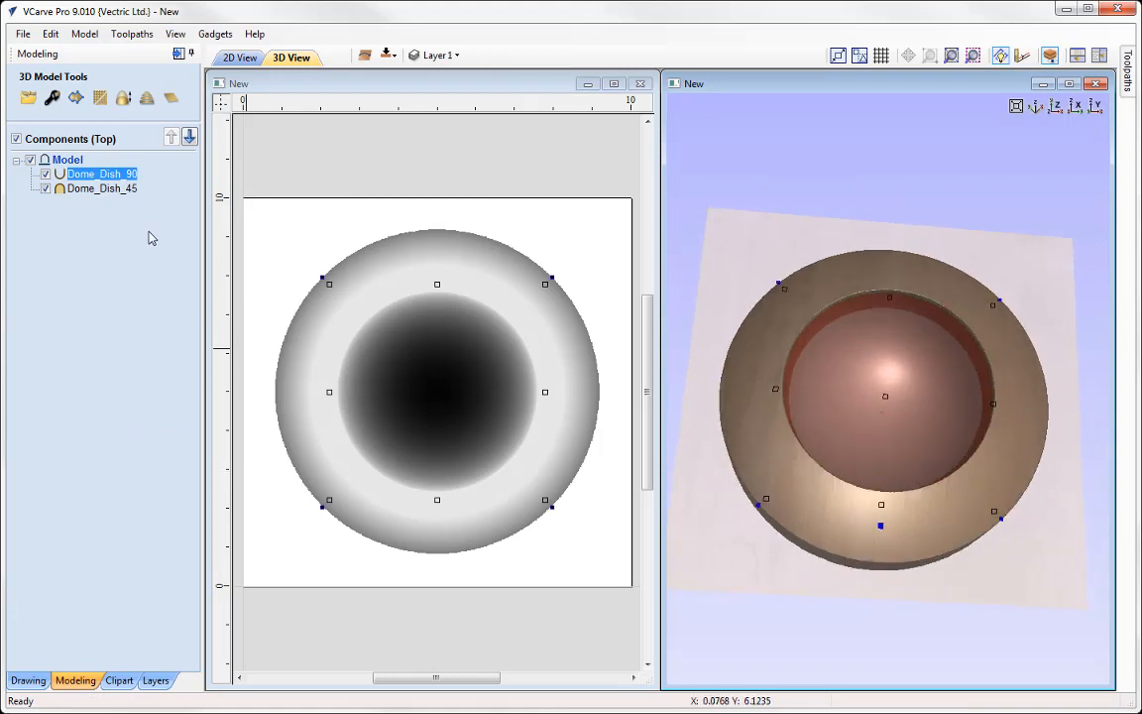
Step: Set the shape height of the Dome_Dish_90 component to 1.8 inches
{"action": "left_click", "coordinate": [52, 97]}
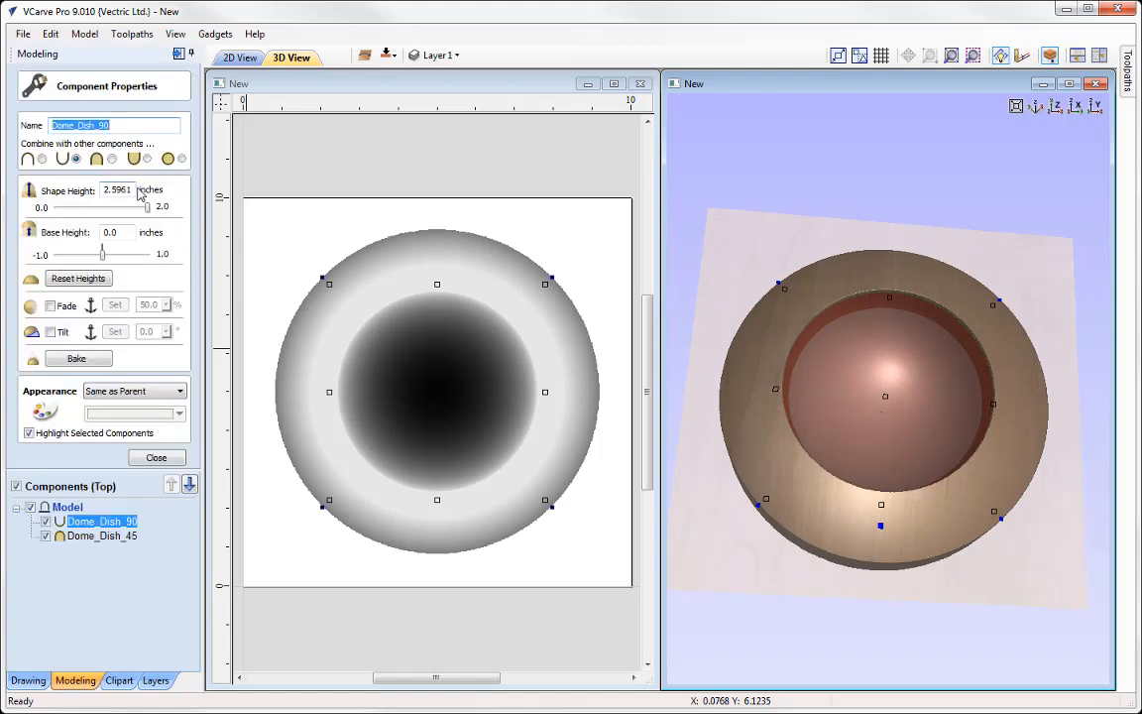
{"action": "left_click_drag", "start_coordinate": [138, 193], "coordinate": [47, 182]}
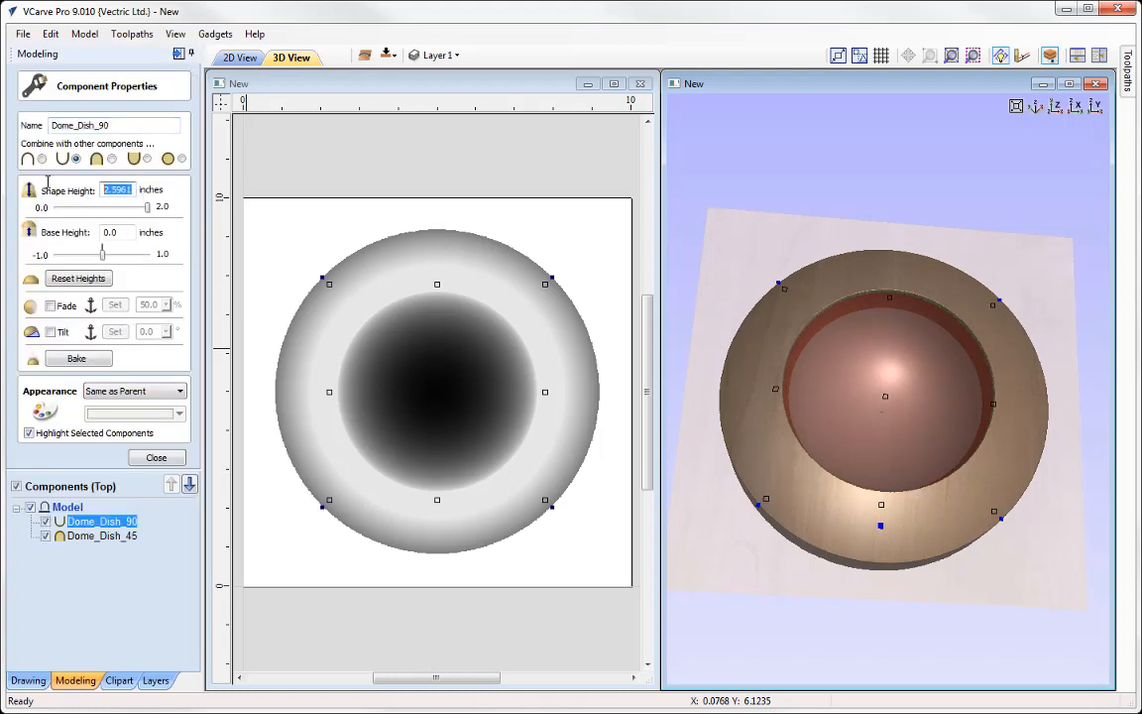
{"action": "type", "text": "1.8"}
{"action": "key", "text": "Return"}
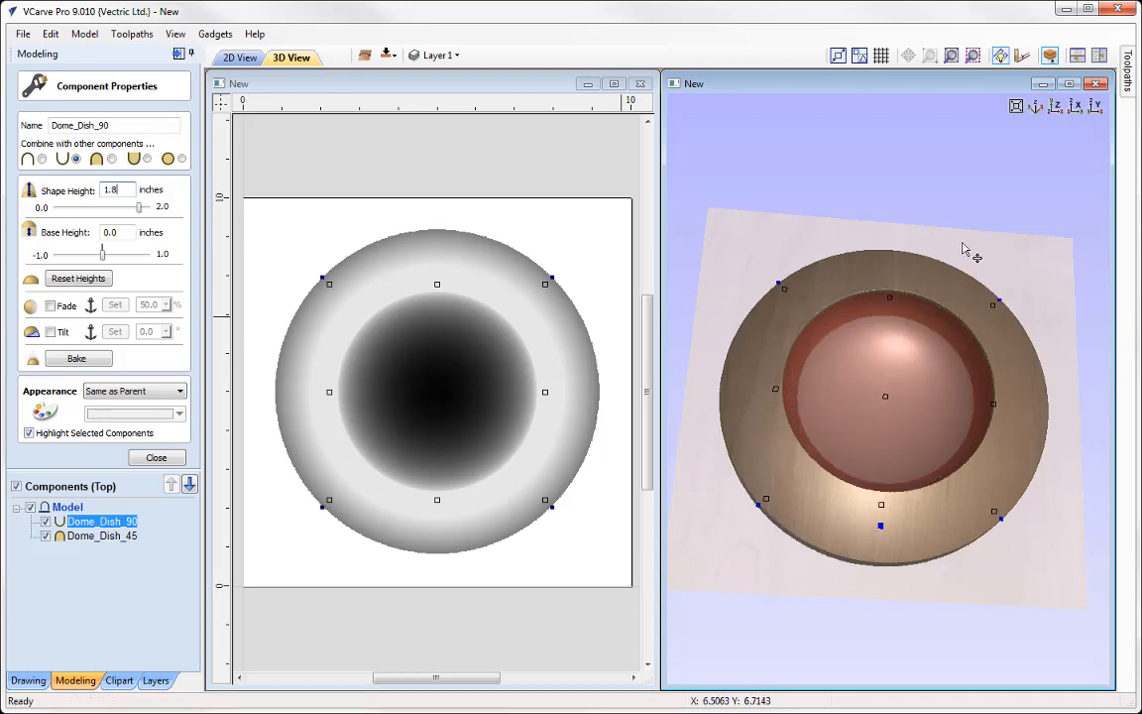
{"action": "left_click_drag", "start_coordinate": [879, 237], "coordinate": [922, 266]}
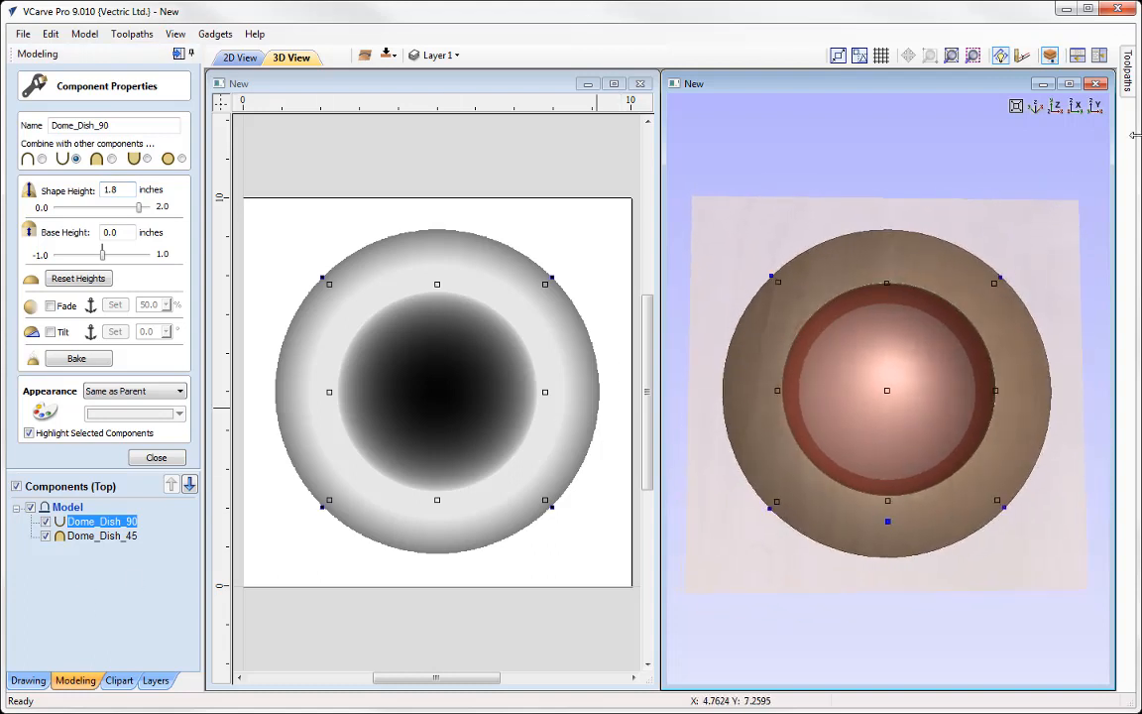
{"action": "left_click", "coordinate": [1057, 107]}
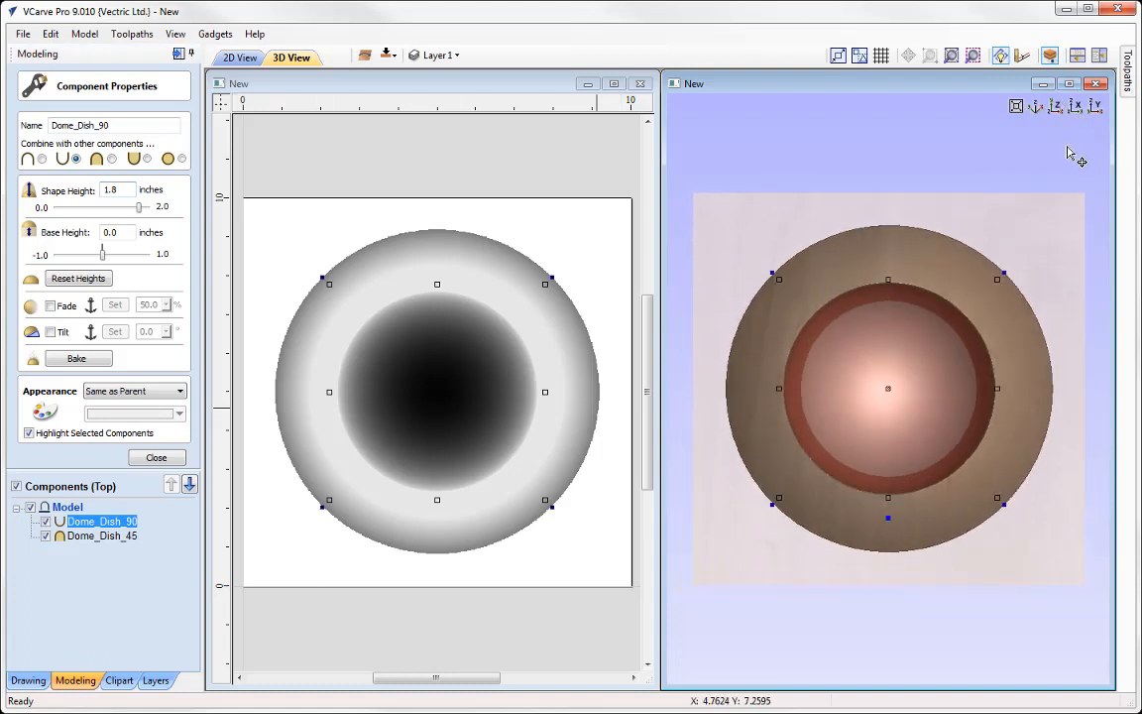
{"action": "left_click", "coordinate": [141, 460]}
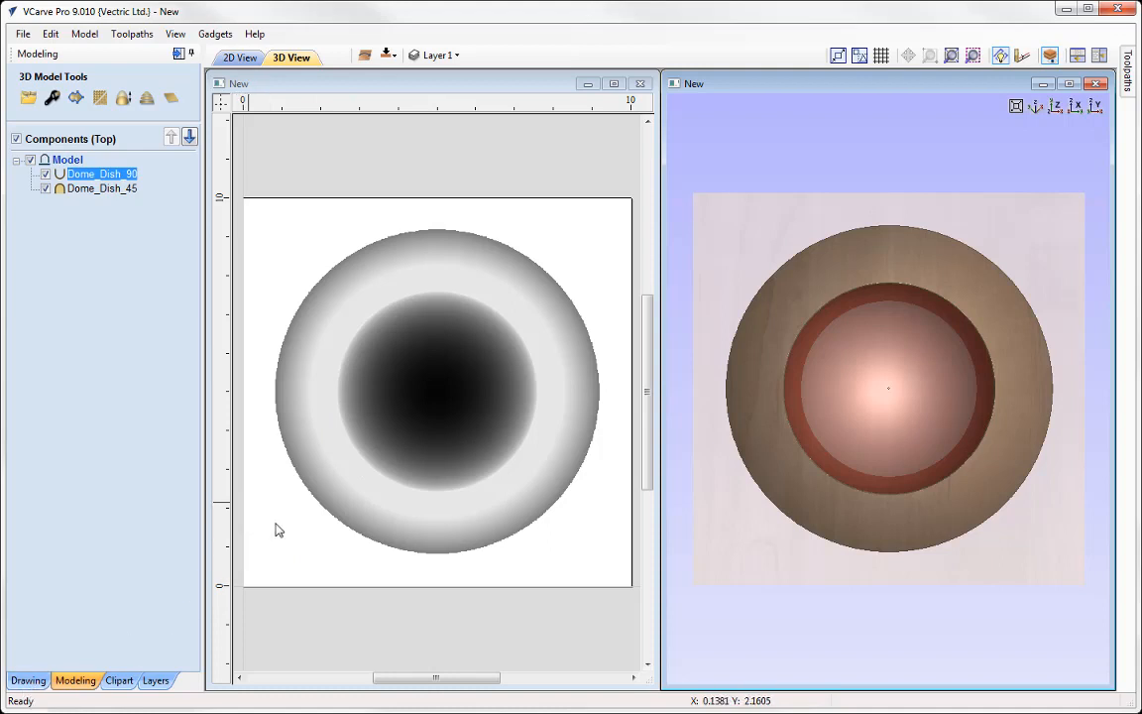
Step: Draw three 0.33-inch diameter circles outside the dish, near the upper-left corner, the upper right edge and the lower right edge of the material
{"action": "left_click", "coordinate": [27, 682]}
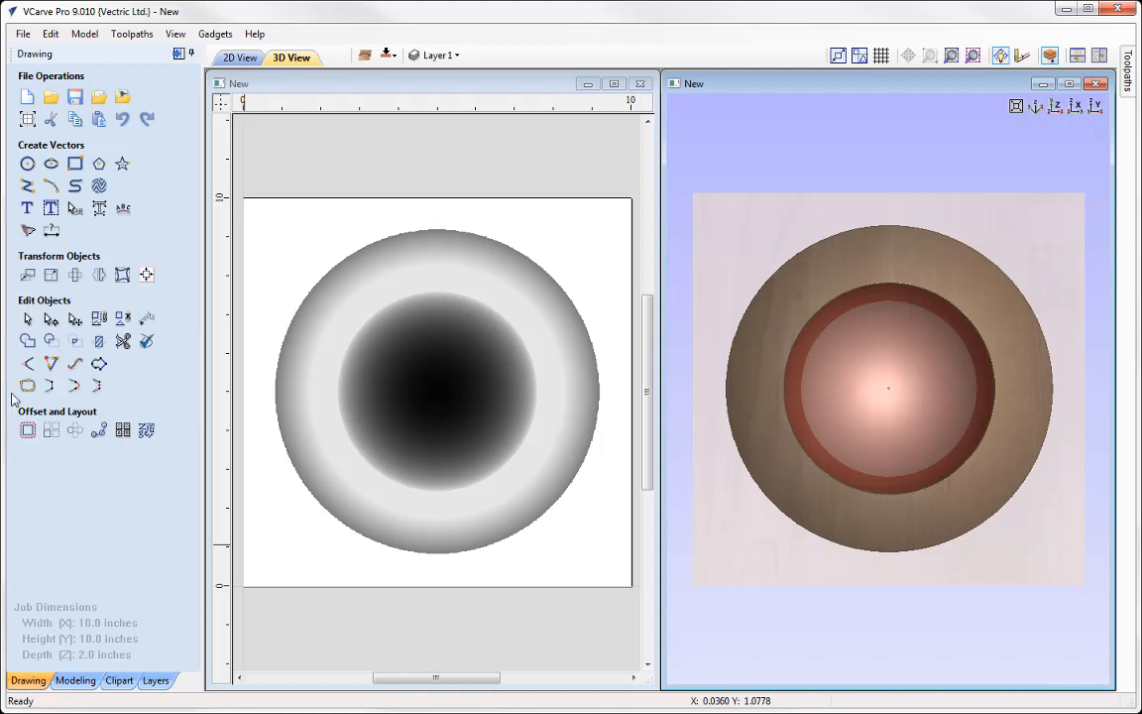
{"action": "left_click", "coordinate": [28, 164]}
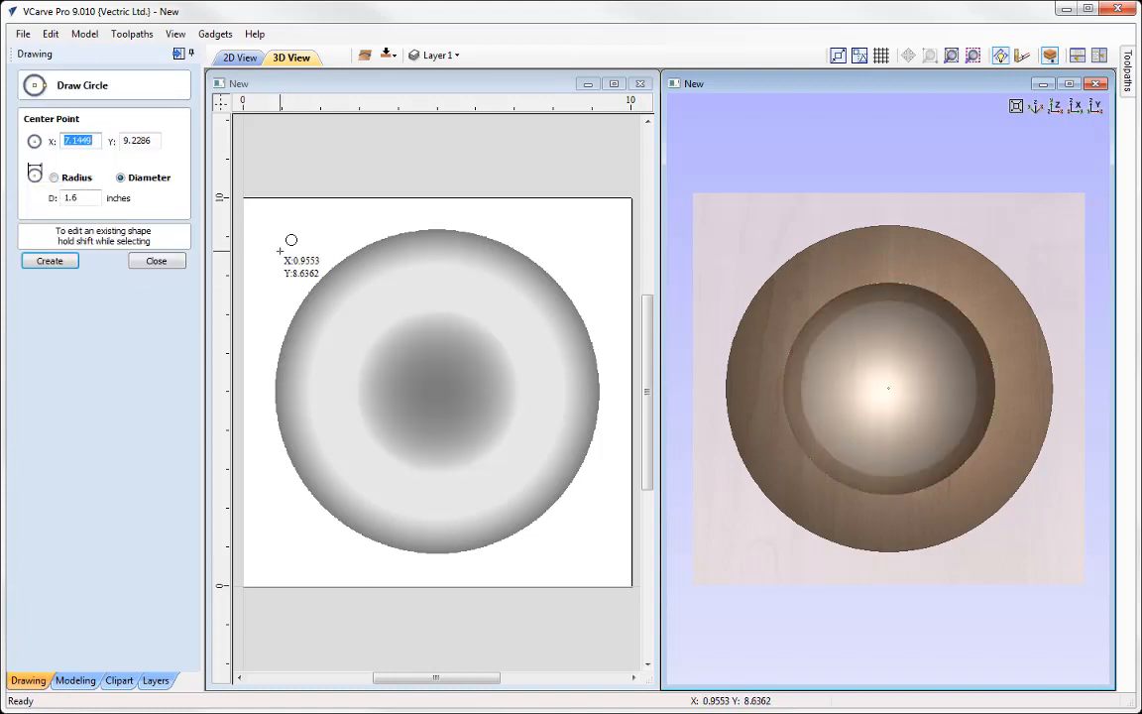
{"action": "left_click_drag", "start_coordinate": [281, 247], "coordinate": [287, 260]}
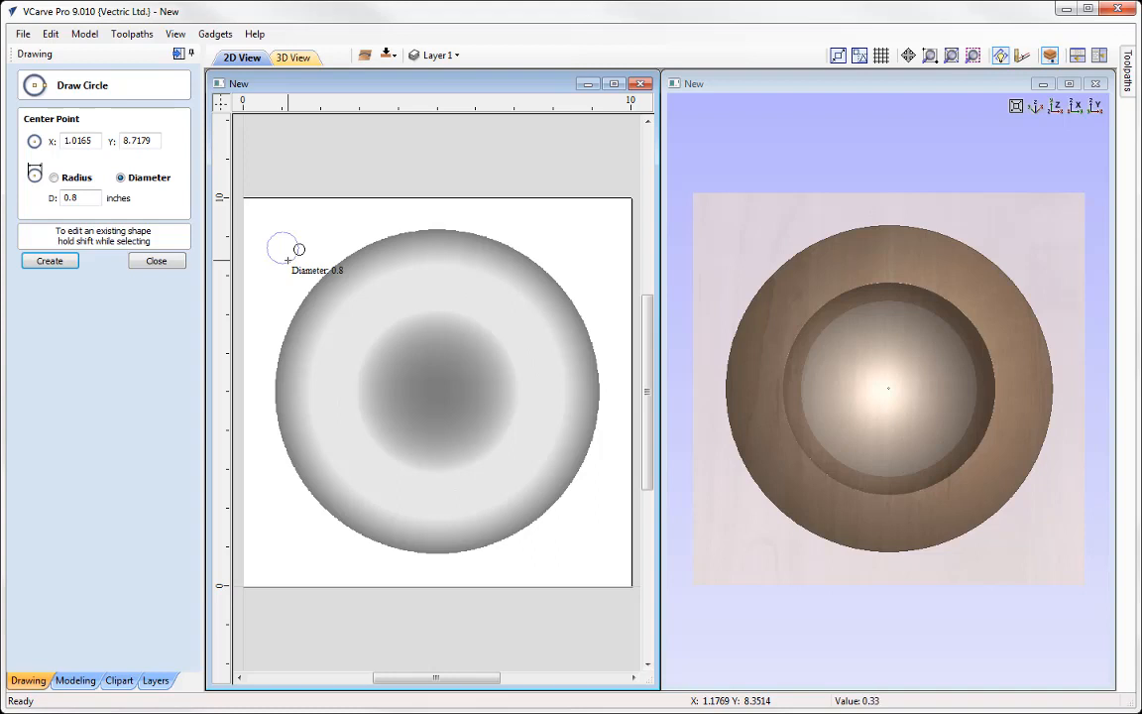
{"action": "key", "text": "Return"}
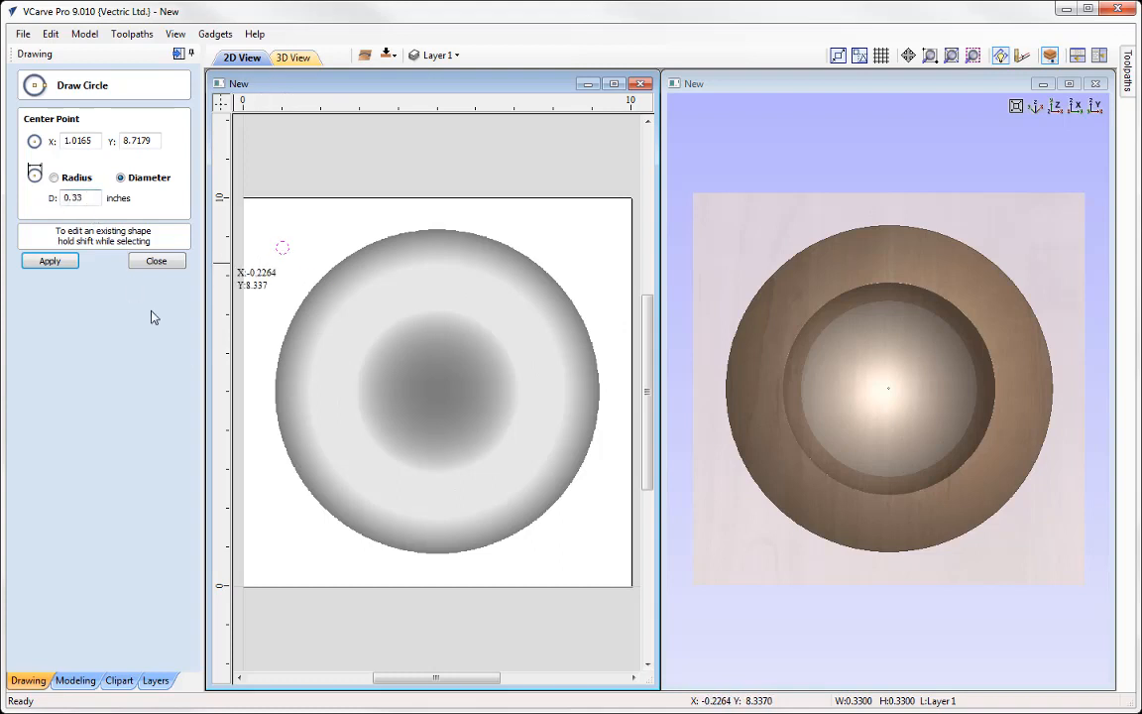
{"action": "left_click", "coordinate": [611, 298]}
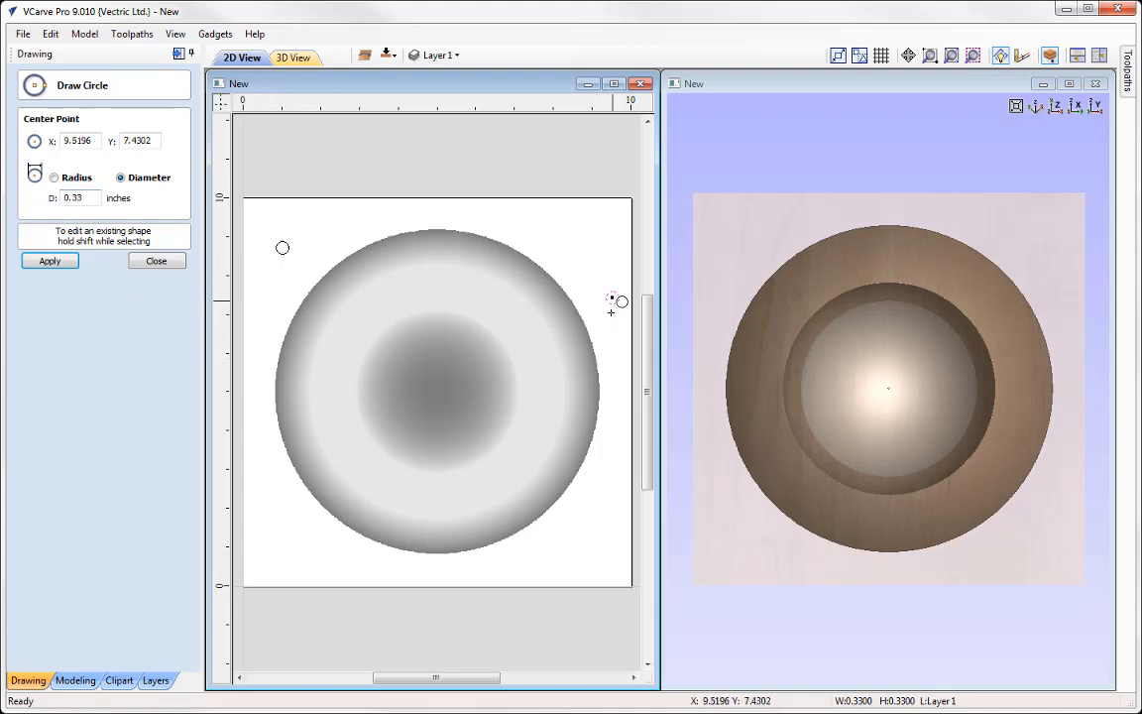
{"action": "left_click", "coordinate": [553, 570]}
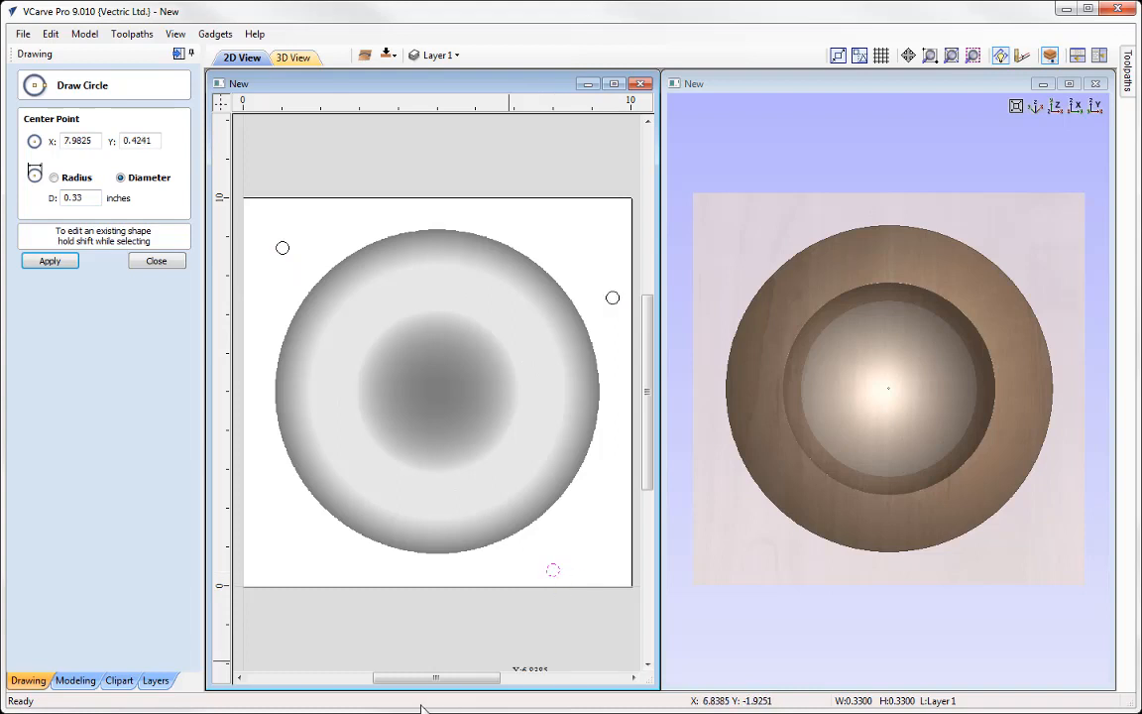
{"action": "left_click", "coordinate": [164, 265]}
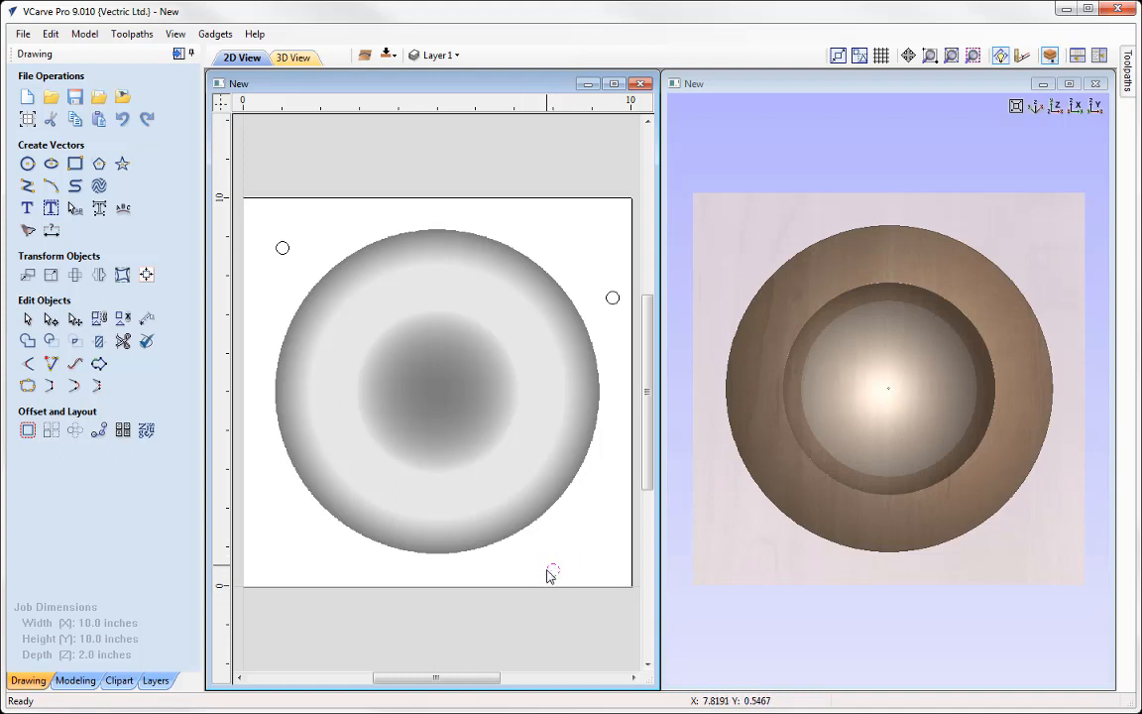
Step: Copy the three small circles and the large outer dome to the other side of the job
{"action": "left_click", "coordinate": [613, 298], "text": "shift"}
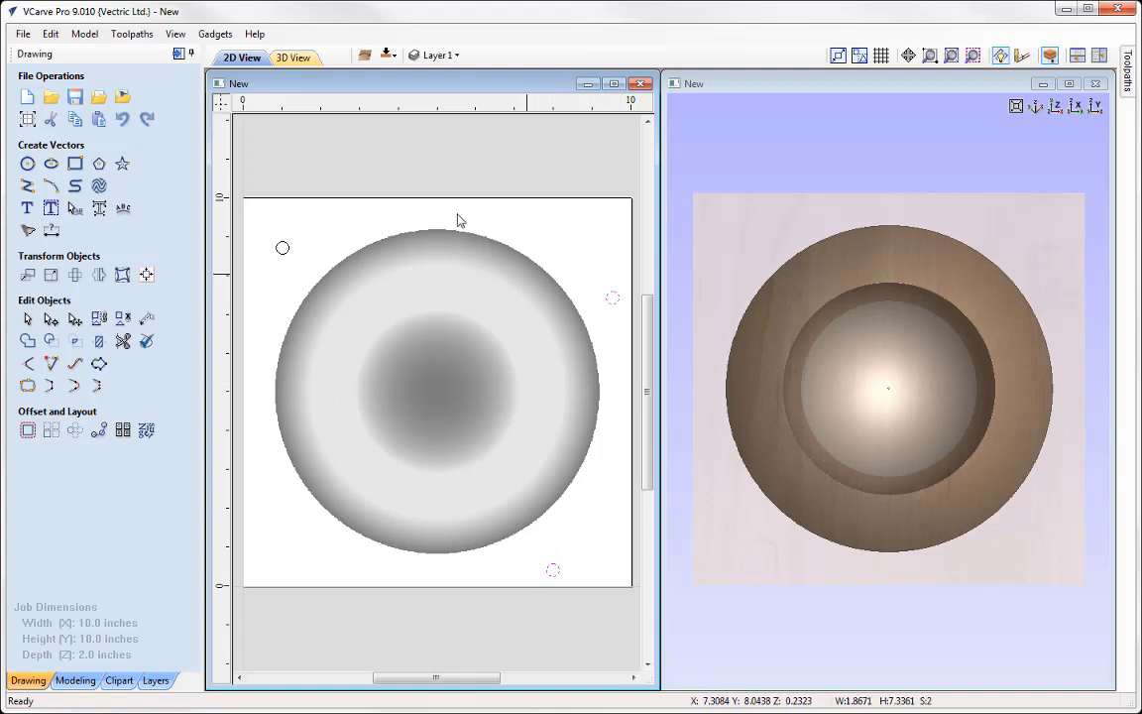
{"action": "left_click", "coordinate": [283, 247], "text": "shift"}
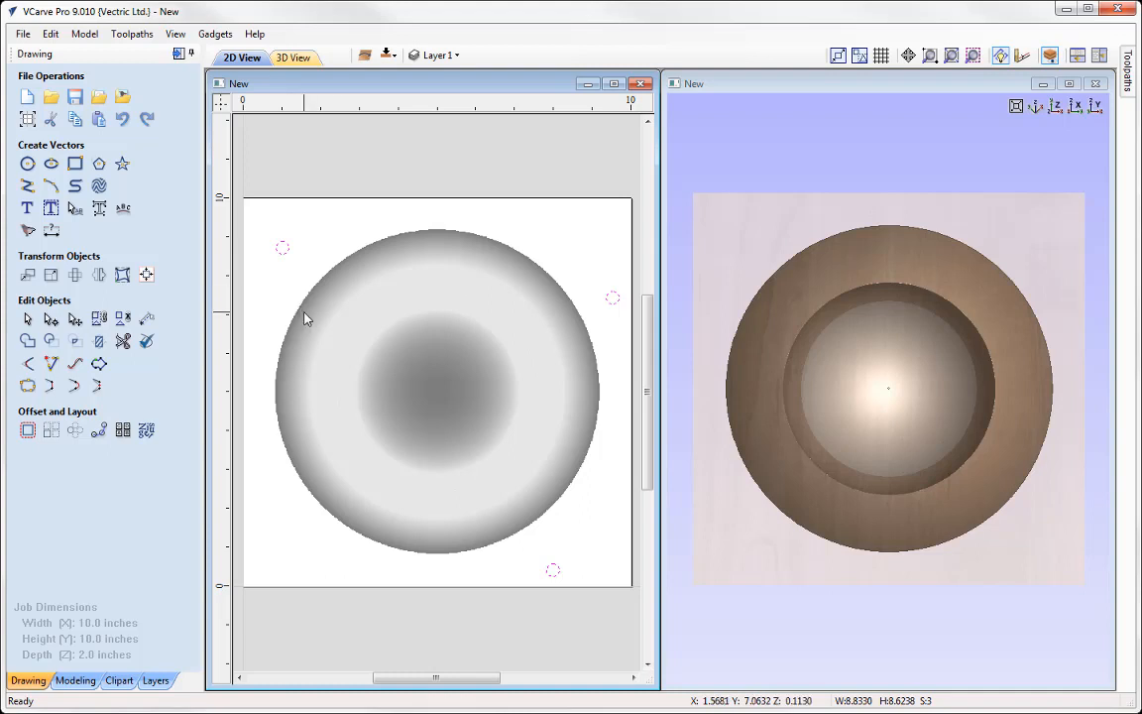
{"action": "left_click", "coordinate": [306, 318], "text": "shift"}
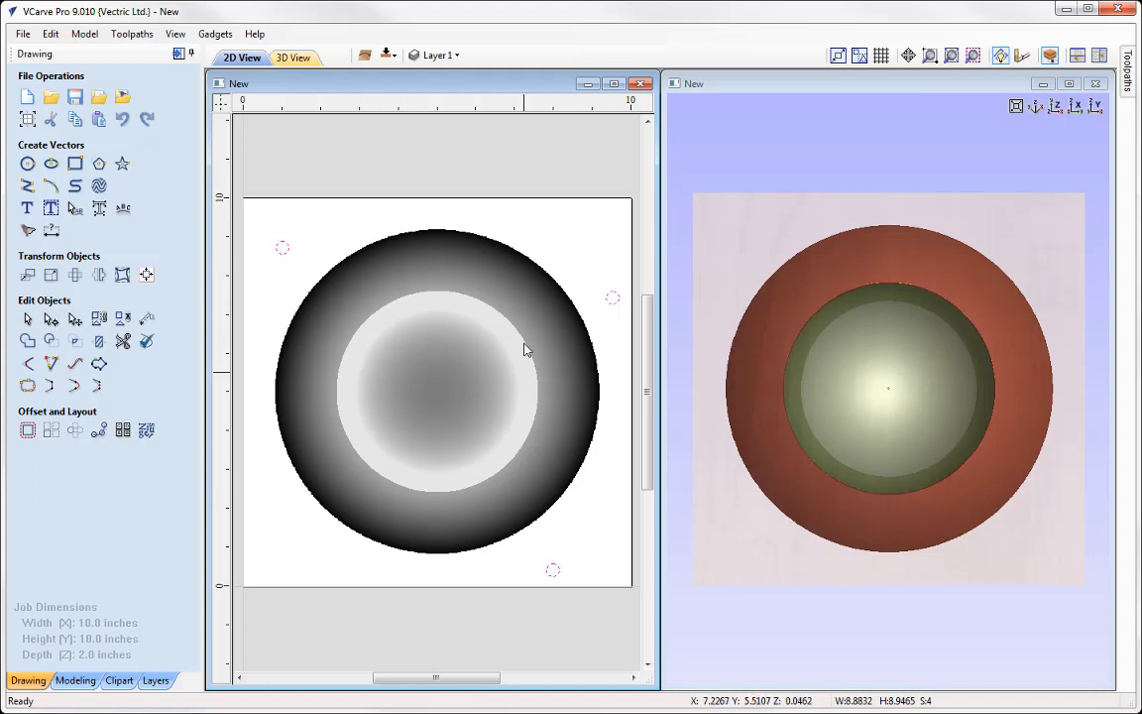
{"action": "right_click", "coordinate": [519, 266]}
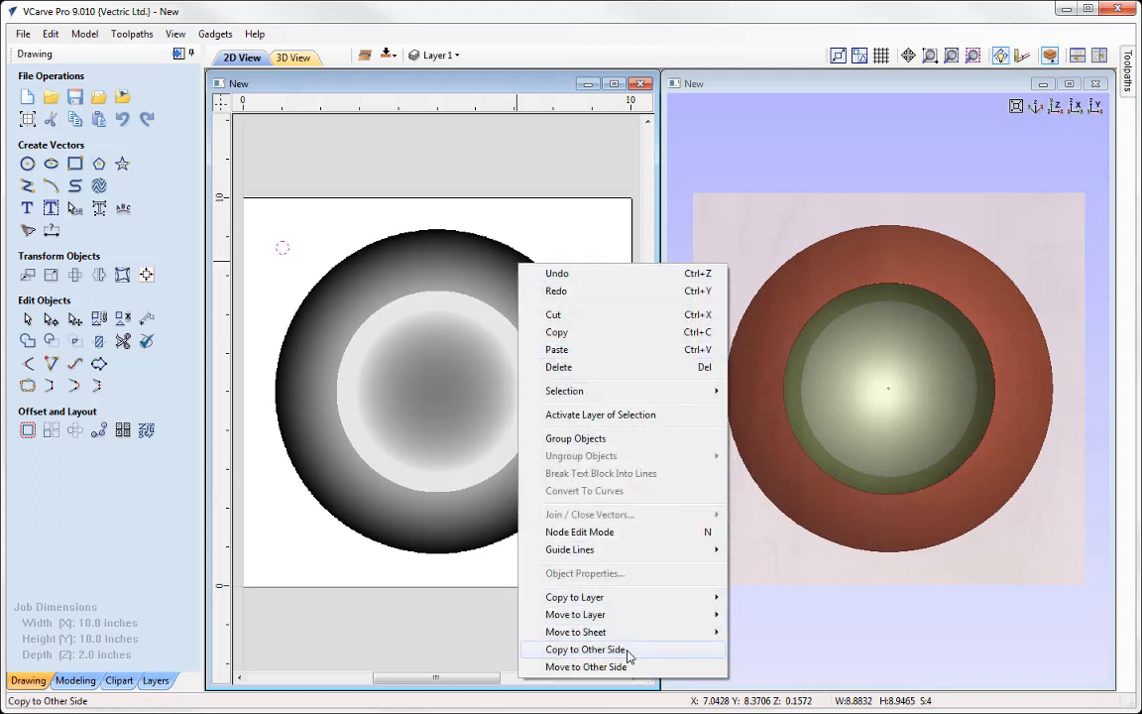
{"action": "left_click", "coordinate": [584, 649]}
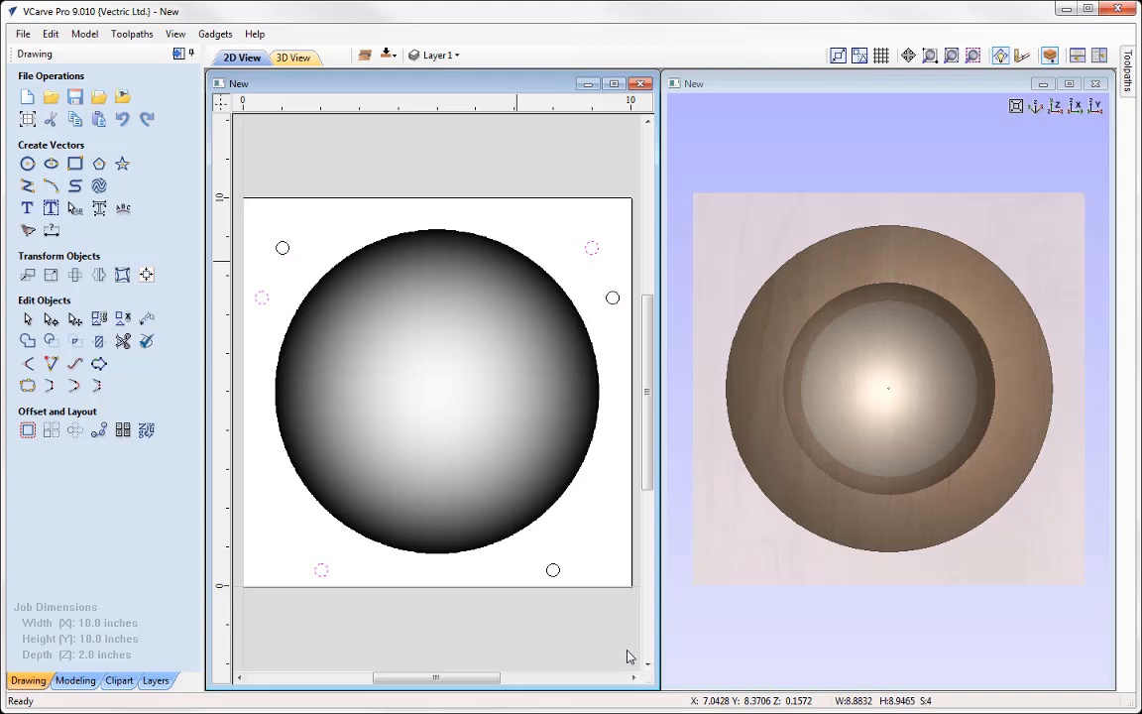
Step: Switch to the bottom side of the job and inspect the copied dome in 3D
{"action": "key", "text": "ctrl+z"}
{"action": "key", "text": "ctrl+z"}
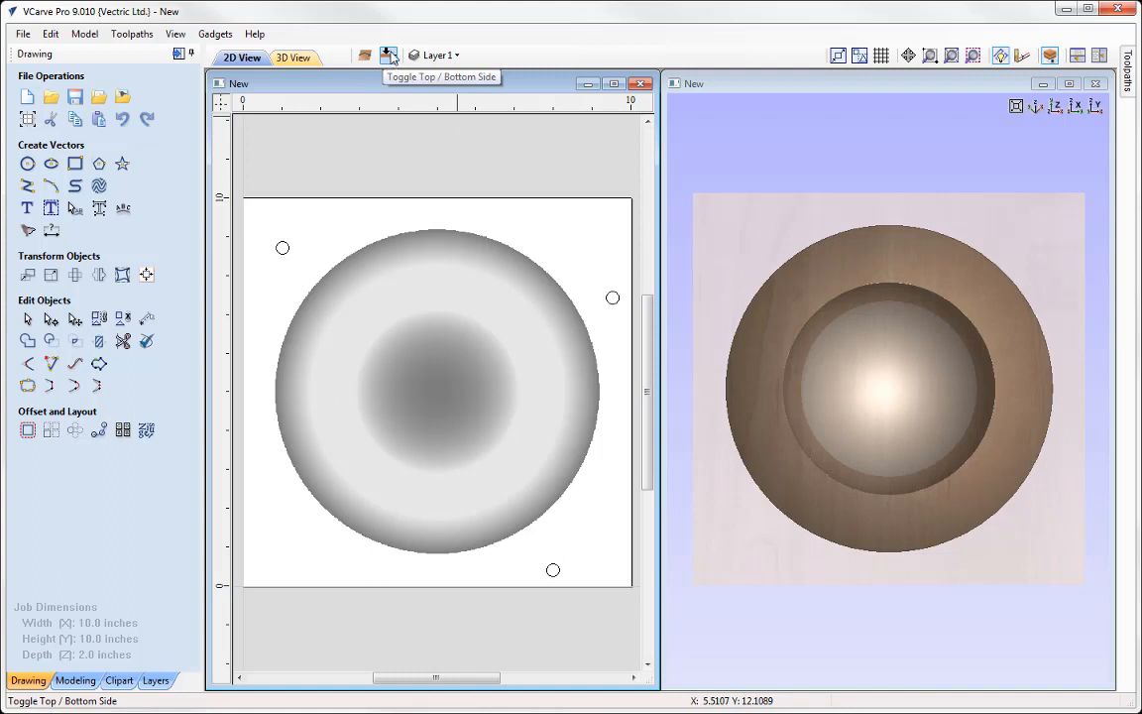
{"action": "left_click", "coordinate": [390, 57]}
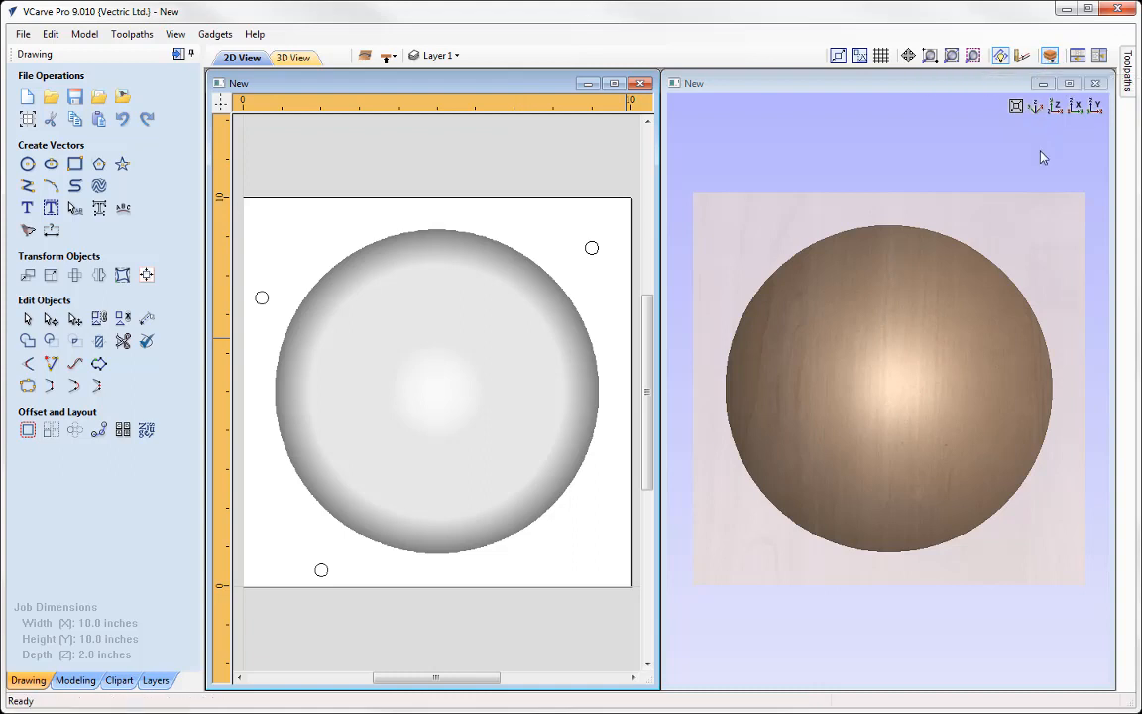
{"action": "left_click_drag", "start_coordinate": [1010, 184], "coordinate": [936, 187]}
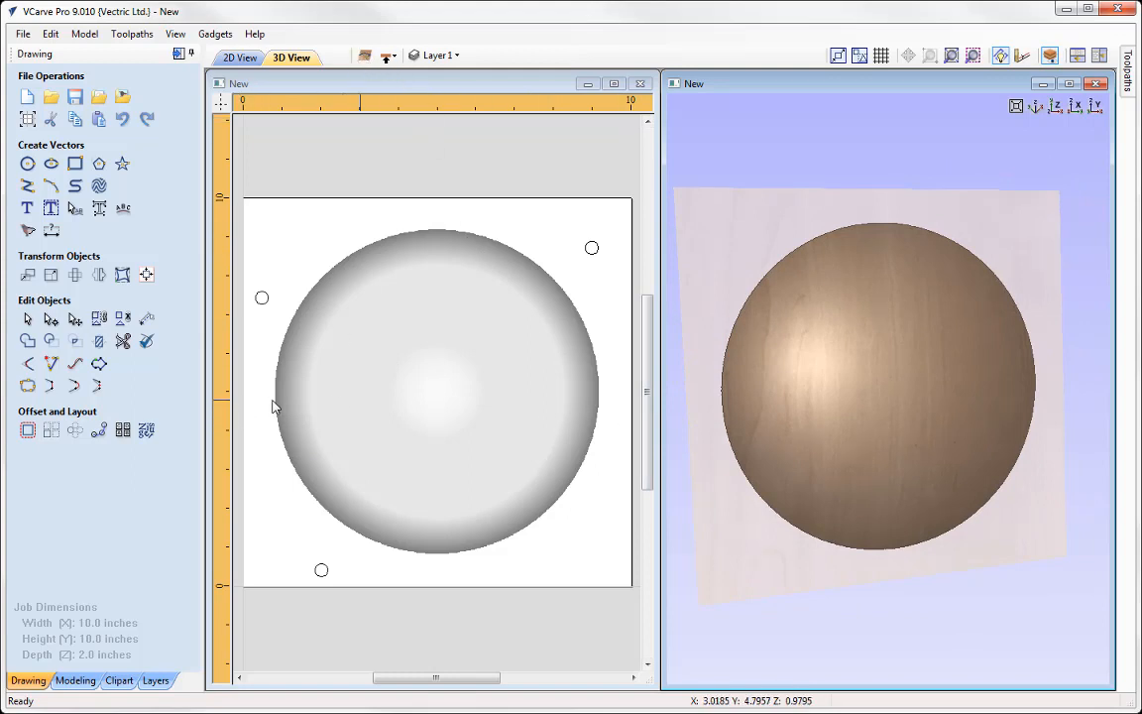
{"action": "left_click", "coordinate": [1055, 107]}
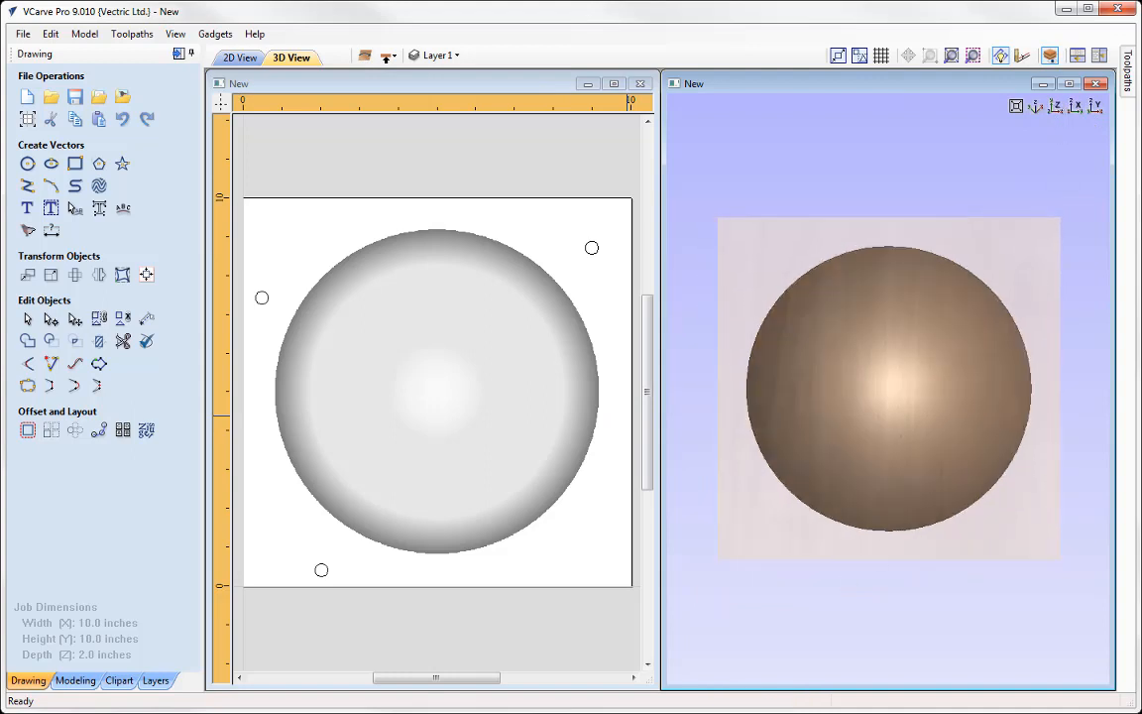
Step: Rename the bottom side's component level as Model
{"action": "left_click", "coordinate": [77, 679]}
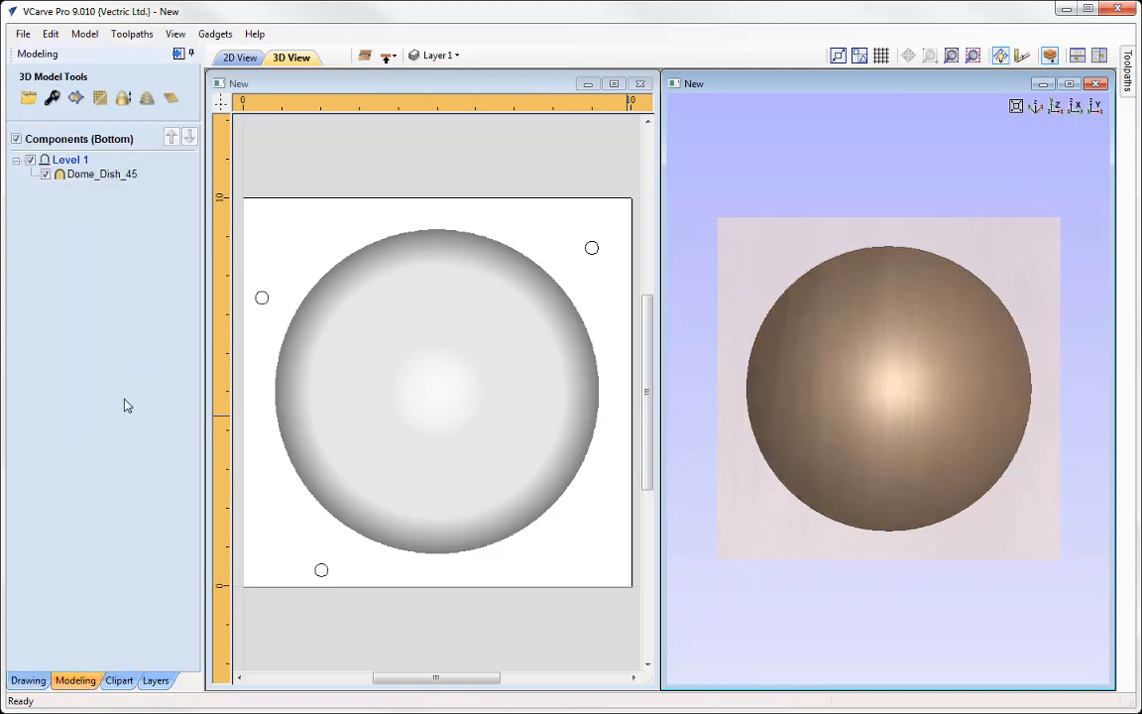
{"action": "right_click", "coordinate": [65, 162]}
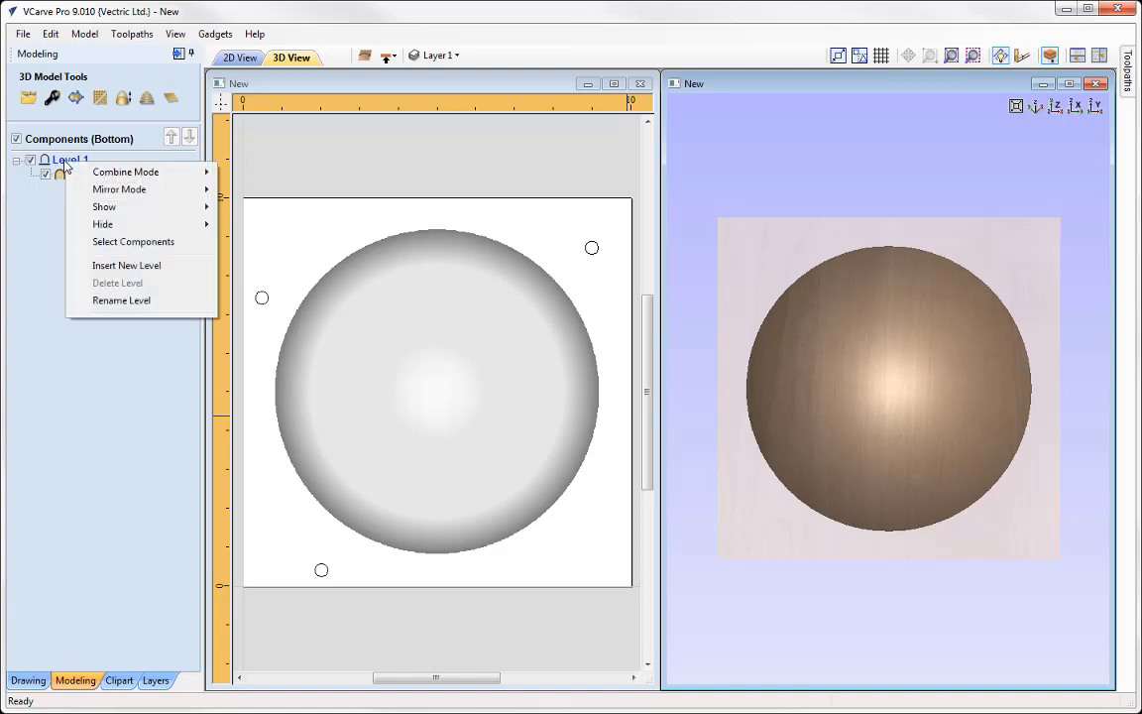
{"action": "left_click", "coordinate": [117, 301]}
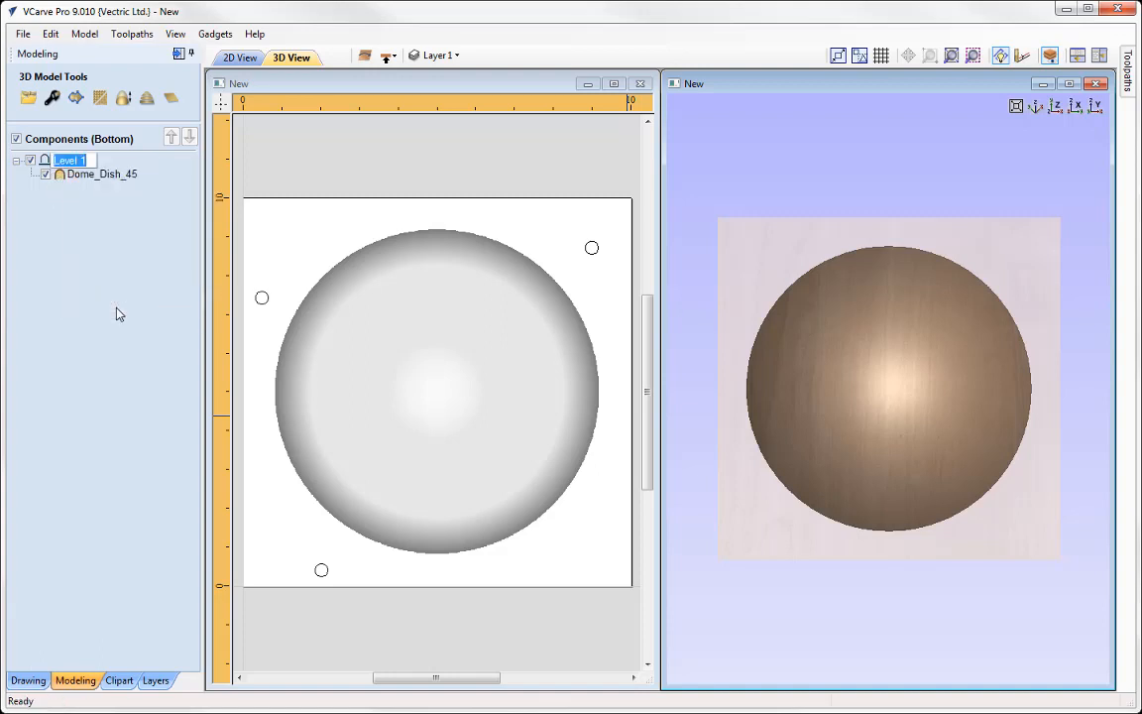
{"action": "type", "text": "Model"}
{"action": "key", "text": "Return"}
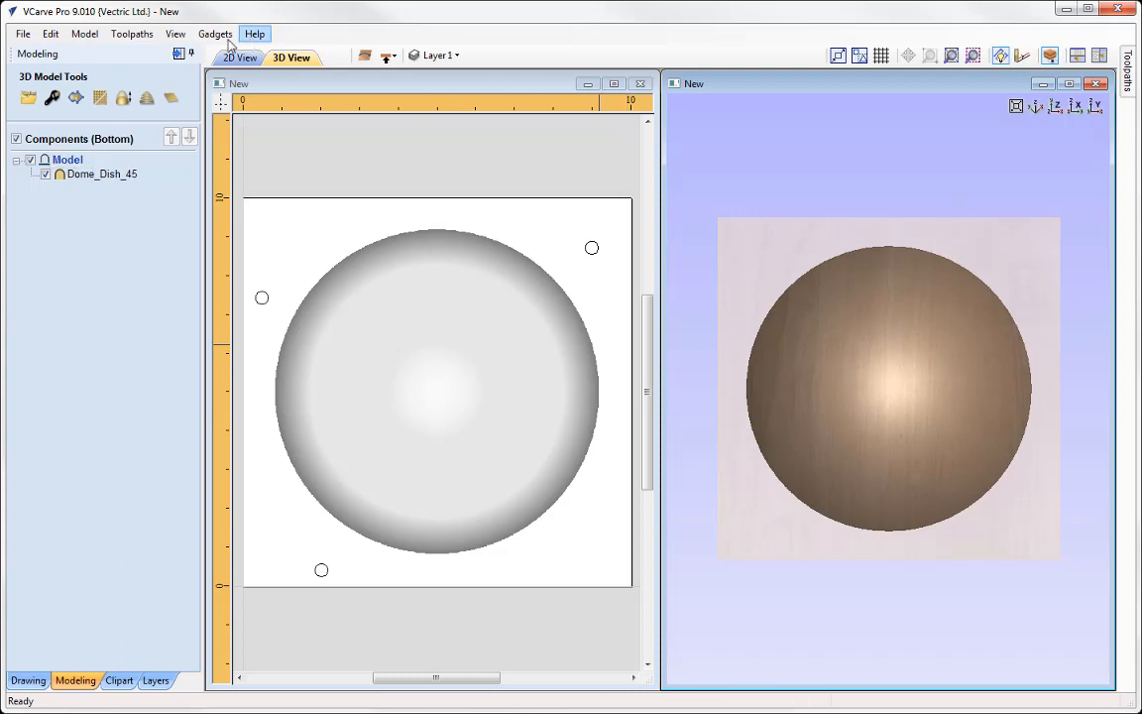
Step: Inspect the double-sided dish edge-on and from below with the modeling plane temporarily hidden
{"action": "left_click", "coordinate": [174, 34]}
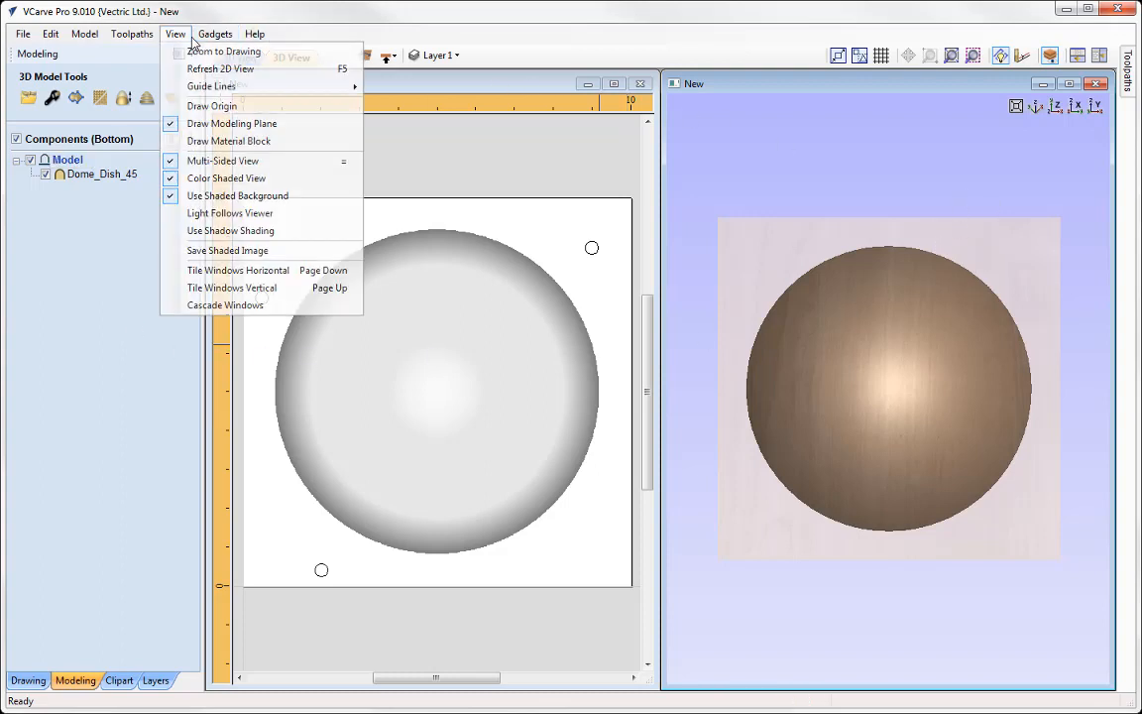
{"action": "left_click", "coordinate": [283, 123]}
{"action": "mouse_move", "coordinate": [912, 326]}
{"action": "left_mouse_down"}
{"action": "mouse_move", "coordinate": [907, 566]}
{"action": "mouse_move", "coordinate": [894, 573]}
{"action": "mouse_move", "coordinate": [931, 318]}
{"action": "mouse_move", "coordinate": [813, 413]}
{"action": "mouse_move", "coordinate": [806, 388]}
{"action": "mouse_move", "coordinate": [999, 368]}
{"action": "mouse_move", "coordinate": [976, 400]}
{"action": "mouse_move", "coordinate": [790, 329]}
{"action": "mouse_move", "coordinate": [784, 407]}
{"action": "mouse_move", "coordinate": [820, 369]}
{"action": "mouse_move", "coordinate": [885, 367]}
{"action": "left_mouse_up"}
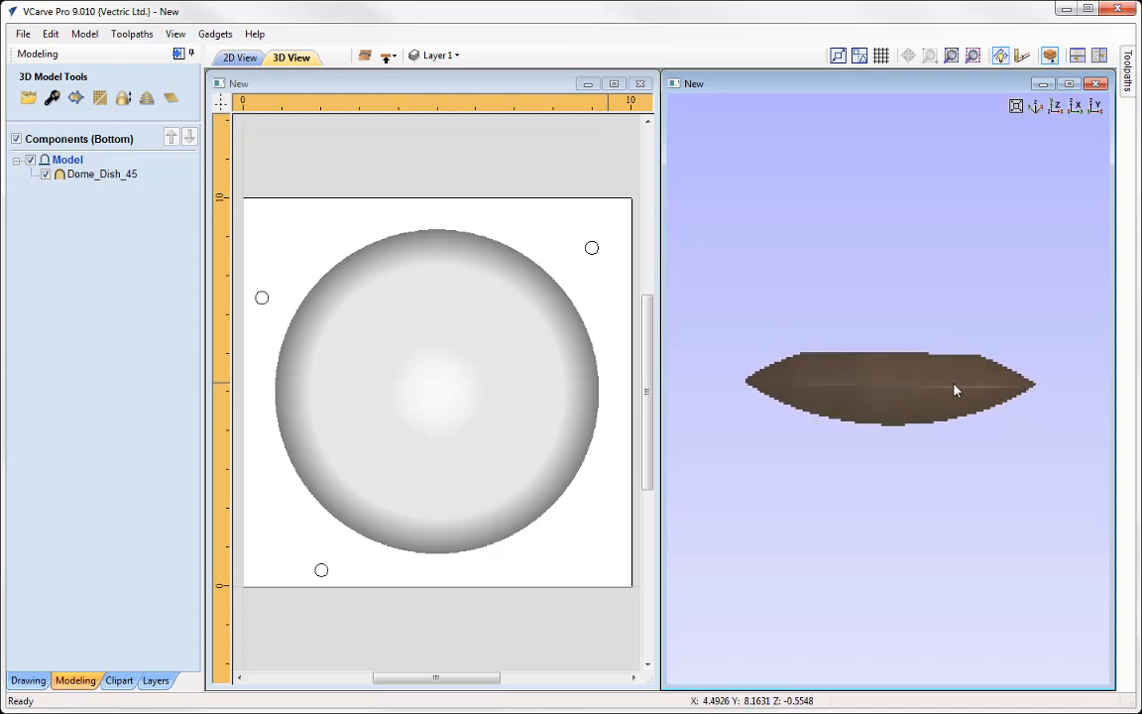
{"action": "left_click_drag", "start_coordinate": [955, 389], "coordinate": [917, 353]}
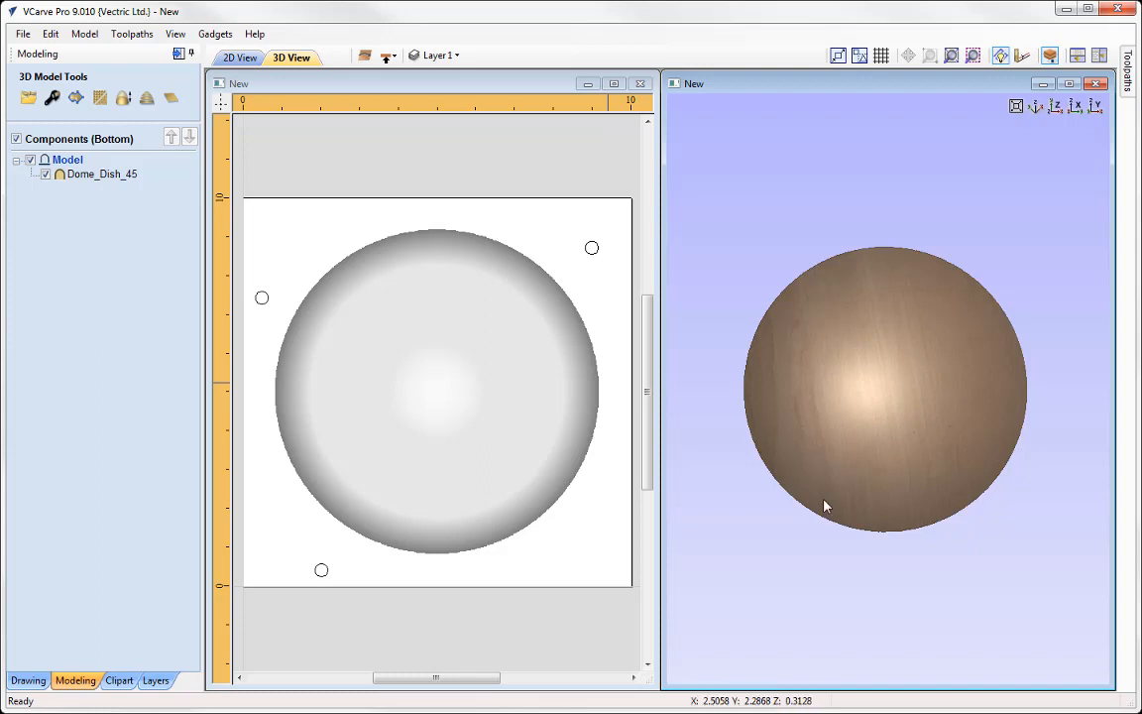
{"action": "left_click", "coordinate": [175, 34]}
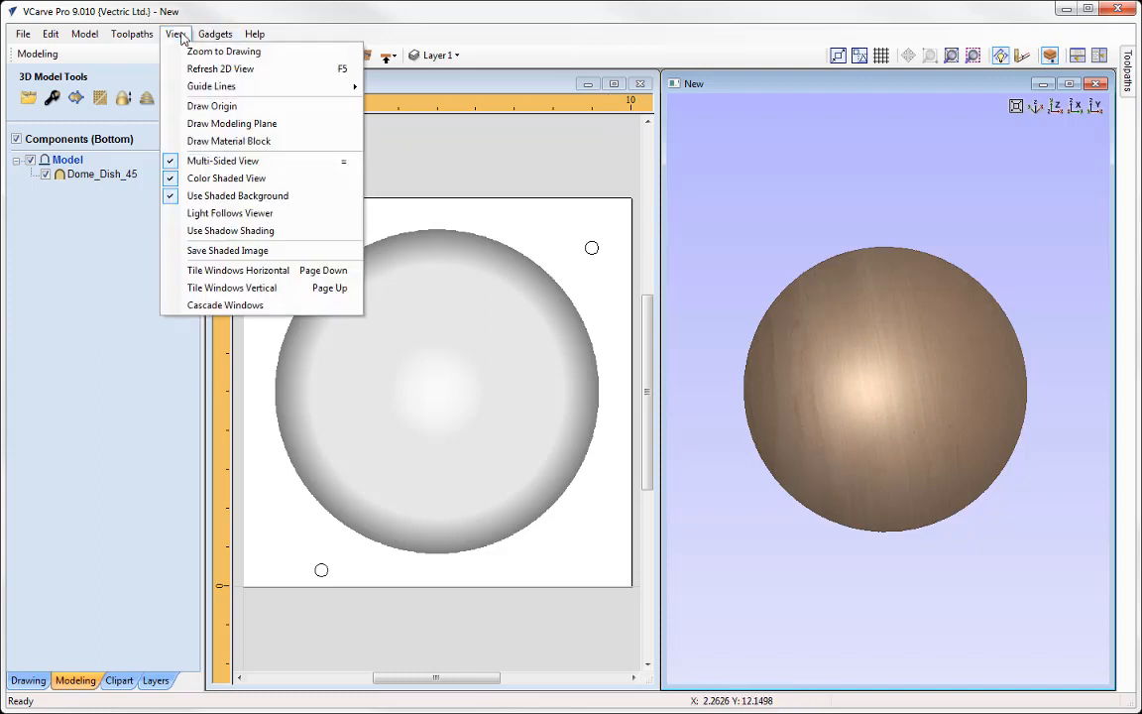
{"action": "left_click", "coordinate": [224, 124]}
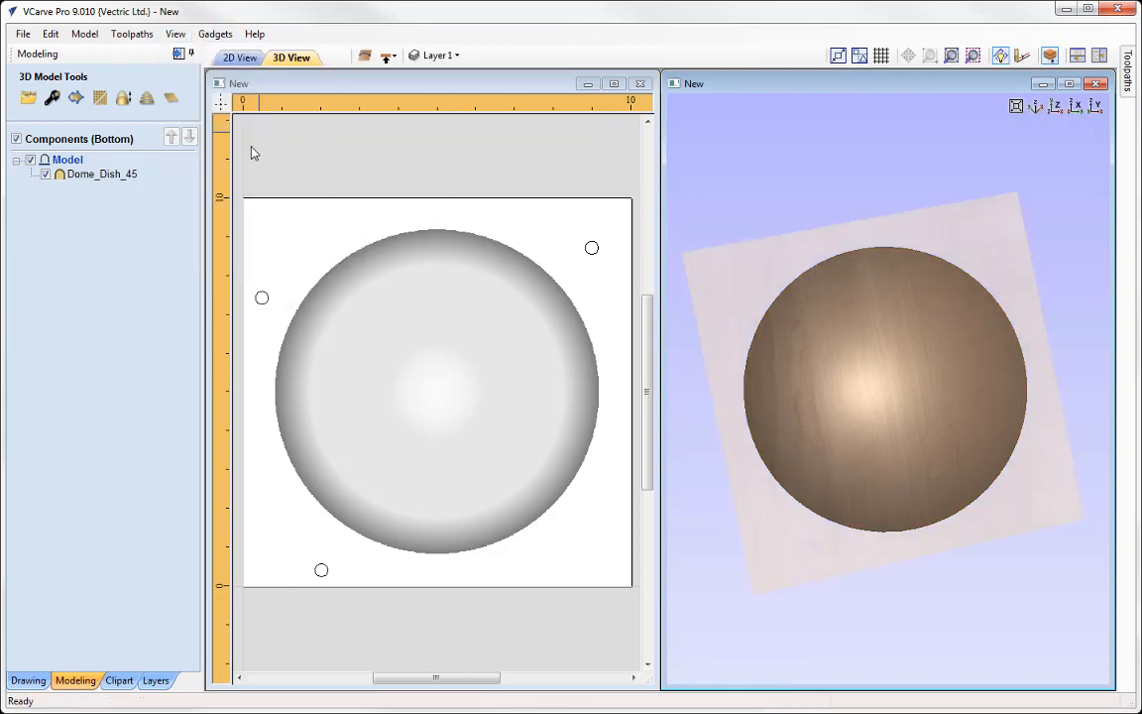
Step: Add the flat round circle clipart at the dome's centre and shrink it evenly to about 3.15 inches overall
{"action": "left_click", "coordinate": [119, 680]}
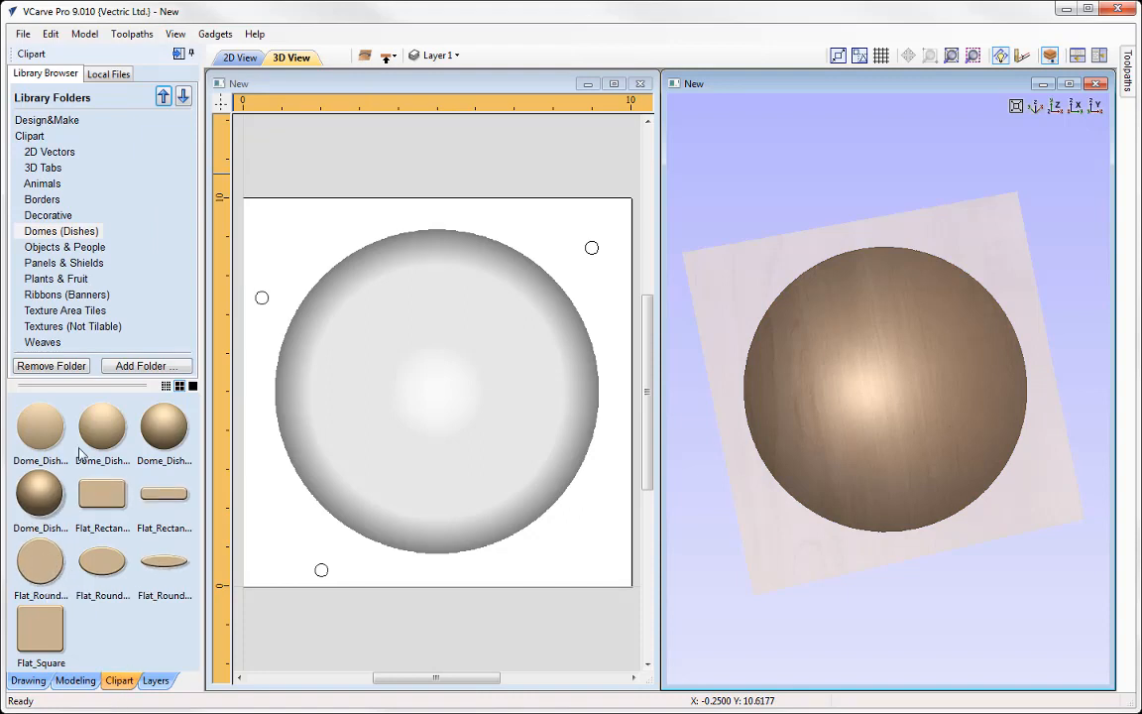
{"action": "left_click_drag", "start_coordinate": [38, 557], "coordinate": [39, 554]}
{"action": "double_click", "coordinate": [39, 554]}
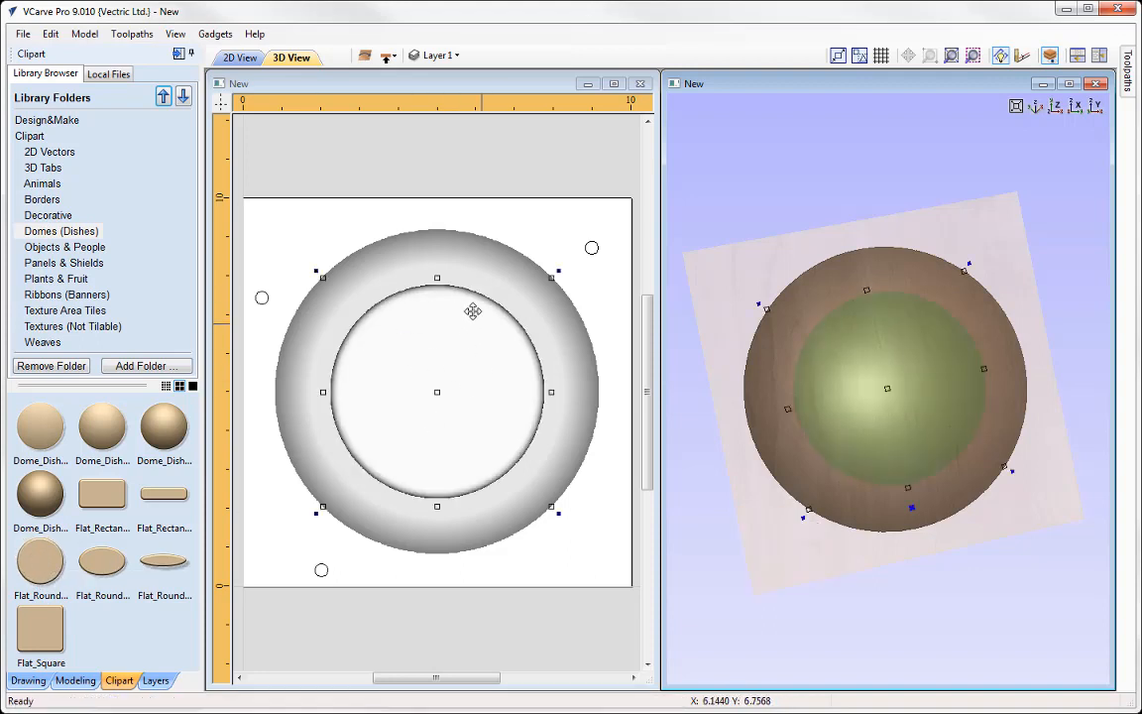
{"action": "left_click_drag", "start_coordinate": [552, 276], "coordinate": [505, 326]}
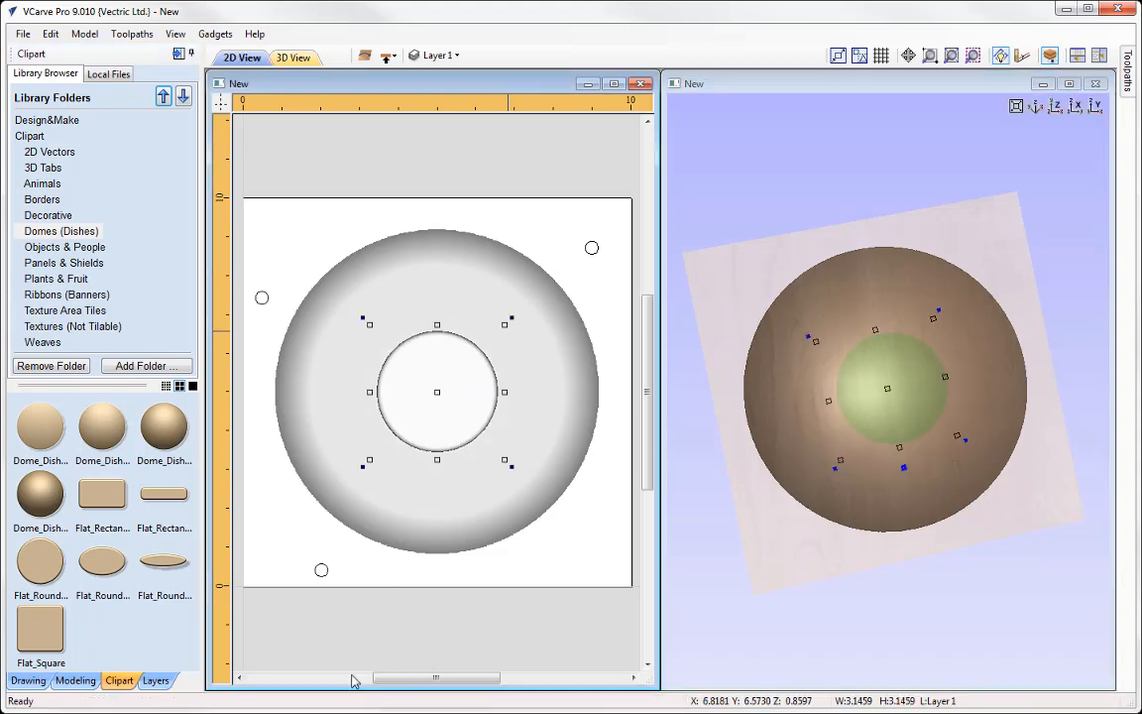
{"action": "left_click_drag", "start_coordinate": [1035, 532], "coordinate": [897, 321]}
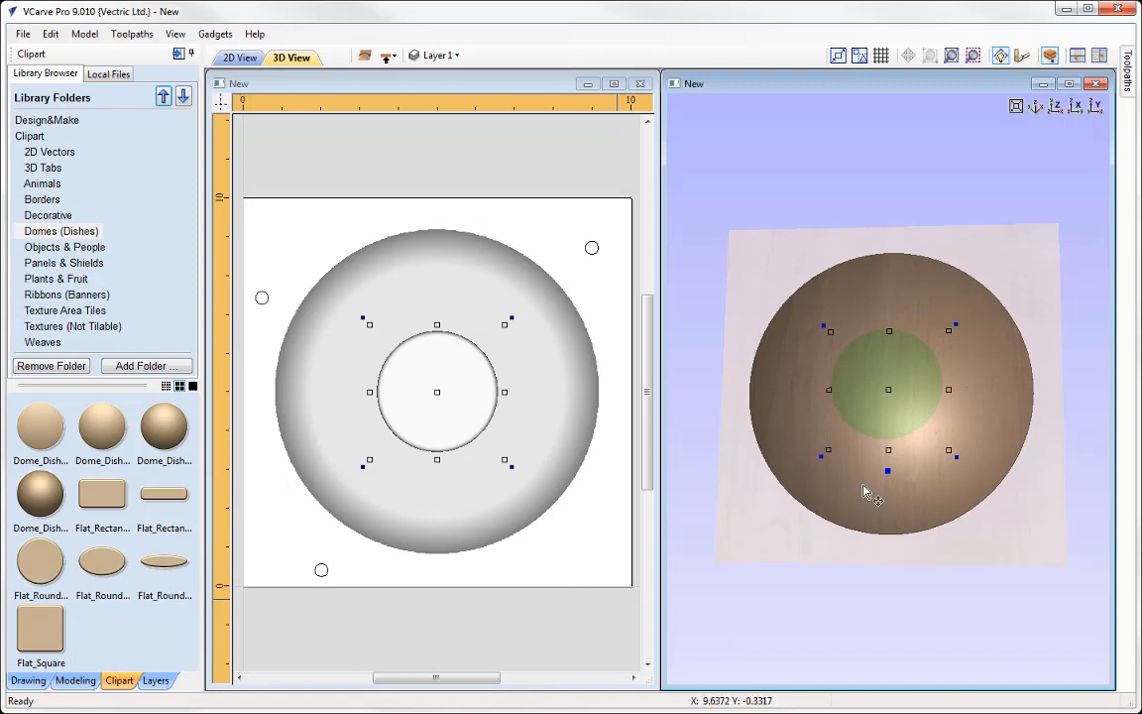
Step: Set the base height of the Flat_Round_Circle component to 1 inch and check how it sits on the dome
{"action": "left_click", "coordinate": [77, 680]}
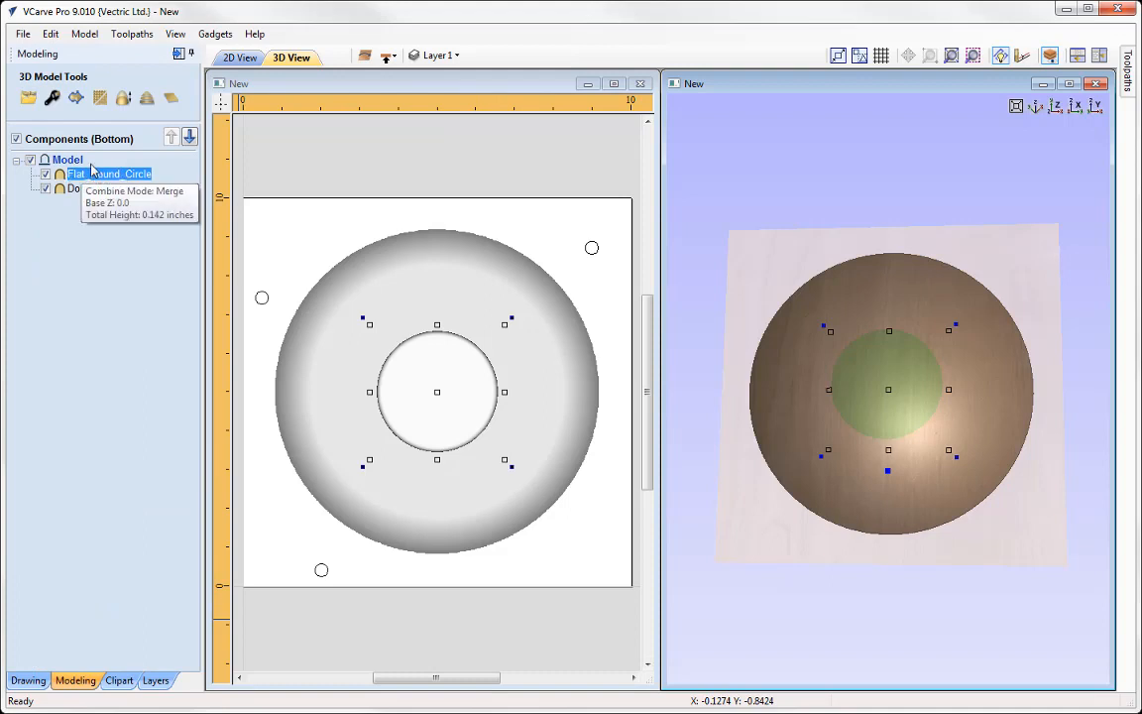
{"action": "left_click", "coordinate": [51, 98]}
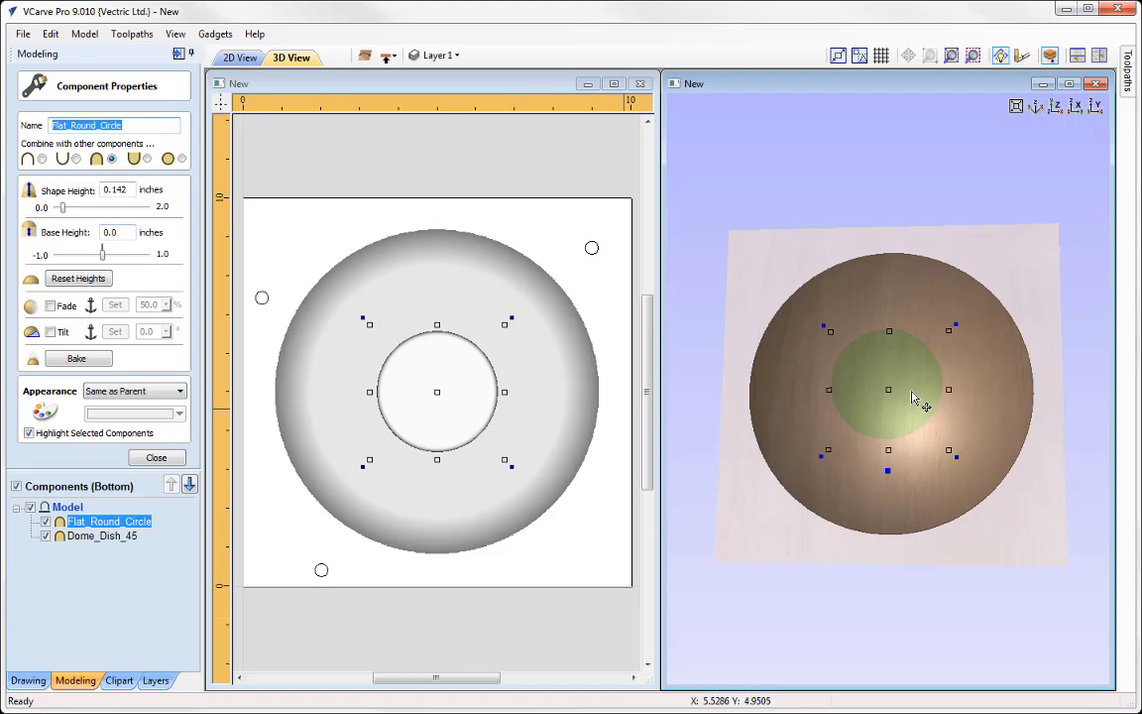
{"action": "left_click", "coordinate": [971, 398]}
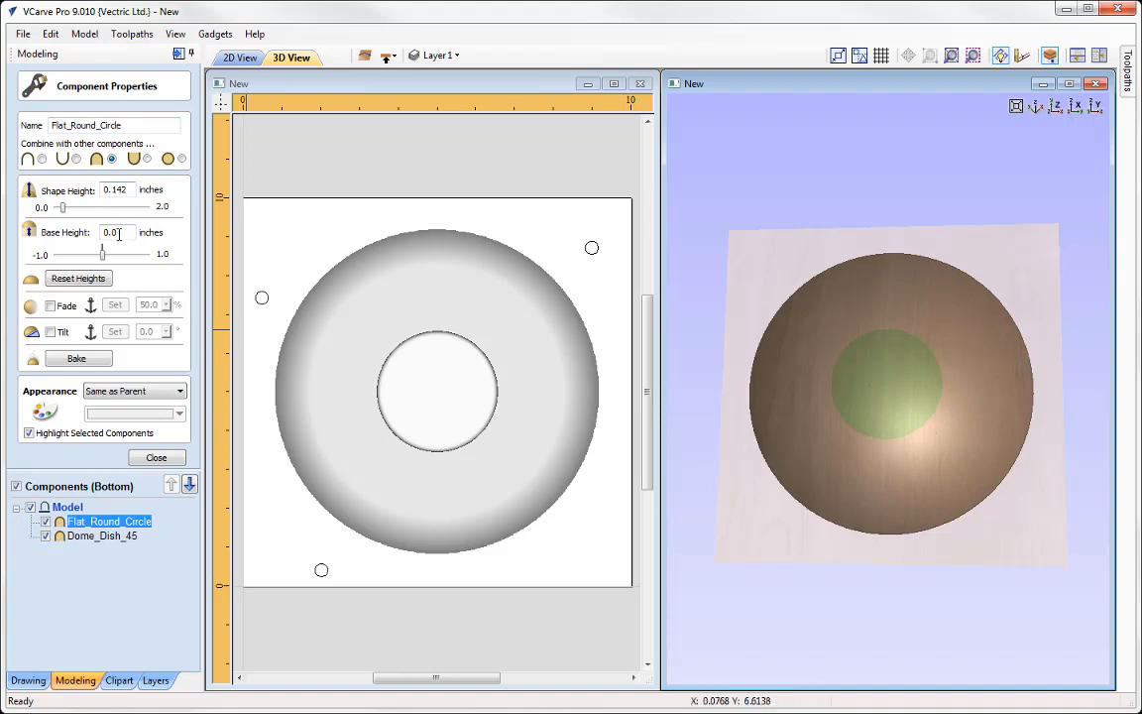
{"action": "left_click_drag", "start_coordinate": [119, 234], "coordinate": [110, 232]}
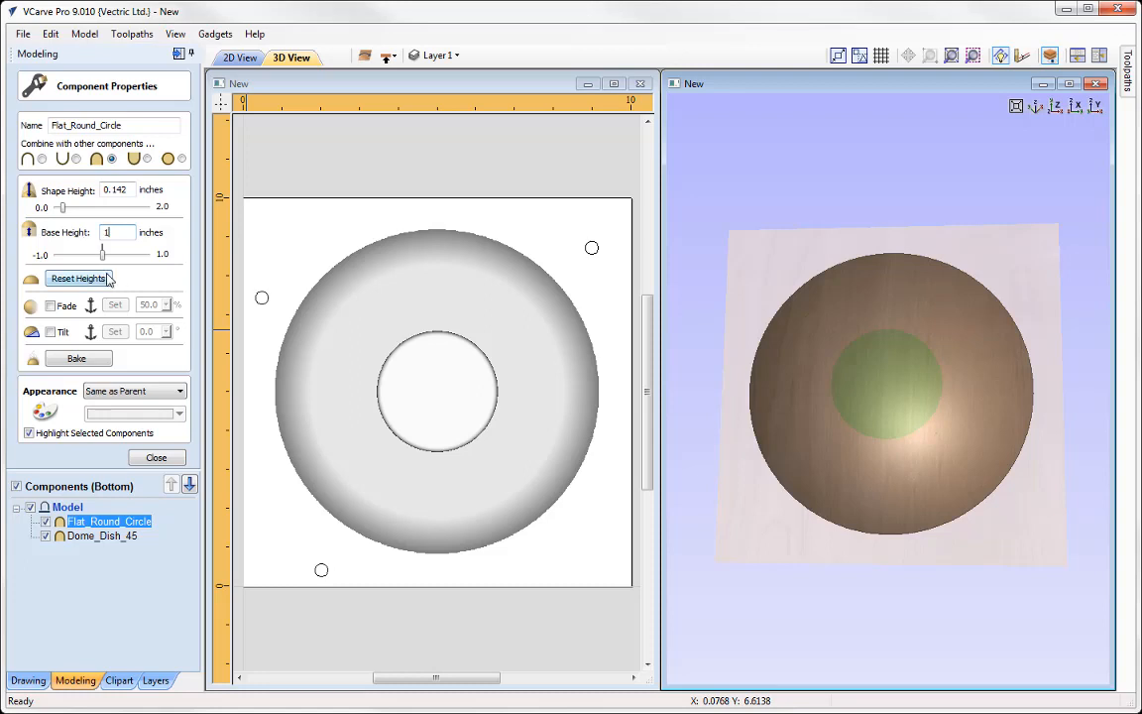
{"action": "key", "text": "Return"}
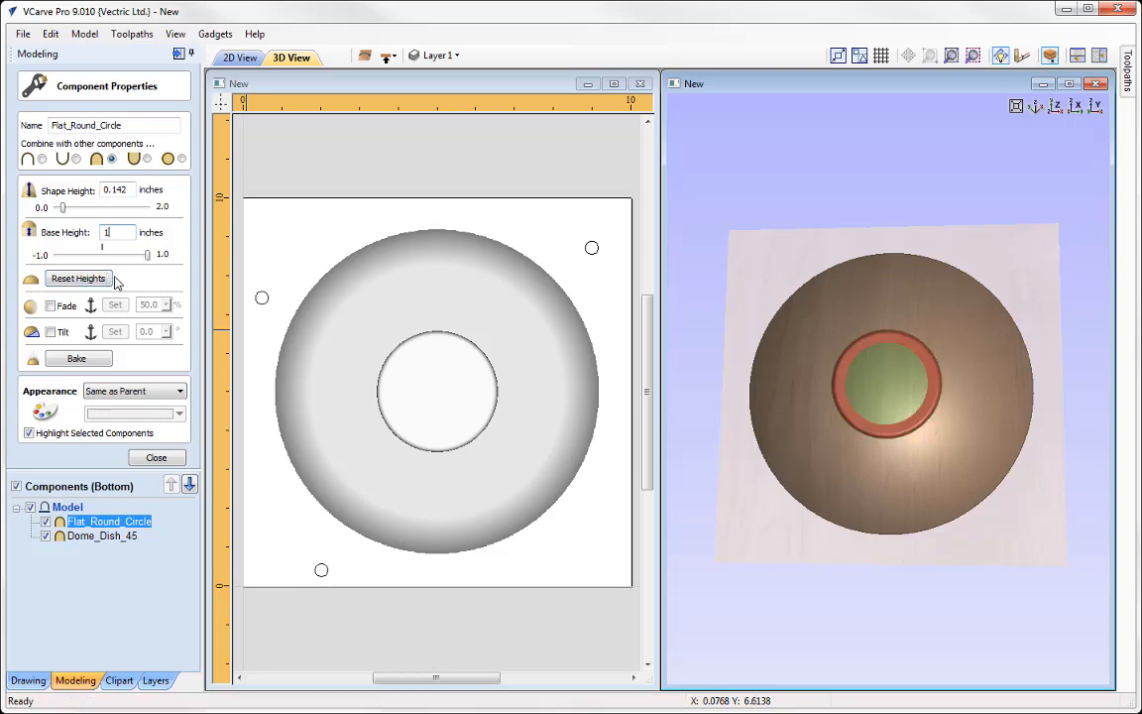
{"action": "left_click_drag", "start_coordinate": [884, 500], "coordinate": [884, 561]}
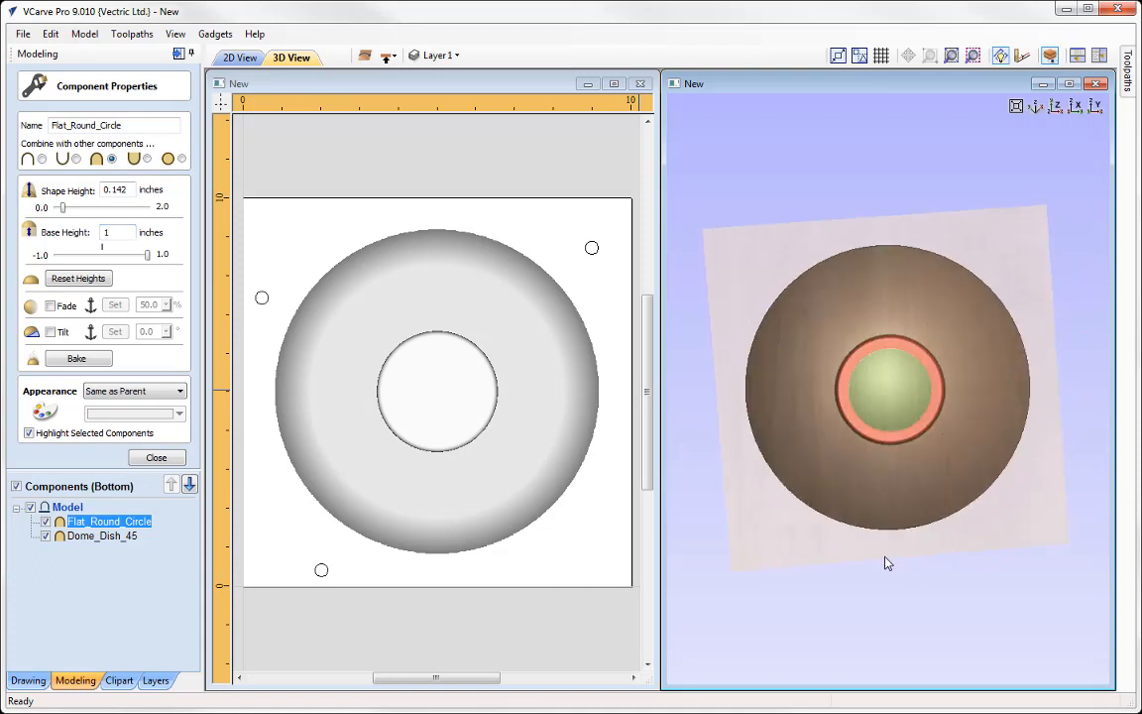
Step: Set the base height of the Flat_Round_Circle component to 1.2 inches, check the foot in 3D and close the component properties
{"action": "left_click", "coordinate": [119, 231]}
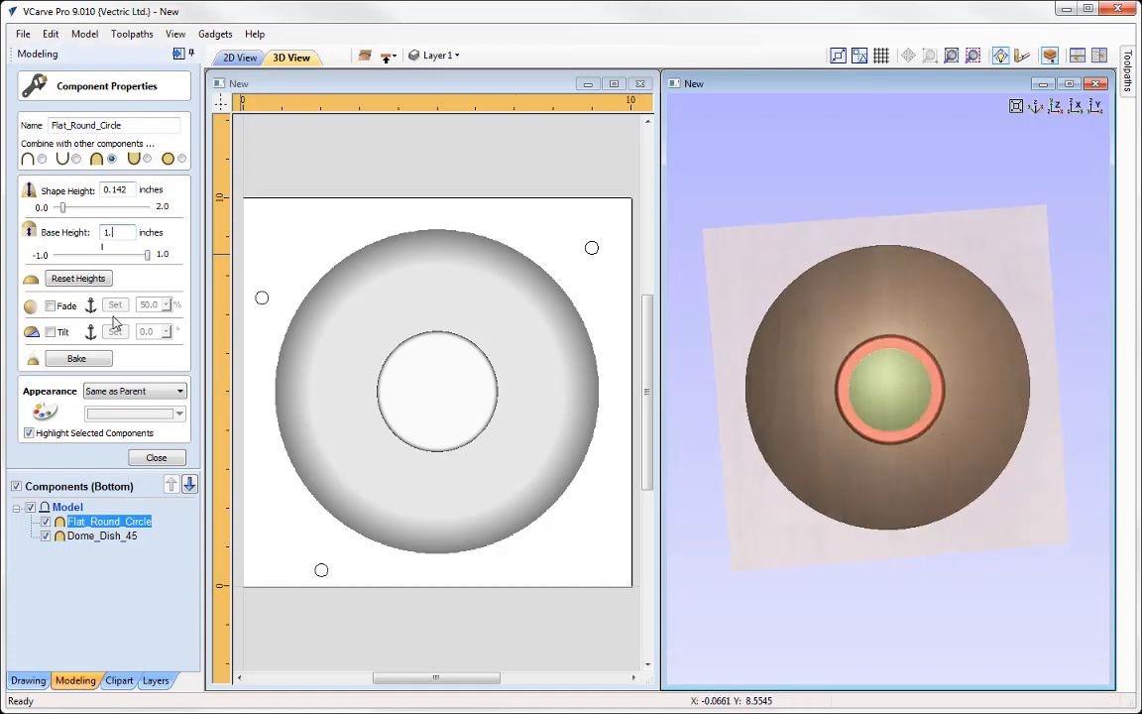
{"action": "type", "text": ".2"}
{"action": "key", "text": "Return"}
{"action": "left_click_drag", "start_coordinate": [863, 563], "coordinate": [896, 201]}
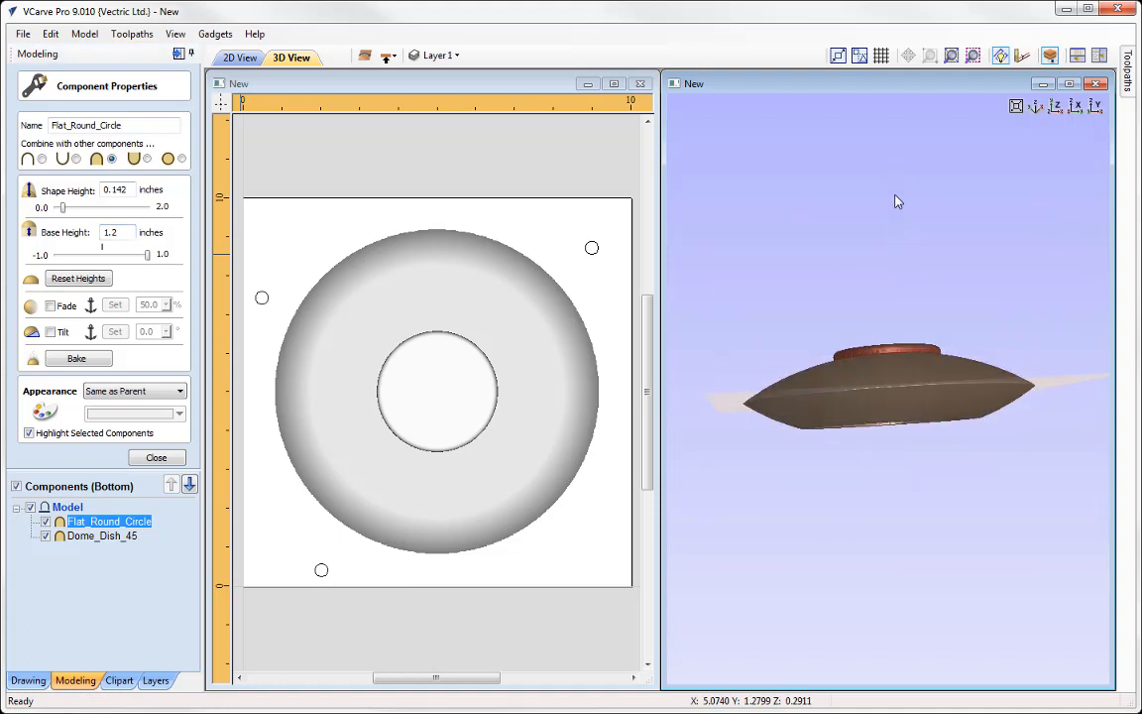
{"action": "left_click_drag", "start_coordinate": [900, 558], "coordinate": [894, 376]}
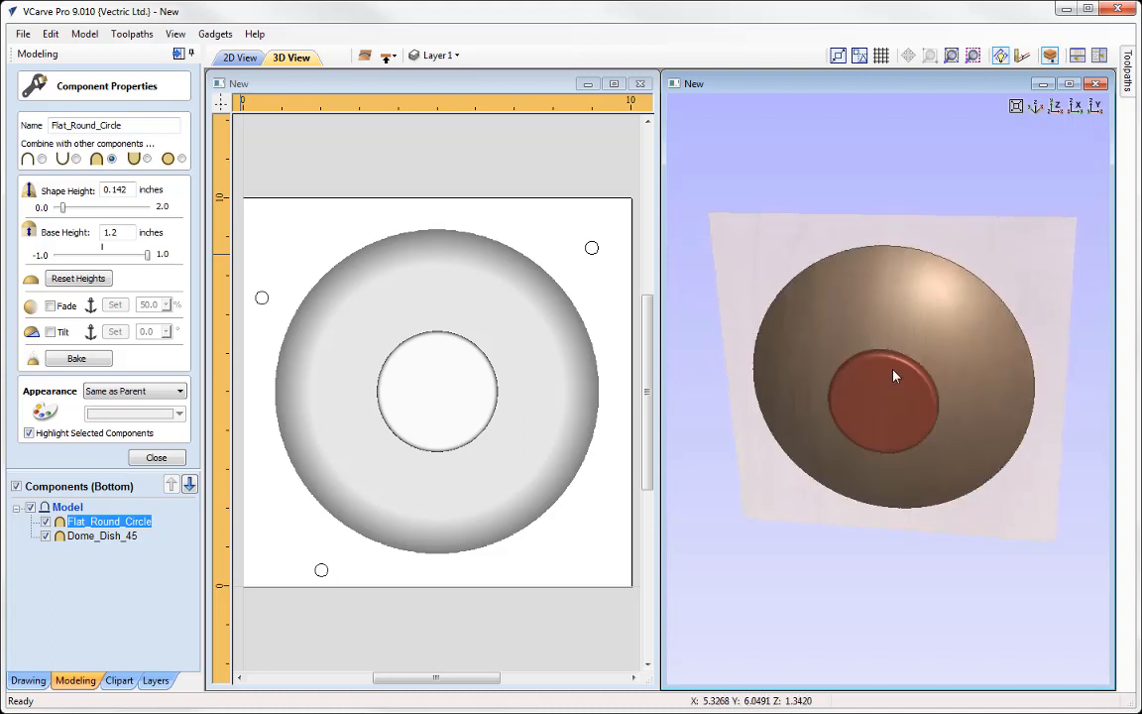
{"action": "left_click", "coordinate": [1055, 107]}
{"action": "left_click", "coordinate": [157, 457]}
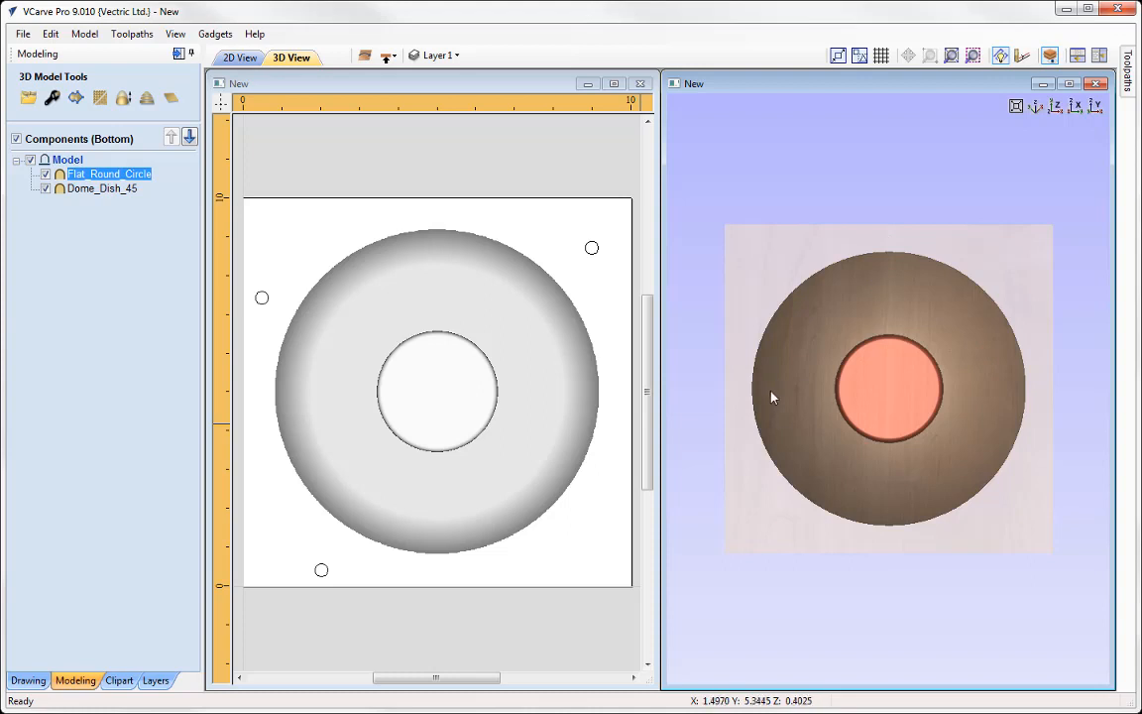
Step: Insert a new component level above Model and name it Tabs
{"action": "right_click", "coordinate": [79, 161]}
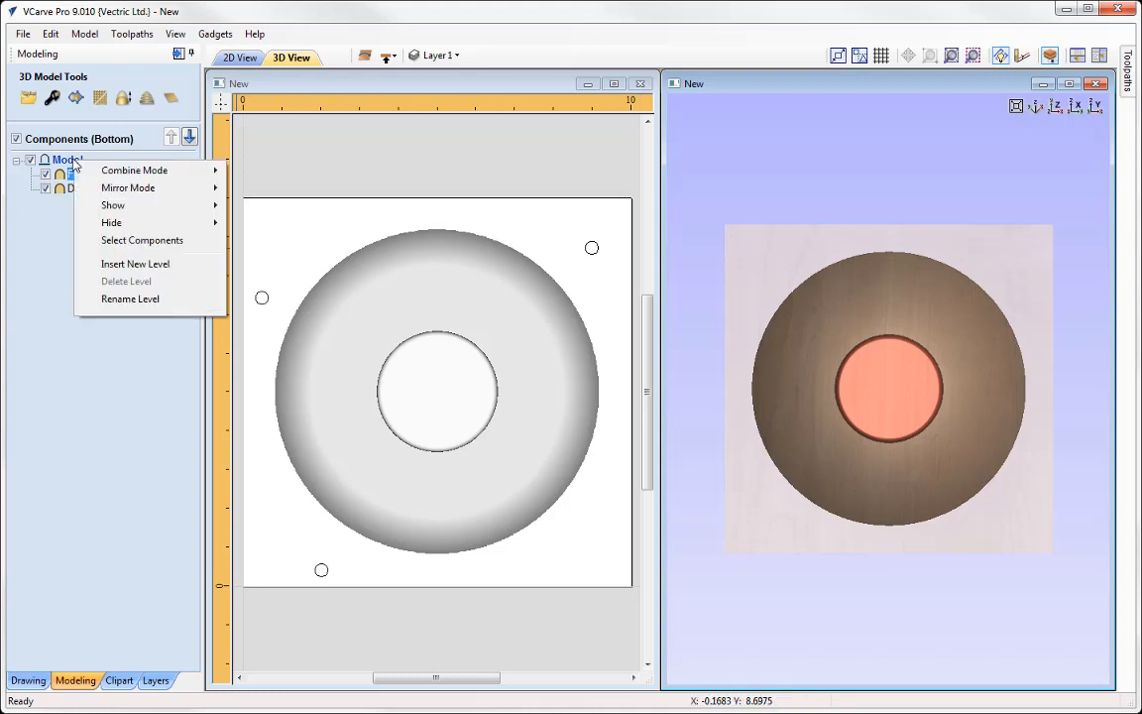
{"action": "left_click", "coordinate": [146, 263]}
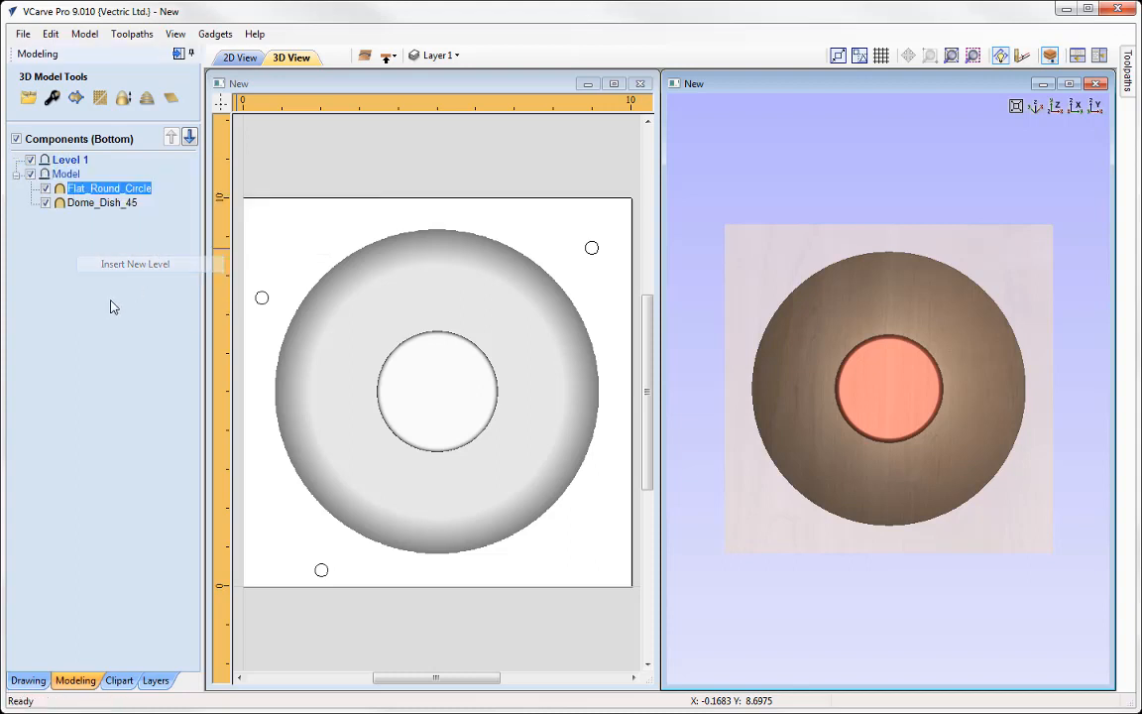
{"action": "right_click", "coordinate": [78, 163]}
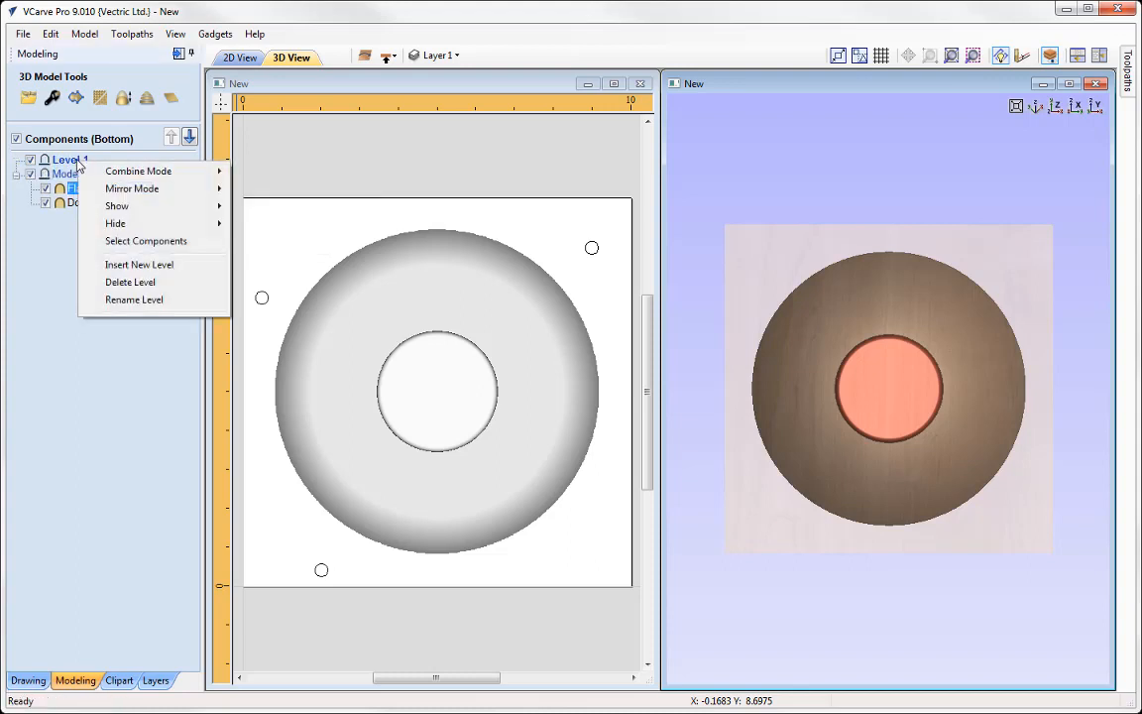
{"action": "left_click", "coordinate": [156, 298]}
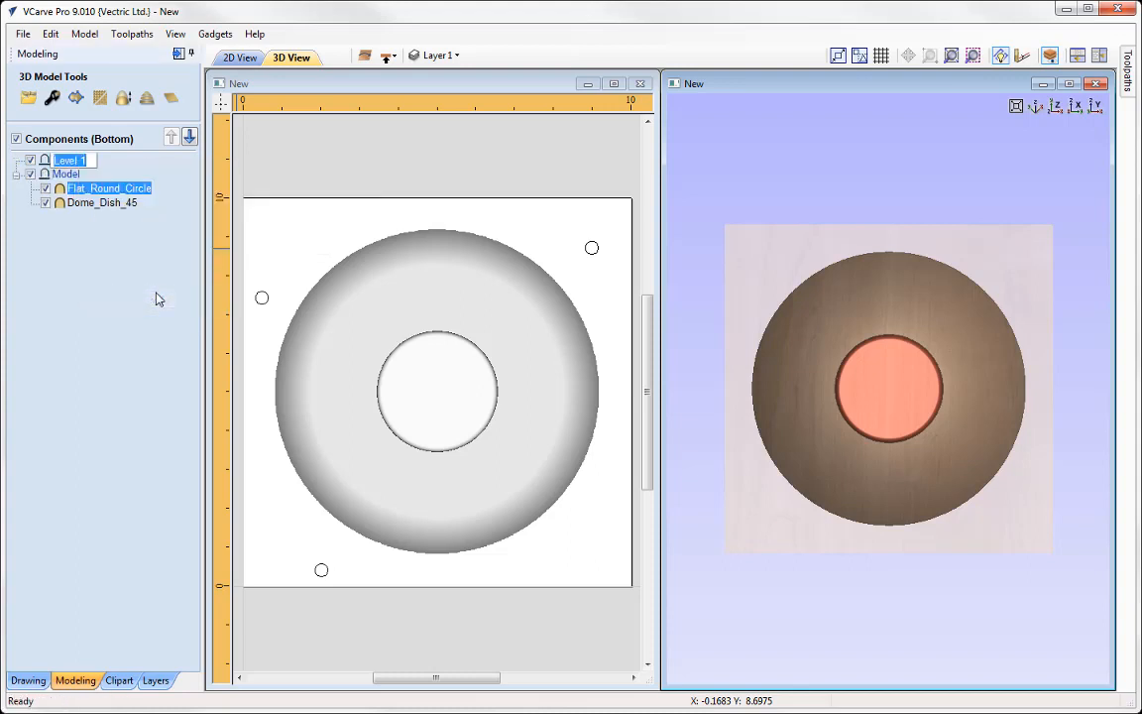
{"action": "type", "text": "Tabs"}
{"action": "left_click", "coordinate": [156, 298]}
Step: Set the combine mode of the Tabs level to Merge
{"action": "right_click", "coordinate": [59, 160]}
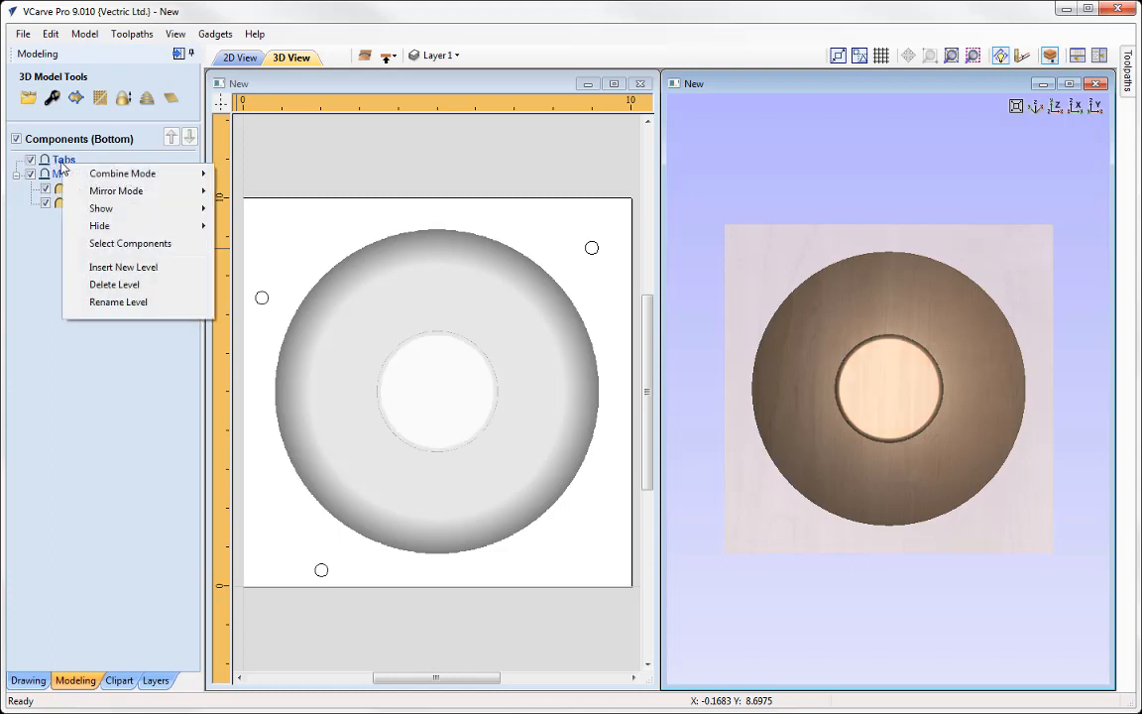
{"action": "mouse_move", "coordinate": [133, 173]}
{"action": "left_click", "coordinate": [256, 207]}
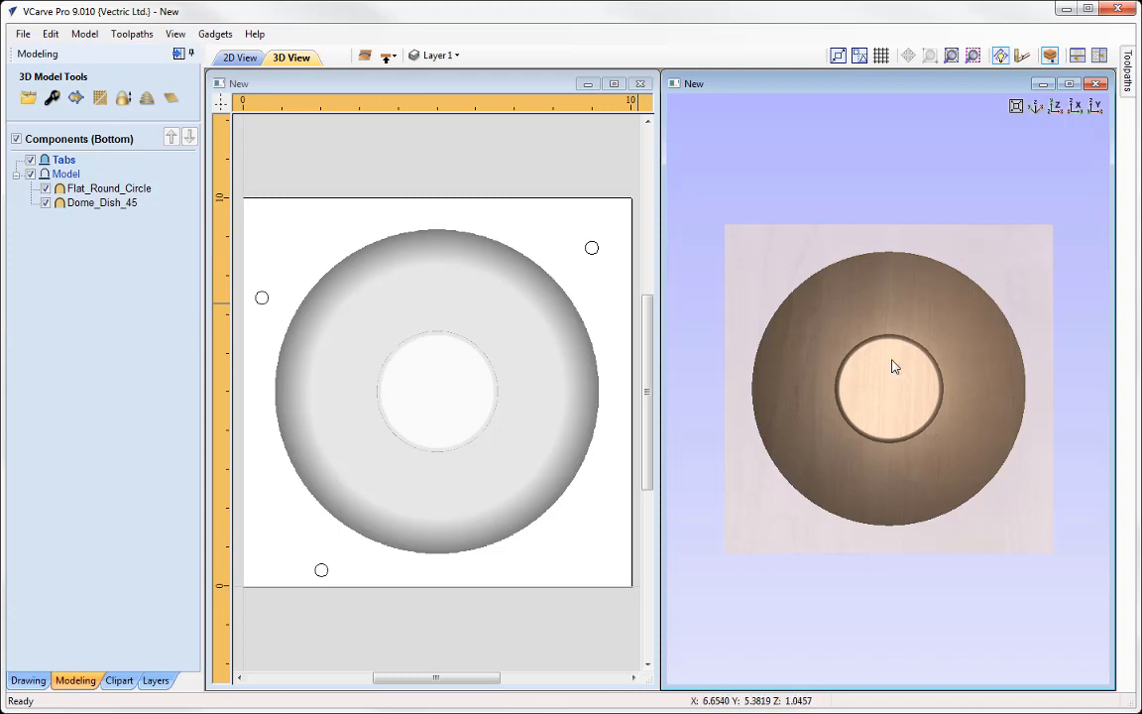
Step: Insert the _Rectangular clipart from the 3D Tabs library and place it over the dish's upper edge at about X 5.0, Y 9.31
{"action": "left_click", "coordinate": [119, 680]}
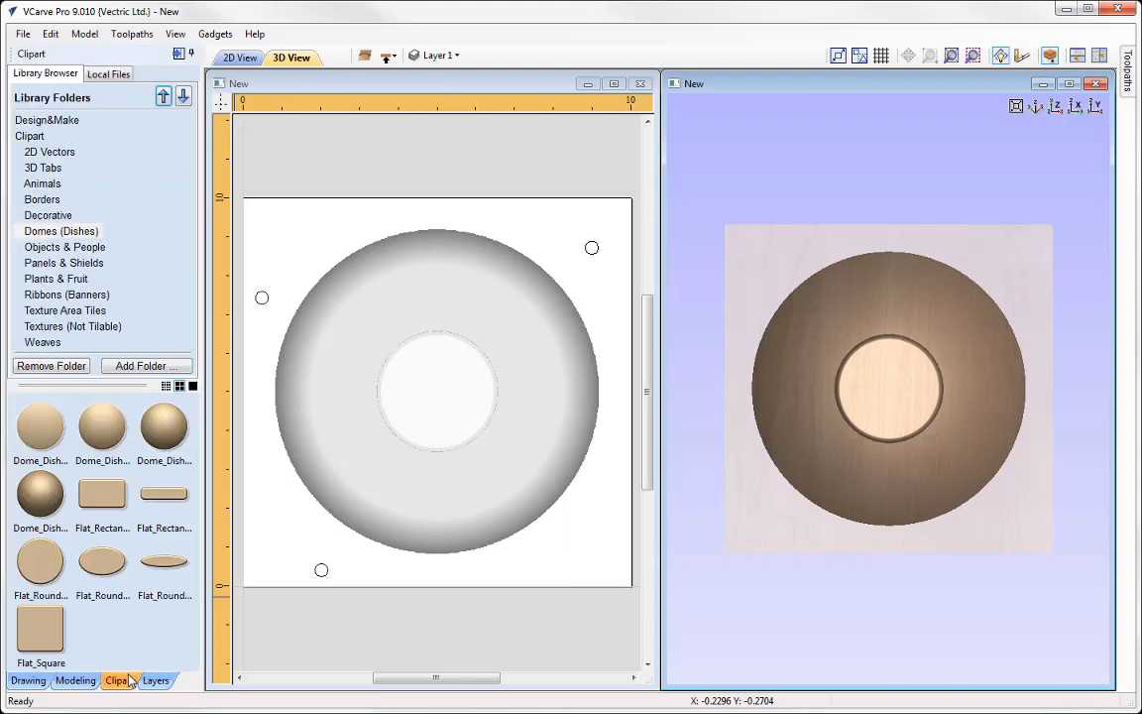
{"action": "left_click", "coordinate": [50, 170]}
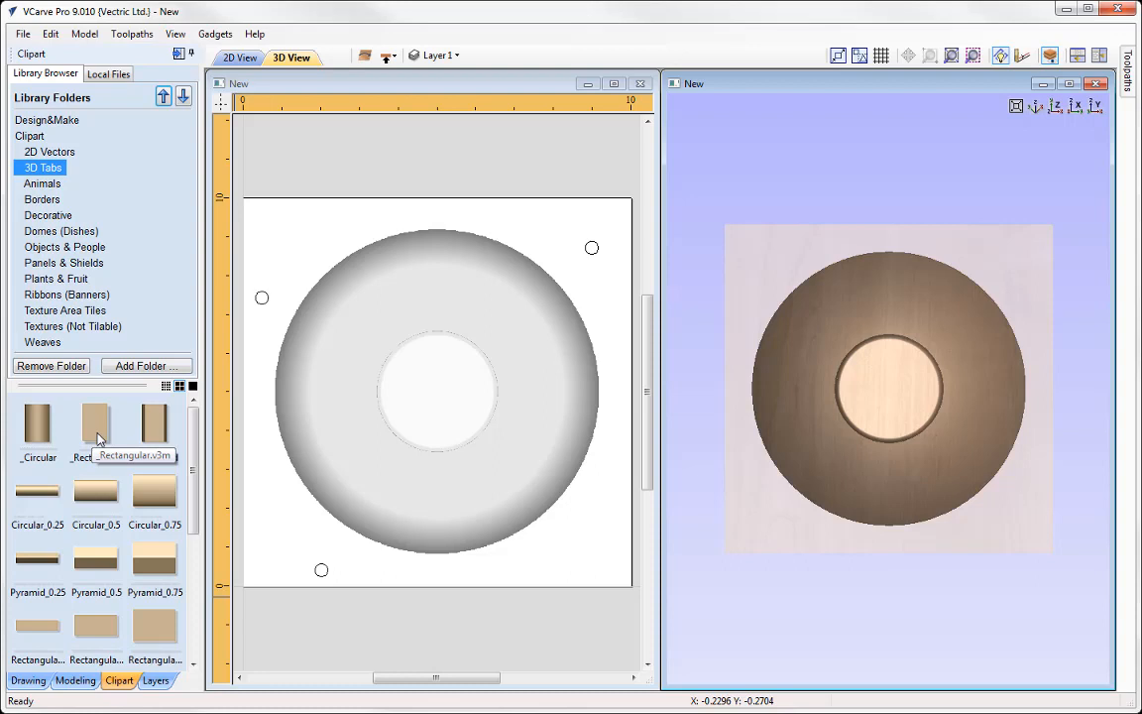
{"action": "double_click", "coordinate": [99, 439]}
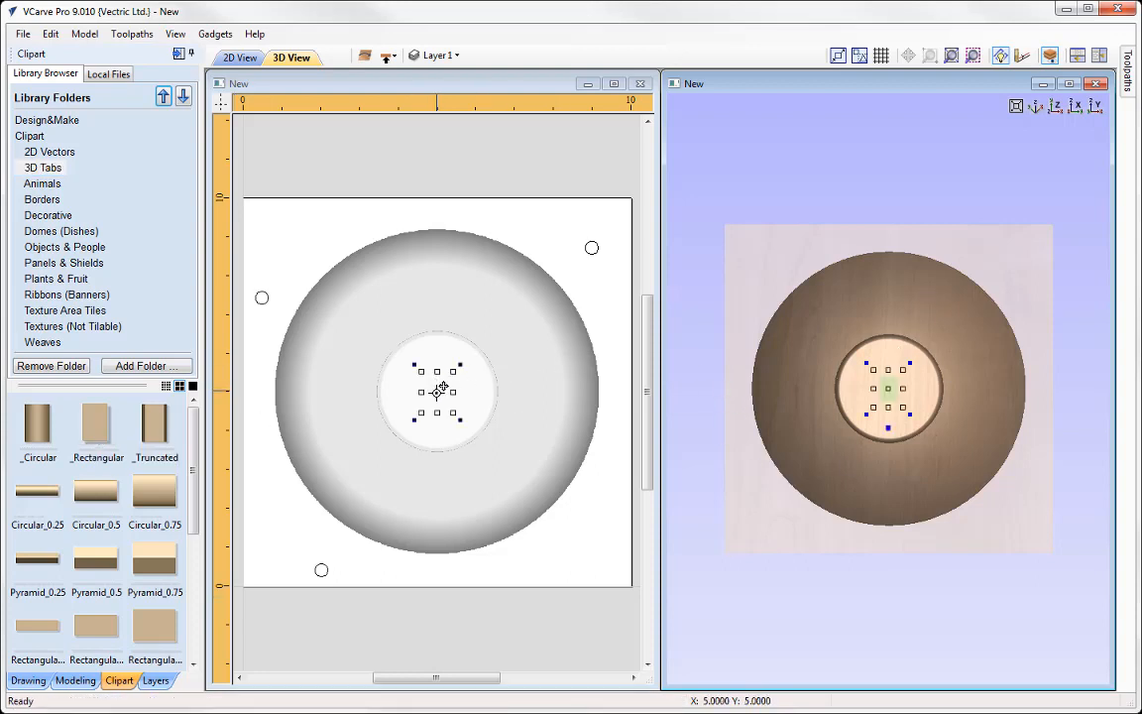
{"action": "left_click_drag", "start_coordinate": [438, 391], "coordinate": [437, 225]}
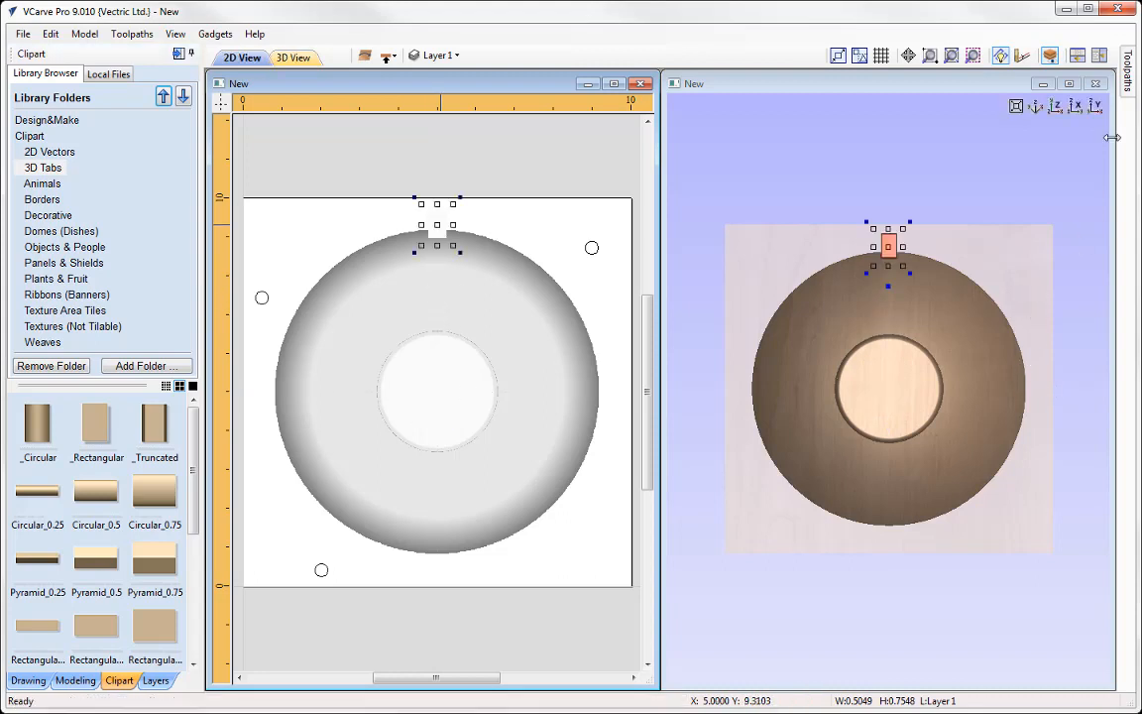
Step: Inspect the rectangular tab in an enlarged, tilted 3D view and check its shape height and base height properties
{"action": "left_click", "coordinate": [1068, 86]}
{"action": "left_click", "coordinate": [795, 377]}
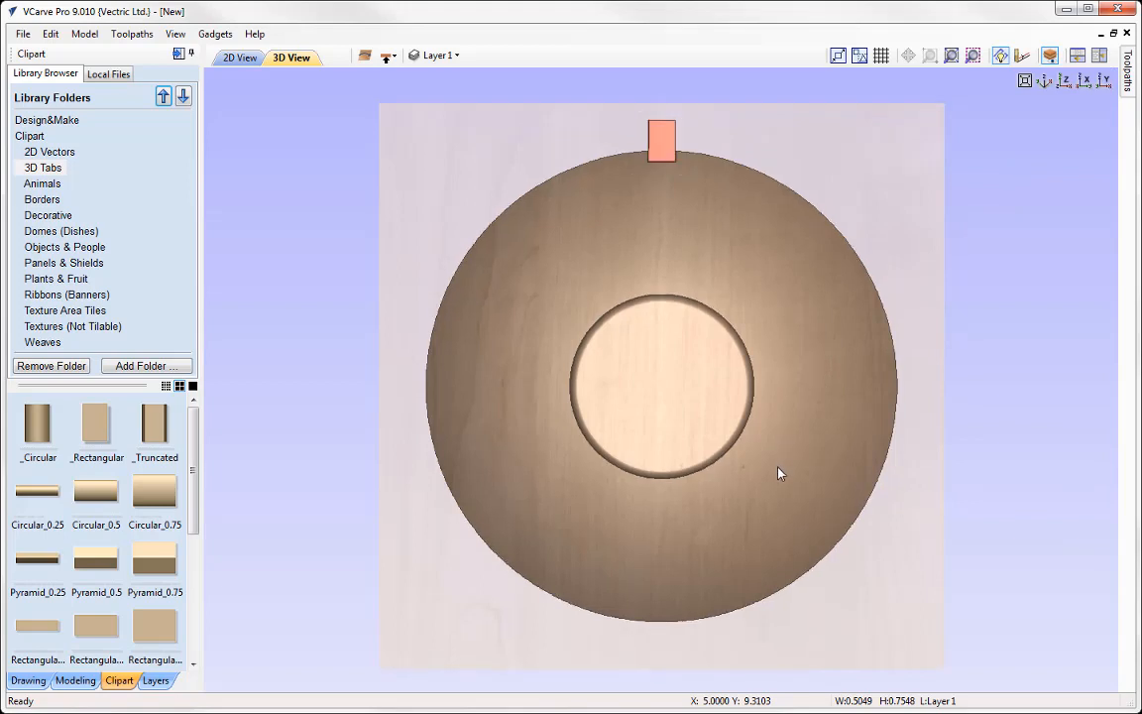
{"action": "mouse_move", "coordinate": [706, 433]}
{"action": "left_mouse_down"}
{"action": "mouse_move", "coordinate": [510, 428]}
{"action": "mouse_move", "coordinate": [707, 454]}
{"action": "left_mouse_up"}
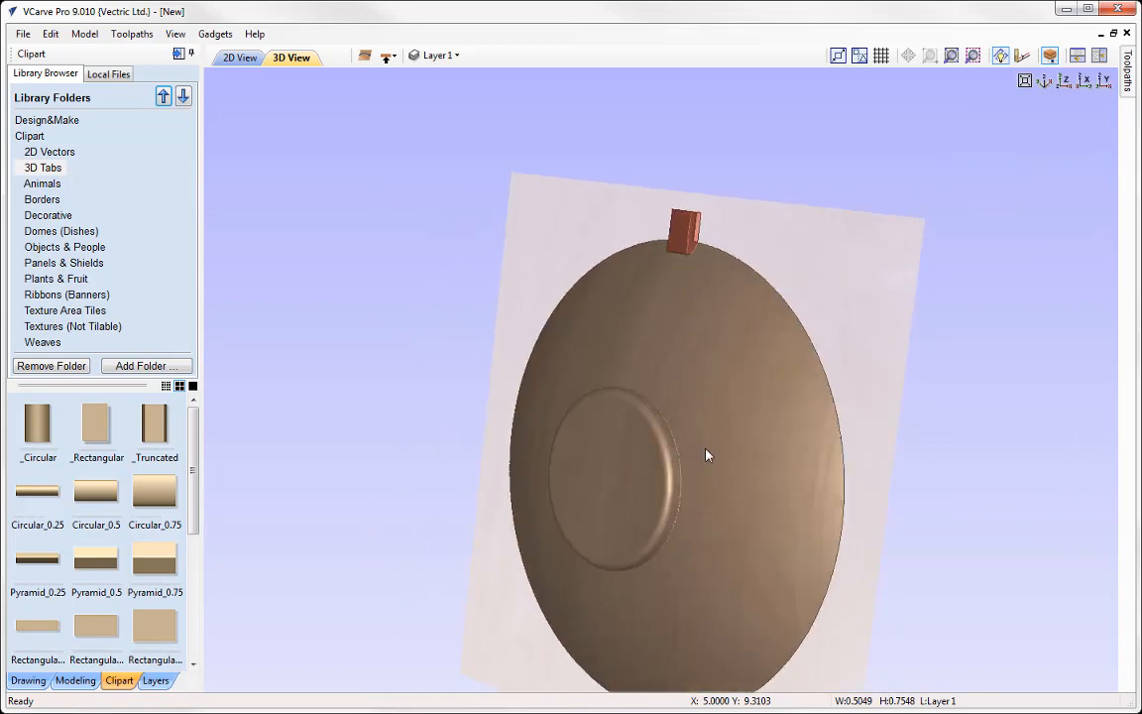
{"action": "left_click", "coordinate": [672, 243]}
{"action": "left_click", "coordinate": [661, 279]}
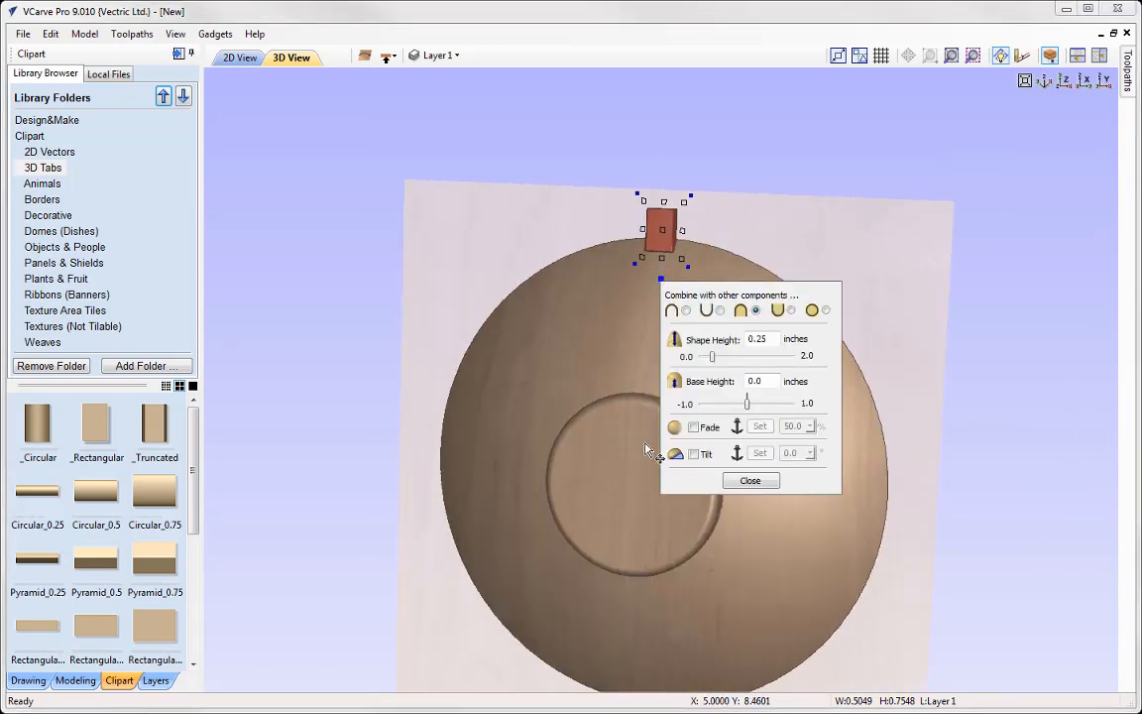
{"action": "left_click", "coordinate": [750, 481]}
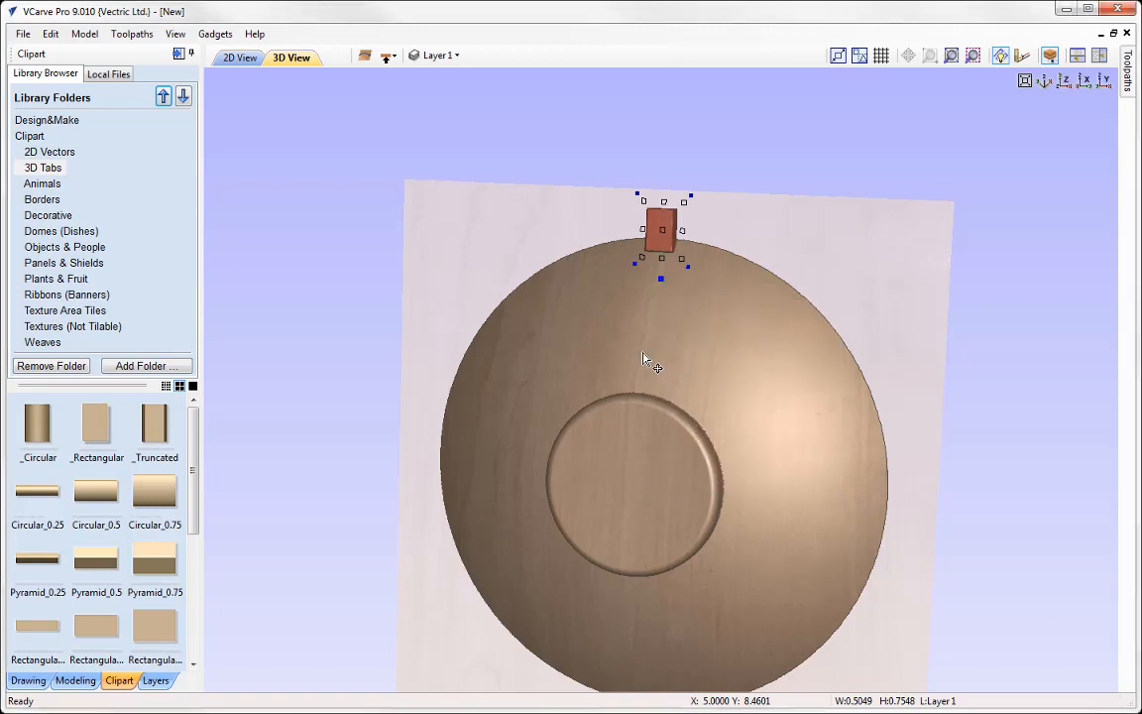
Step: Nudge the rectangular tab slightly further onto the dish edge, to about Y 9.23, and check it from above
{"action": "key", "text": "Down"}
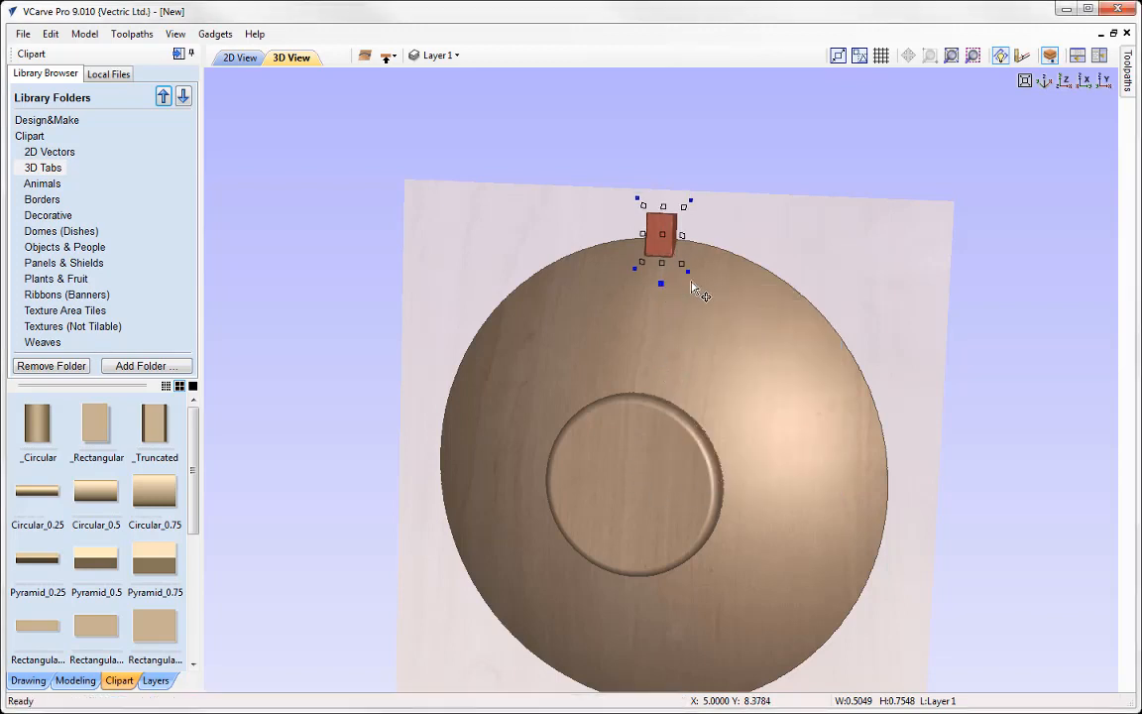
{"action": "left_click_drag", "start_coordinate": [821, 420], "coordinate": [884, 413]}
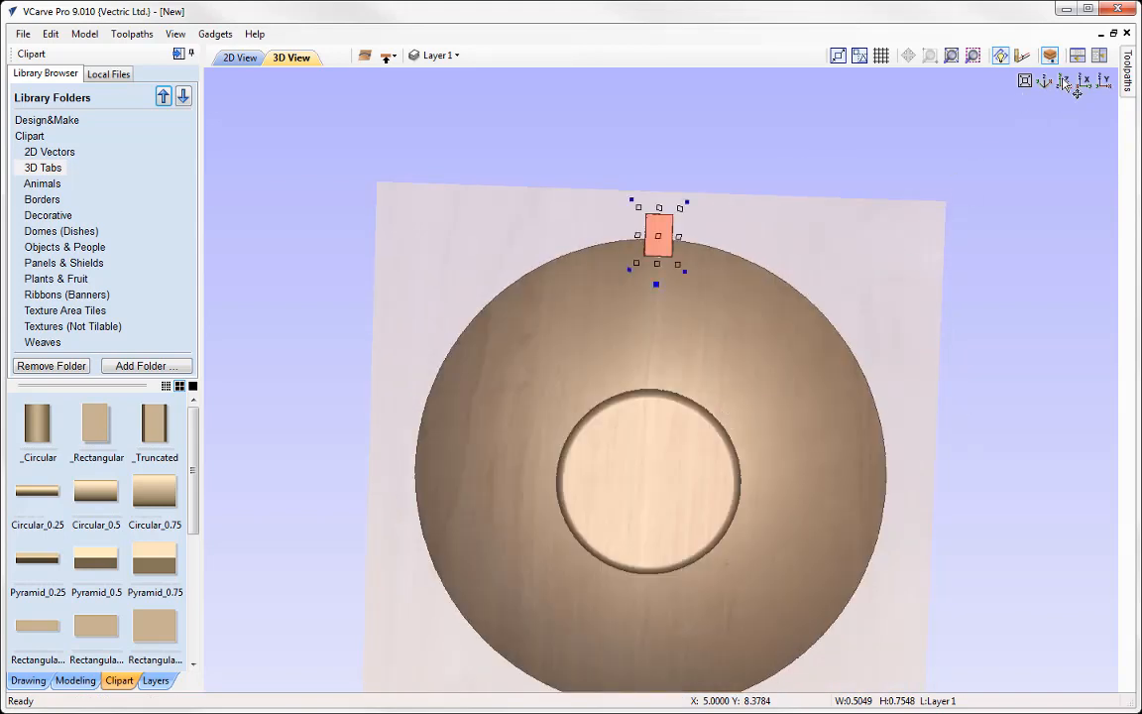
{"action": "left_click", "coordinate": [1063, 80]}
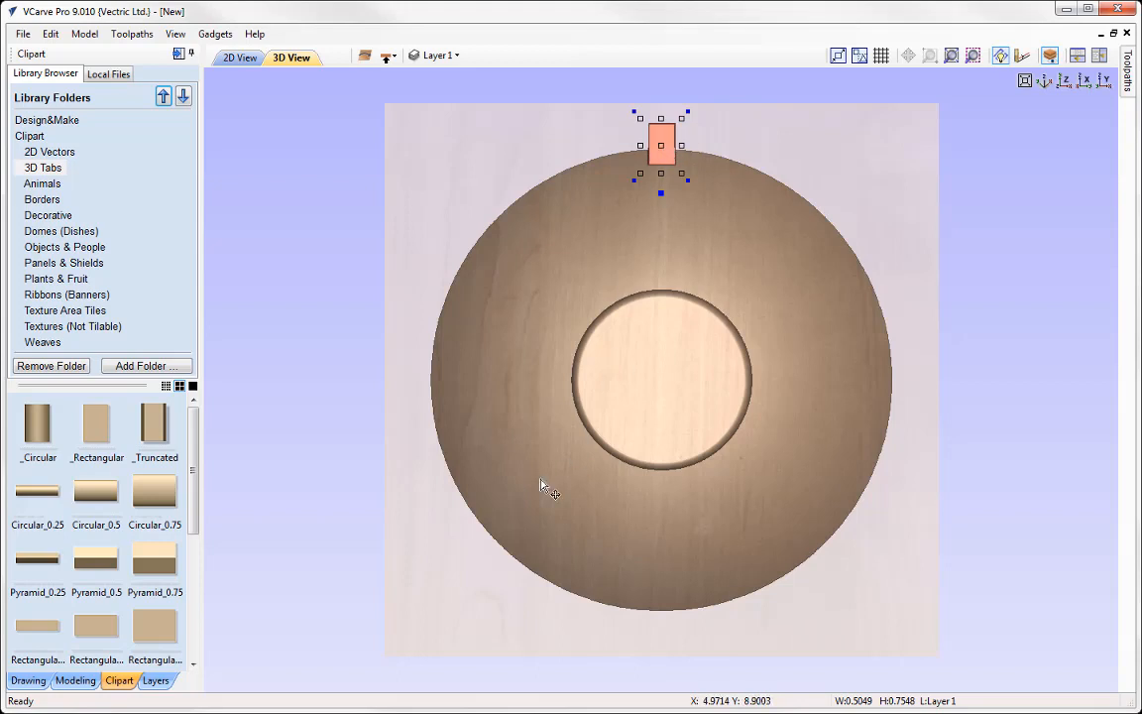
Step: Circular-copy the tab as 4 grouped, rotated items over a 360-degree total angle around the centre X 5.0, Y 5.0
{"action": "left_click", "coordinate": [28, 680]}
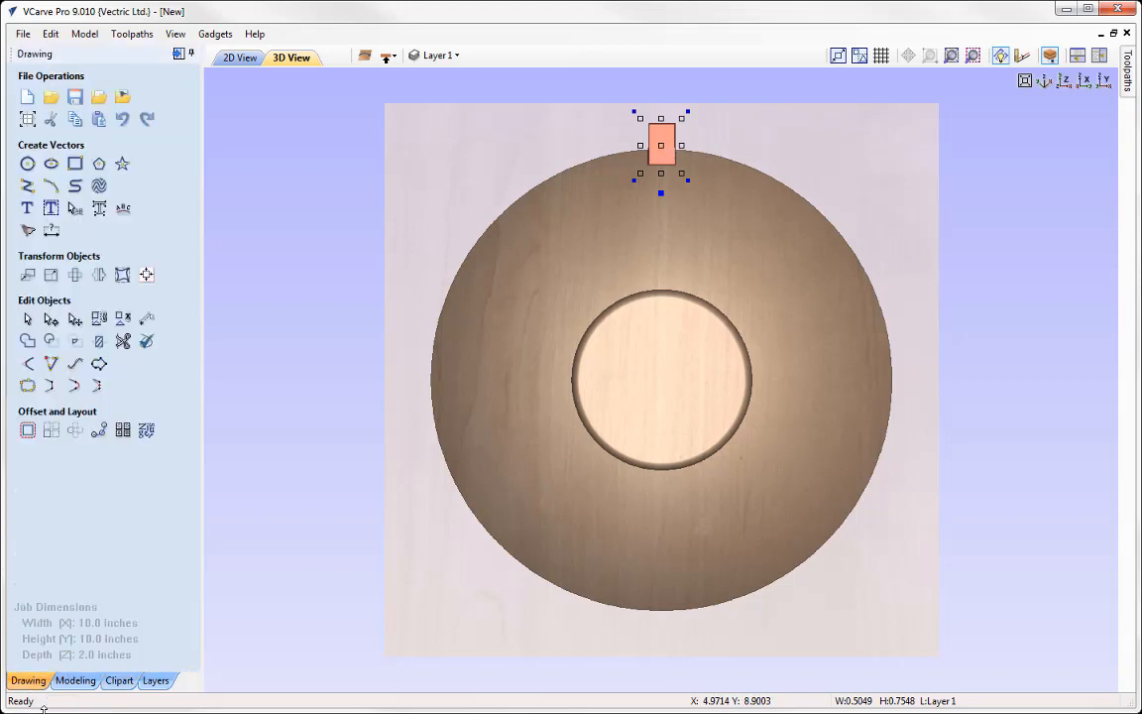
{"action": "left_click", "coordinate": [76, 432]}
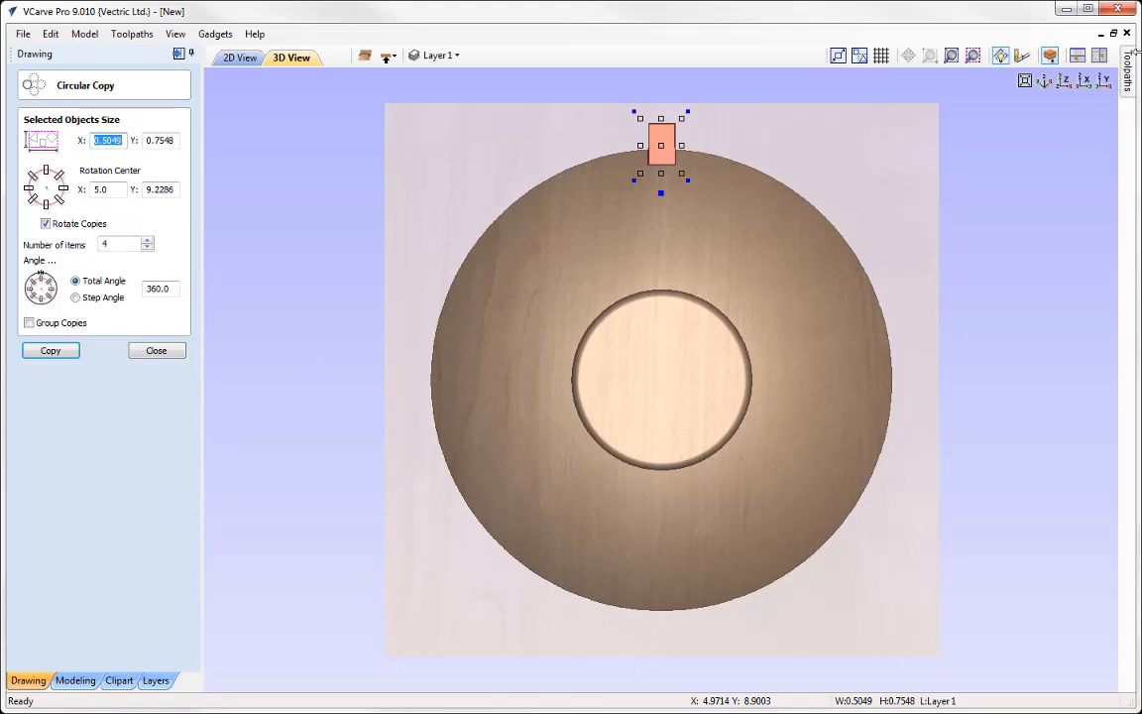
{"action": "left_click", "coordinate": [1100, 57]}
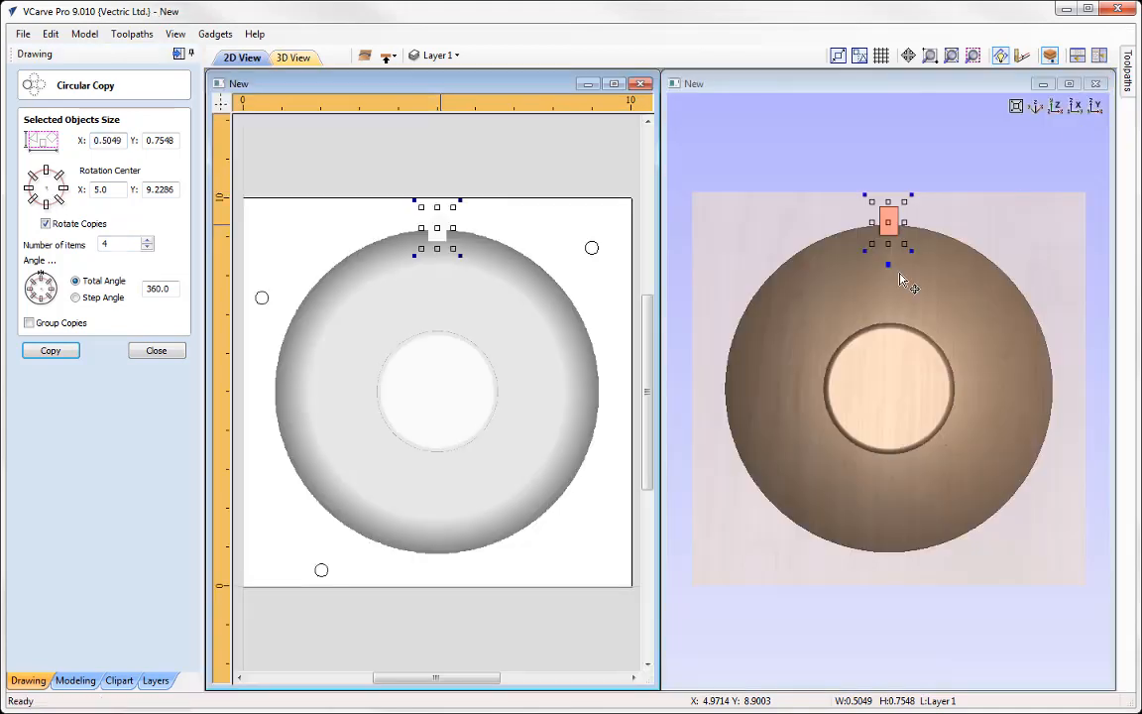
{"action": "left_click", "coordinate": [47, 188]}
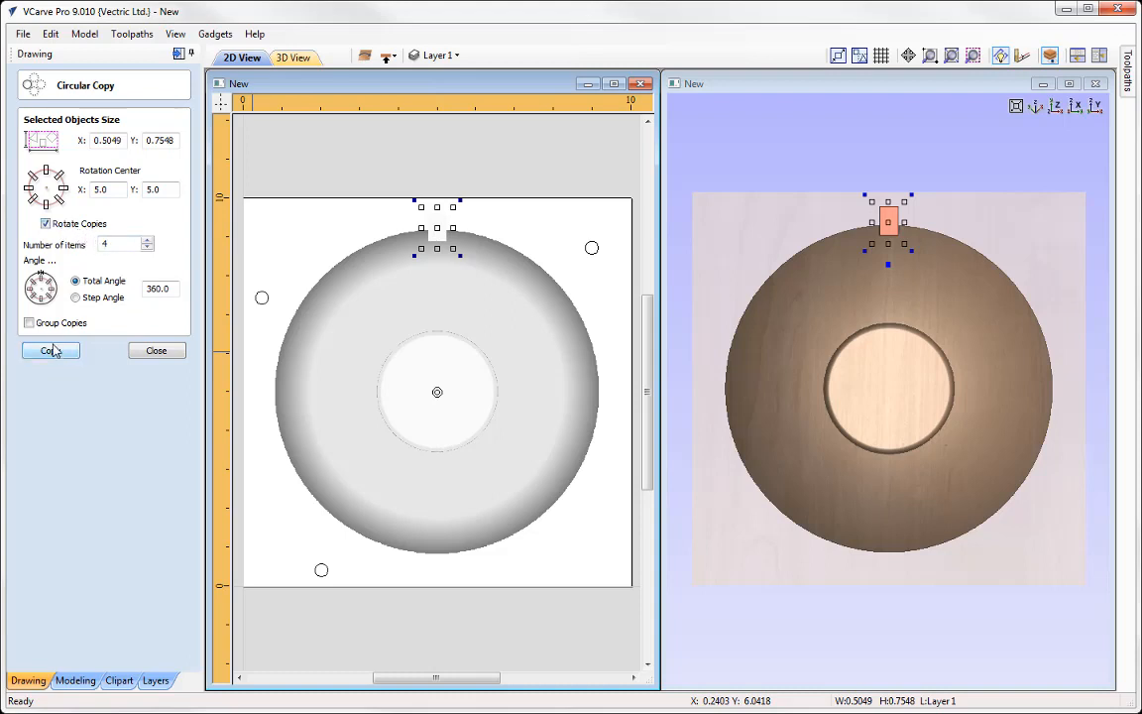
{"action": "left_click", "coordinate": [28, 323]}
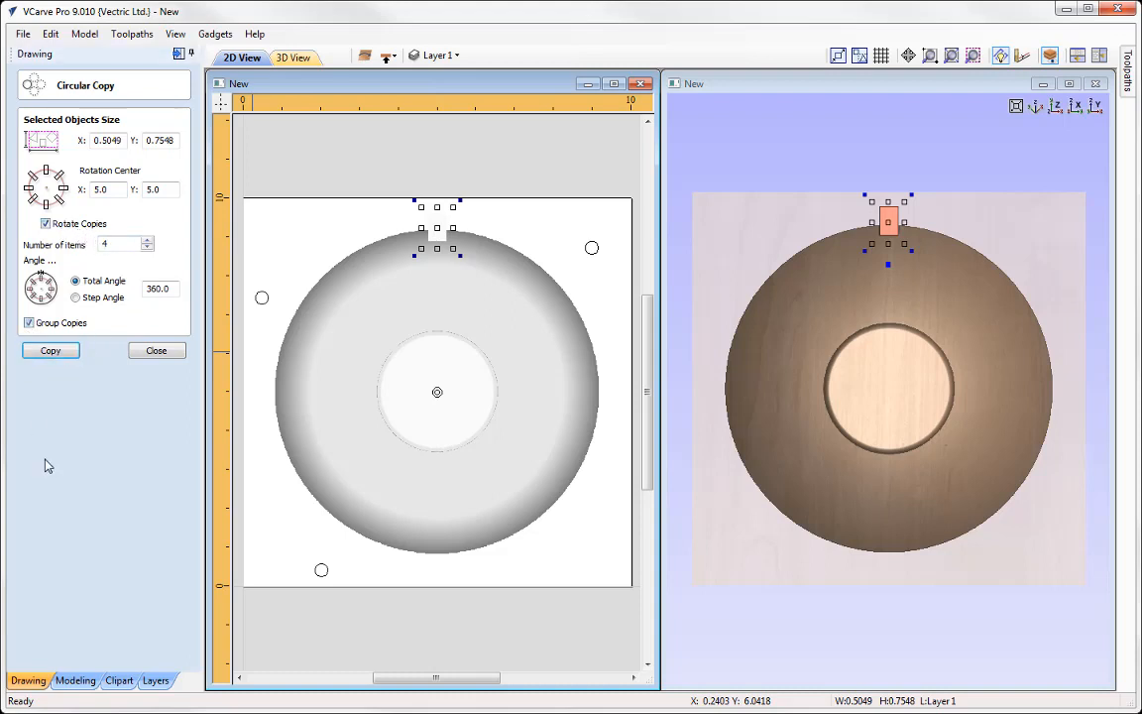
{"action": "left_click", "coordinate": [50, 352]}
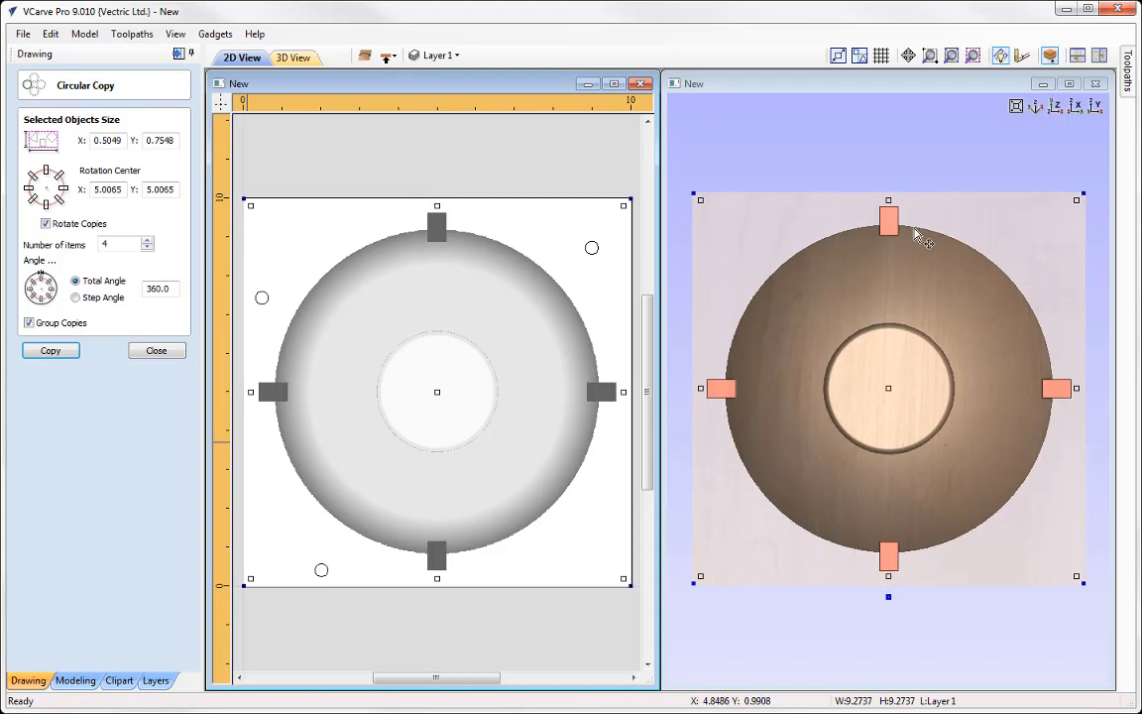
{"action": "left_click", "coordinate": [154, 349]}
Step: Switch to the top side of the job and bring up the toolpath operations
{"action": "left_click", "coordinate": [76, 680]}
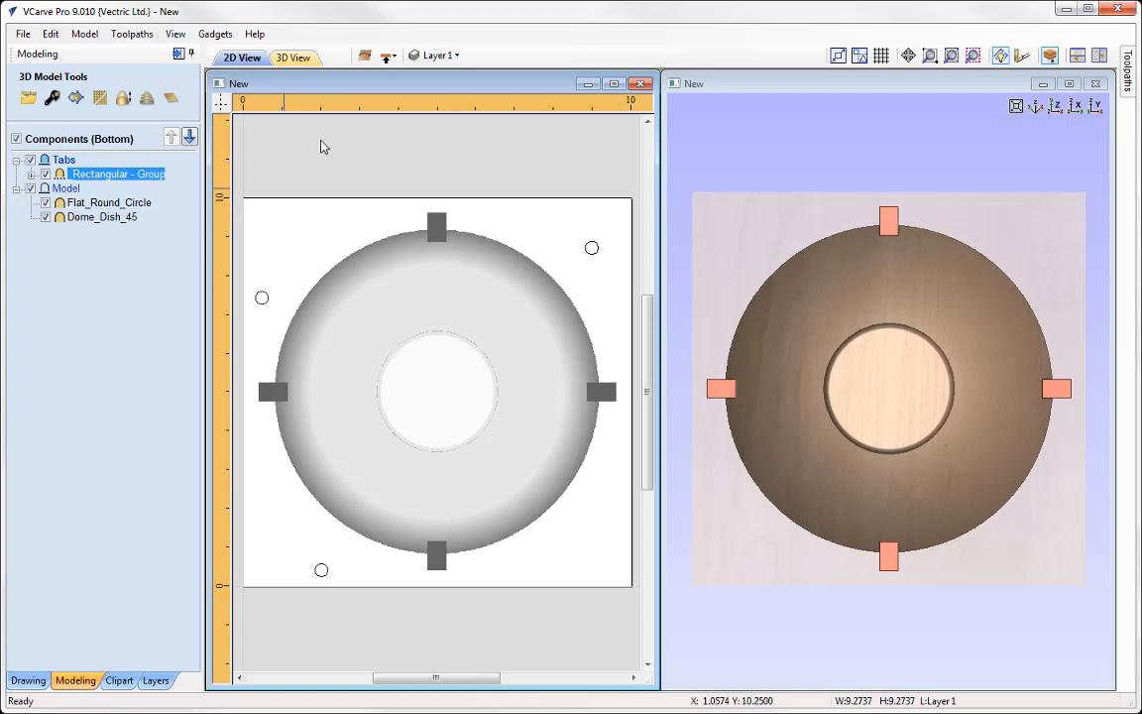
{"action": "left_click", "coordinate": [386, 58]}
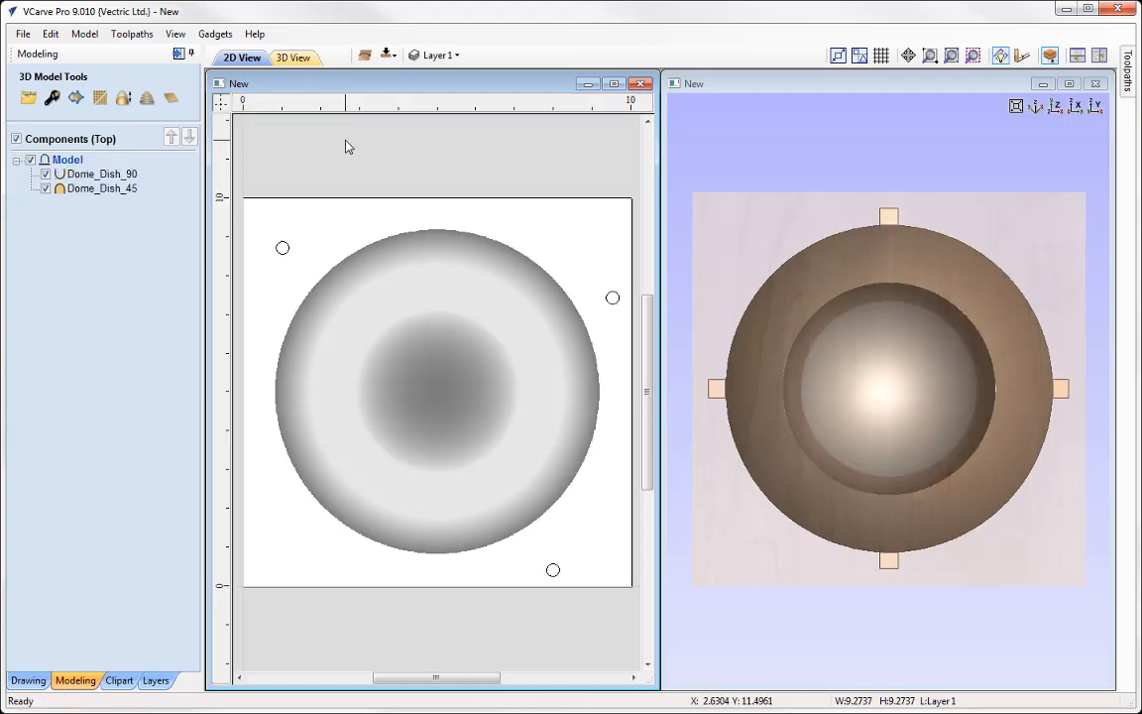
{"action": "left_click", "coordinate": [179, 56]}
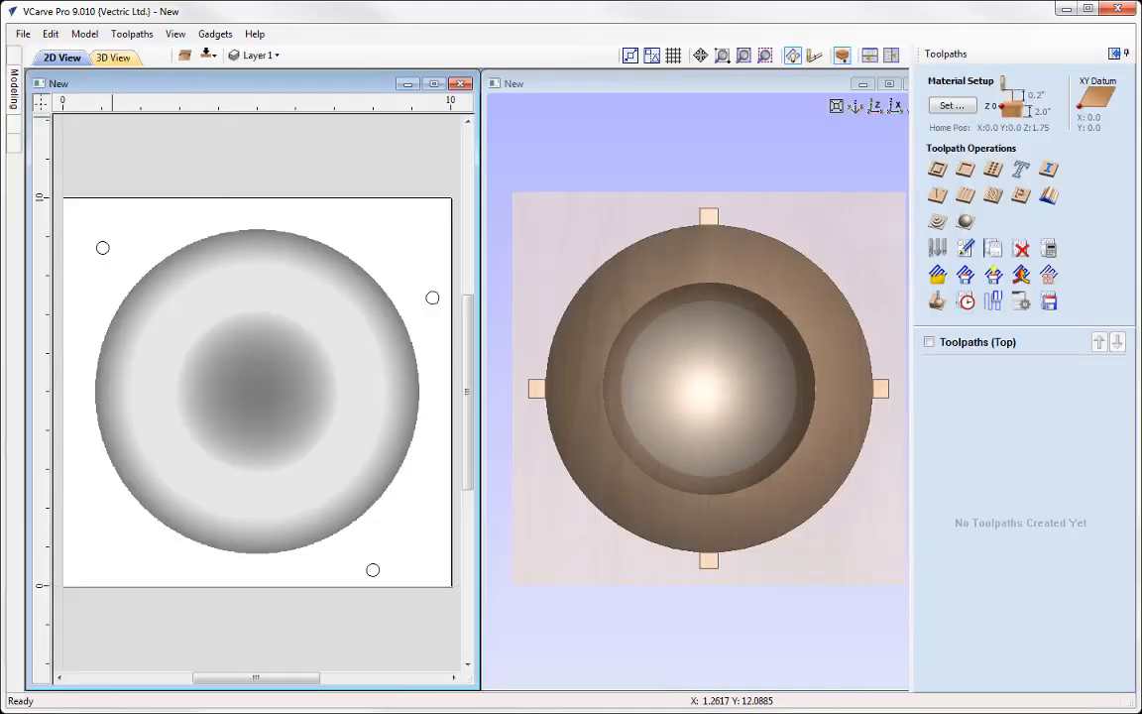
Step: In the material setup, scale both sides of the model to a height of 1.8 inches and position it with a 0.1-inch gap above
{"action": "left_click", "coordinate": [950, 106]}
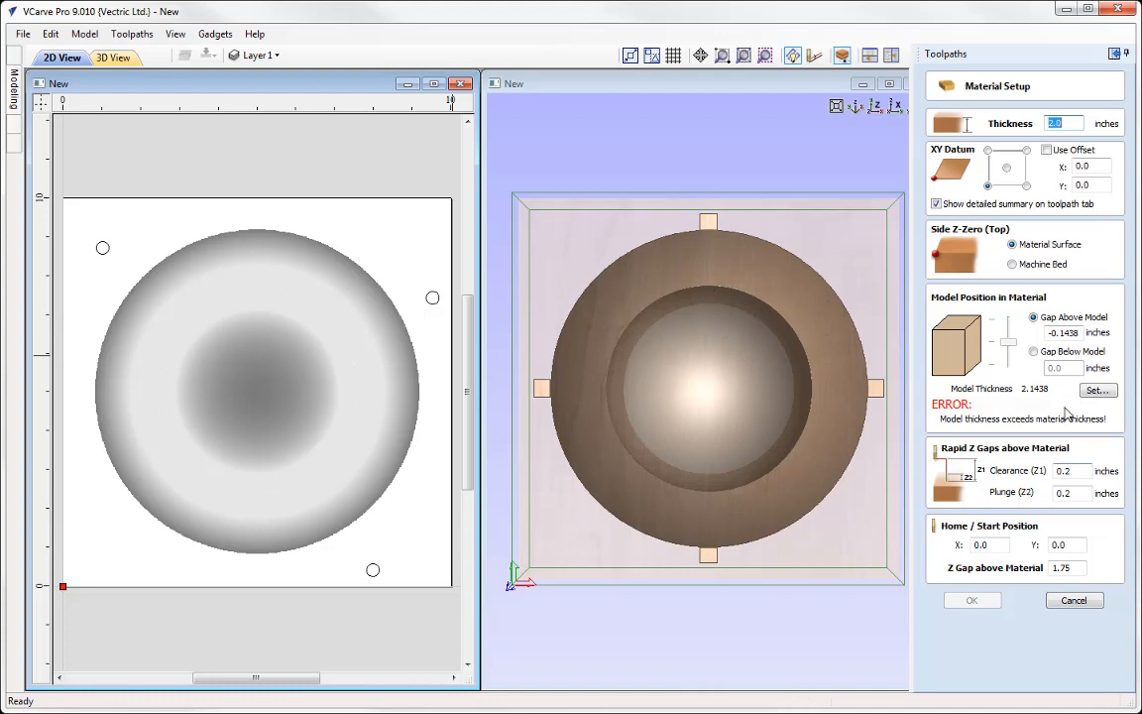
{"action": "left_click", "coordinate": [1110, 392]}
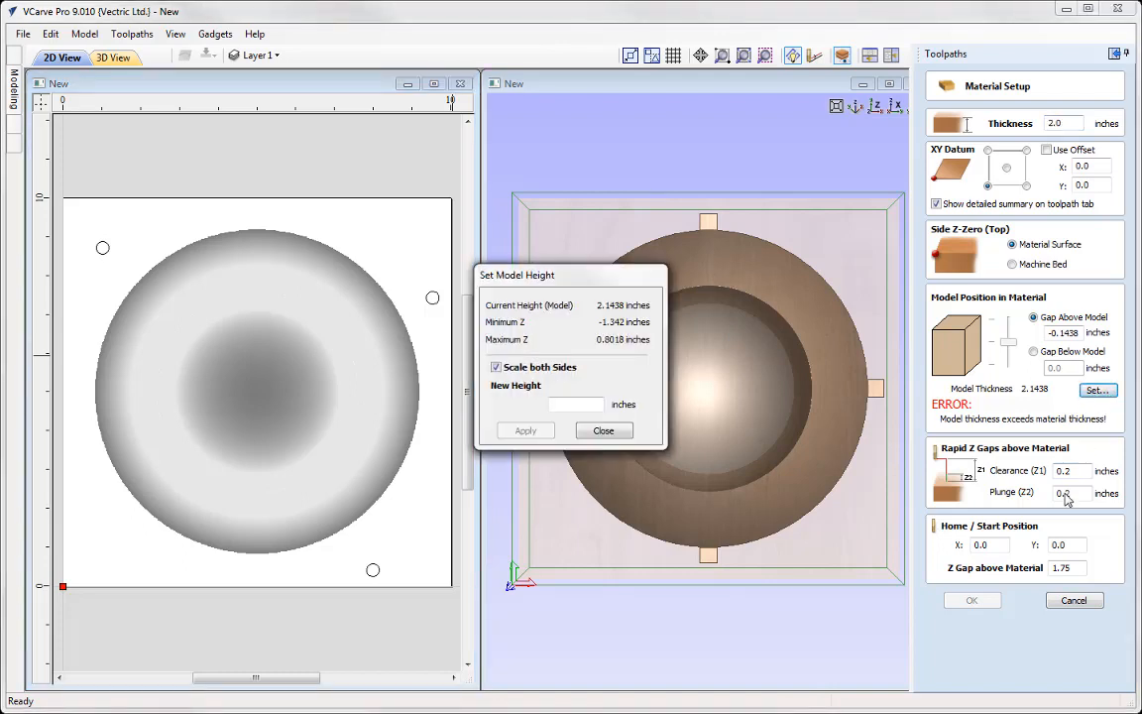
{"action": "left_click", "coordinate": [571, 407]}
{"action": "type", "text": "1.8"}
{"action": "left_click", "coordinate": [525, 430]}
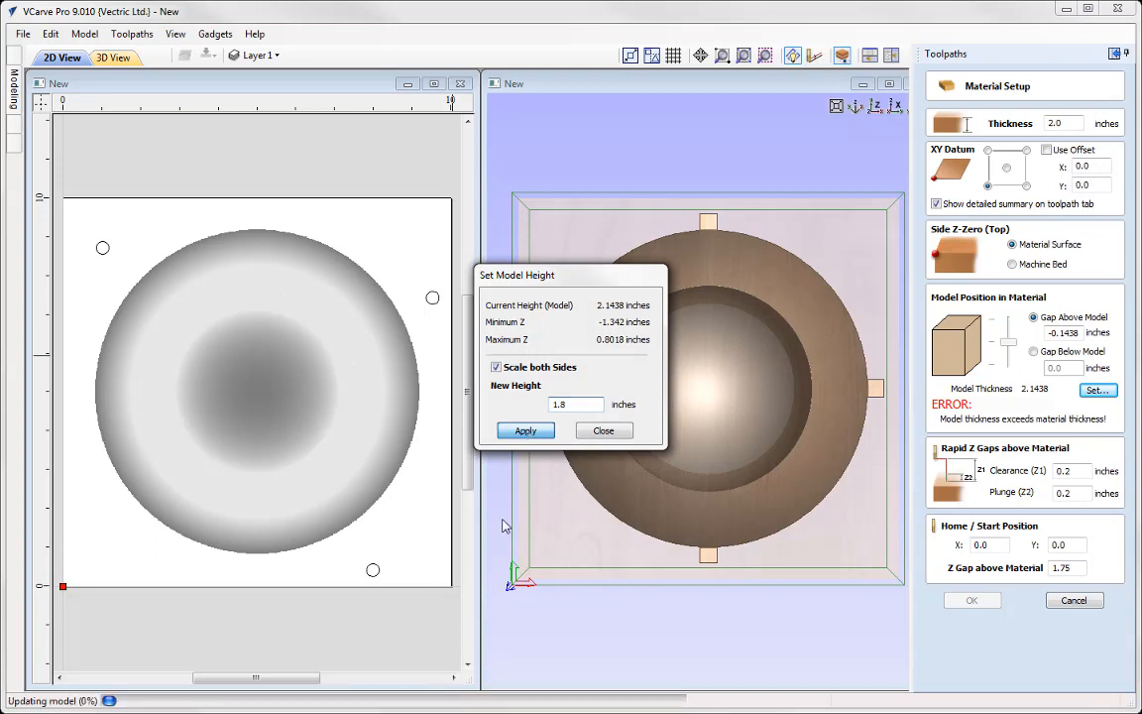
{"action": "left_click", "coordinate": [525, 430]}
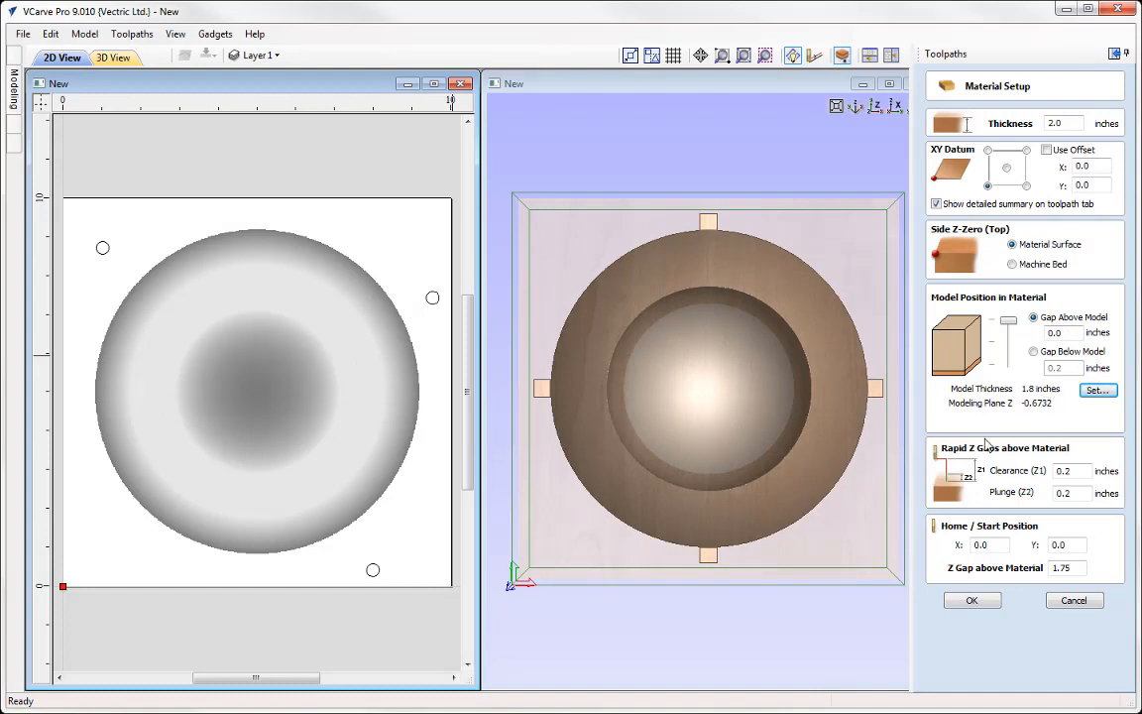
{"action": "left_click", "coordinate": [993, 345]}
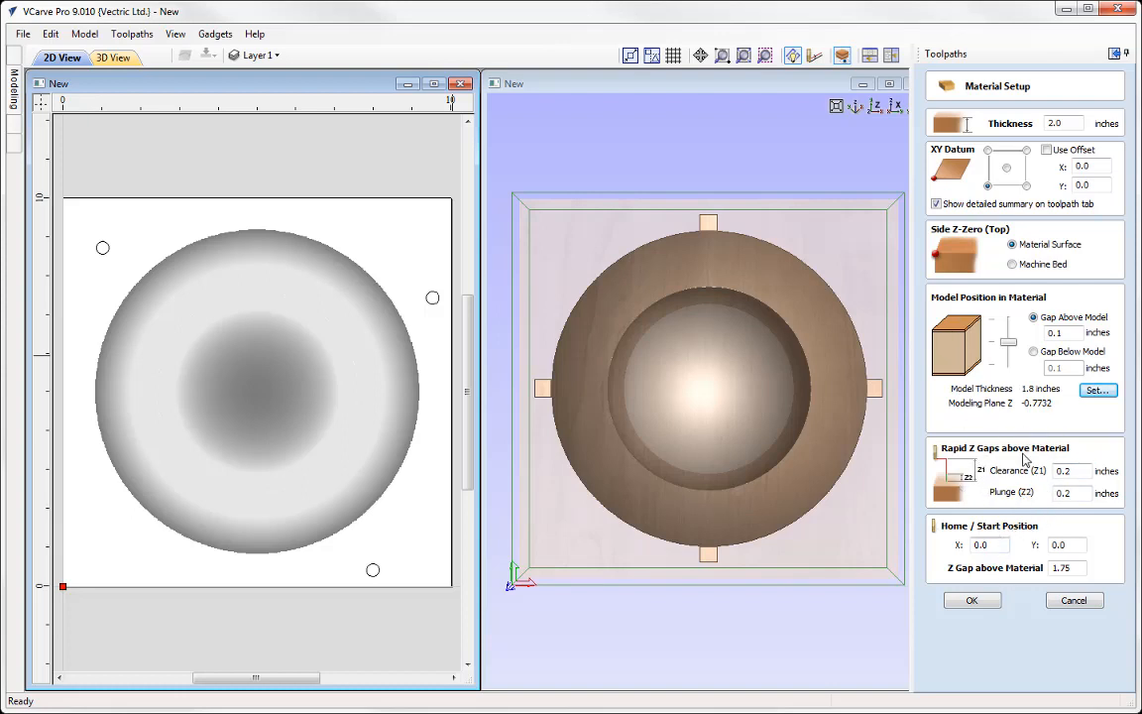
{"action": "left_click", "coordinate": [972, 602]}
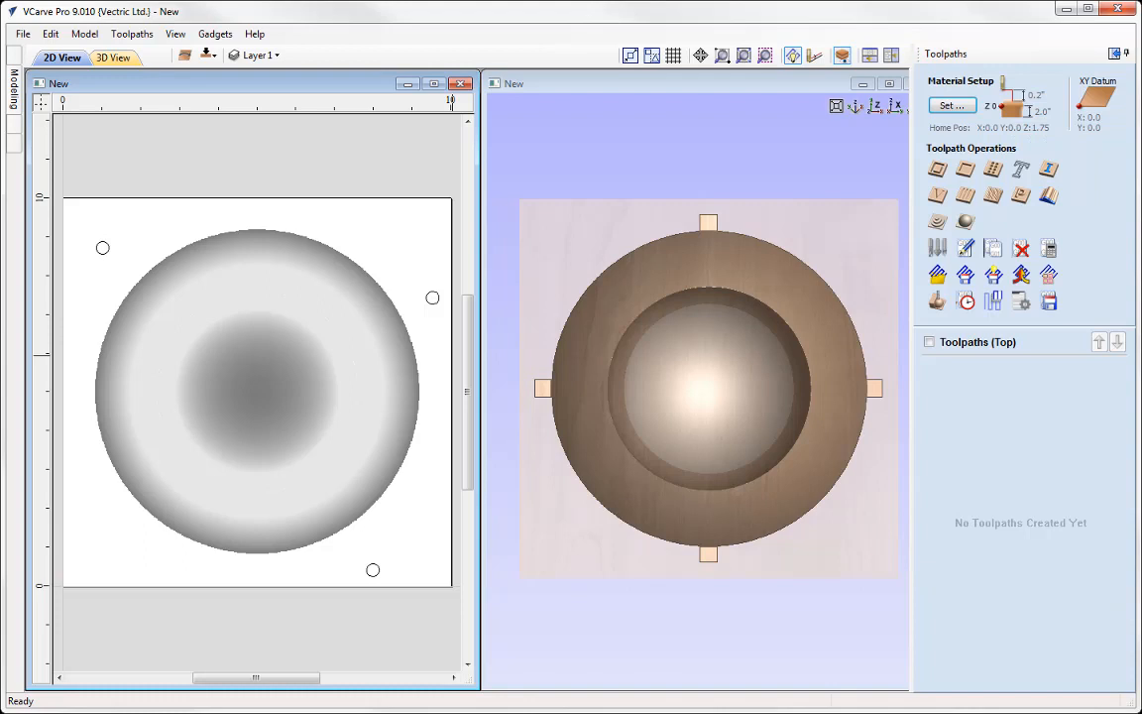
Step: Start a 2D profile toolpath for the three small circles around the dish with a cut depth of 0.75 inch
{"action": "left_click", "coordinate": [102, 254]}
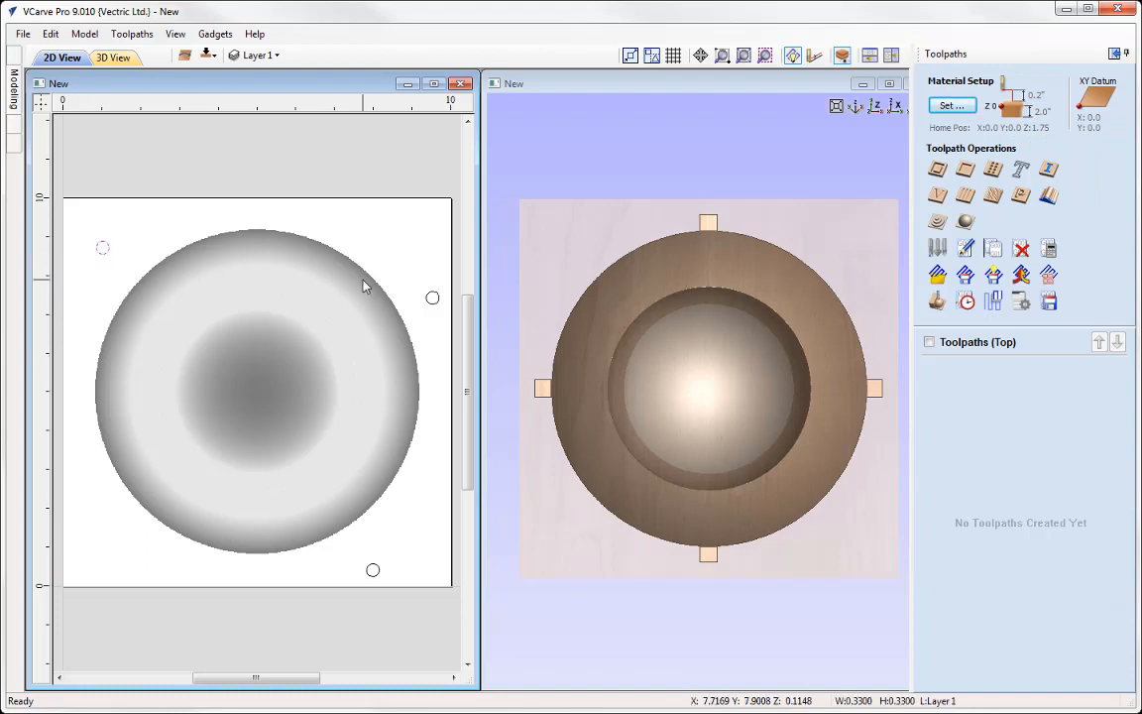
{"action": "left_click", "coordinate": [433, 299], "text": "shift"}
{"action": "left_click", "coordinate": [372, 575], "text": "shift"}
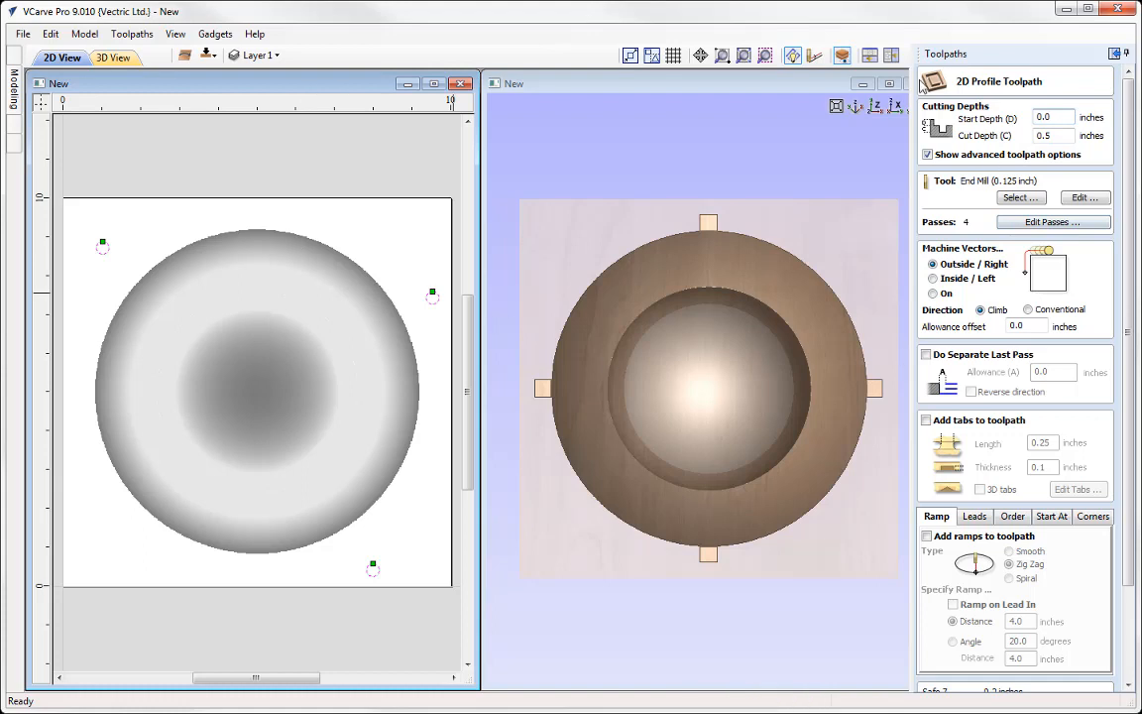
{"action": "left_click", "coordinate": [1057, 135]}
{"action": "type", "text": "75"}
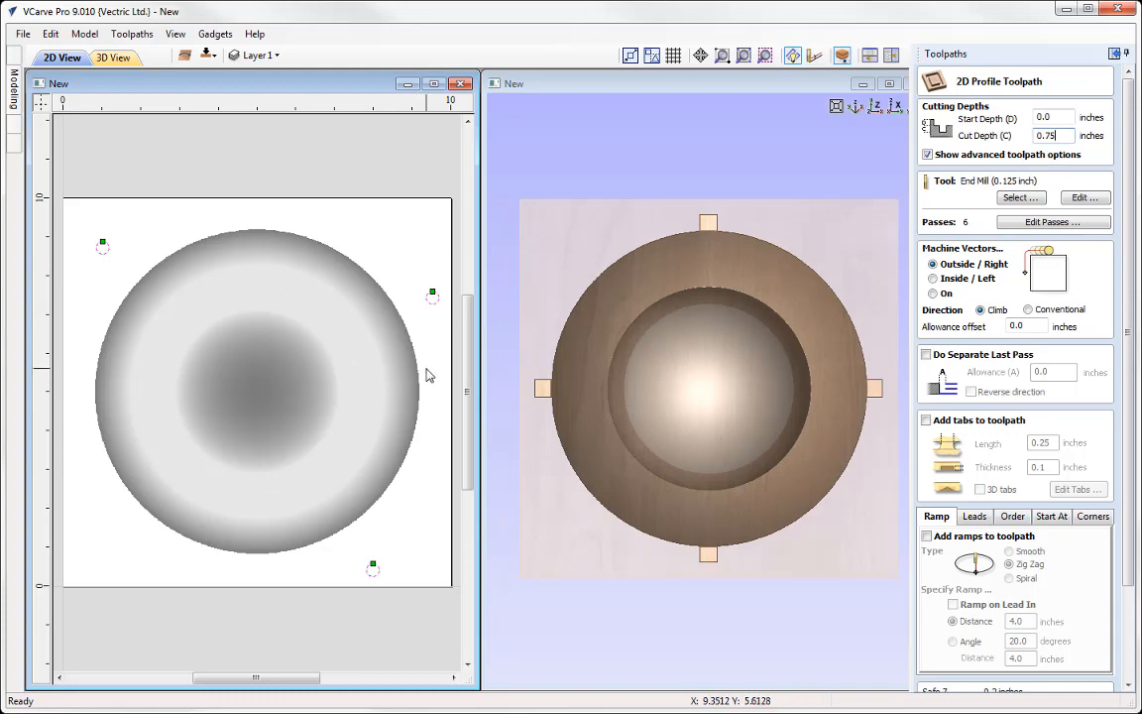
Step: Assign the End Mill (0.25 inch) to the profile toolpath
{"action": "left_click", "coordinate": [1020, 197]}
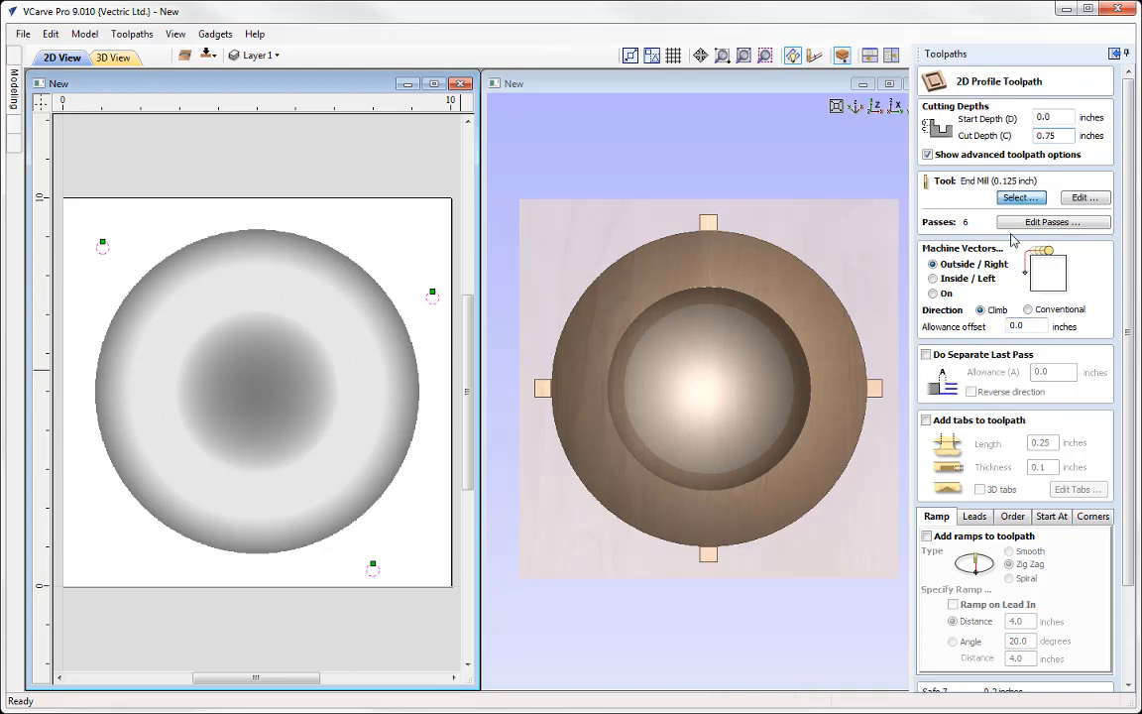
{"action": "key", "text": "Down"}
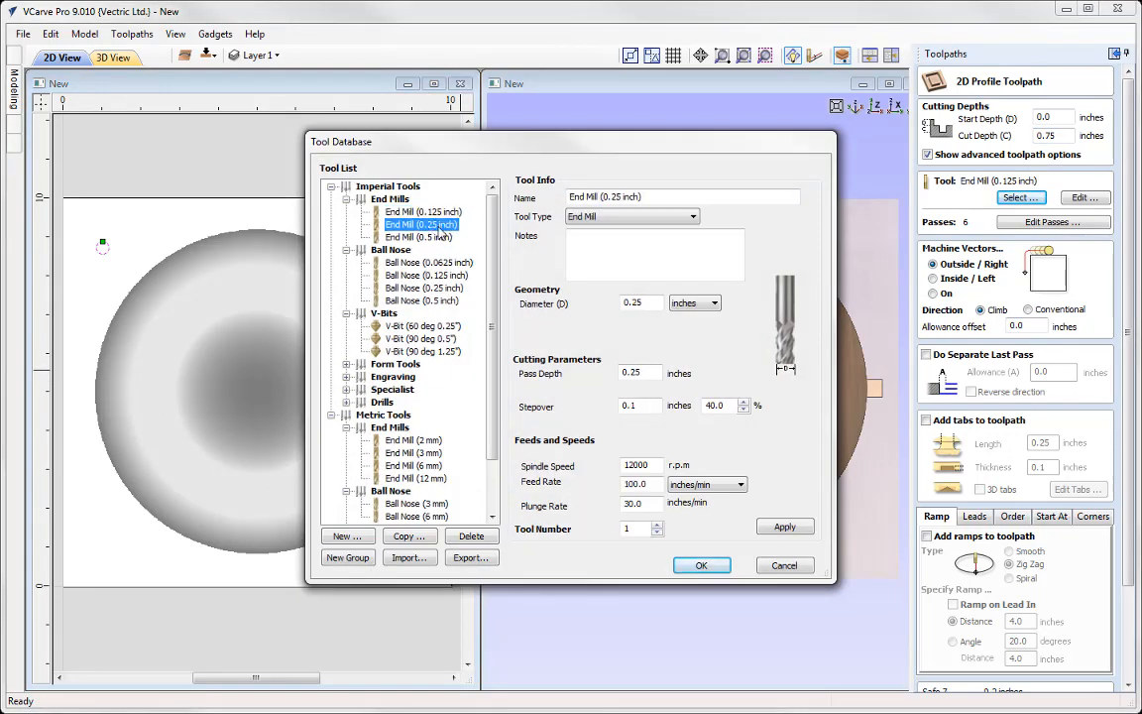
{"action": "left_click", "coordinate": [700, 565]}
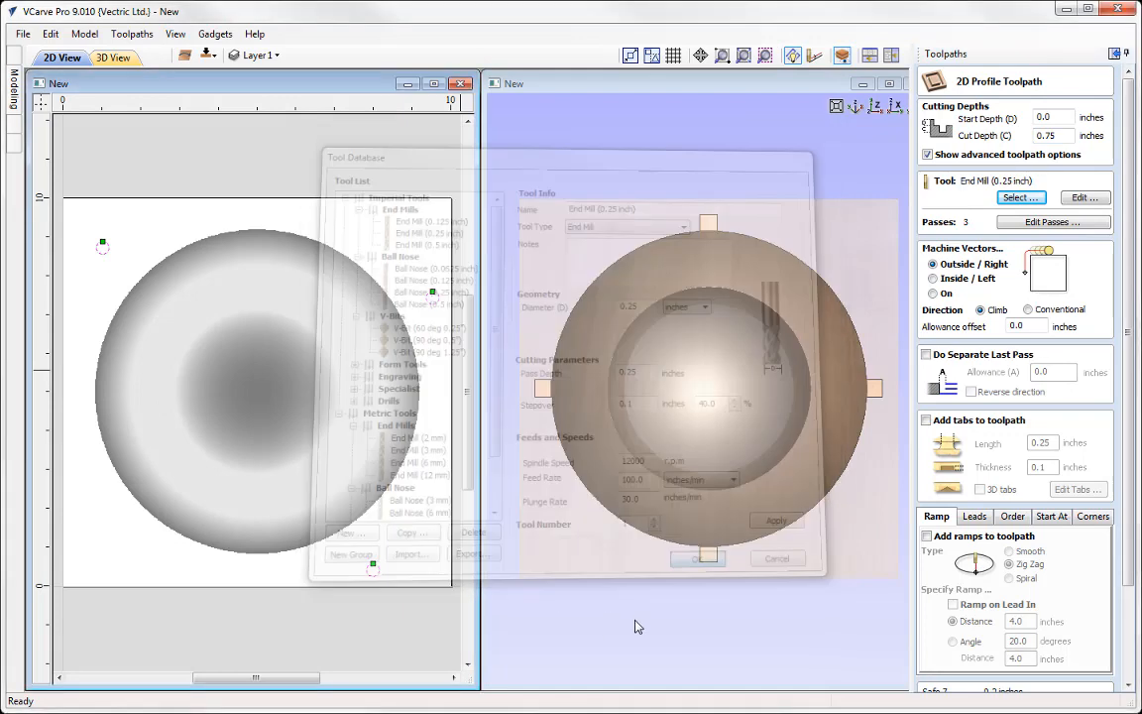
Step: Set the profile toolpath to machine inside the circles and name it Profile Dowels
{"action": "left_click", "coordinate": [957, 279]}
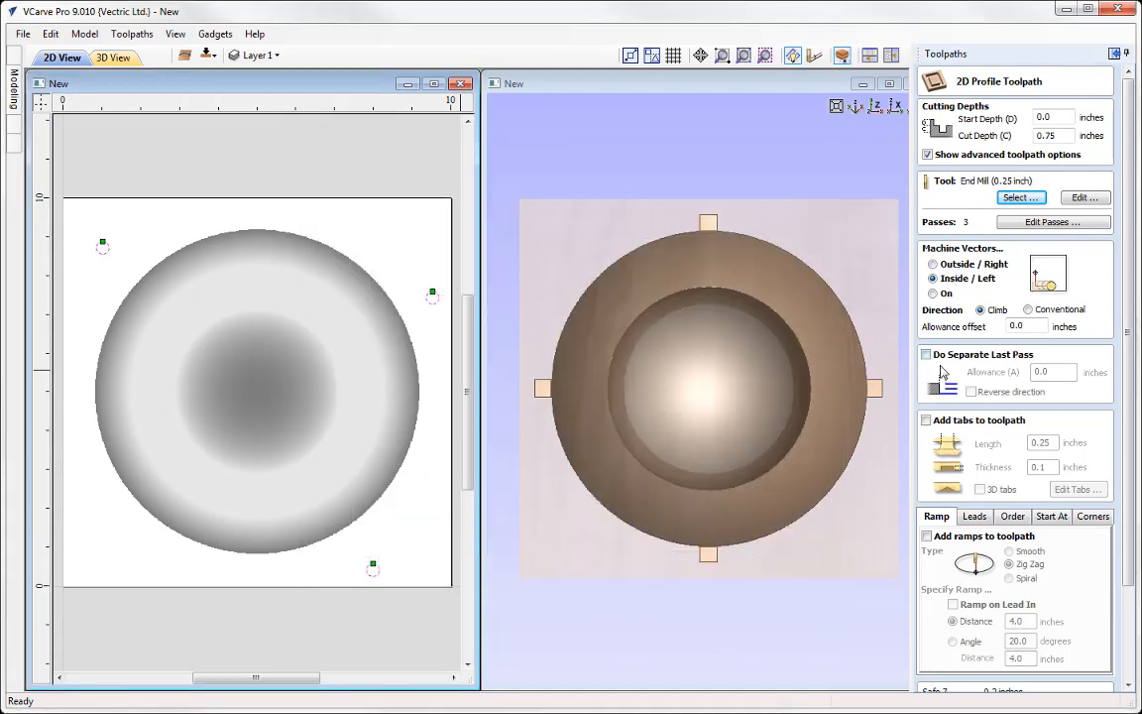
{"action": "left_click_drag", "start_coordinate": [1124, 328], "coordinate": [1128, 402]}
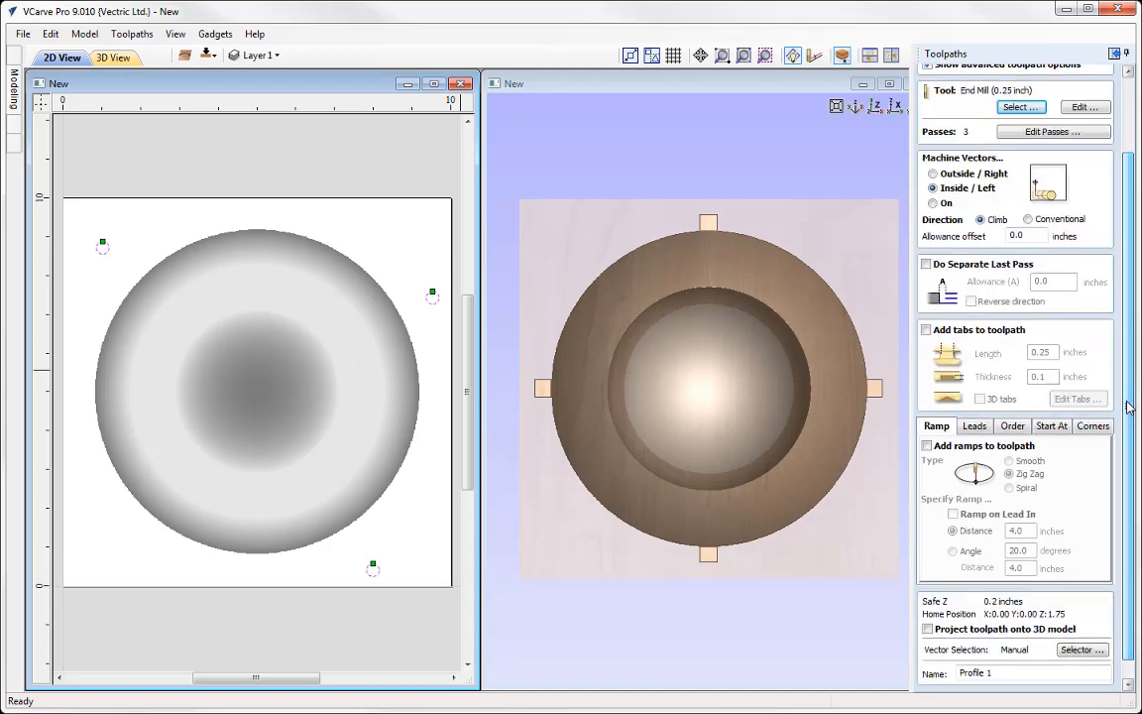
{"action": "left_click_drag", "start_coordinate": [1130, 488], "coordinate": [1130, 515]}
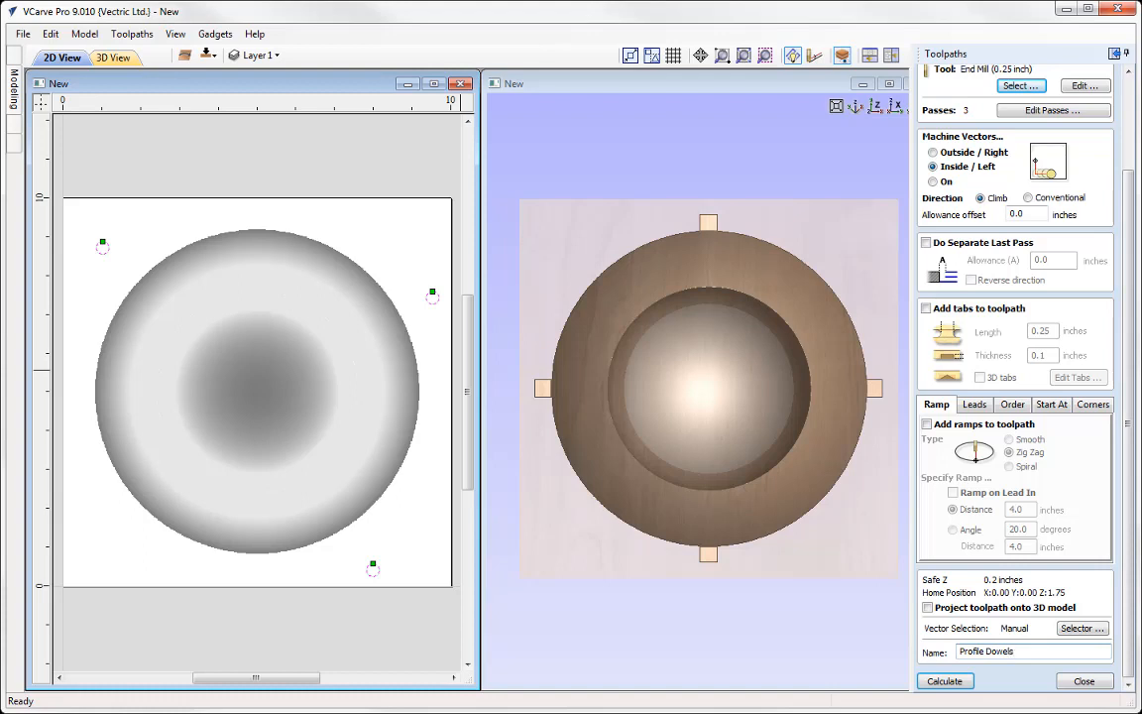
Step: Calculate the Profile Dowels toolpath and preview its cut in the material
{"action": "left_click", "coordinate": [944, 681]}
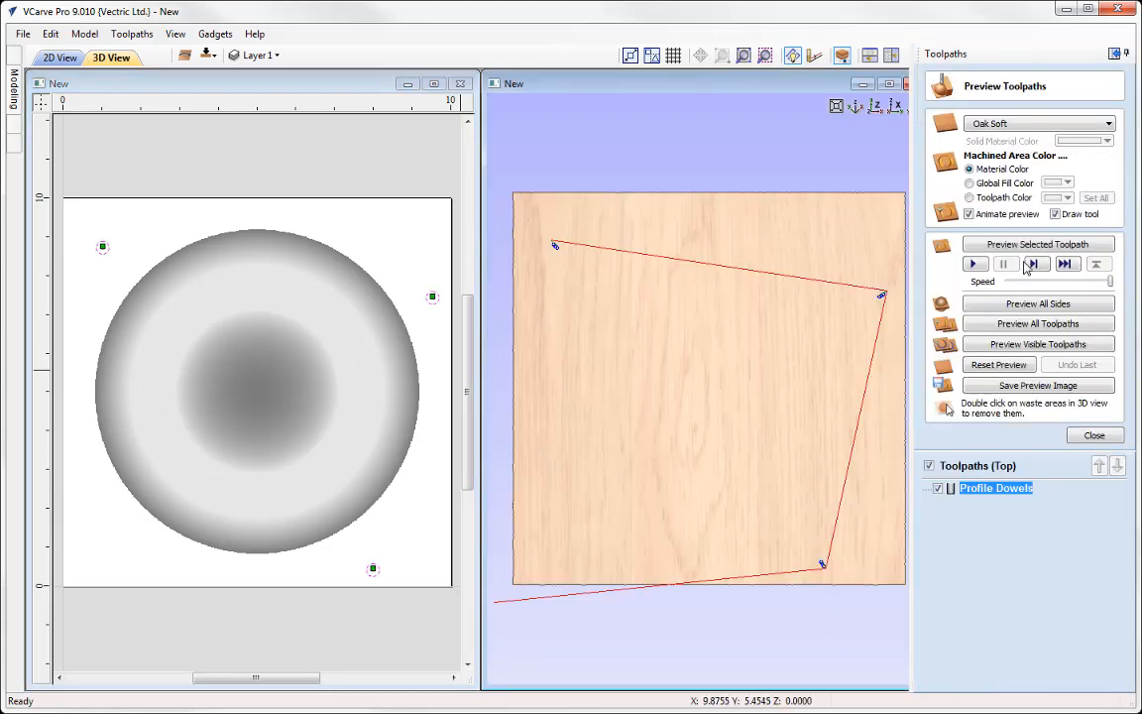
{"action": "left_click", "coordinate": [1030, 265]}
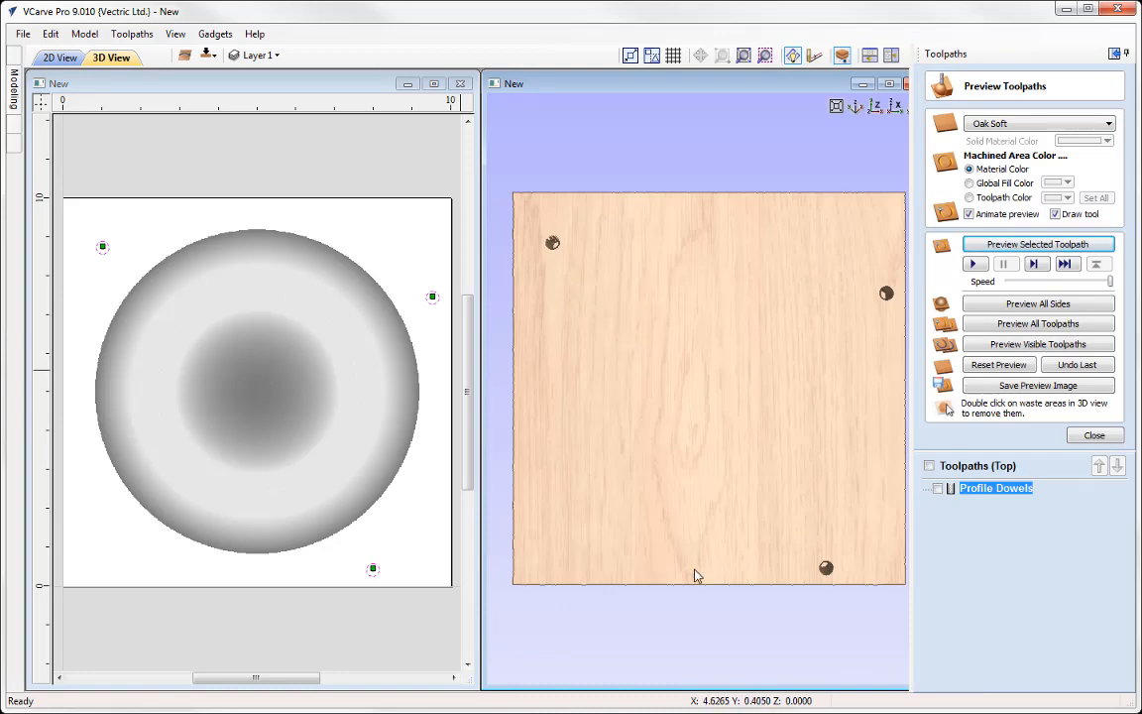
{"action": "left_click", "coordinate": [1093, 437]}
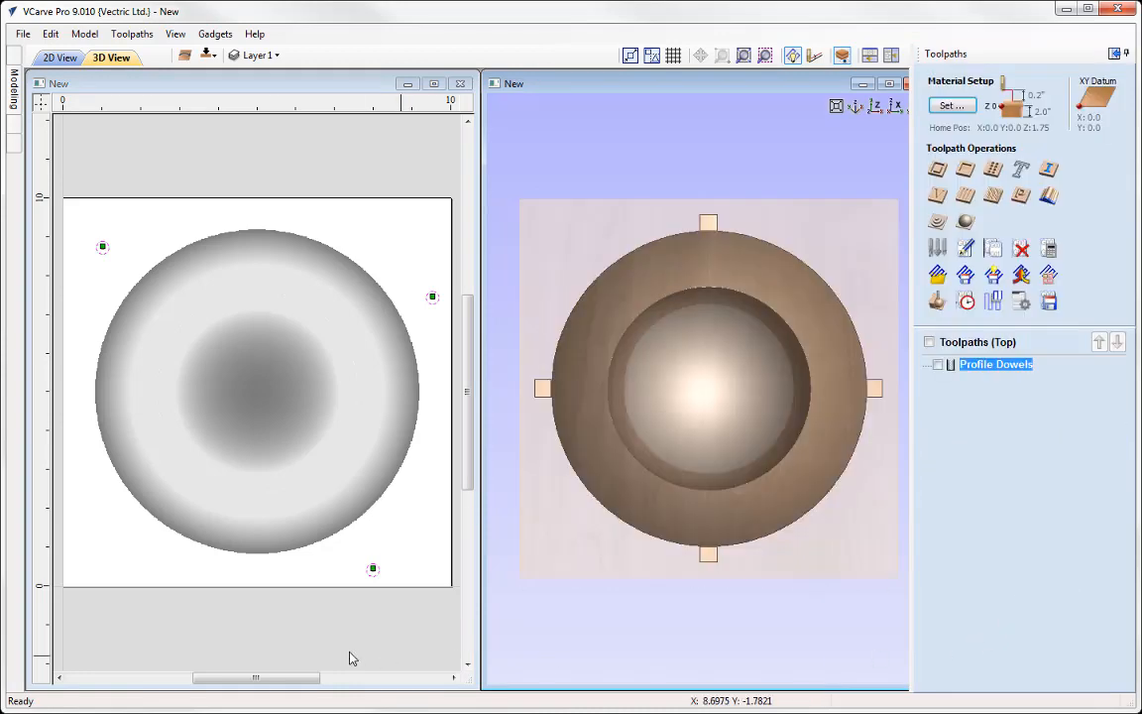
Step: Deselect the dowel circles and start a 3D rough machining toolpath, keeping the End Mill (0.25 inch) and its cutting parameters
{"action": "left_click", "coordinate": [891, 54]}
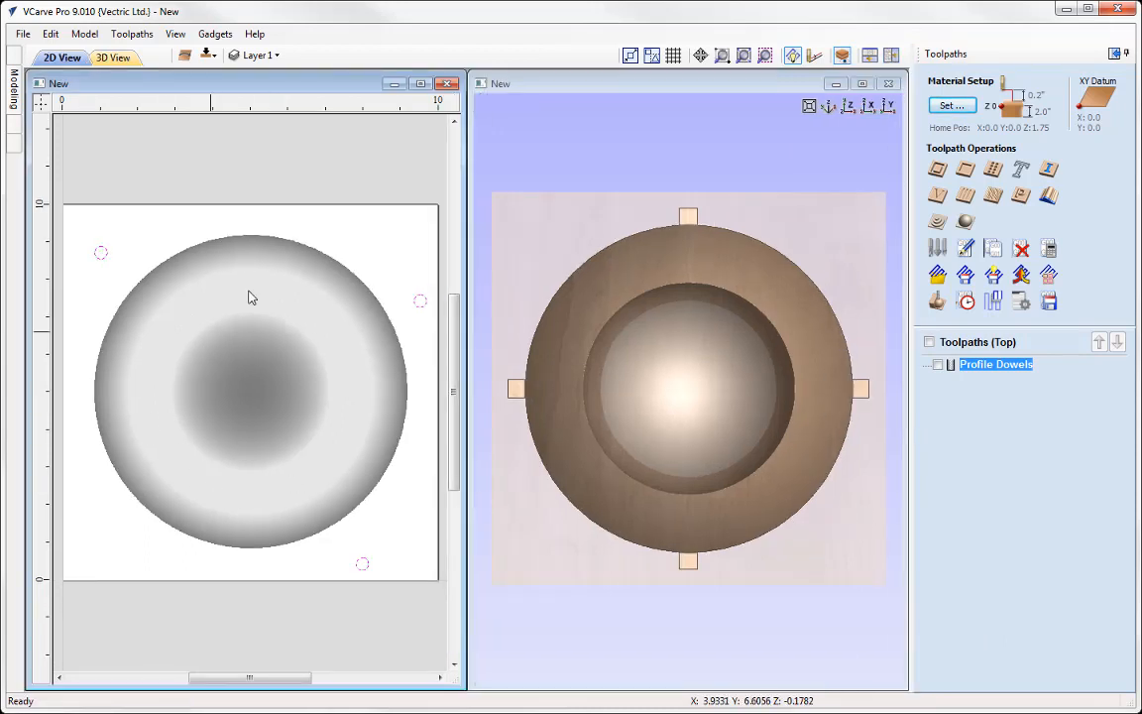
{"action": "left_click", "coordinate": [308, 169]}
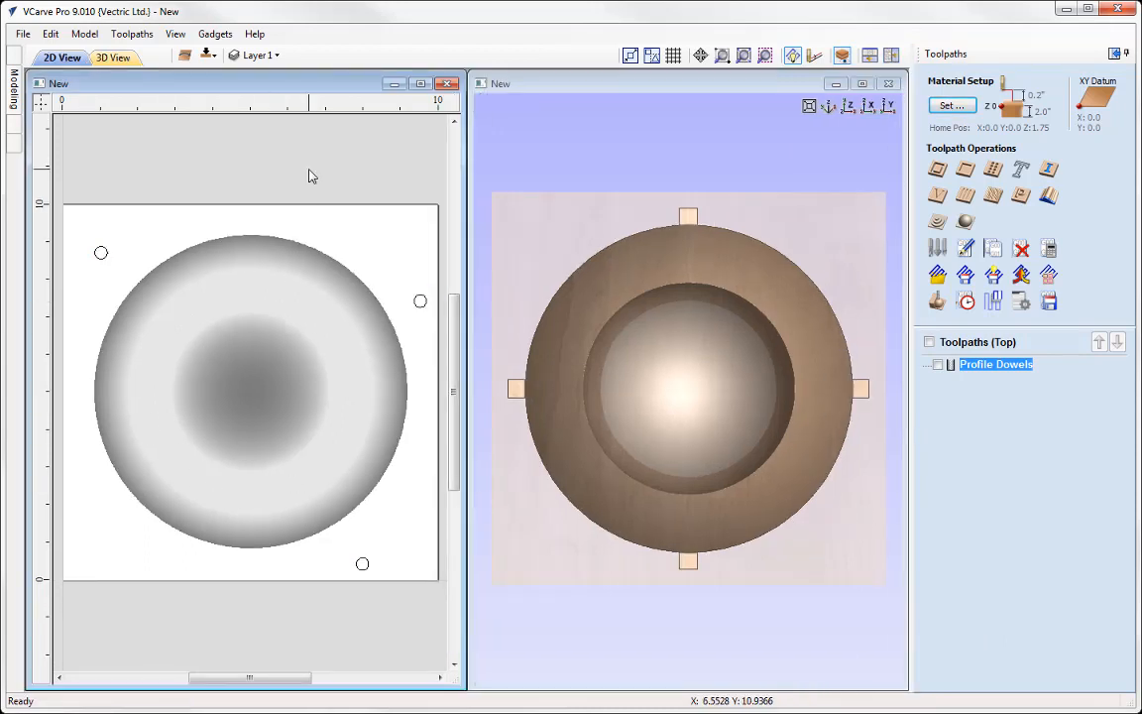
{"action": "left_click", "coordinate": [936, 221]}
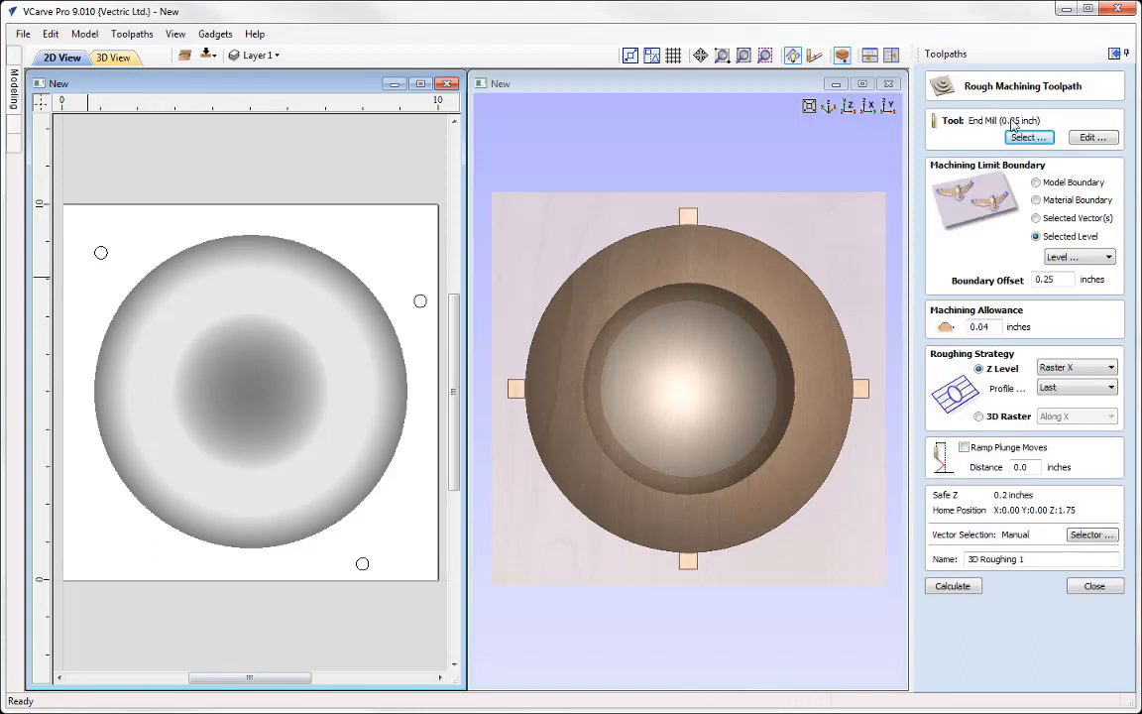
{"action": "left_click", "coordinate": [1091, 138]}
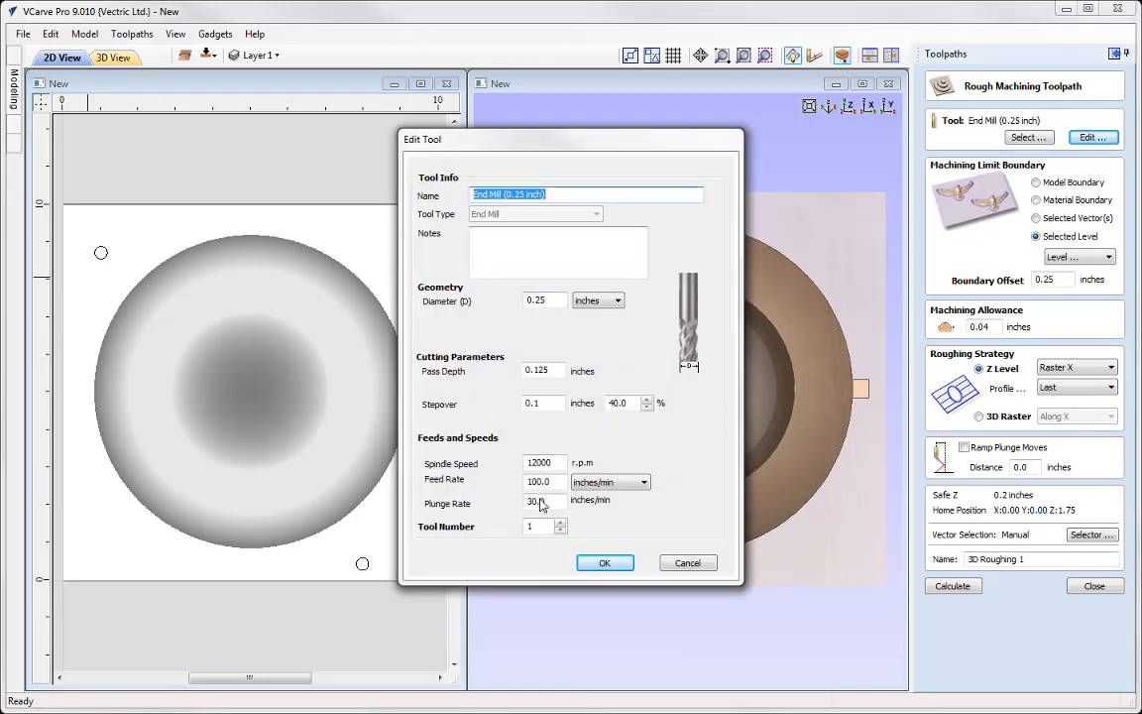
{"action": "left_click", "coordinate": [599, 563]}
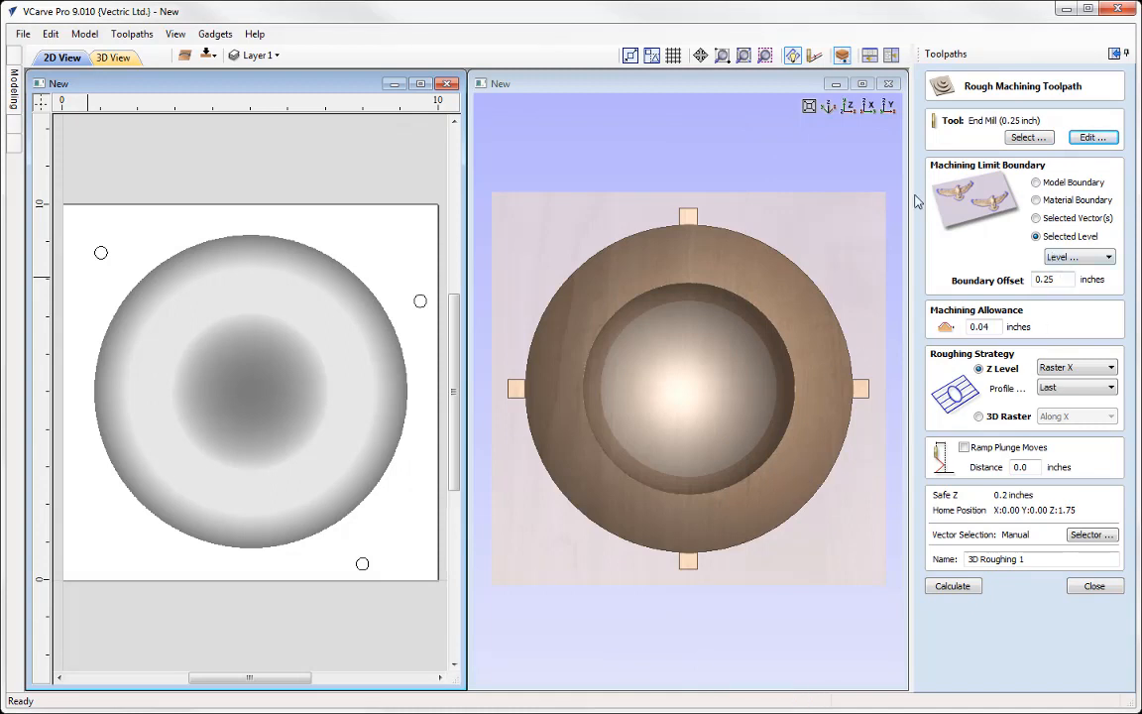
Step: Limit the roughing to the model boundary, set the machining allowance to 0.03 inch, and name the toolpath 3D Roughing
{"action": "left_click", "coordinate": [1036, 183]}
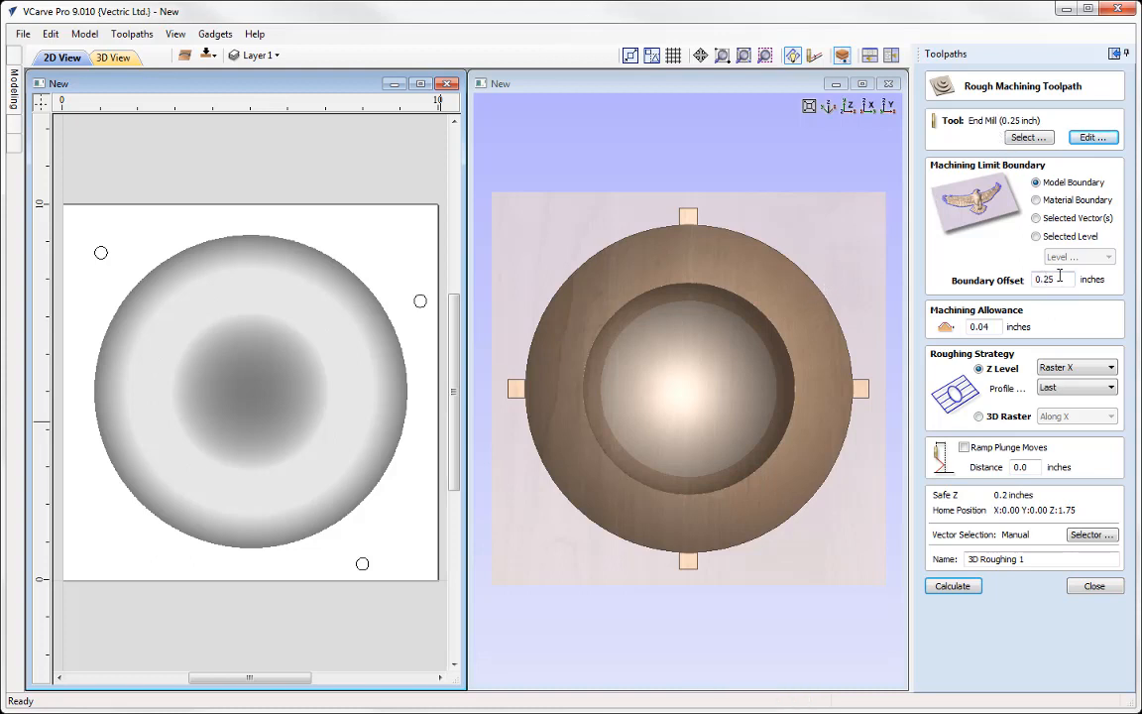
{"action": "left_click", "coordinate": [995, 325]}
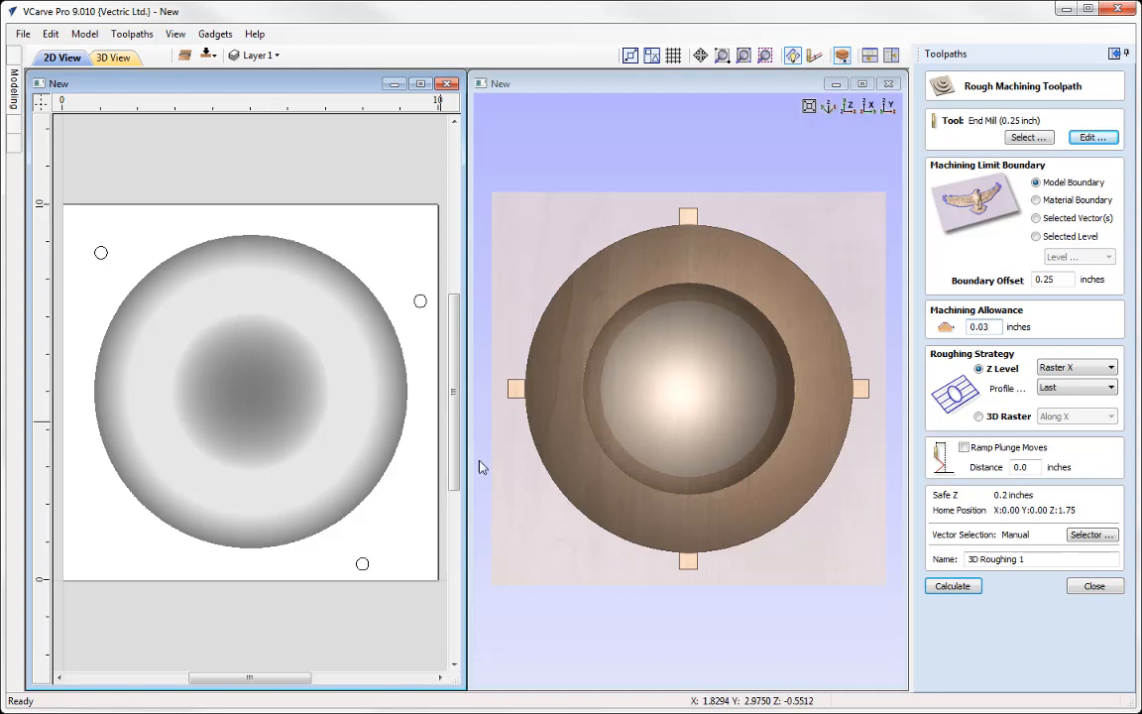
{"action": "left_click", "coordinate": [1045, 558]}
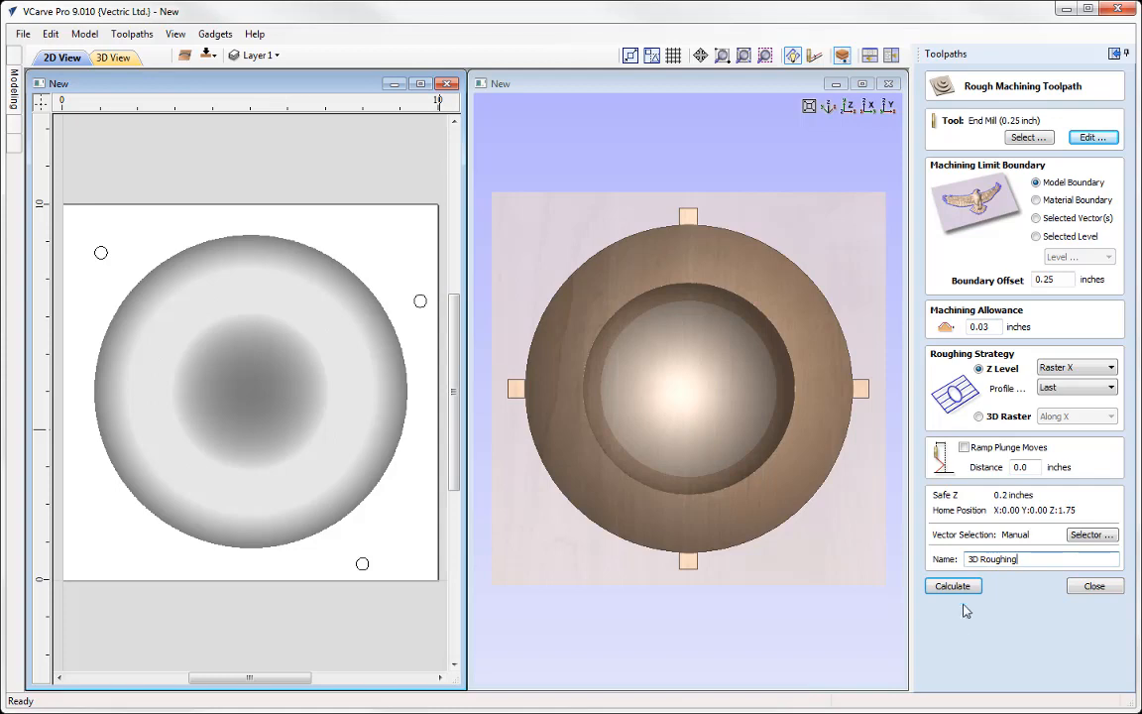
Step: Calculate the 3D Roughing toolpath and preview its cut, inspecting the roughed dish from an angle and from above
{"action": "left_click", "coordinate": [953, 587]}
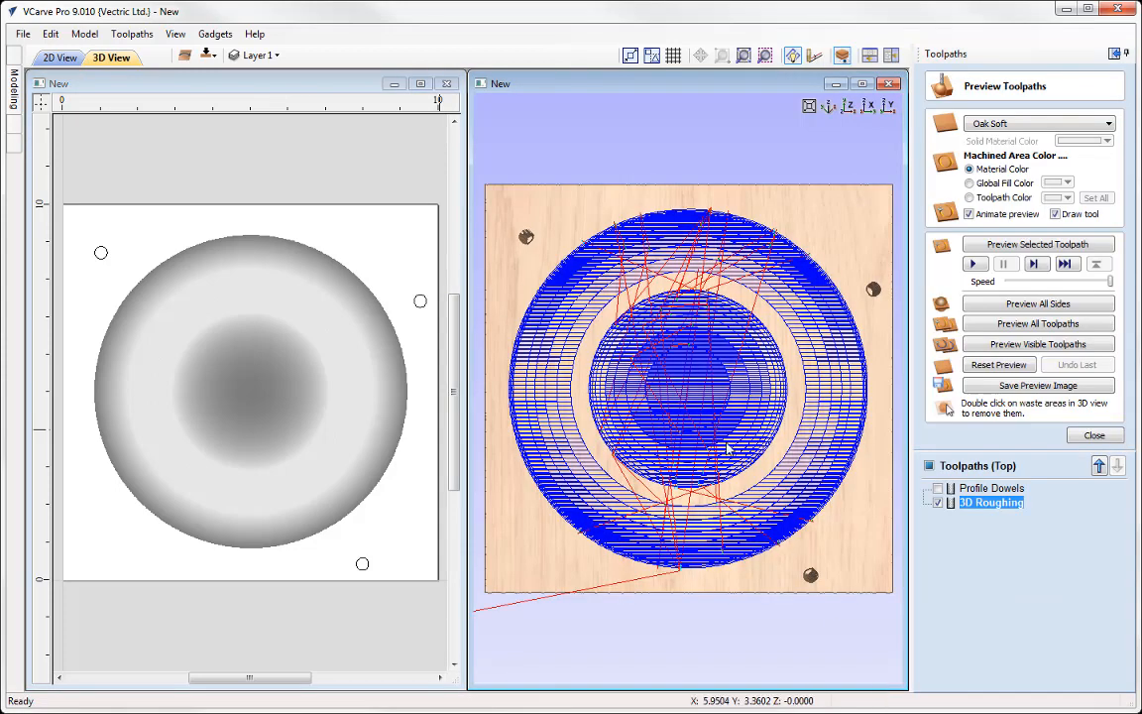
{"action": "left_click", "coordinate": [1014, 246]}
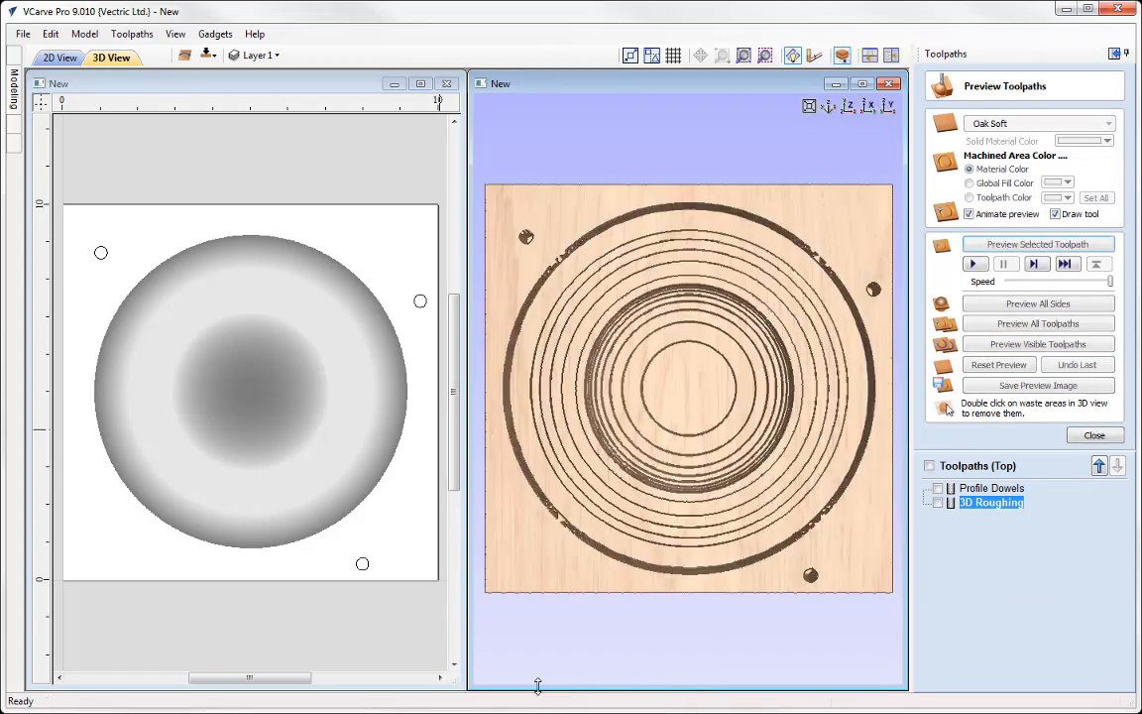
{"action": "left_click_drag", "start_coordinate": [691, 413], "coordinate": [729, 389]}
{"action": "left_click", "coordinate": [847, 106]}
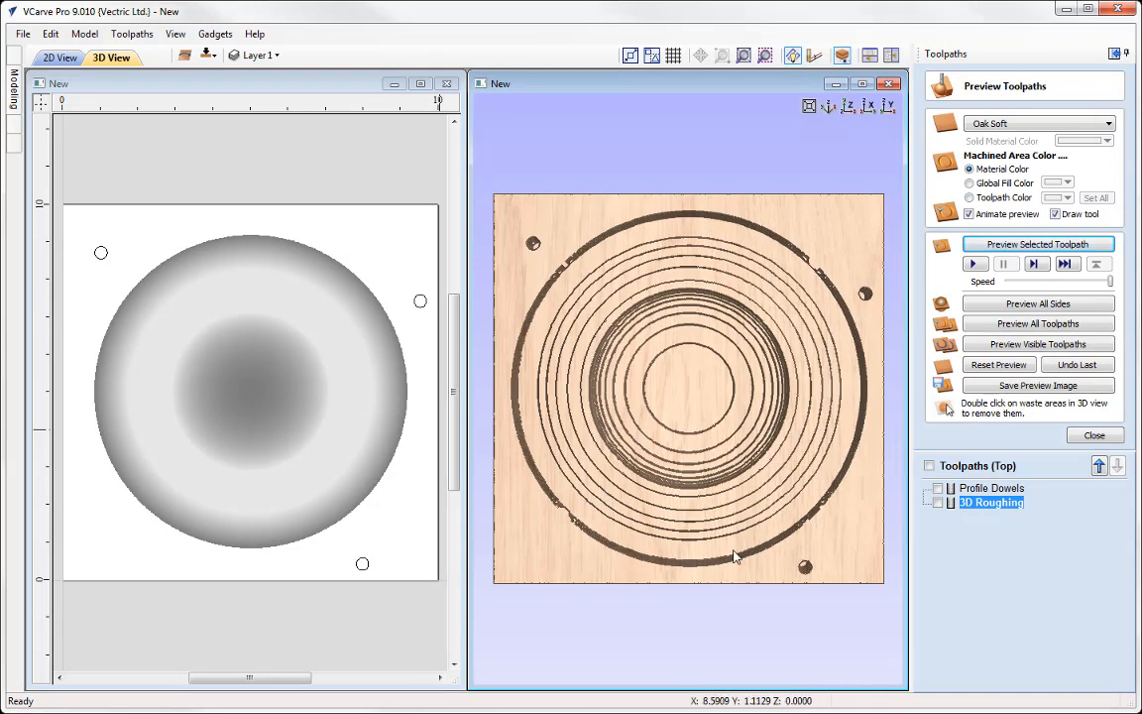
{"action": "left_click", "coordinate": [1094, 437]}
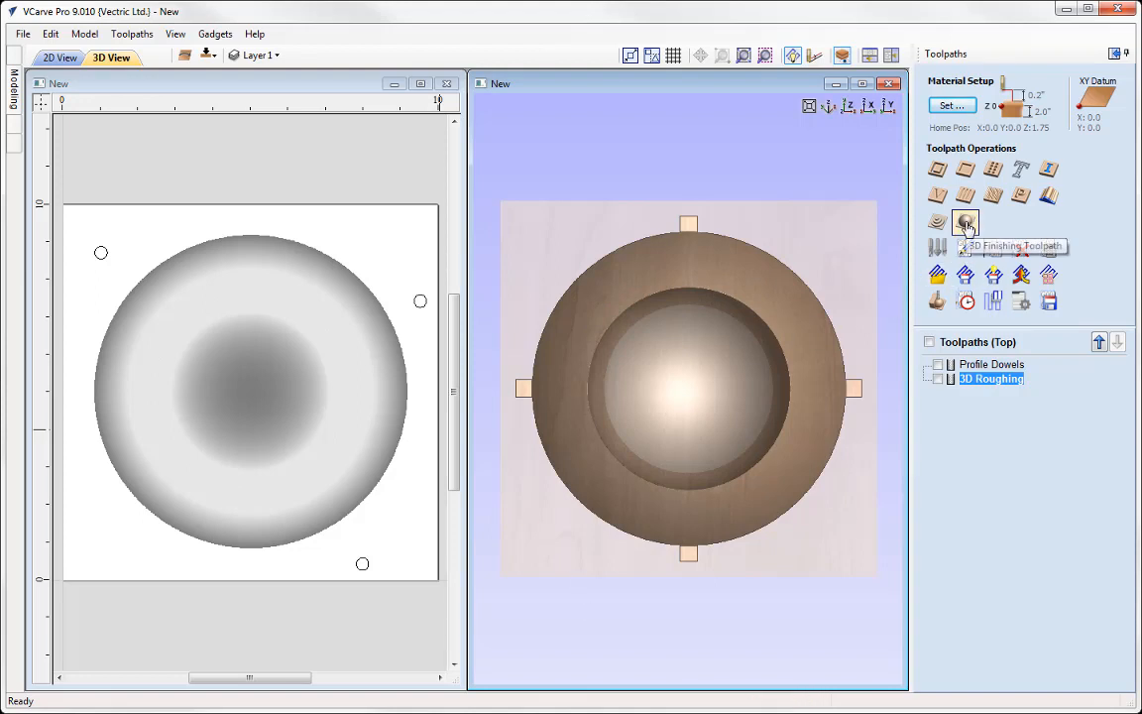
Step: Set up a 3D finishing toolpath with the Ball Nose (0.125 inch), a 0.125-inch offset from the model boundary, and the Offset strategy
{"action": "left_click", "coordinate": [965, 221]}
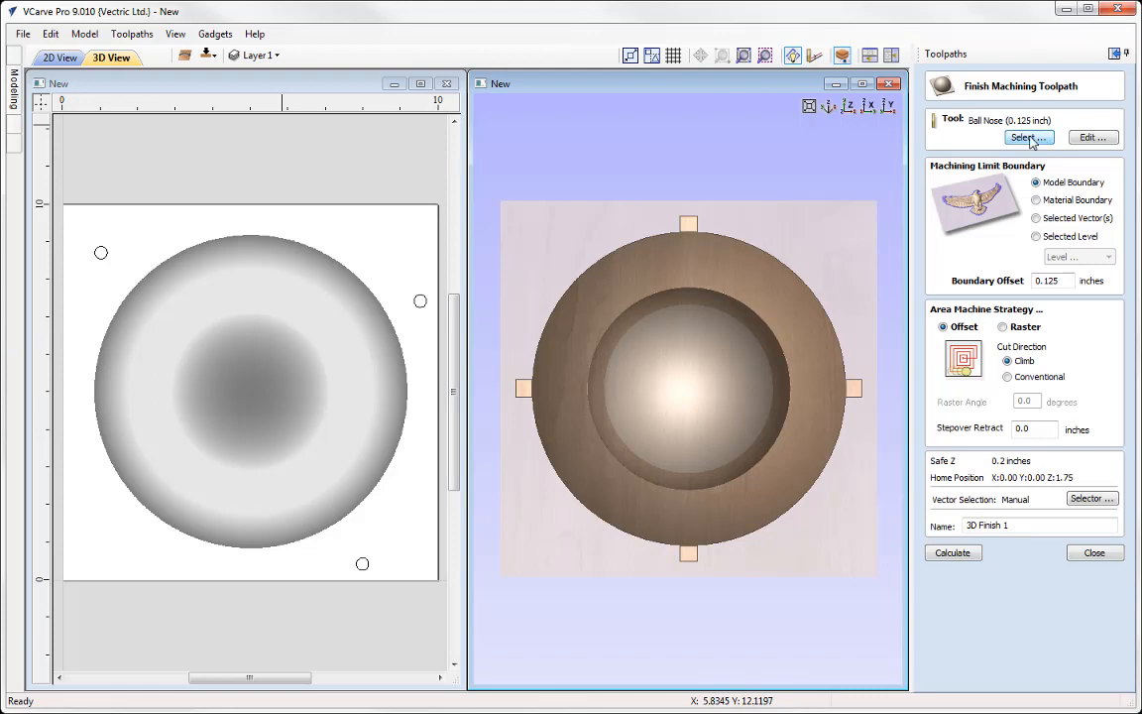
{"action": "left_click", "coordinate": [1105, 138]}
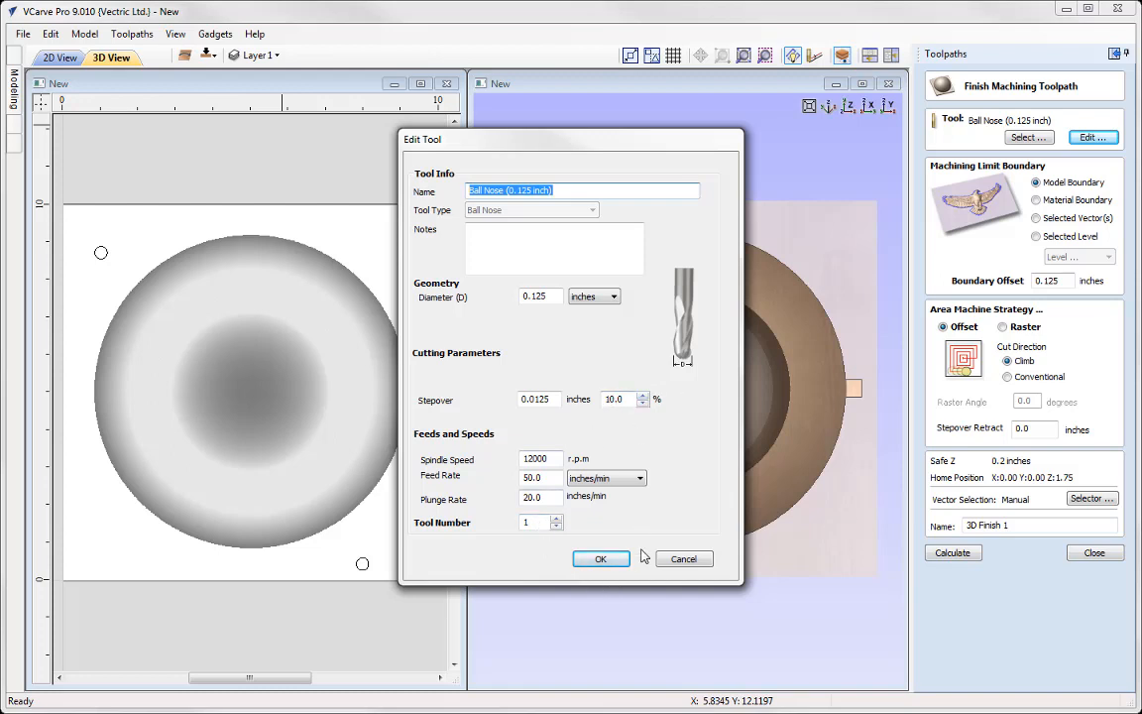
{"action": "left_click", "coordinate": [610, 562]}
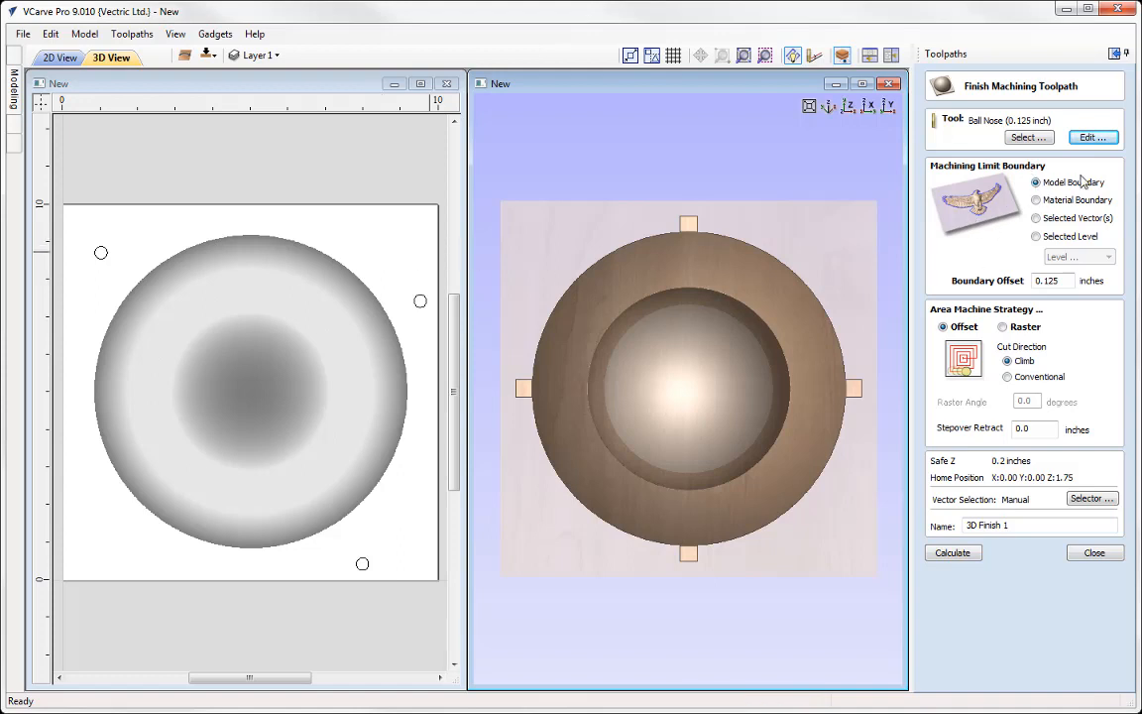
{"action": "double_click", "coordinate": [1062, 279]}
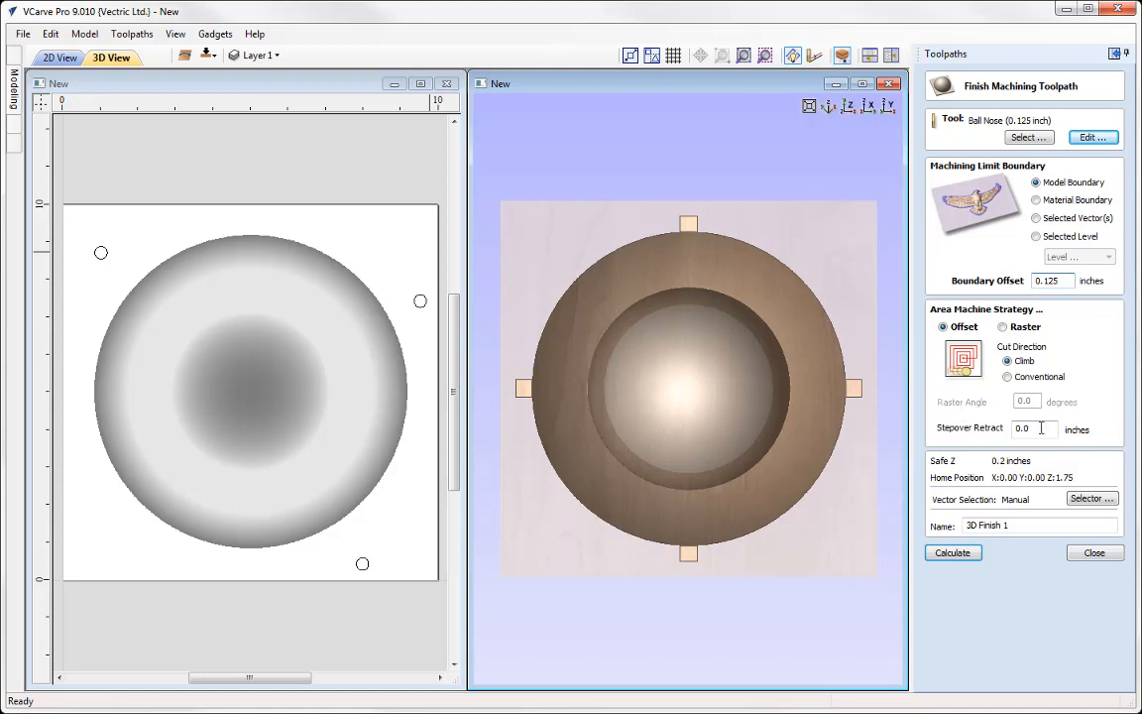
{"action": "left_click", "coordinate": [1041, 428]}
Step: Calculate the finishing toolpath under the name 3D Finish and preview its cut on the roughed dish
{"action": "left_click", "coordinate": [957, 553]}
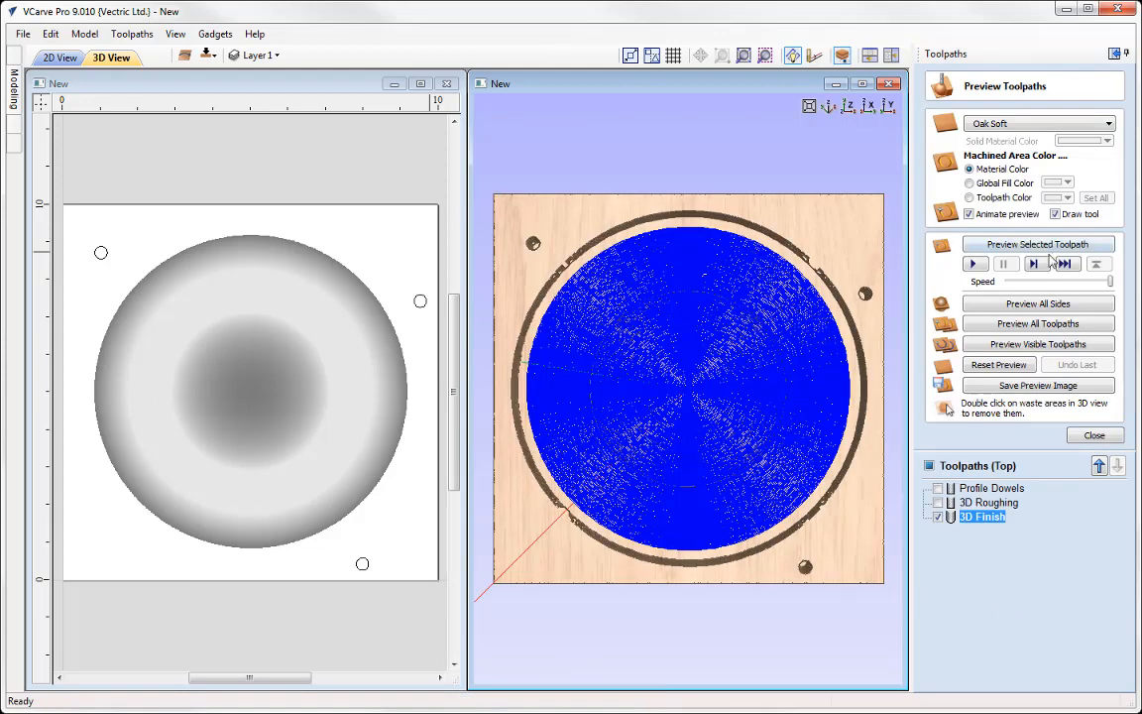
{"action": "left_click", "coordinate": [1046, 247]}
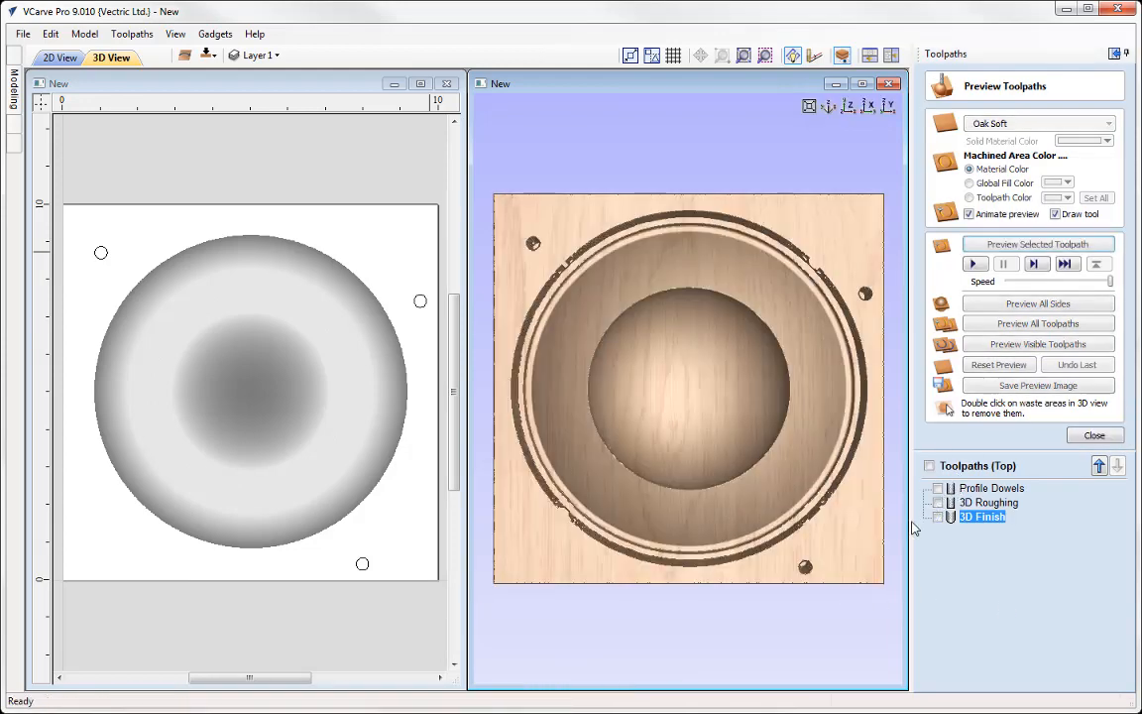
{"action": "left_click_drag", "start_coordinate": [795, 382], "coordinate": [635, 416]}
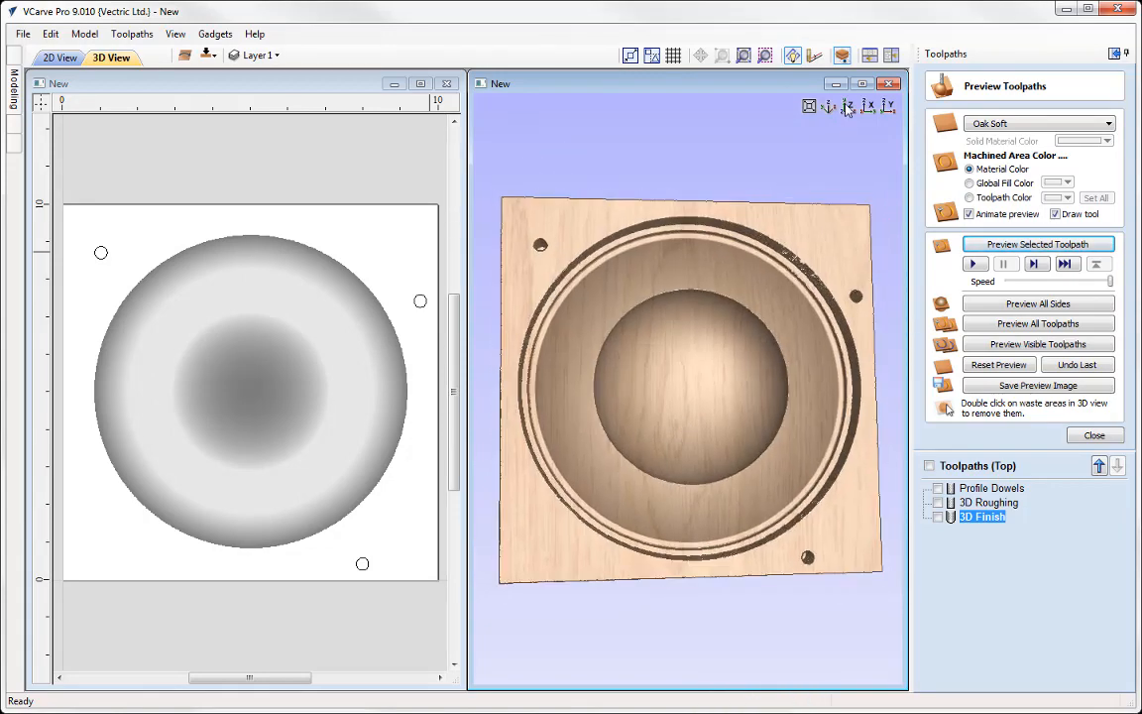
{"action": "left_click", "coordinate": [847, 106]}
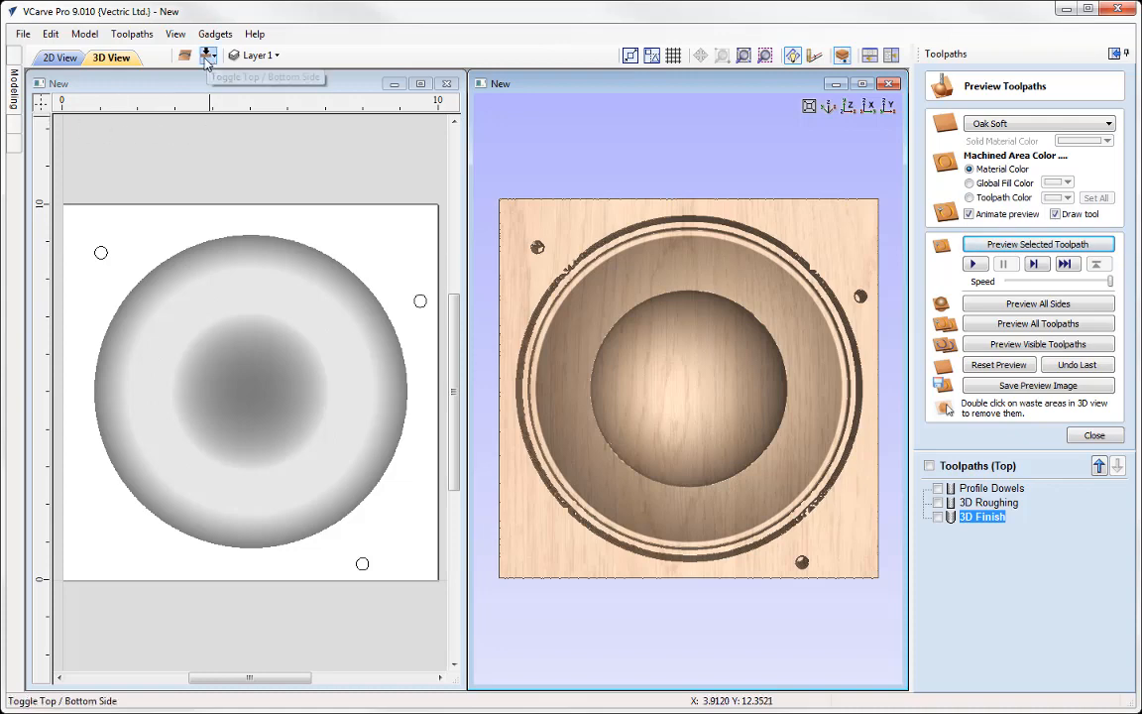
{"action": "left_click", "coordinate": [1093, 436]}
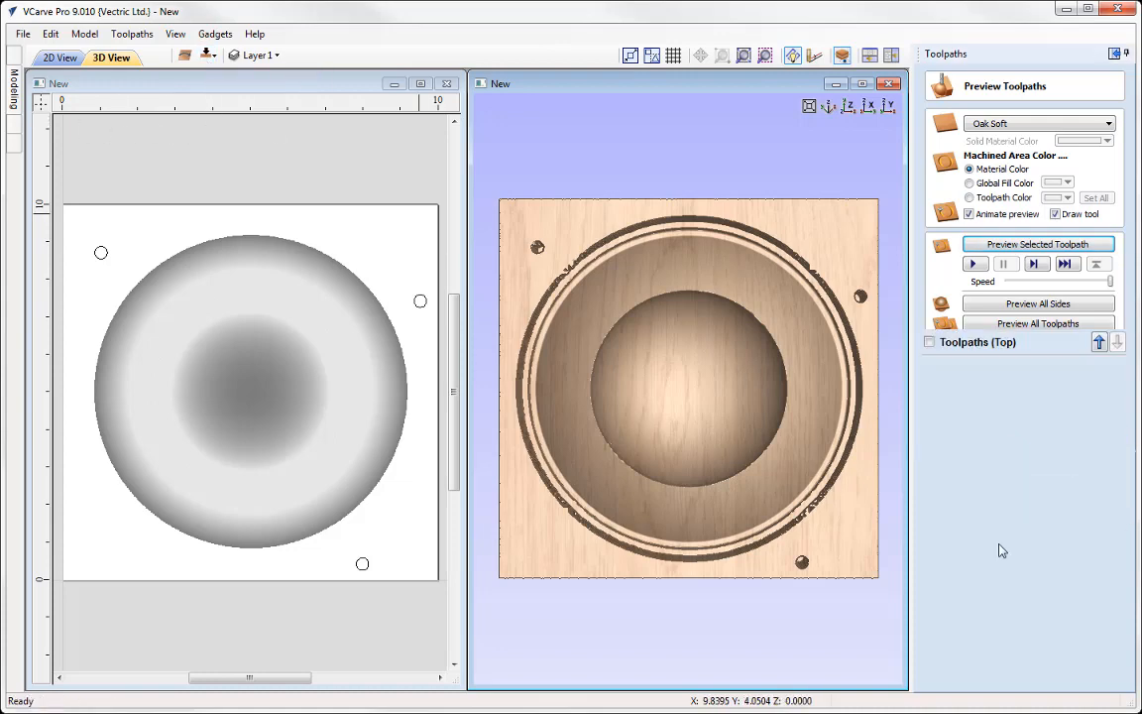
Step: Switch to the bottom side and check its material setup, keeping Z-zero on the machine bed
{"action": "left_click", "coordinate": [207, 55]}
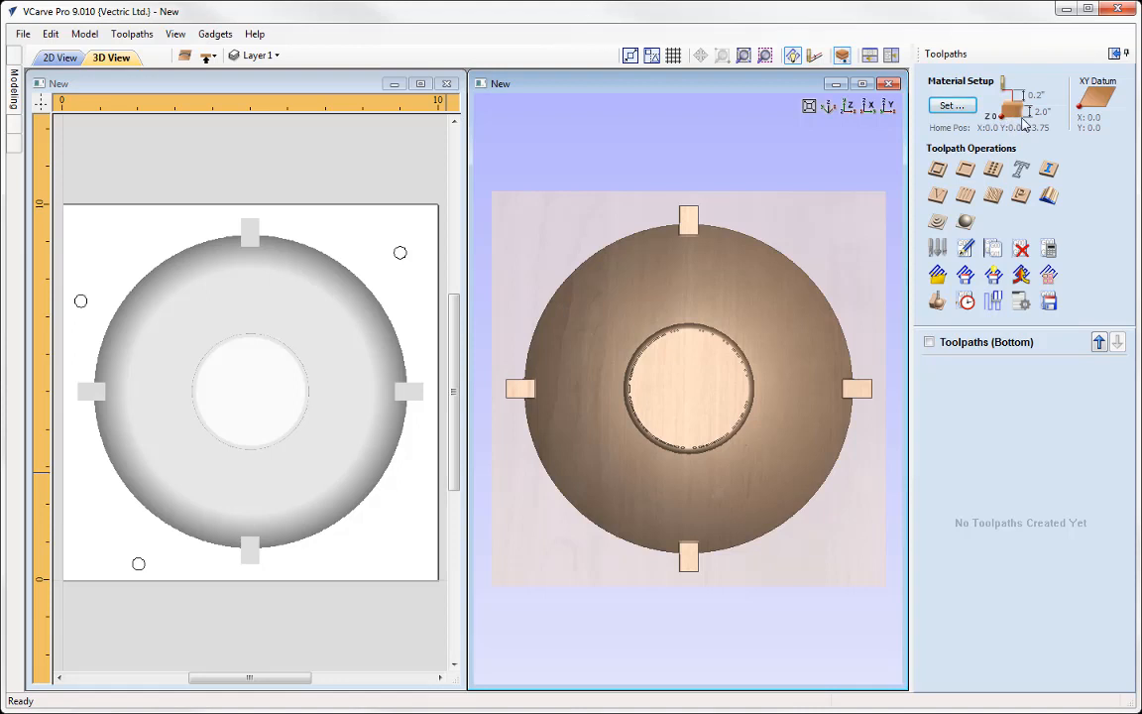
{"action": "left_click", "coordinate": [953, 109]}
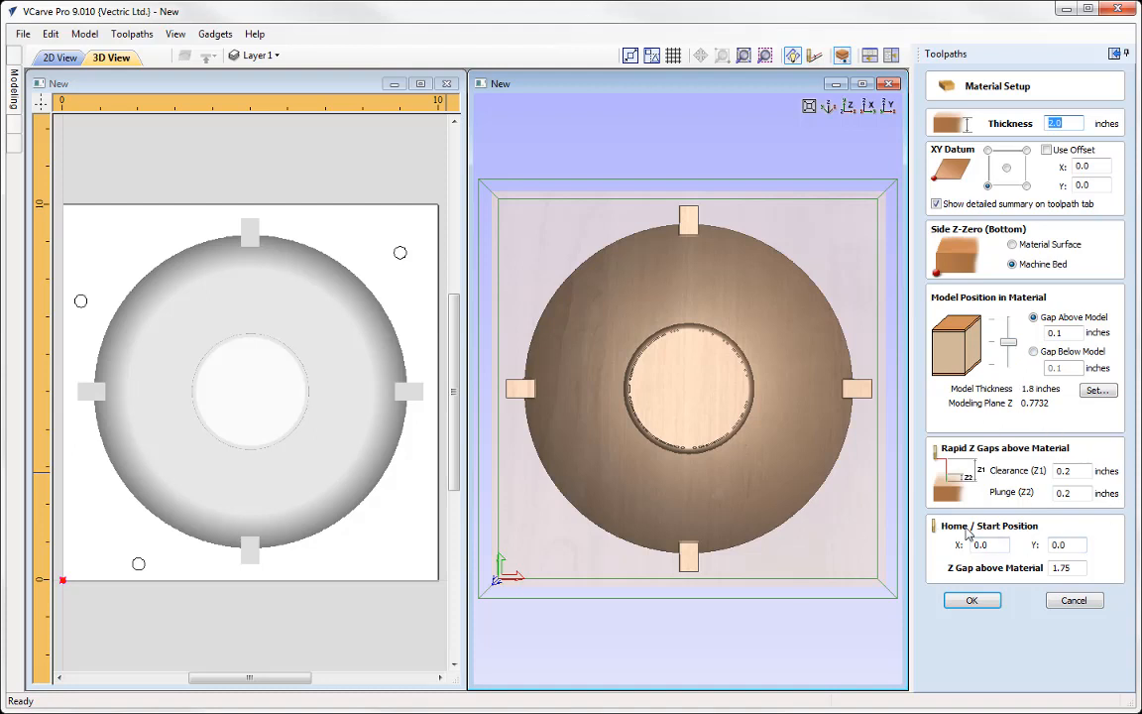
{"action": "left_click", "coordinate": [972, 600]}
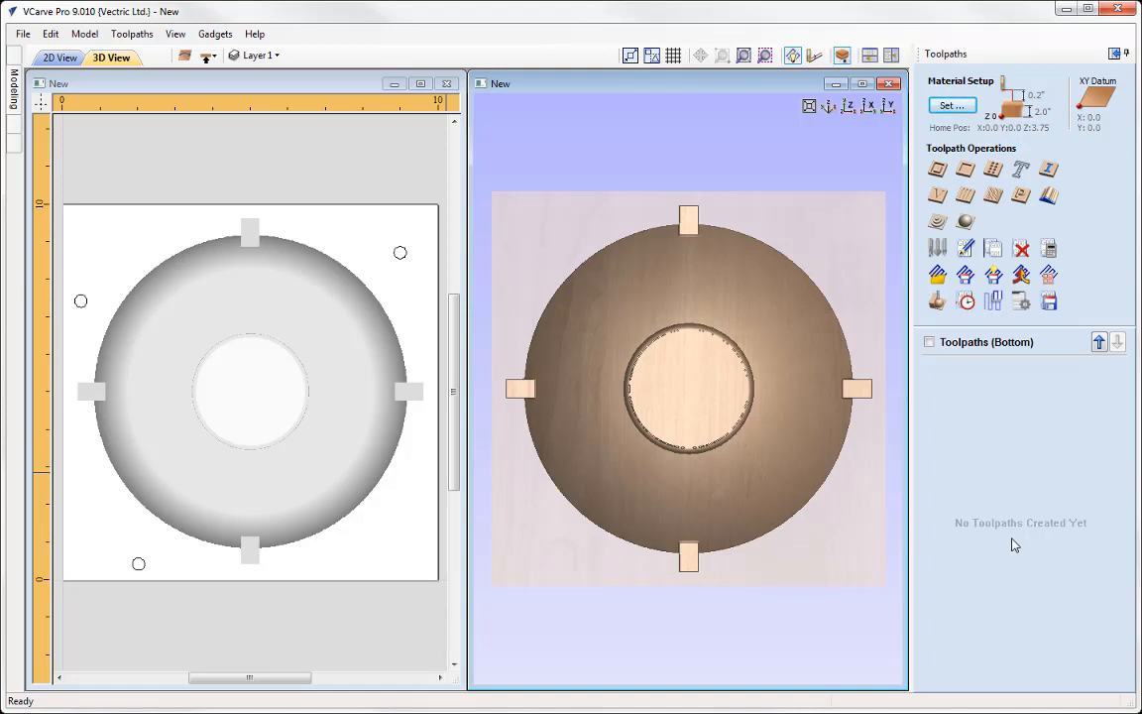
Step: Start a 2D profile toolpath for the three bottom-side dowel circles with start depth 2 inches and cut depth 0.25 inch
{"action": "left_click", "coordinate": [400, 252]}
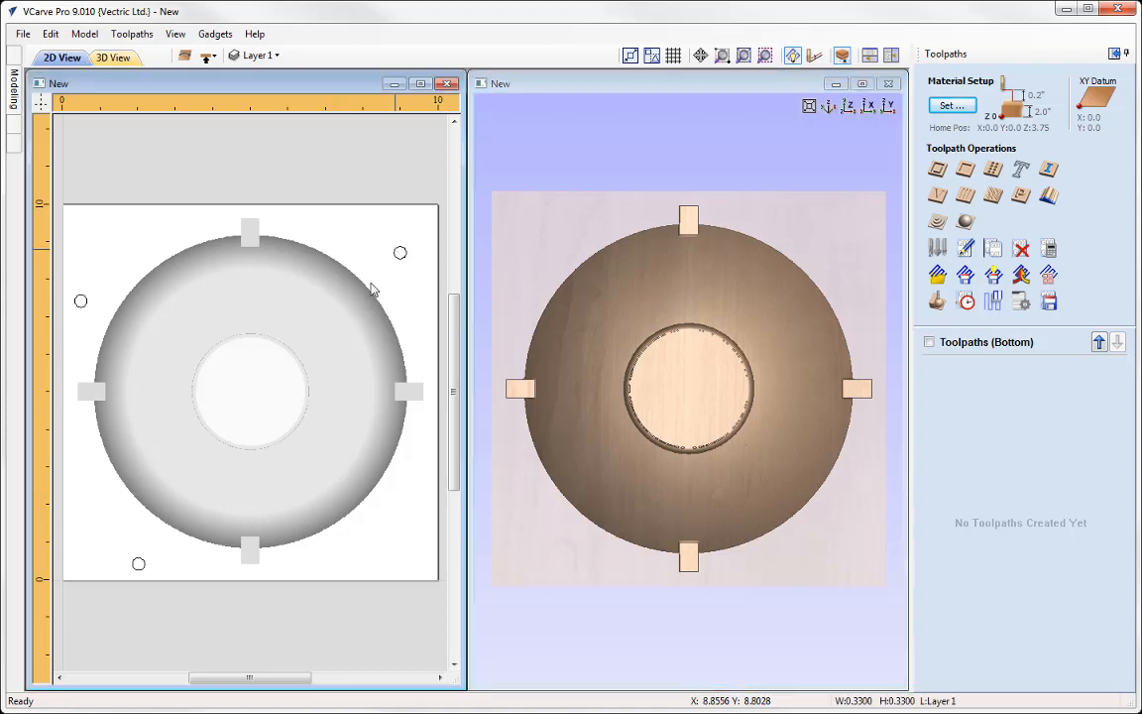
{"action": "left_click", "coordinate": [80, 300], "text": "shift"}
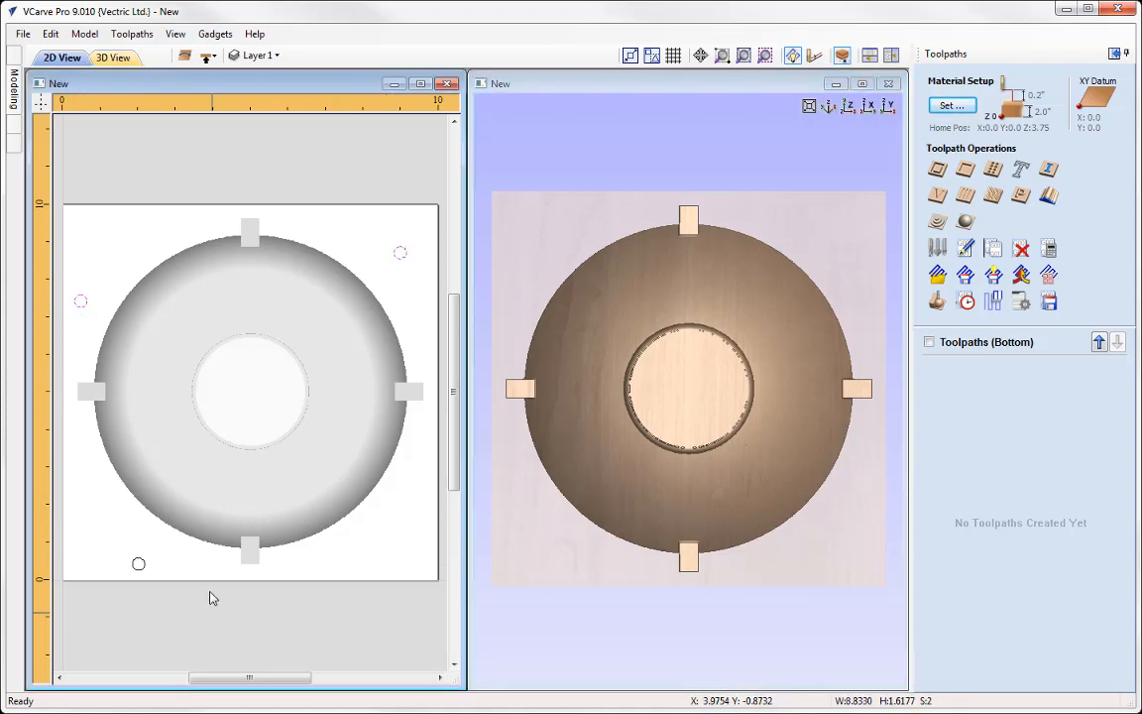
{"action": "left_click", "coordinate": [139, 565], "text": "shift"}
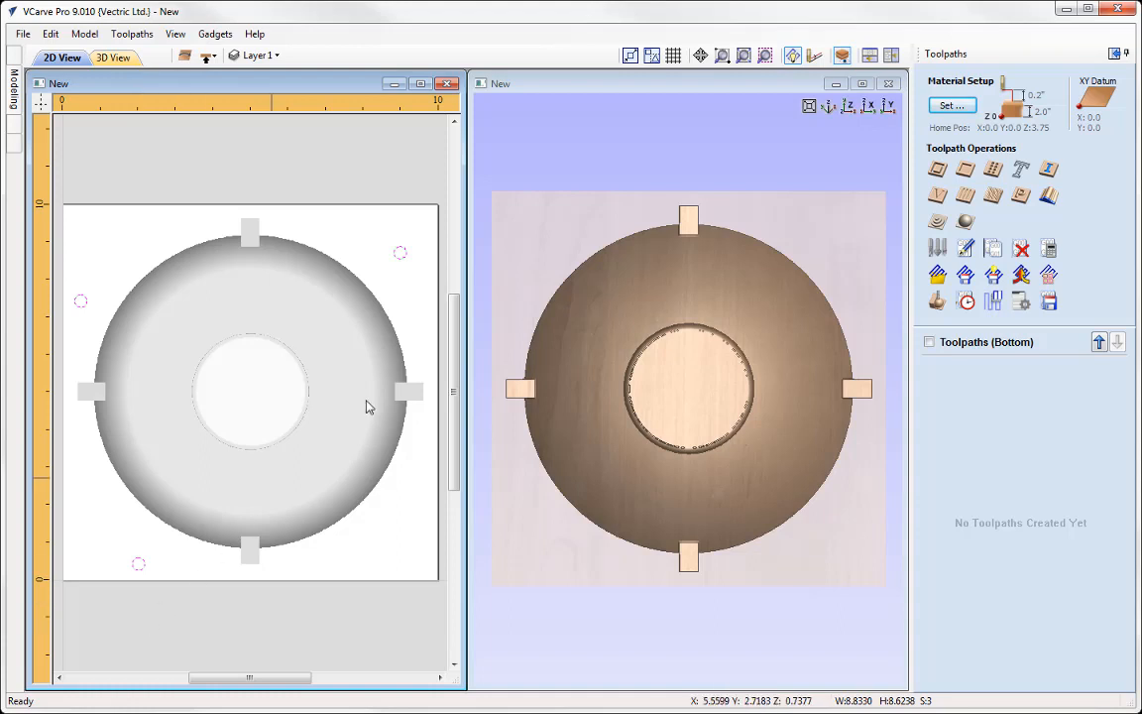
{"action": "left_click", "coordinate": [937, 170]}
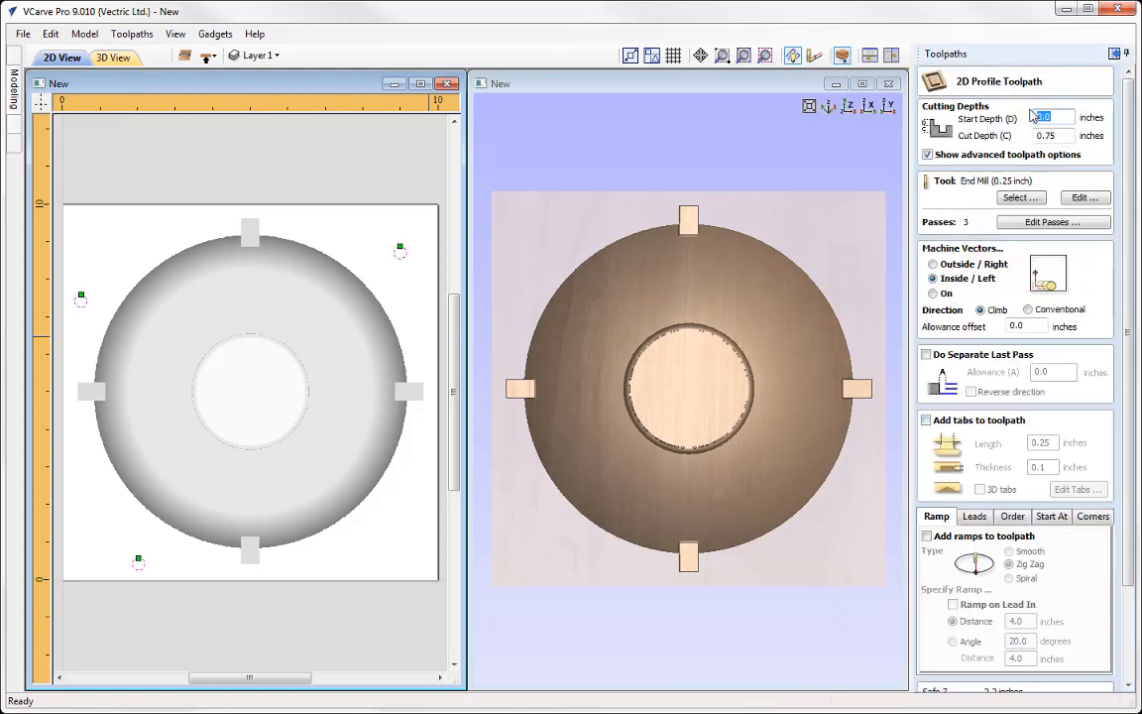
{"action": "left_click", "coordinate": [1055, 120]}
{"action": "left_click_drag", "start_coordinate": [1054, 118], "coordinate": [1013, 116]}
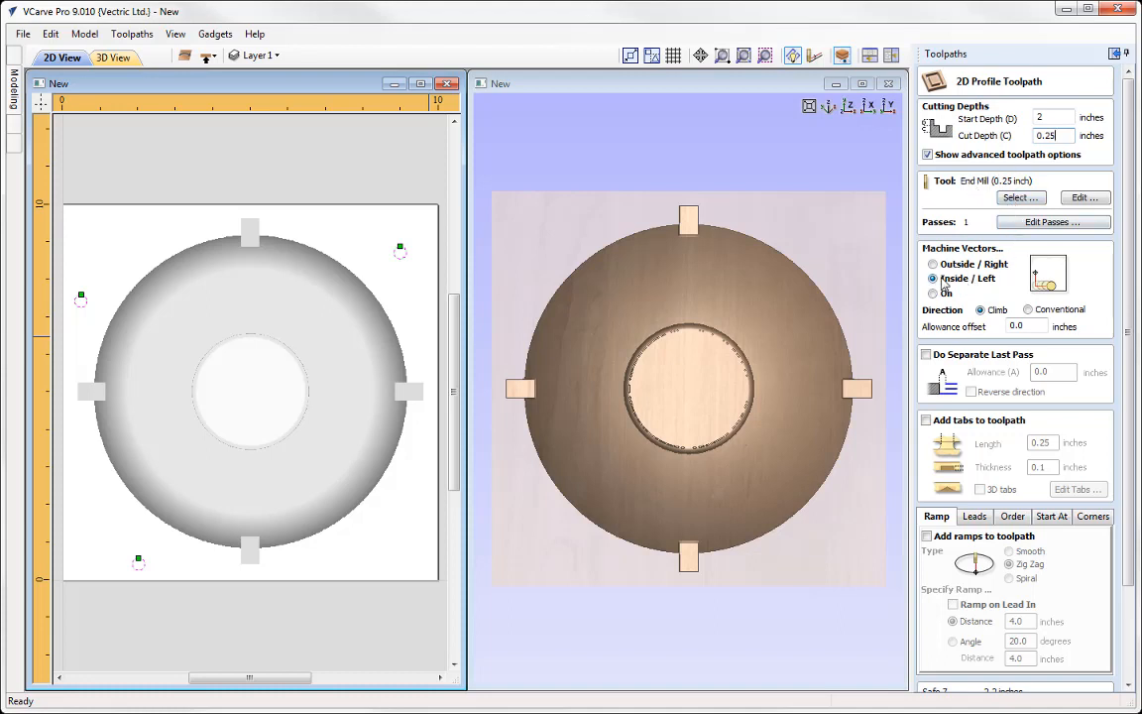
Step: Name the toolpath Profile Dowels SPOIL BOARD ONLY and calculate it, allowing the cut through the material, then inspect it from the side
{"action": "scroll", "coordinate": [1130, 448], "scroll_direction": "down", "scroll_amount": 3}
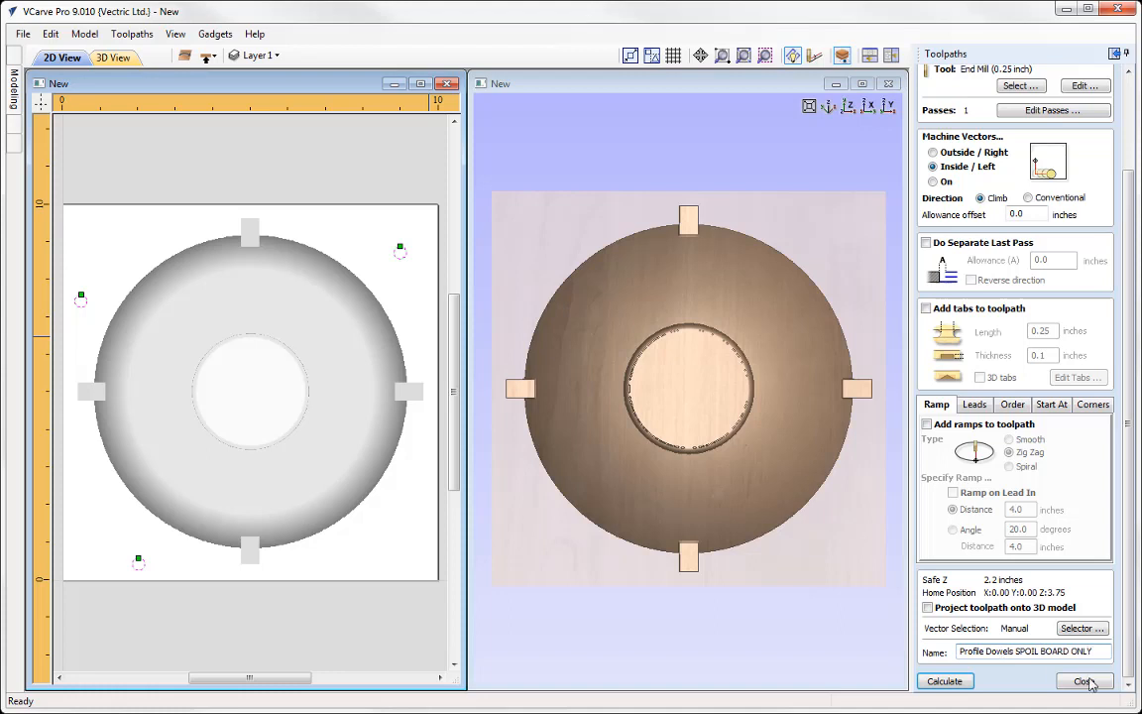
{"action": "left_click", "coordinate": [947, 682]}
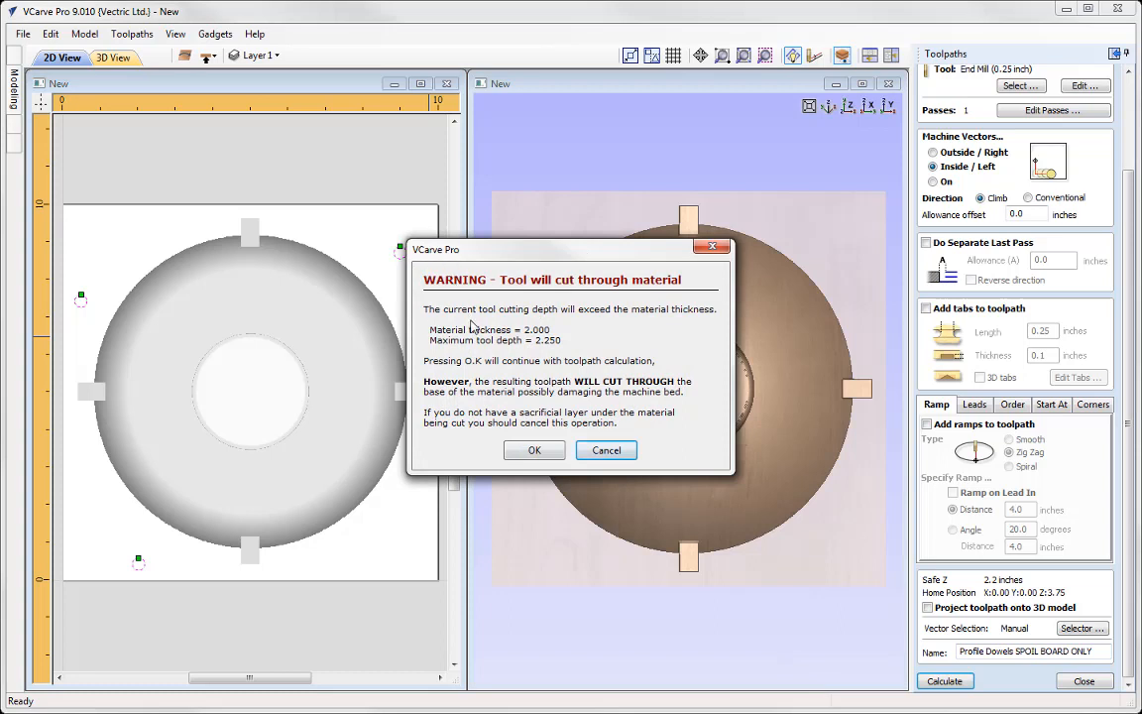
{"action": "left_click", "coordinate": [534, 451]}
{"action": "left_click_drag", "start_coordinate": [634, 607], "coordinate": [746, 469]}
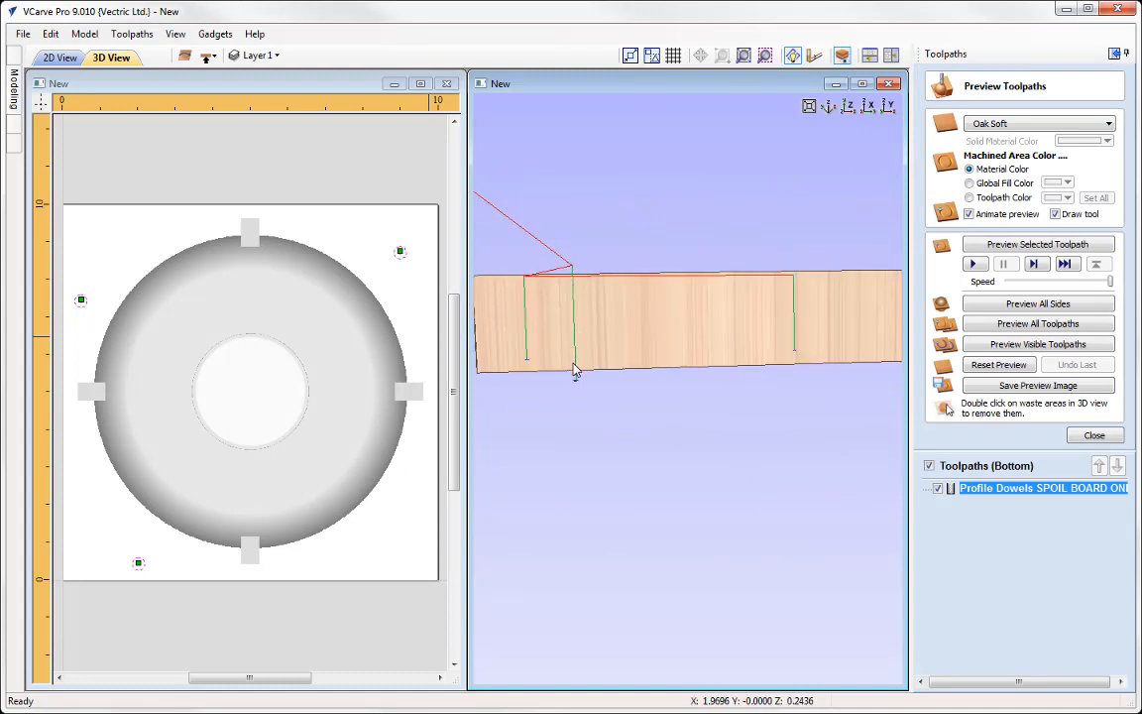
Step: Inspect how deep the dowel profile toolpath plunges below the material, return to the top-down view and hide the toolpath
{"action": "left_click_drag", "start_coordinate": [573, 371], "coordinate": [684, 373]}
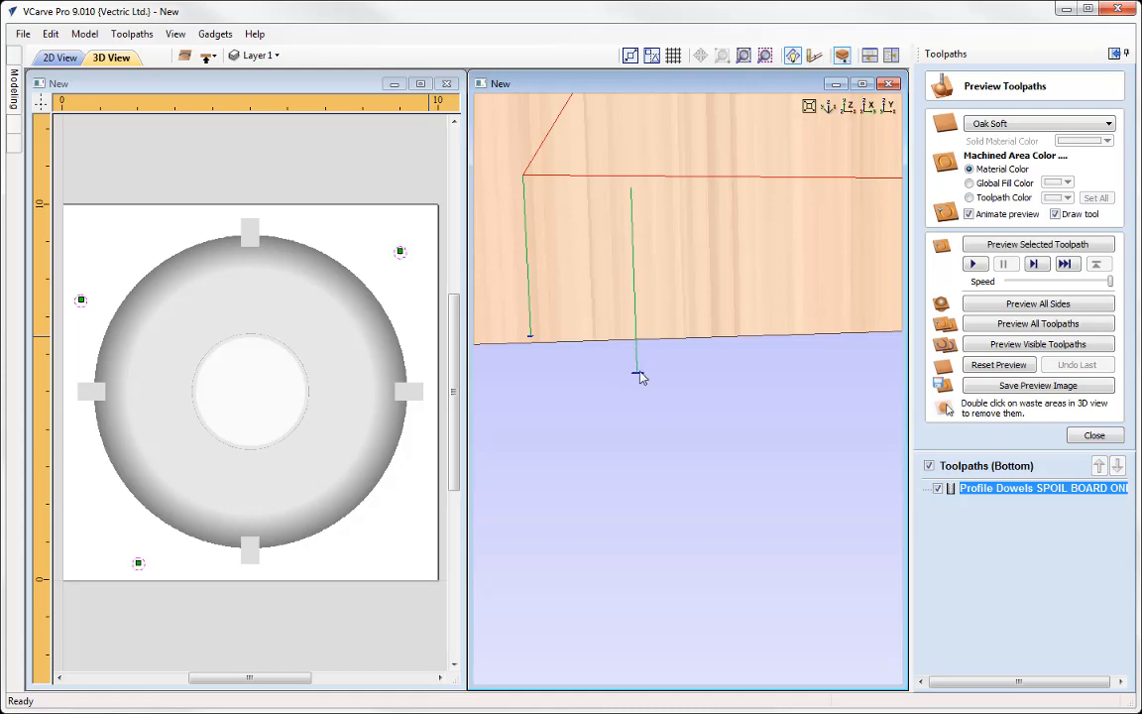
{"action": "left_click_drag", "start_coordinate": [764, 340], "coordinate": [758, 466]}
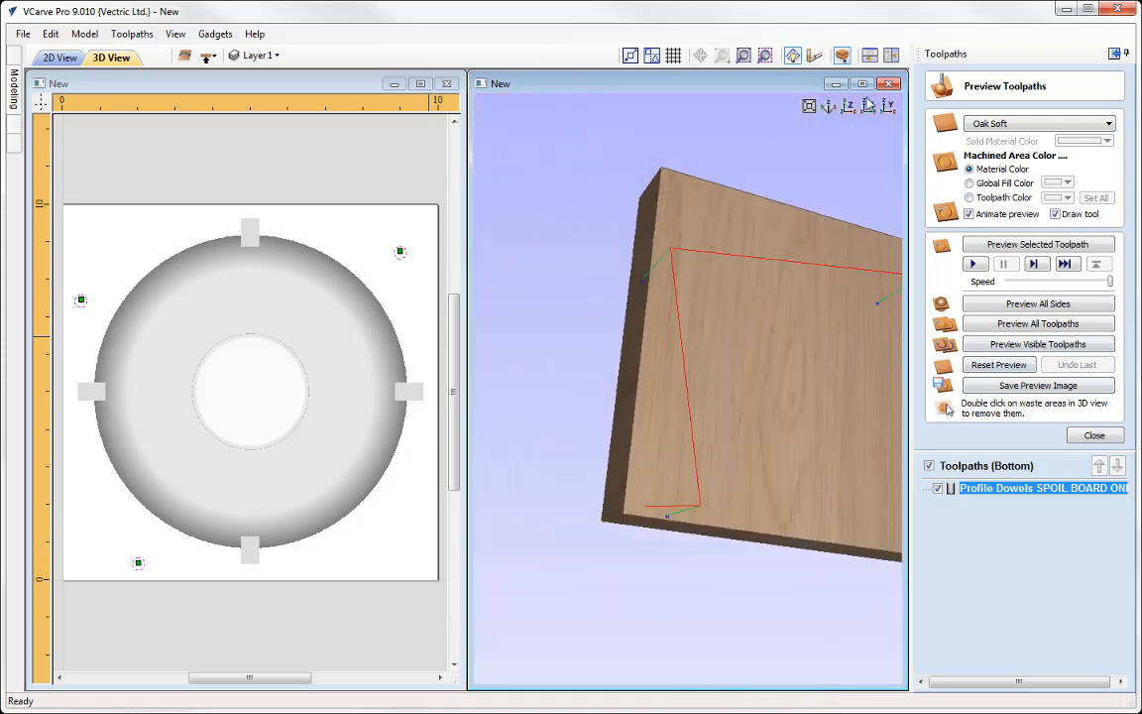
{"action": "left_click", "coordinate": [849, 106]}
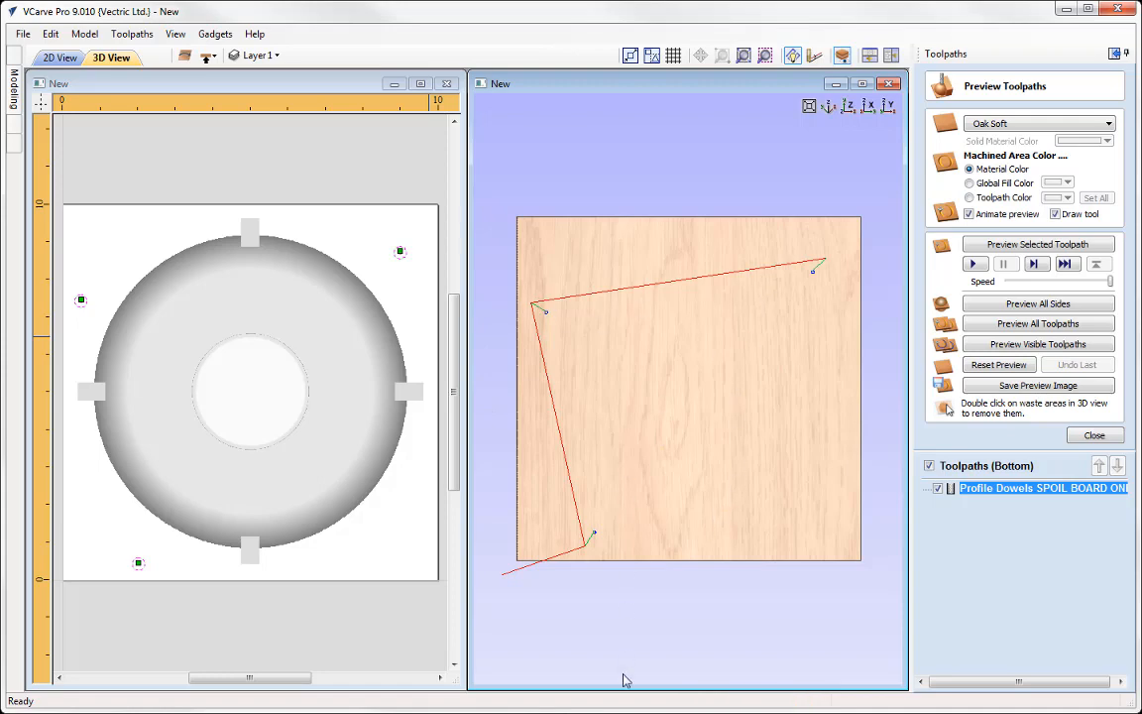
{"action": "left_click", "coordinate": [1093, 436]}
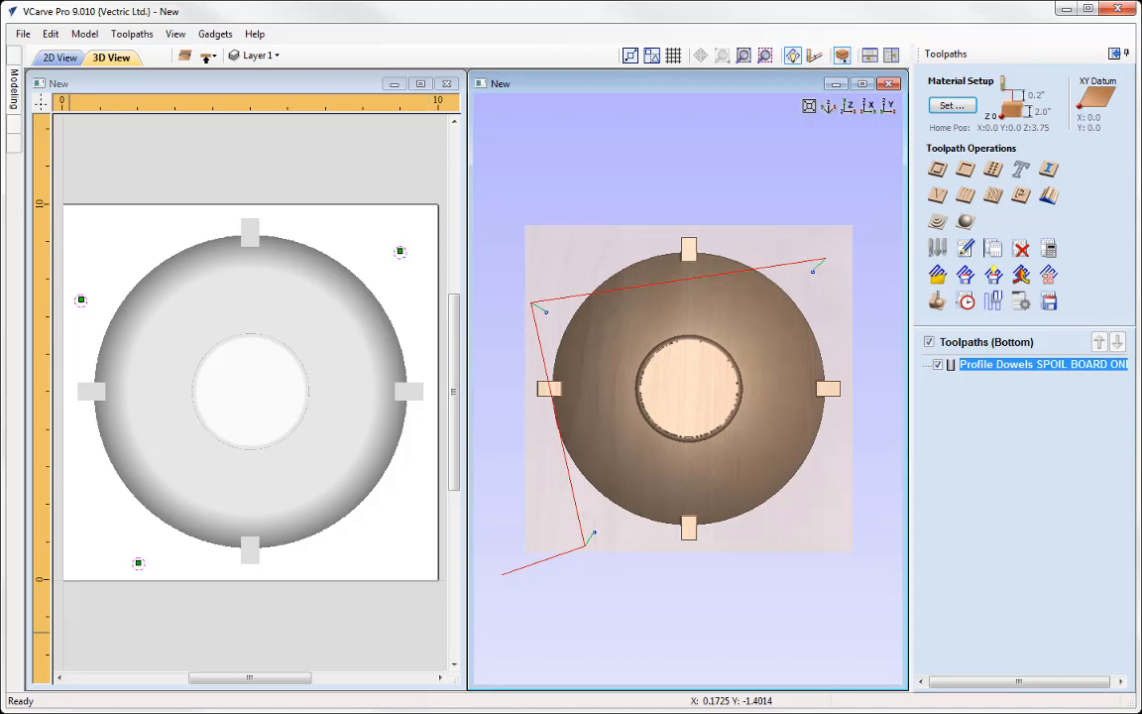
{"action": "left_click", "coordinate": [937, 364]}
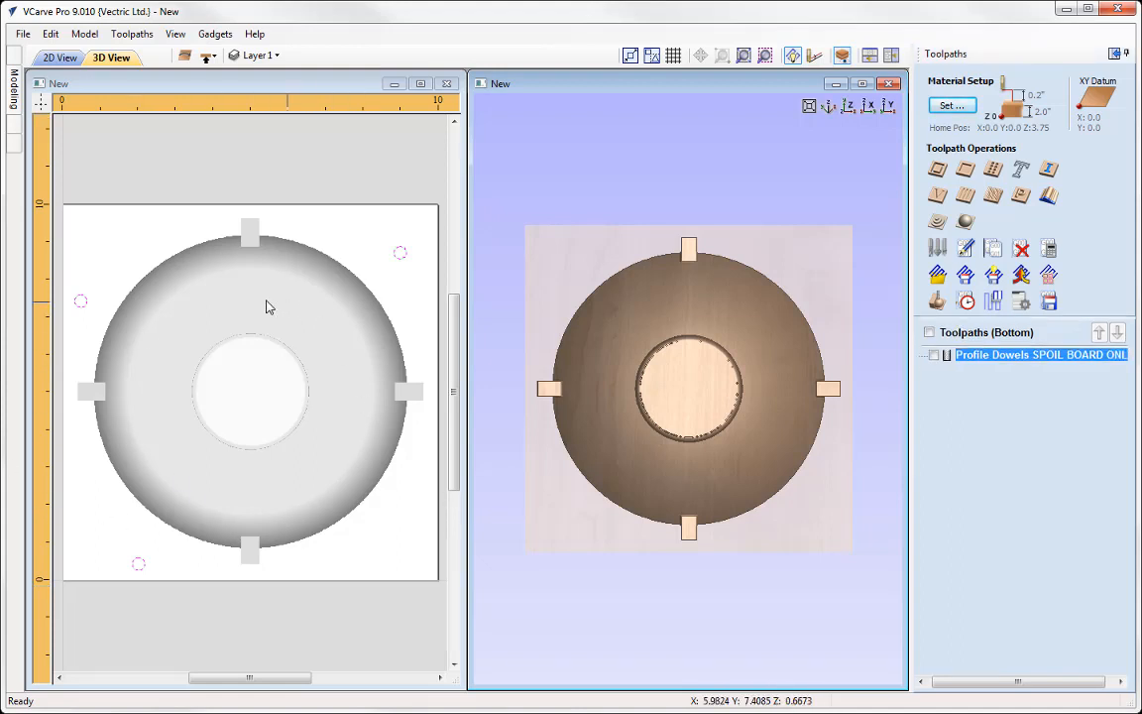
Step: Calculate a bottom-side 3D roughing toolpath limited to the model boundary with a 0.25 inch offset and preview its cut
{"action": "left_click", "coordinate": [937, 221]}
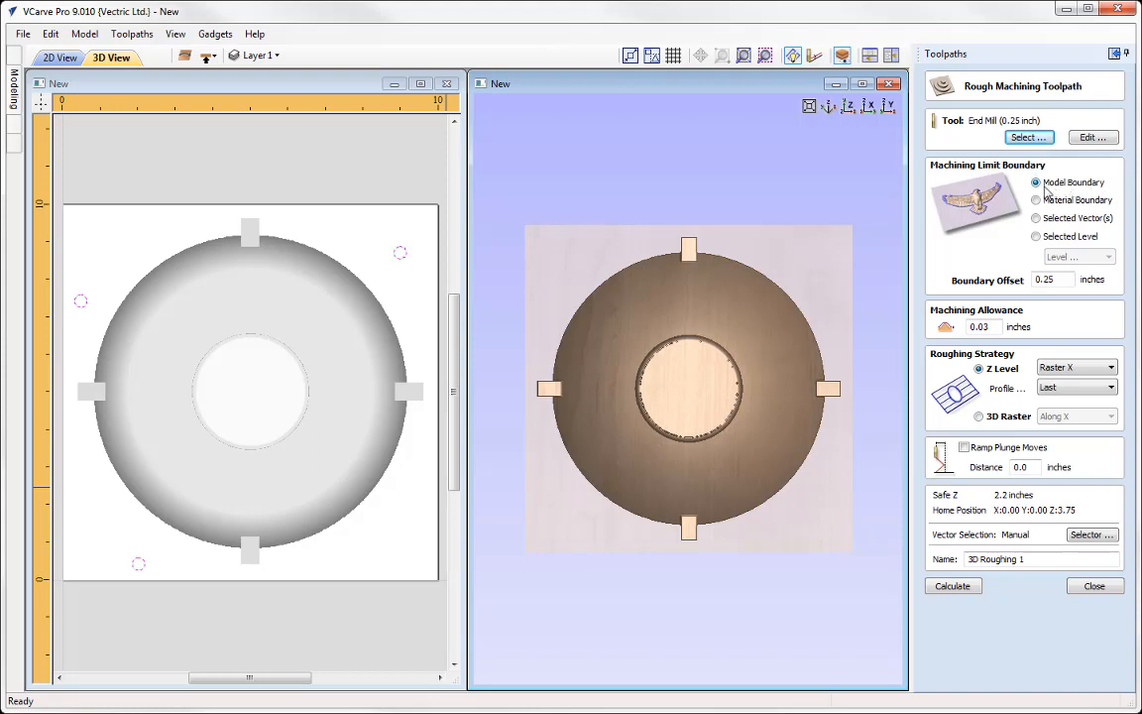
{"action": "left_click", "coordinate": [952, 586]}
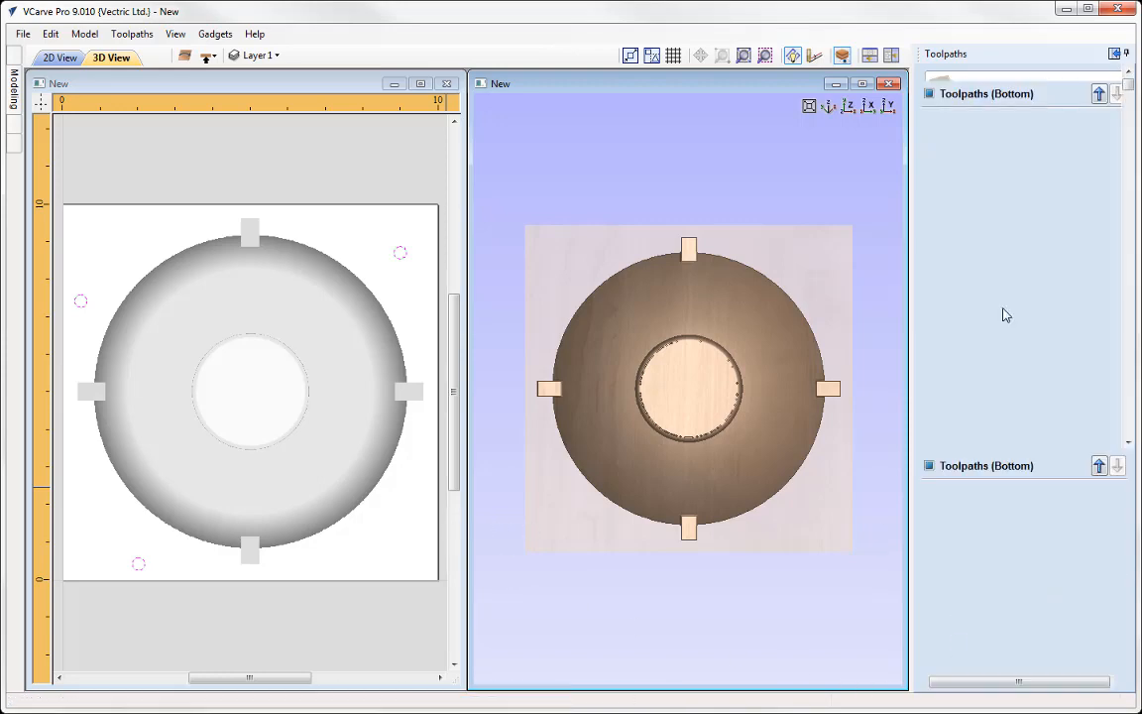
{"action": "left_click", "coordinate": [1048, 247]}
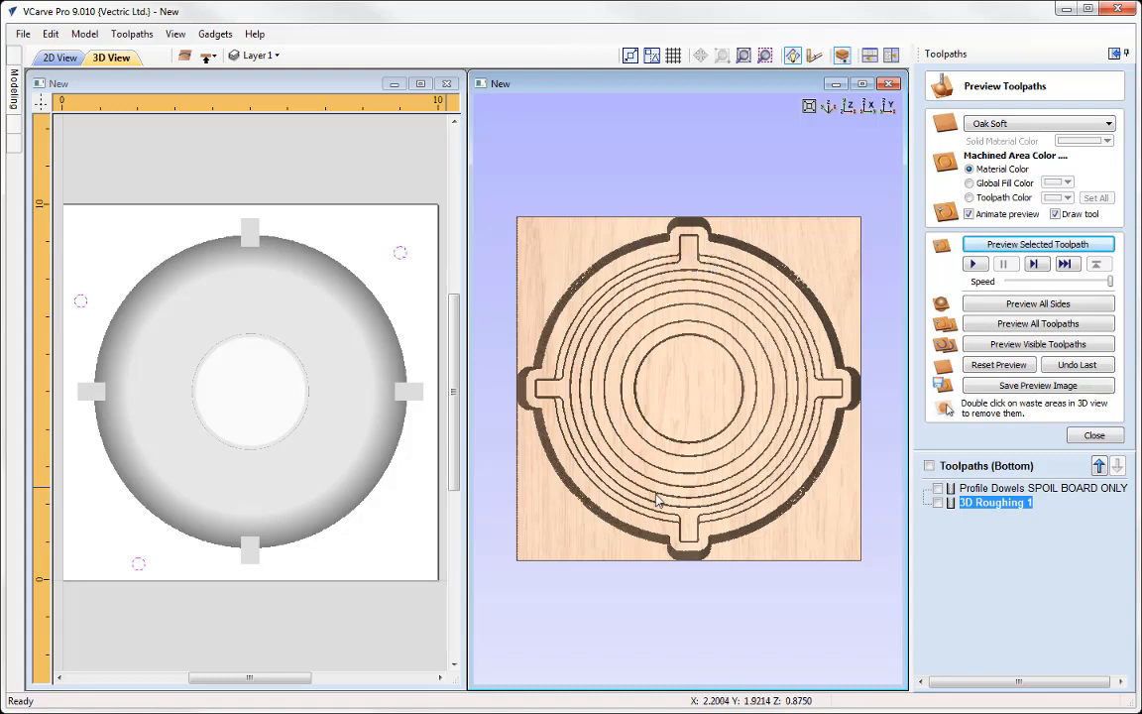
Step: Undo the roughing preview and edit the roughing toolpath so its machining limit boundary is the Model level
{"action": "left_click", "coordinate": [1076, 364]}
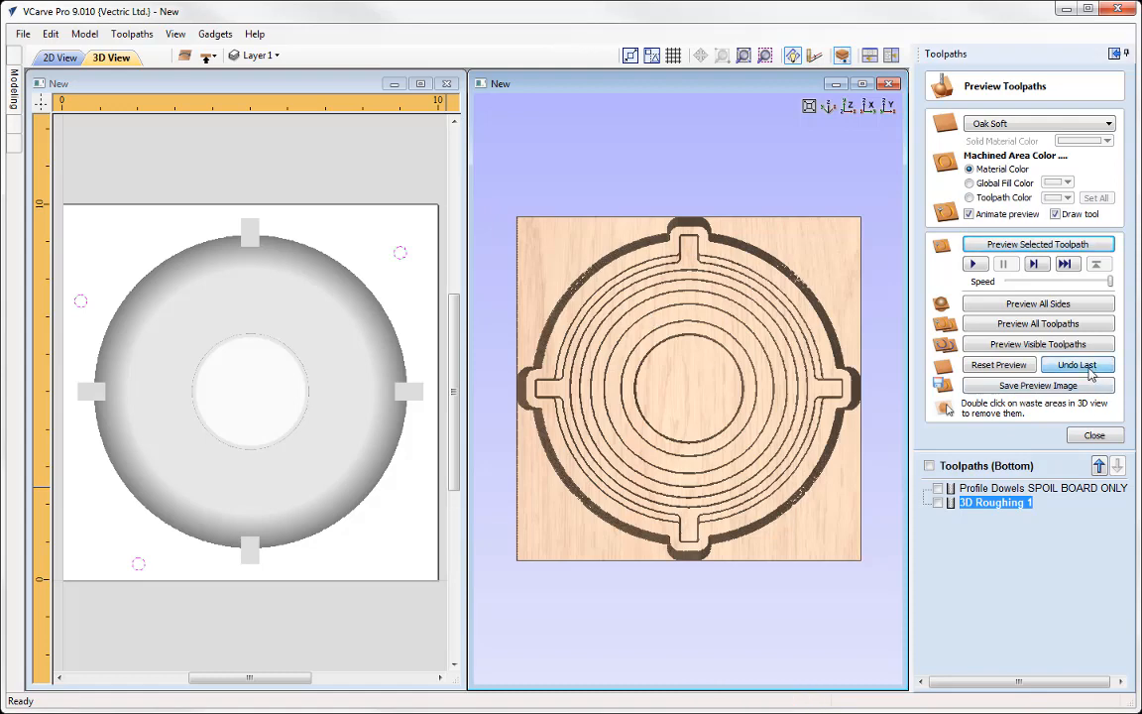
{"action": "double_click", "coordinate": [1009, 504]}
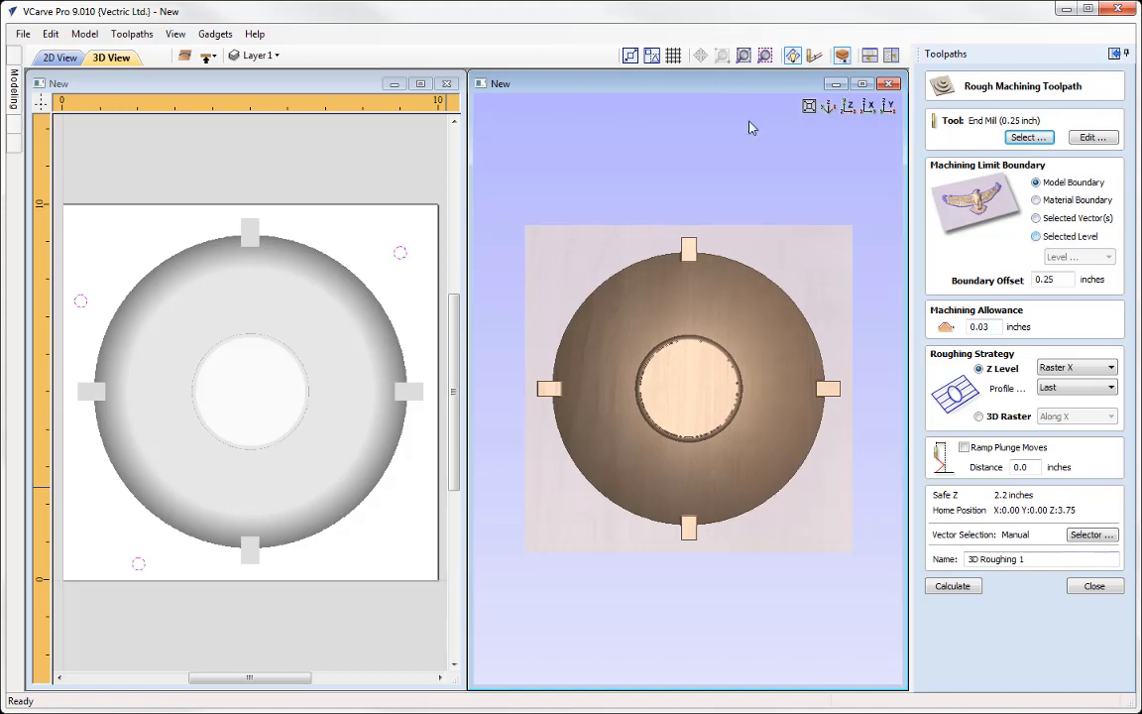
{"action": "mouse_move", "coordinate": [16, 89]}
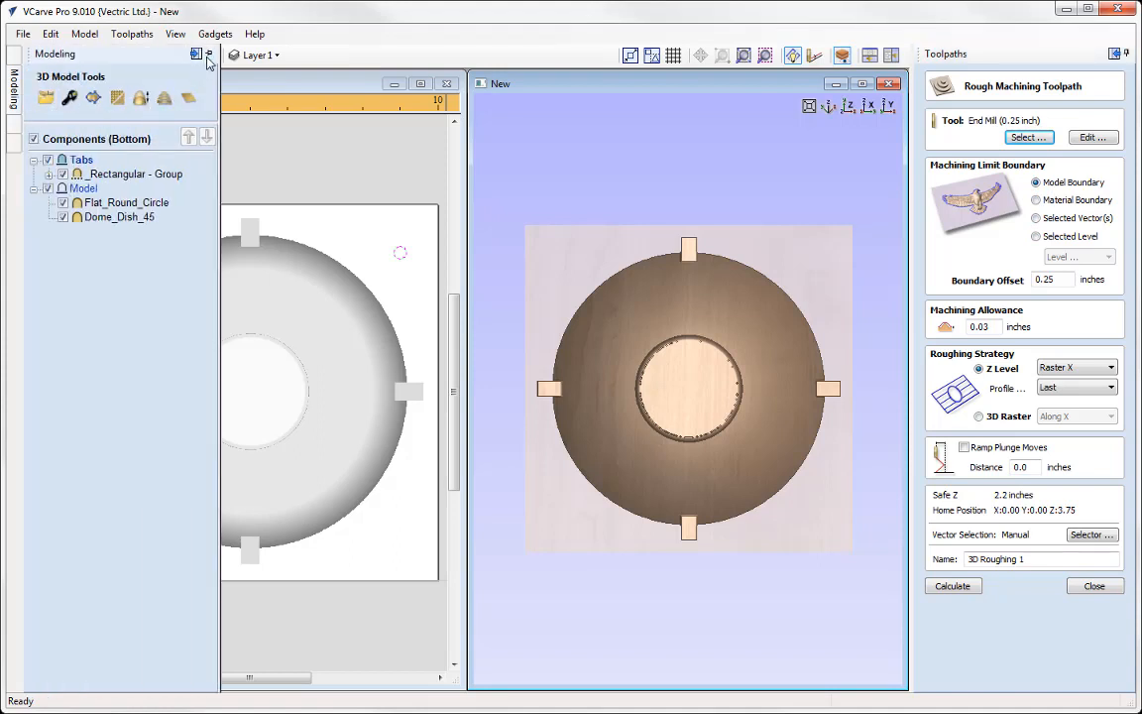
{"action": "left_click", "coordinate": [191, 54]}
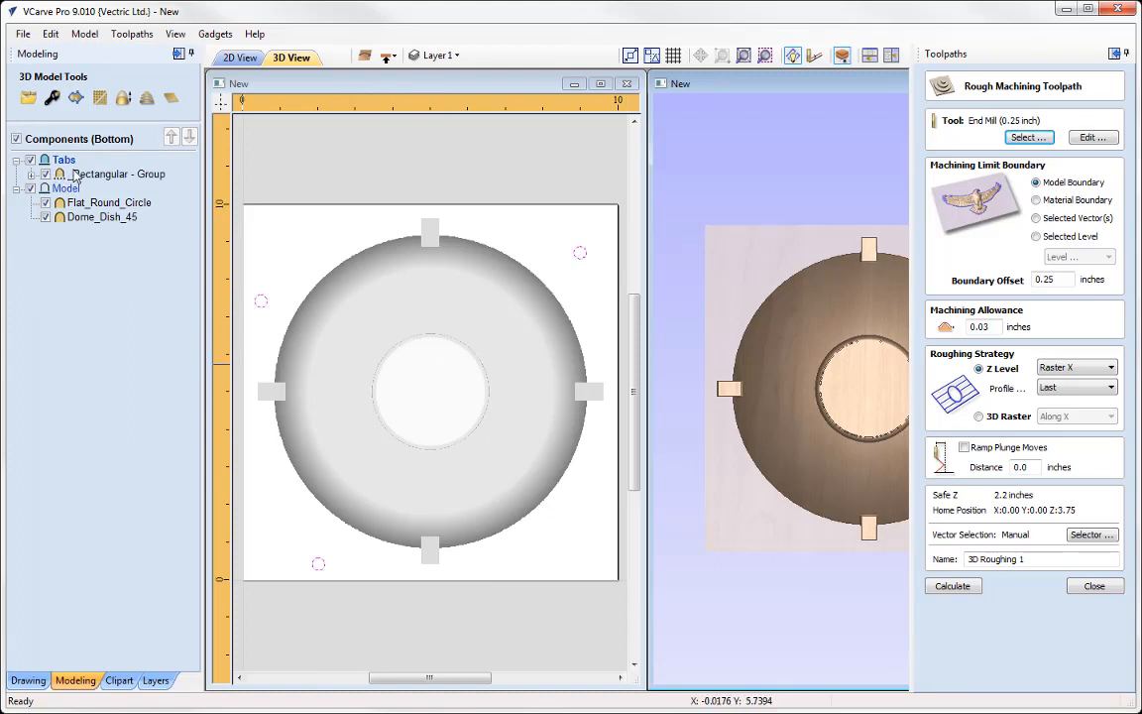
{"action": "left_click", "coordinate": [1036, 237]}
{"action": "left_click", "coordinate": [1076, 256]}
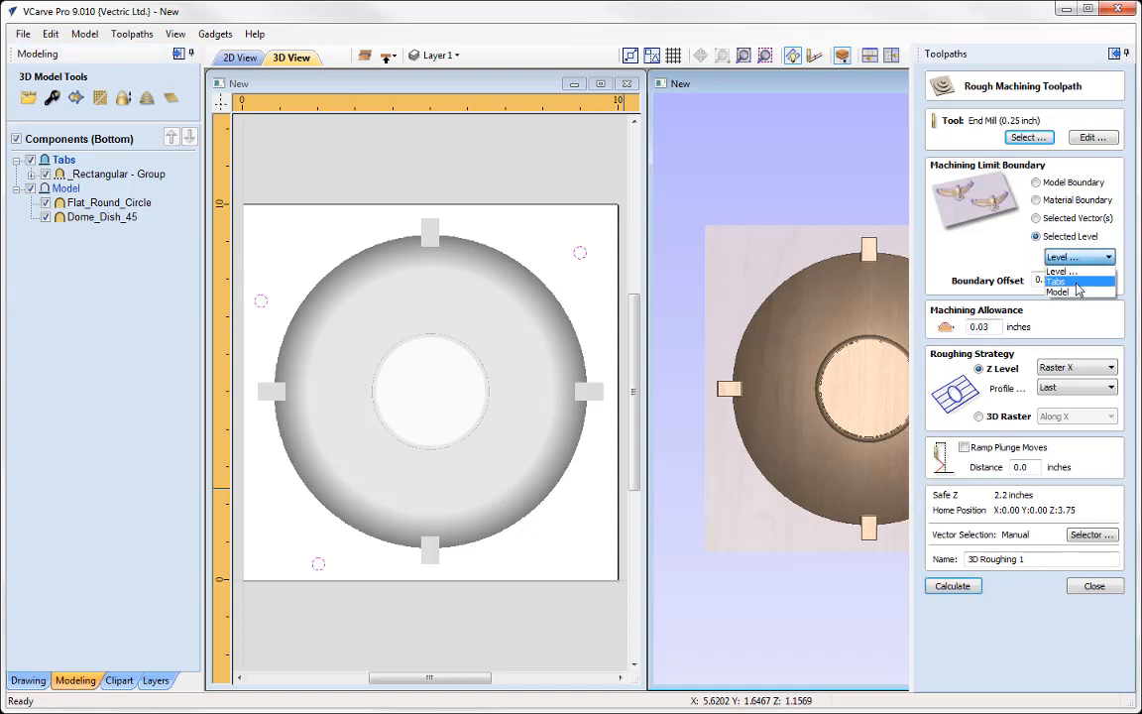
{"action": "left_click", "coordinate": [1058, 292]}
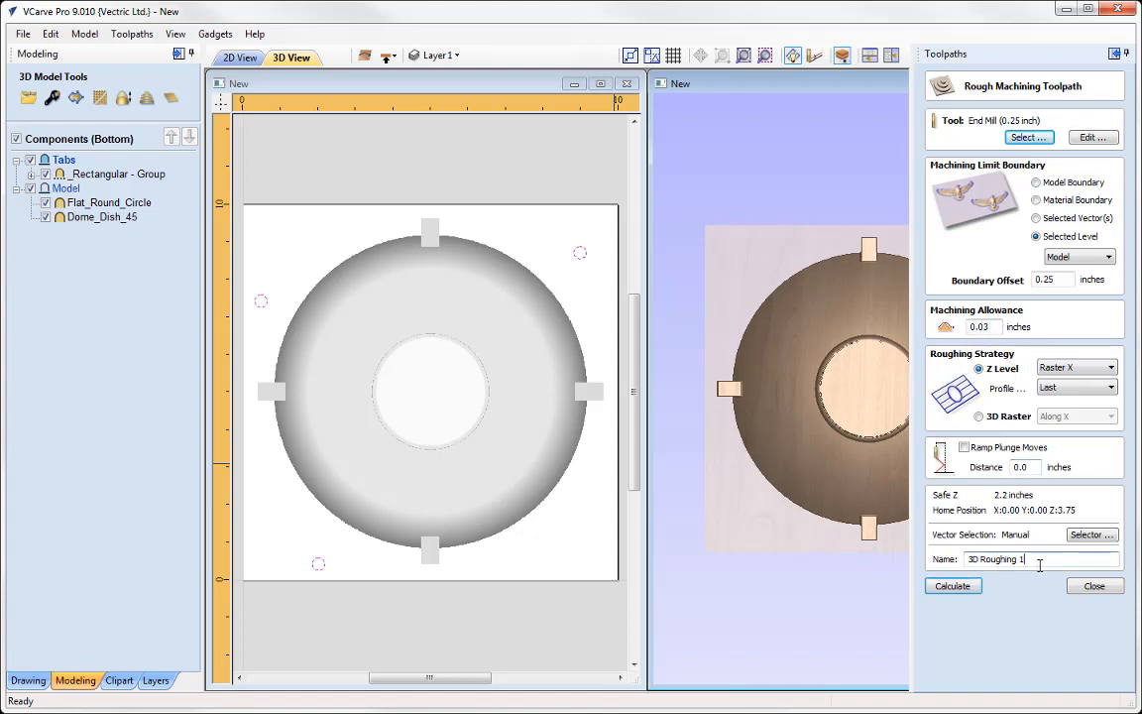
Step: Recalculate the roughing toolpath under the name 3D Roughing and preview its cut on the bottom side
{"action": "left_click", "coordinate": [950, 585]}
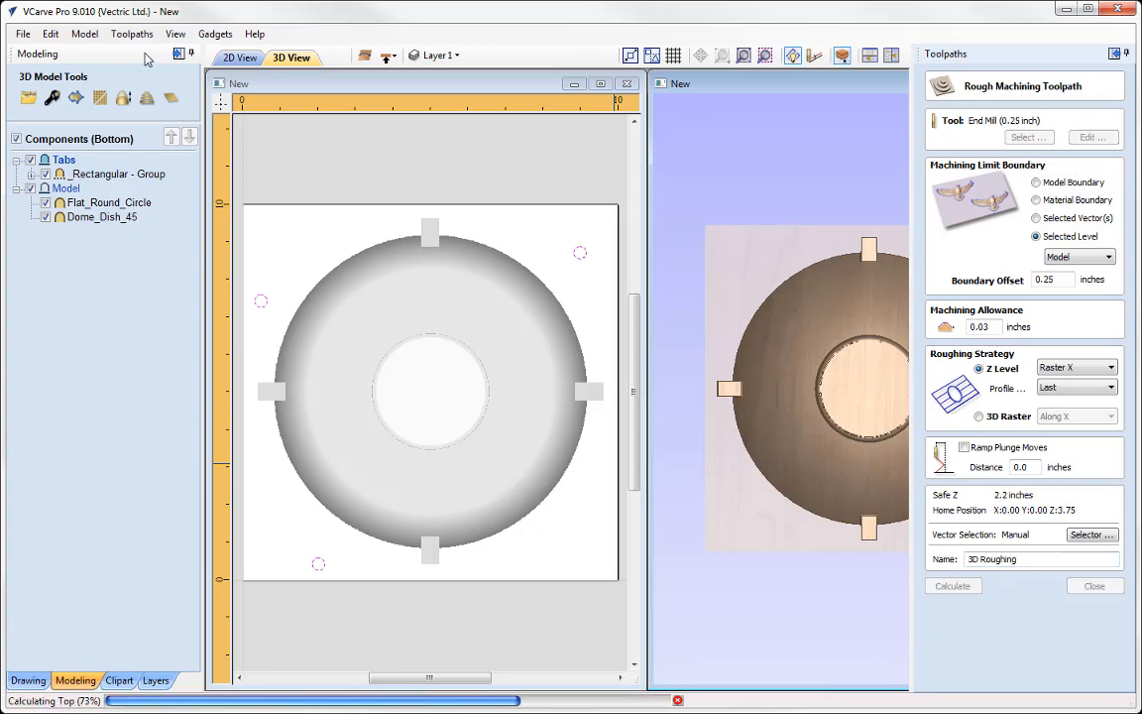
{"action": "left_click", "coordinate": [177, 55]}
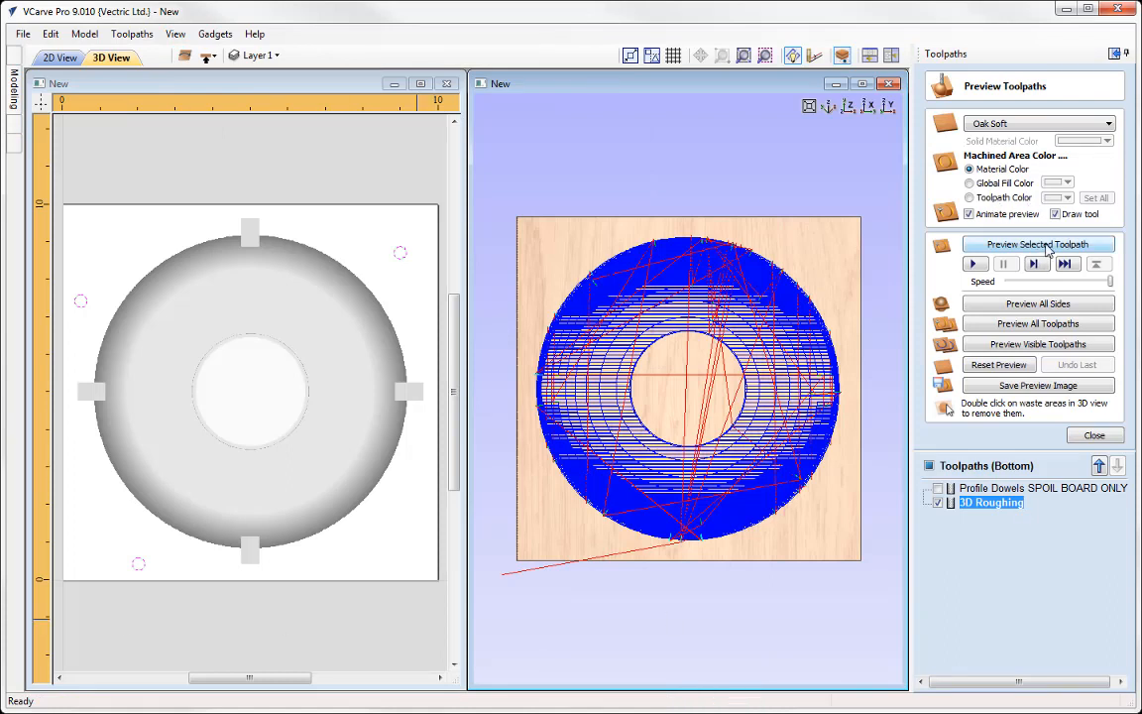
{"action": "left_click", "coordinate": [1034, 246]}
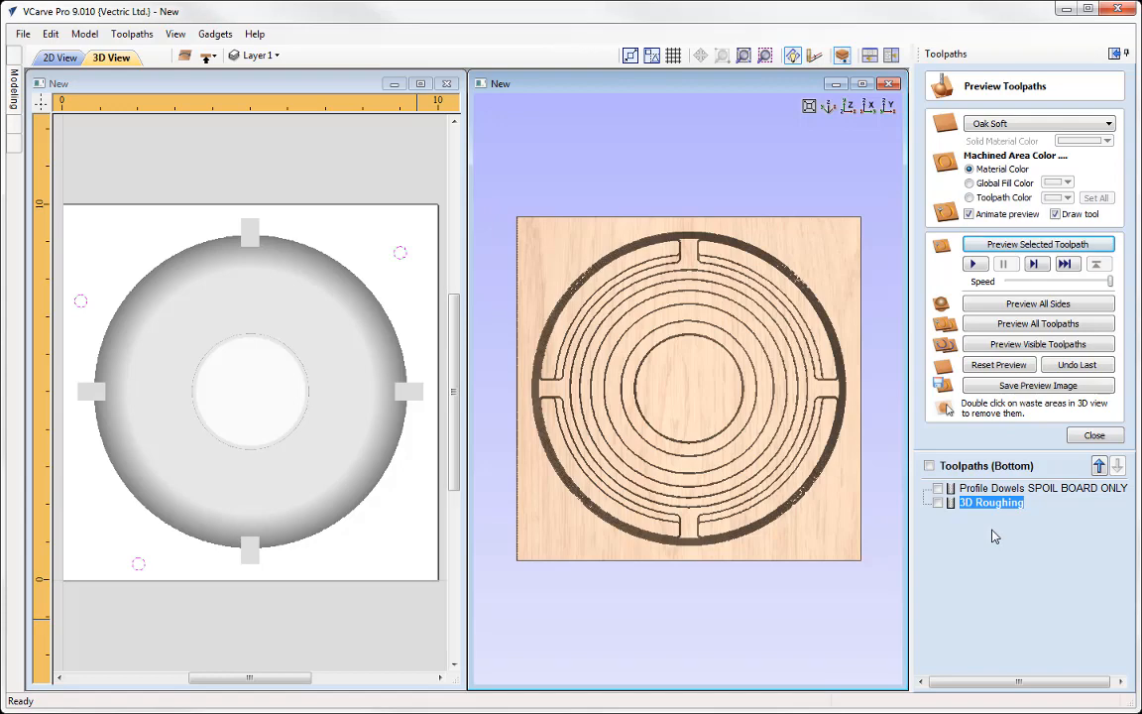
{"action": "left_click", "coordinate": [1094, 436]}
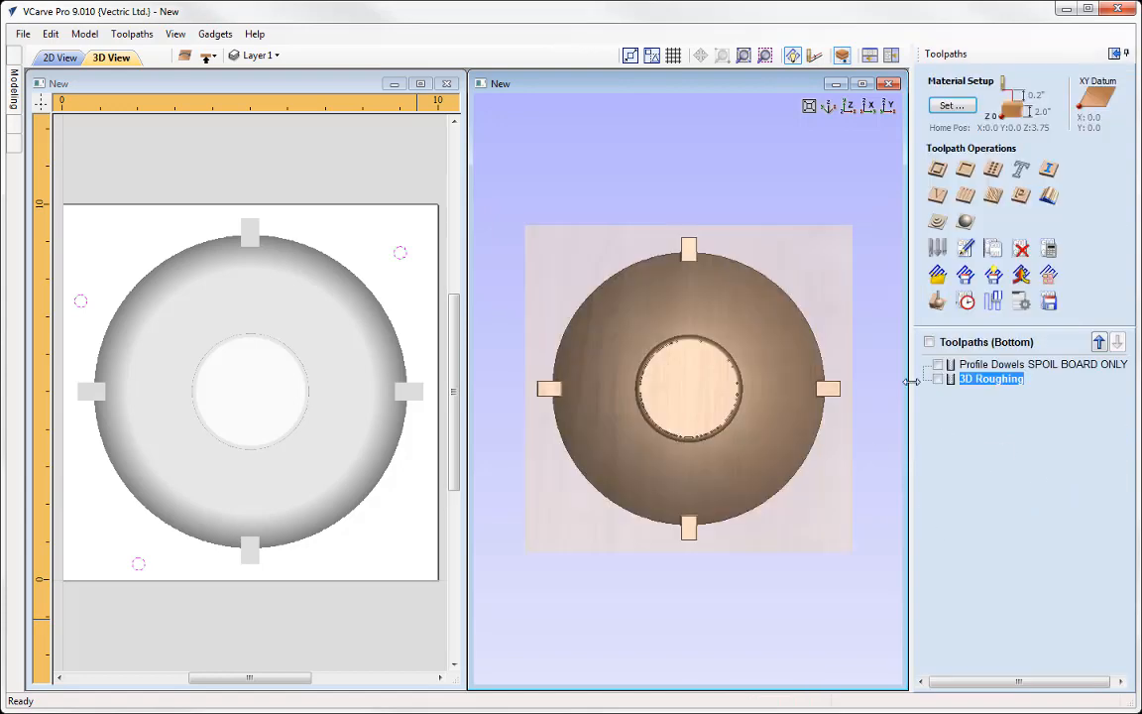
Step: Start a bottom-side 3D finishing toolpath limited to the Model level, with a stepover retract of 0.02 inches
{"action": "left_click", "coordinate": [965, 221]}
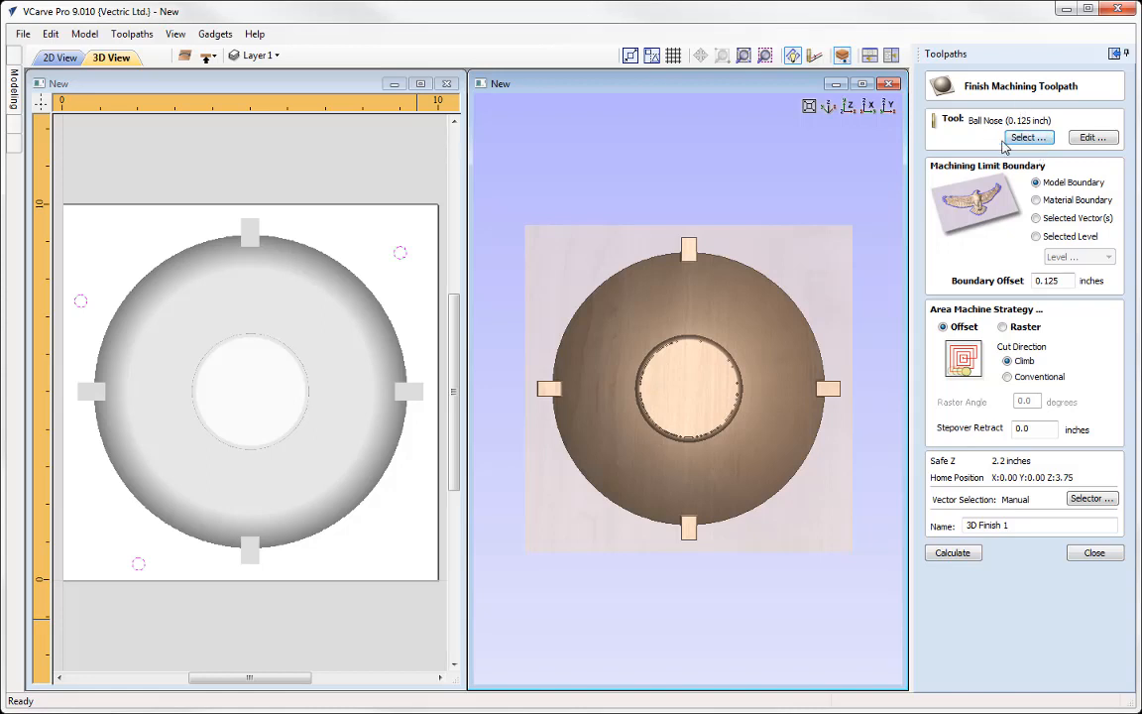
{"action": "left_click", "coordinate": [1037, 237]}
{"action": "left_click", "coordinate": [1094, 257]}
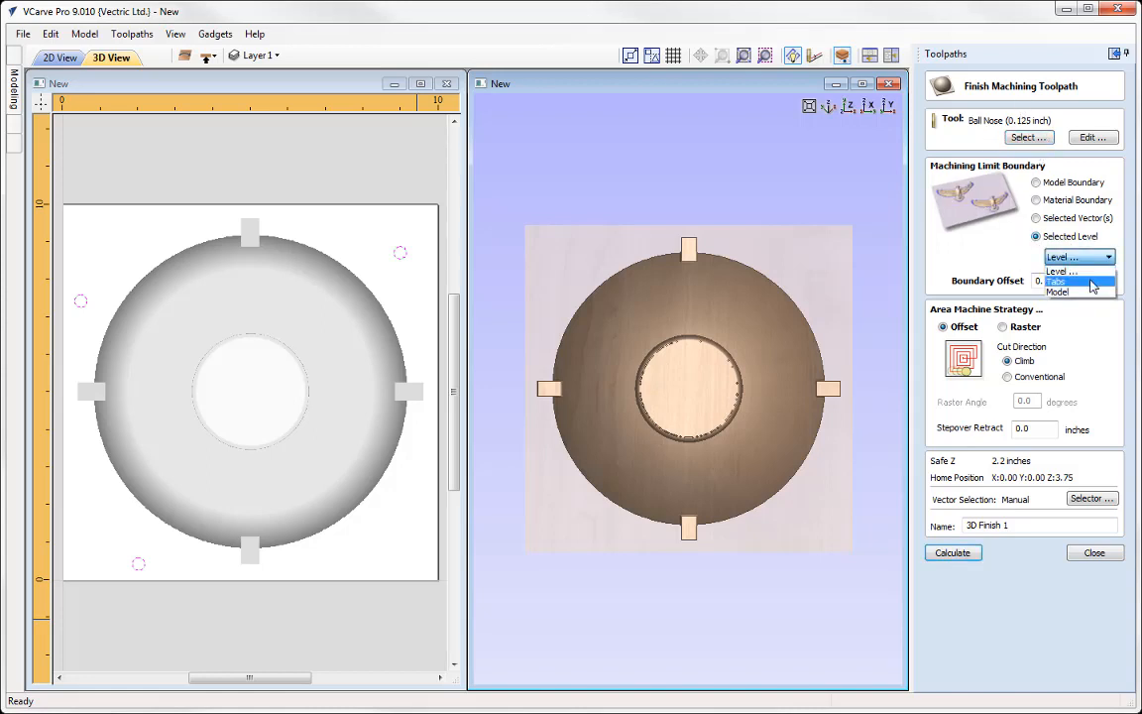
{"action": "left_click", "coordinate": [1078, 286]}
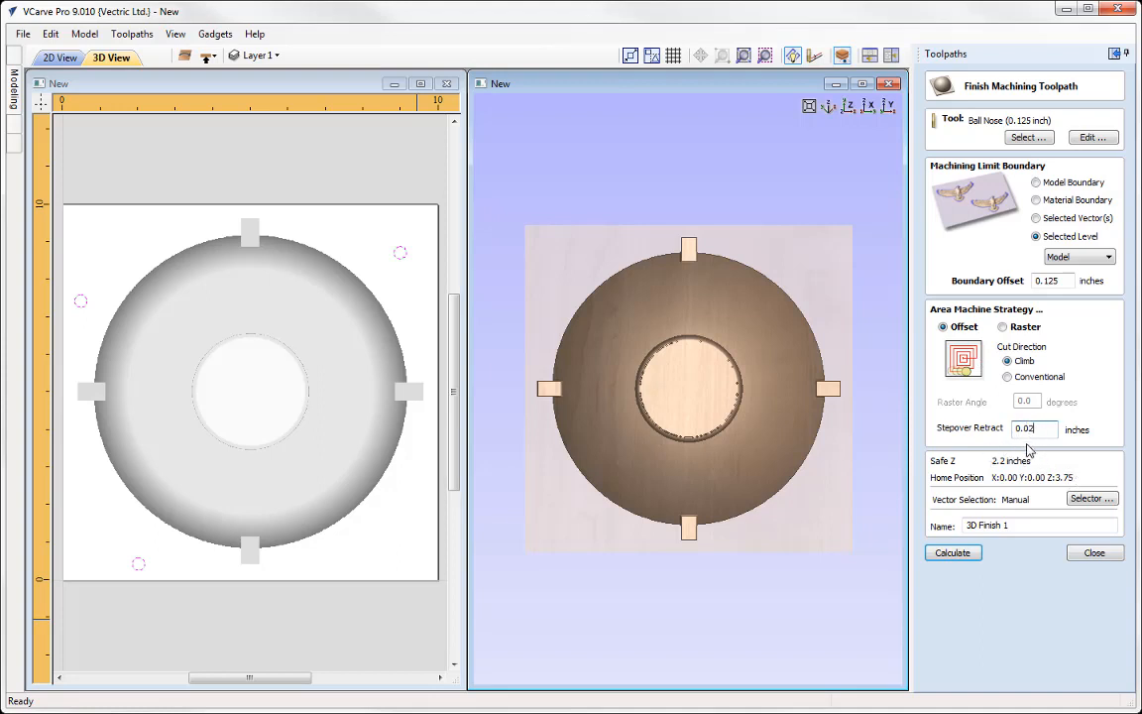
Step: Calculate the finishing toolpath under the name 3D Finish, preview its cut and inspect the result in an enlarged 3D view
{"action": "left_click", "coordinate": [1021, 527]}
{"action": "key", "text": "BackSpace"}
{"action": "left_click", "coordinate": [957, 556]}
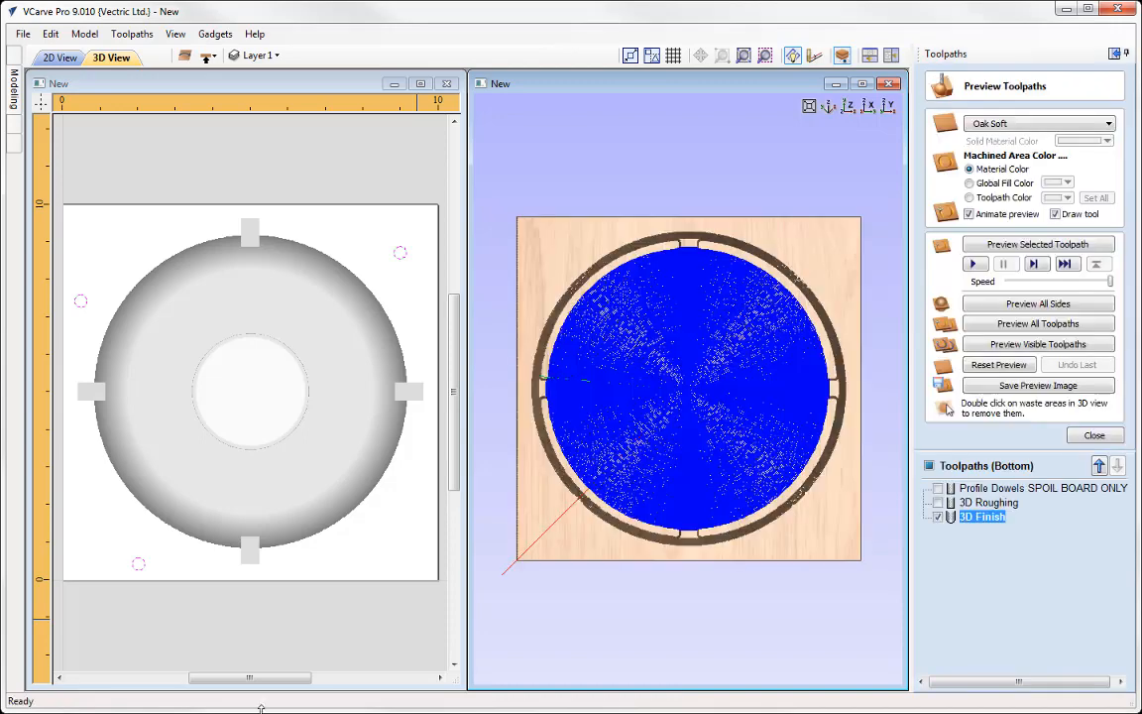
{"action": "left_click", "coordinate": [1048, 248]}
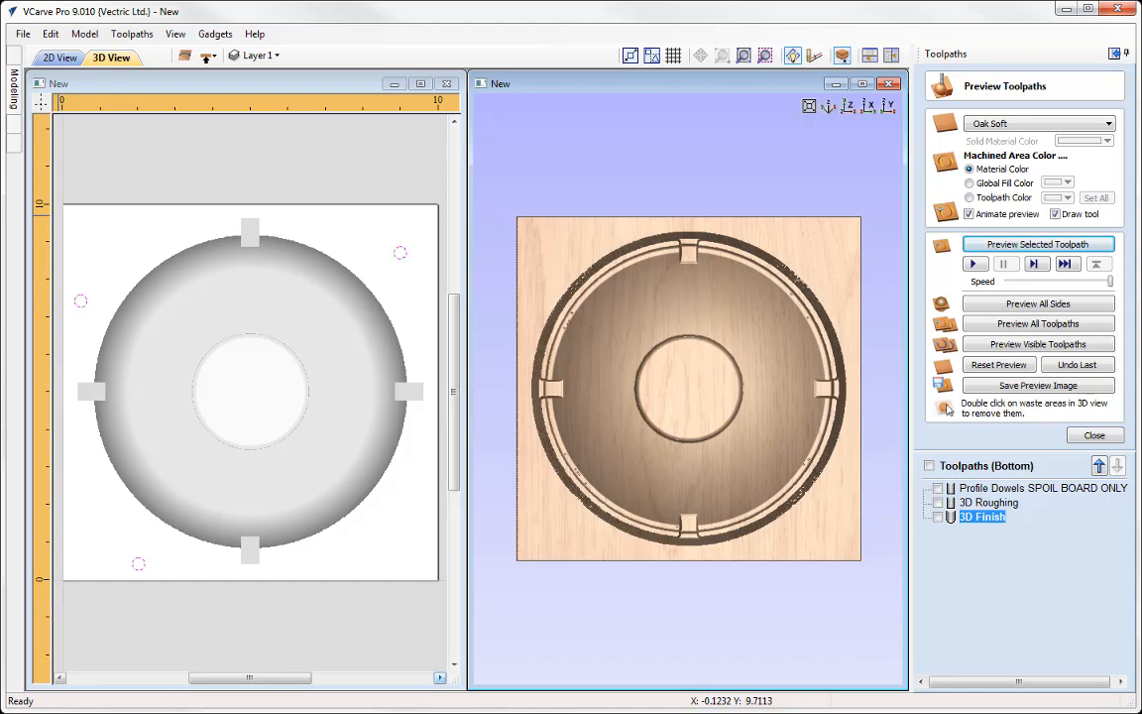
{"action": "left_click", "coordinate": [862, 85]}
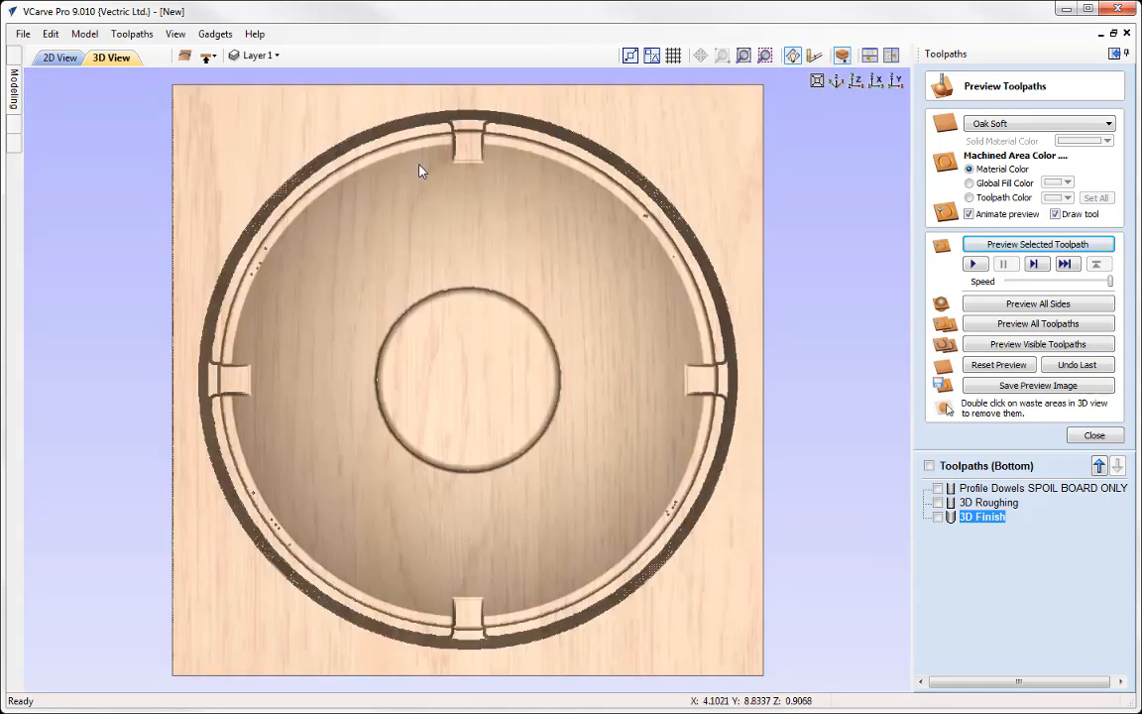
{"action": "left_click_drag", "start_coordinate": [420, 168], "coordinate": [560, 453]}
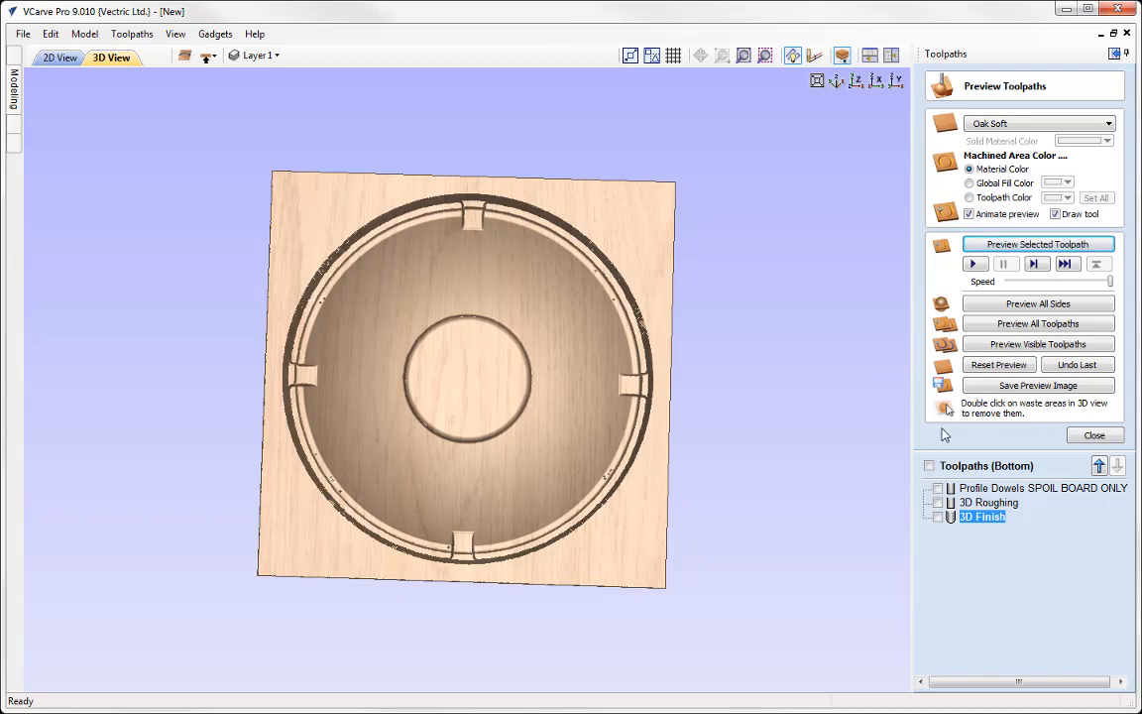
{"action": "double_click", "coordinate": [845, 239]}
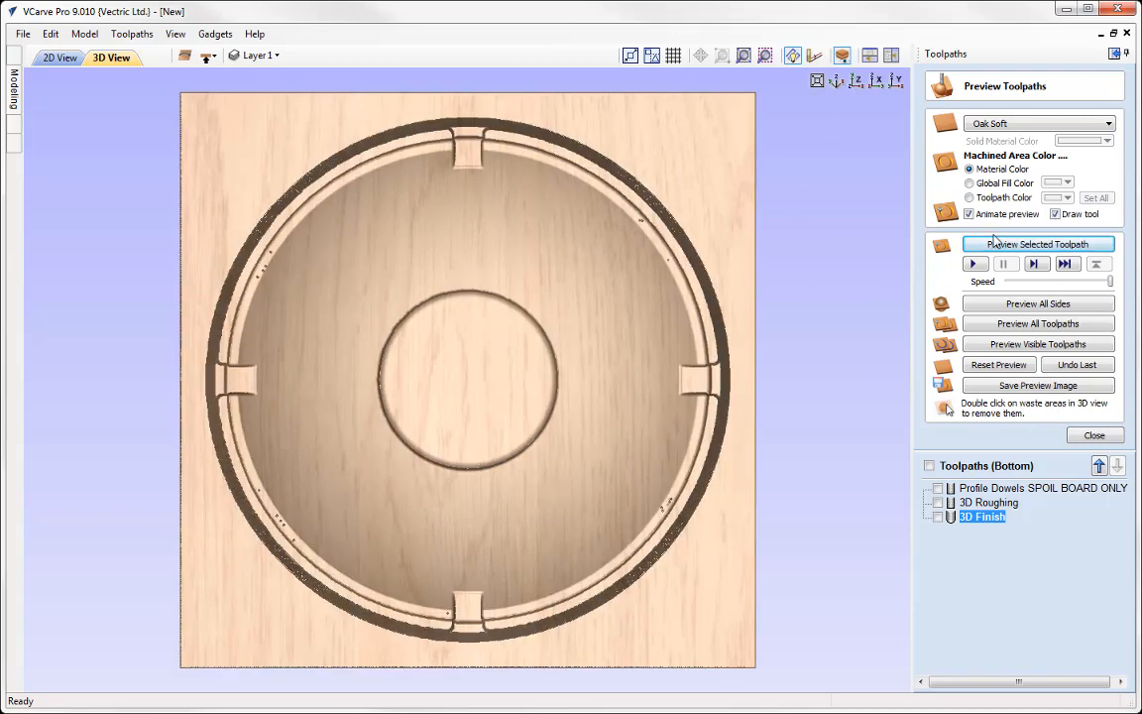
Step: Insert a new component level between the Tabs and Model levels on the bottom side
{"action": "left_click", "coordinate": [1113, 54]}
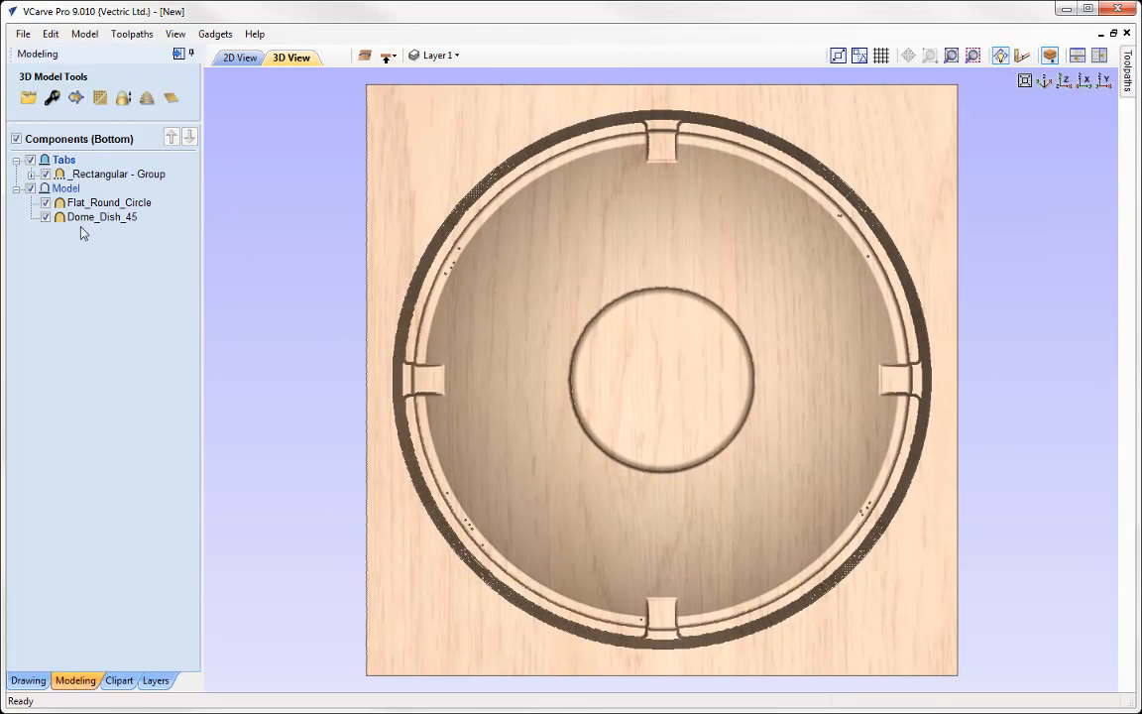
{"action": "left_click", "coordinate": [66, 189]}
{"action": "right_click", "coordinate": [62, 195]}
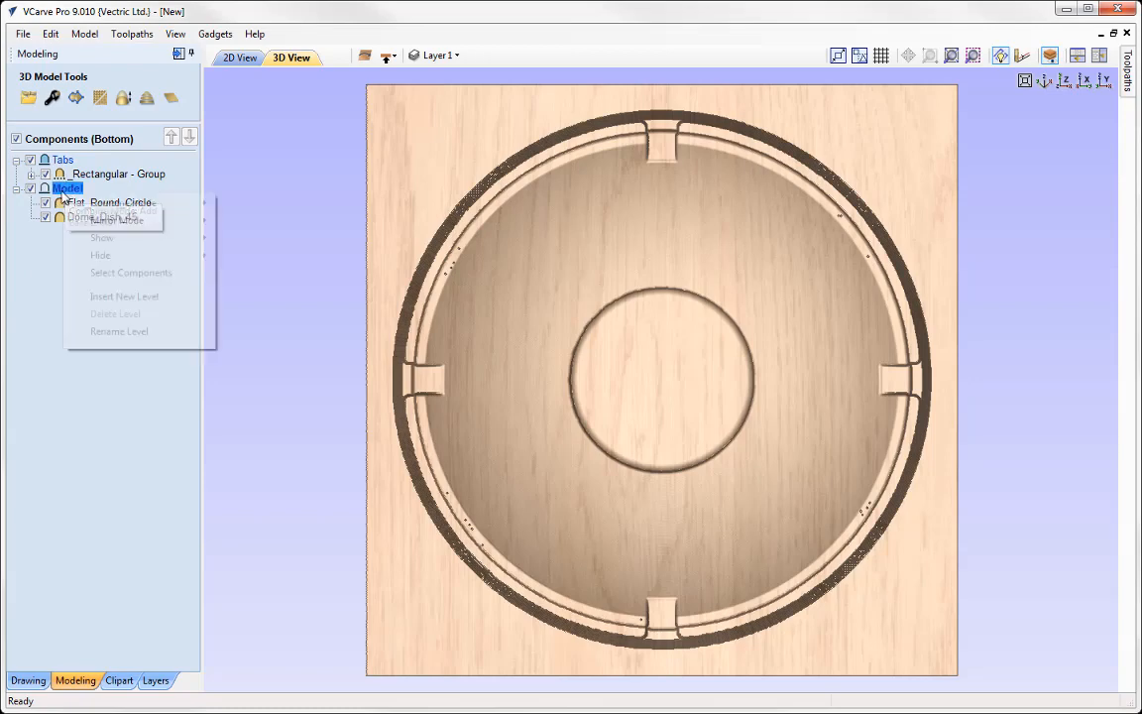
{"action": "left_click", "coordinate": [124, 295]}
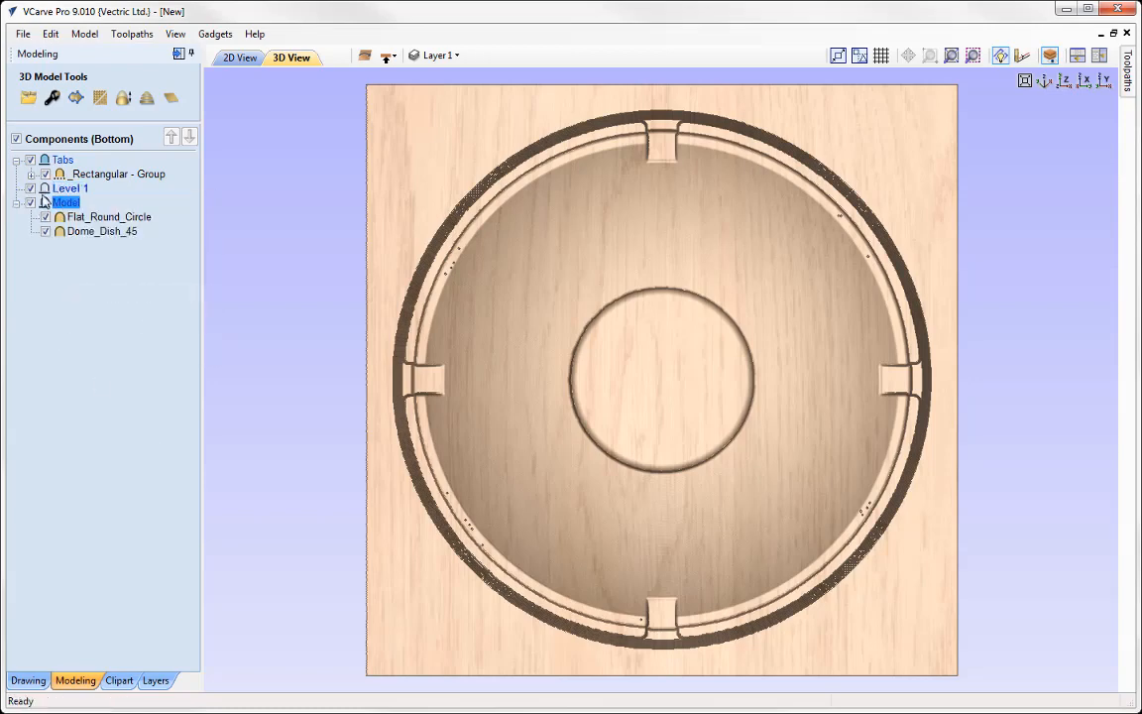
Step: Rename the newly inserted level as Limit Plane
{"action": "left_click", "coordinate": [67, 188]}
{"action": "right_click", "coordinate": [64, 189]}
{"action": "left_click", "coordinate": [119, 330]}
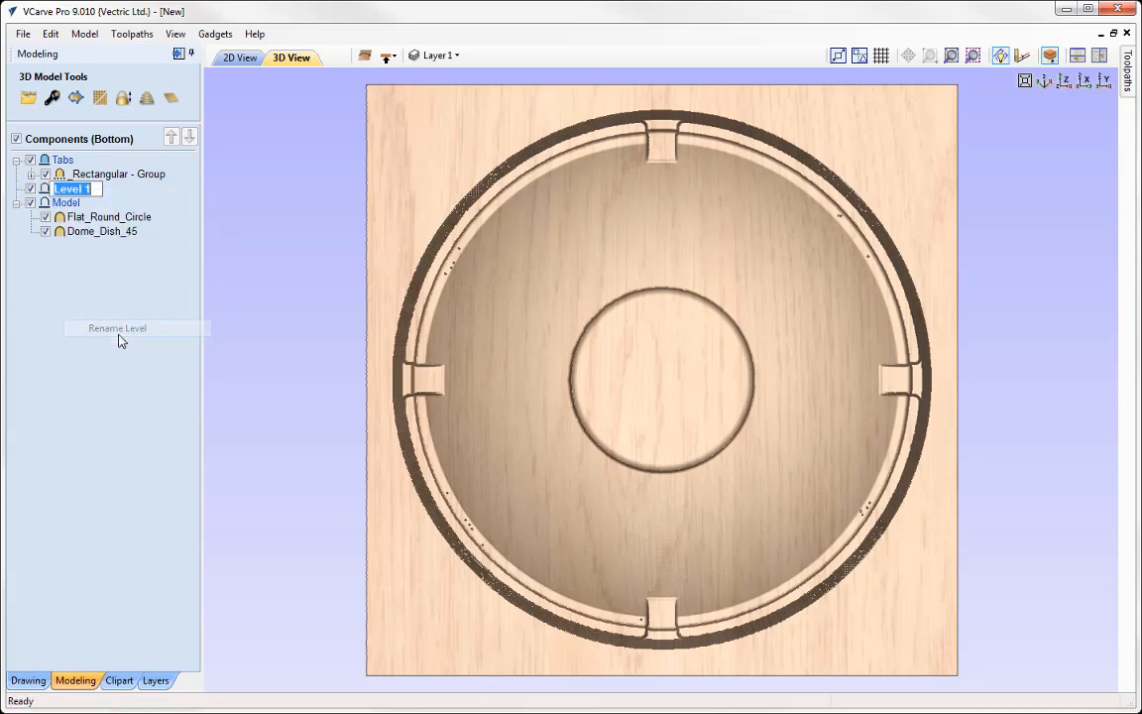
{"action": "type", "text": "LIMIT"}
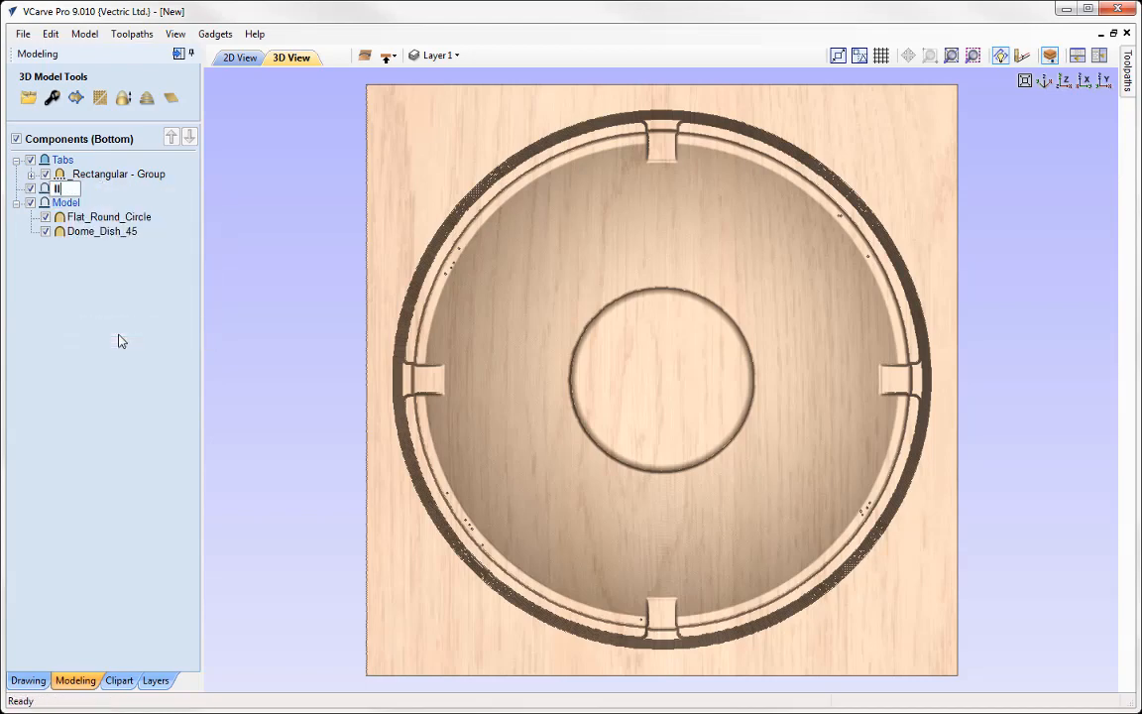
{"action": "key", "text": "BackSpace"}
{"action": "key", "text": "BackSpace"}
{"action": "key", "text": "BackSpace"}
{"action": "key", "text": "BackSpace"}
{"action": "key", "text": "BackSpace"}
{"action": "type", "text": "Limit Plane"}
{"action": "key", "text": "Return"}
Step: Set the Limit Plane level's combine mode to Merge and add a zero plane to that level
{"action": "right_click", "coordinate": [98, 196]}
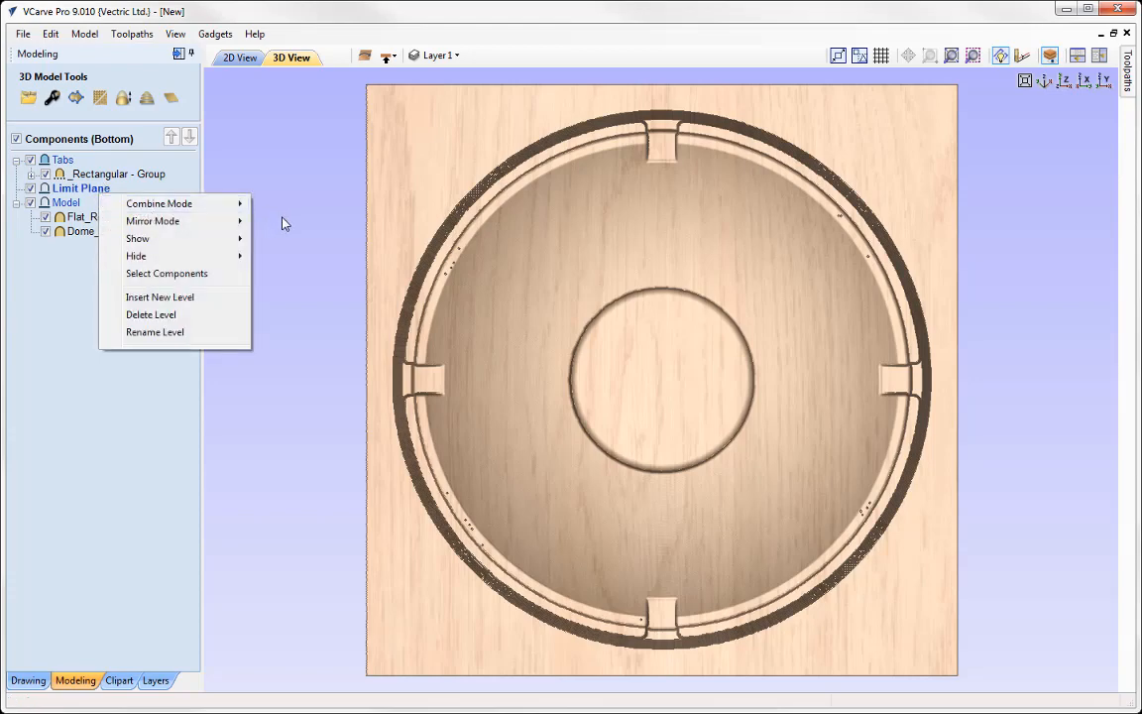
{"action": "mouse_move", "coordinate": [238, 206]}
{"action": "left_click", "coordinate": [309, 246]}
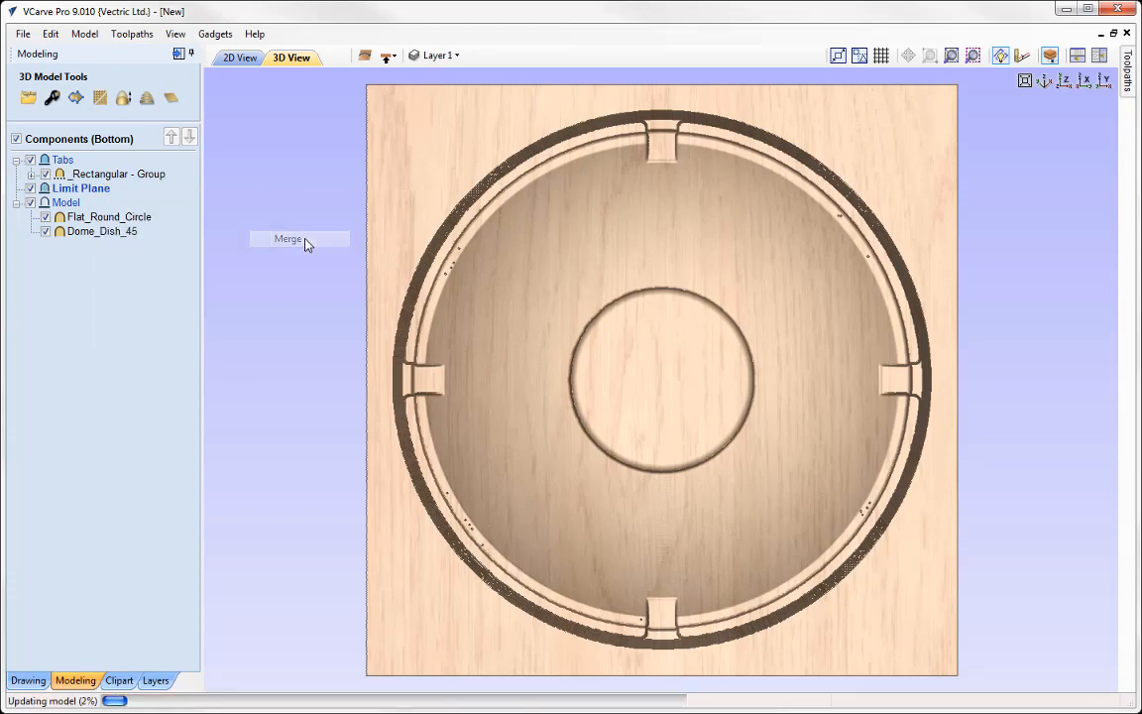
{"action": "left_click", "coordinate": [170, 97]}
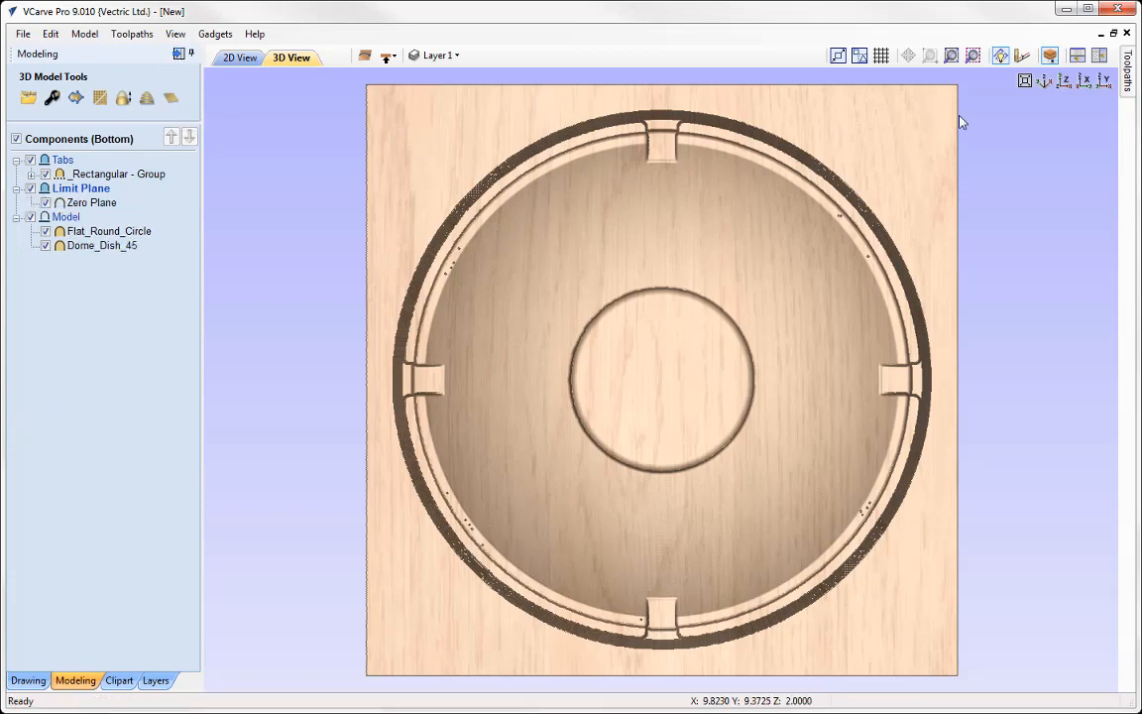
{"action": "mouse_move", "coordinate": [1133, 87]}
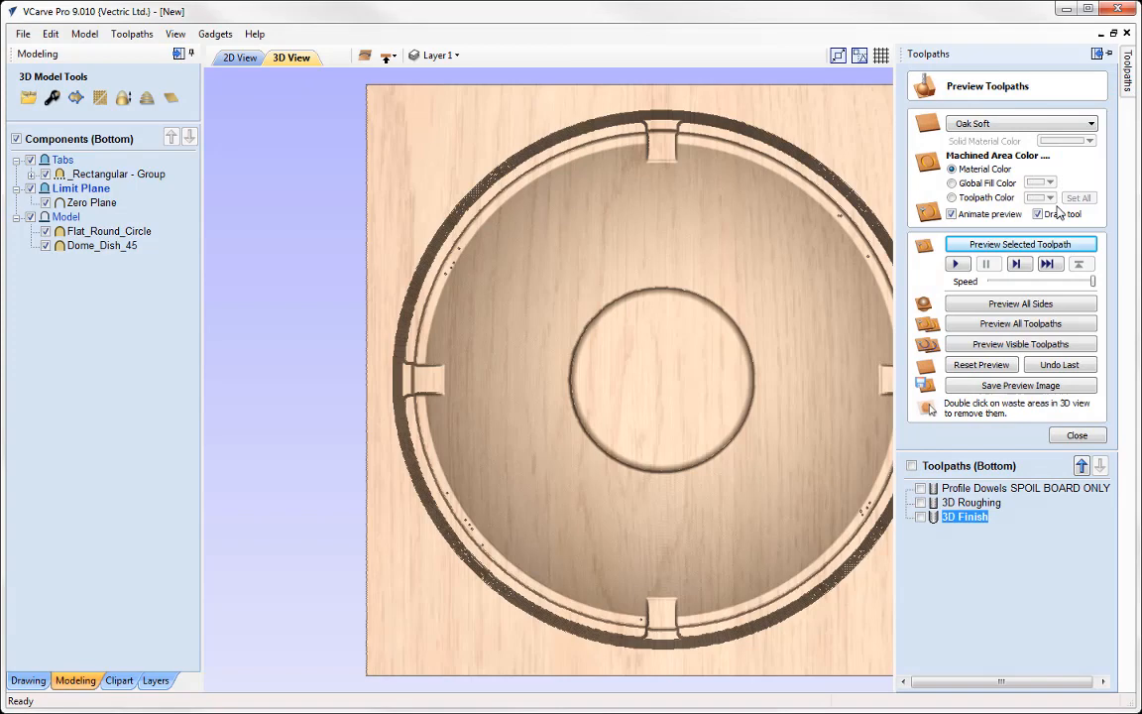
Step: Set the base height of the Limit Plane level's zero plane to -0.125 inches
{"action": "left_click", "coordinate": [1078, 433]}
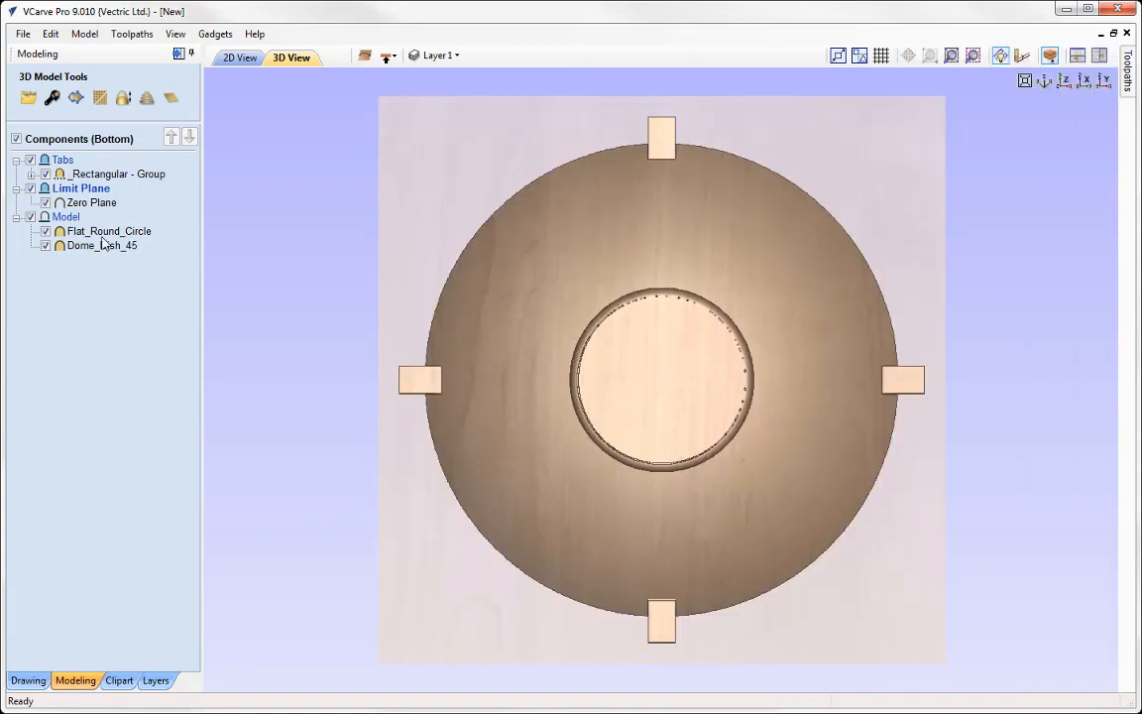
{"action": "left_click", "coordinate": [91, 203]}
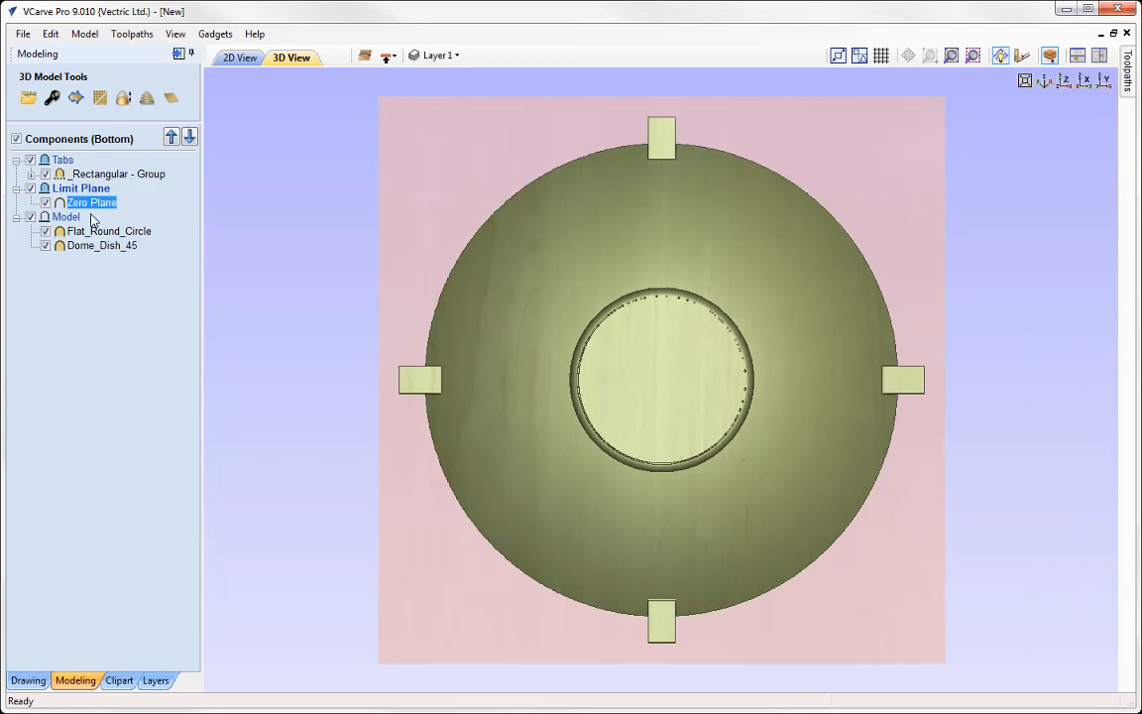
{"action": "left_click", "coordinate": [53, 97]}
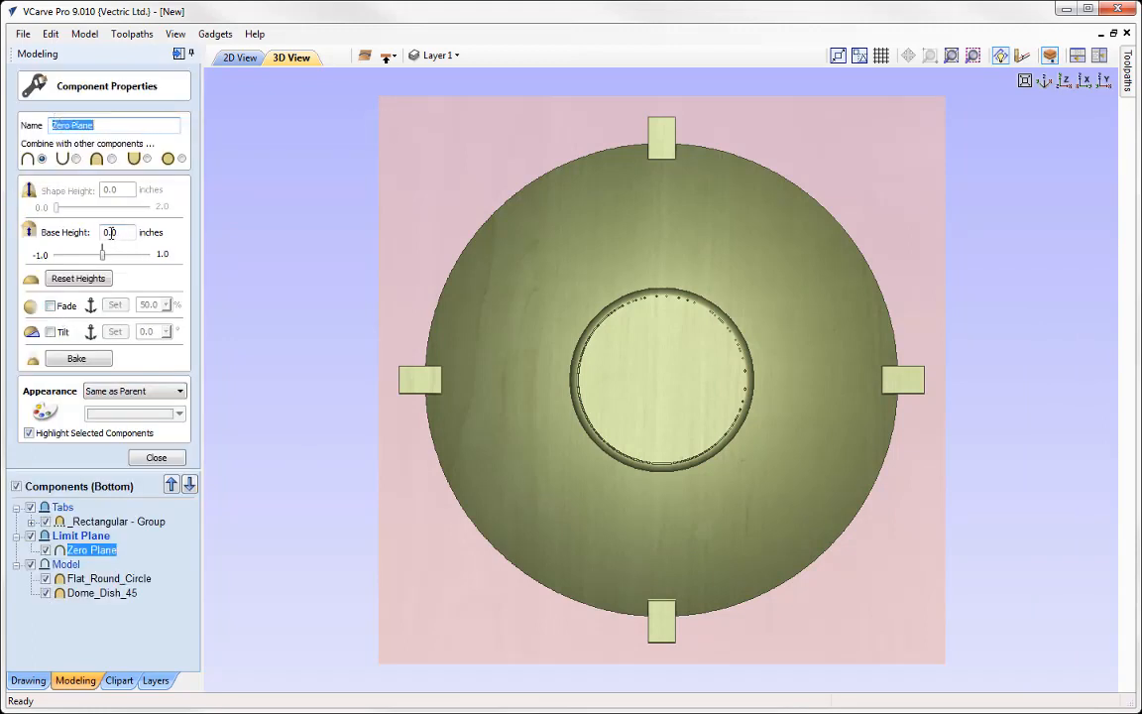
{"action": "left_click", "coordinate": [120, 232]}
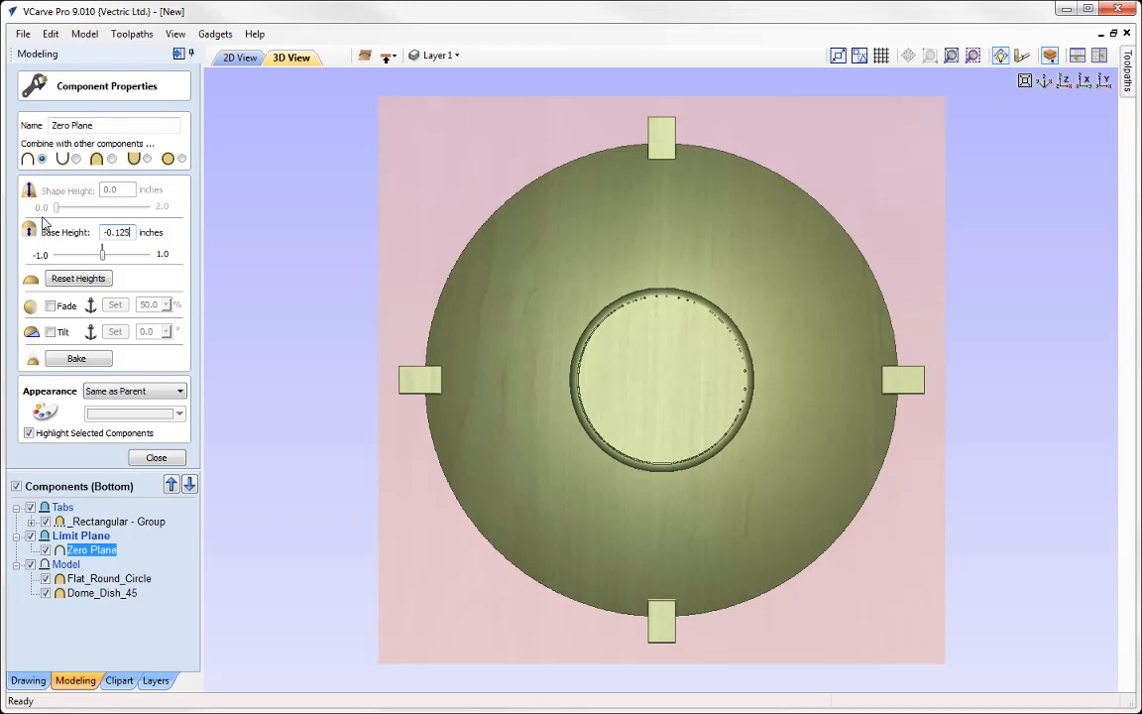
{"action": "key", "text": "Return"}
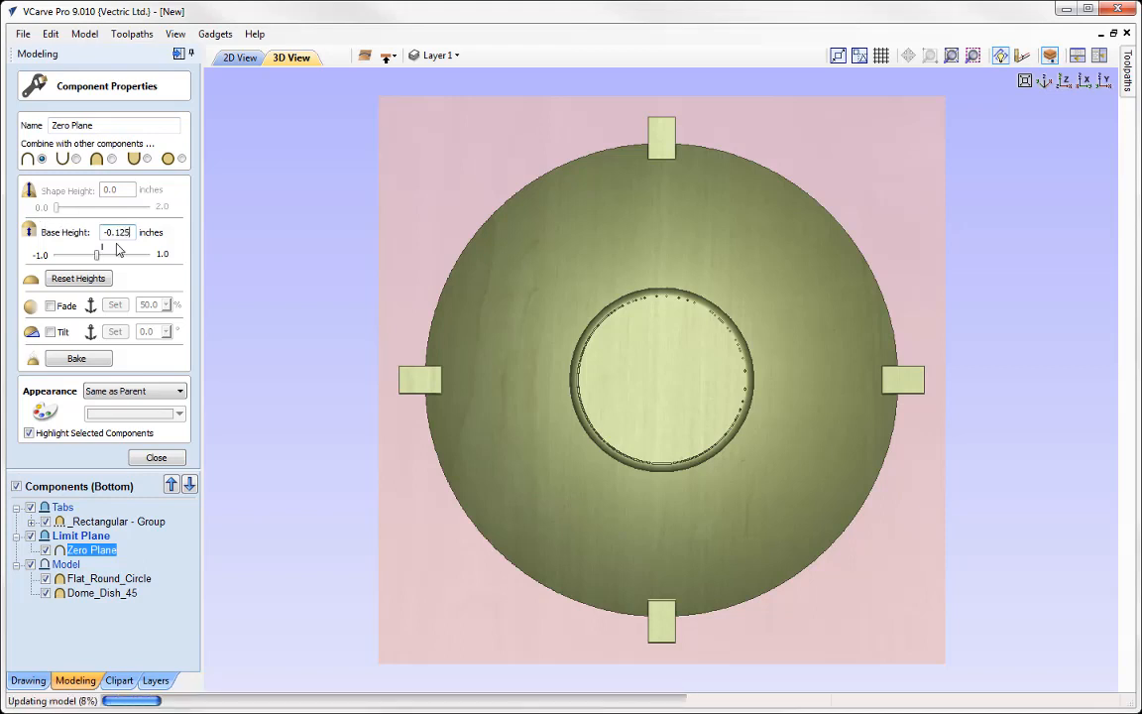
{"action": "left_click", "coordinate": [155, 459]}
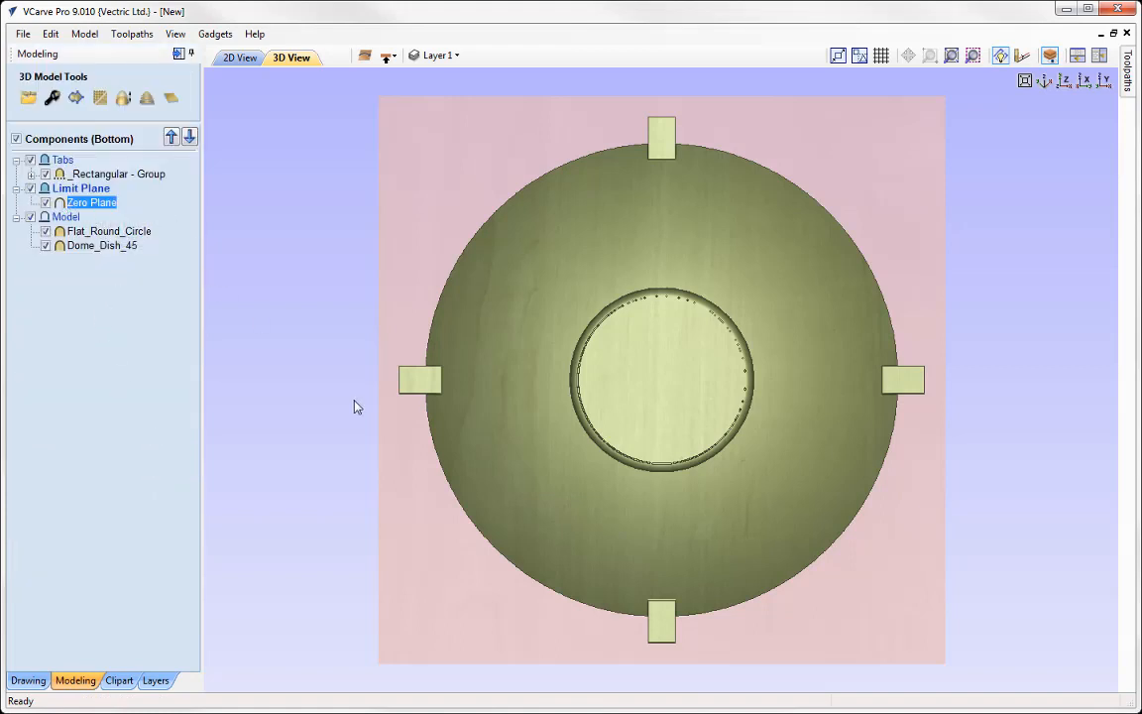
Step: Recalculate the bottom side's 3D Finish toolpath with its existing settings and preview its cut in the 3D view
{"action": "left_click", "coordinate": [179, 56]}
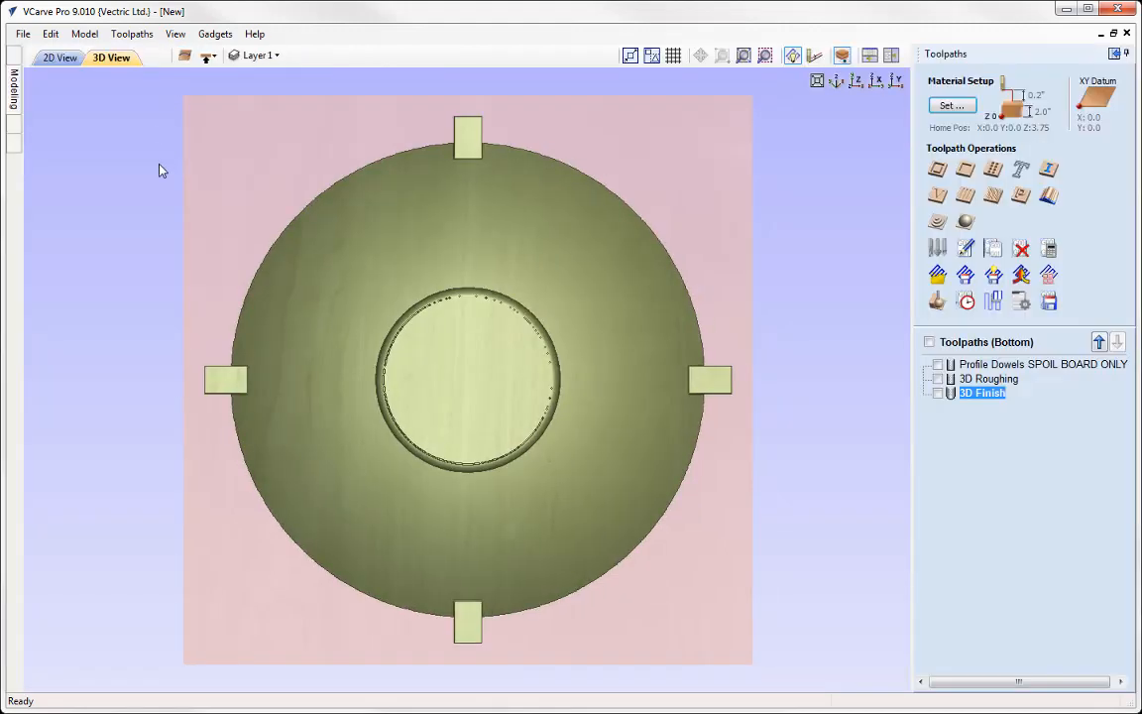
{"action": "double_click", "coordinate": [984, 394]}
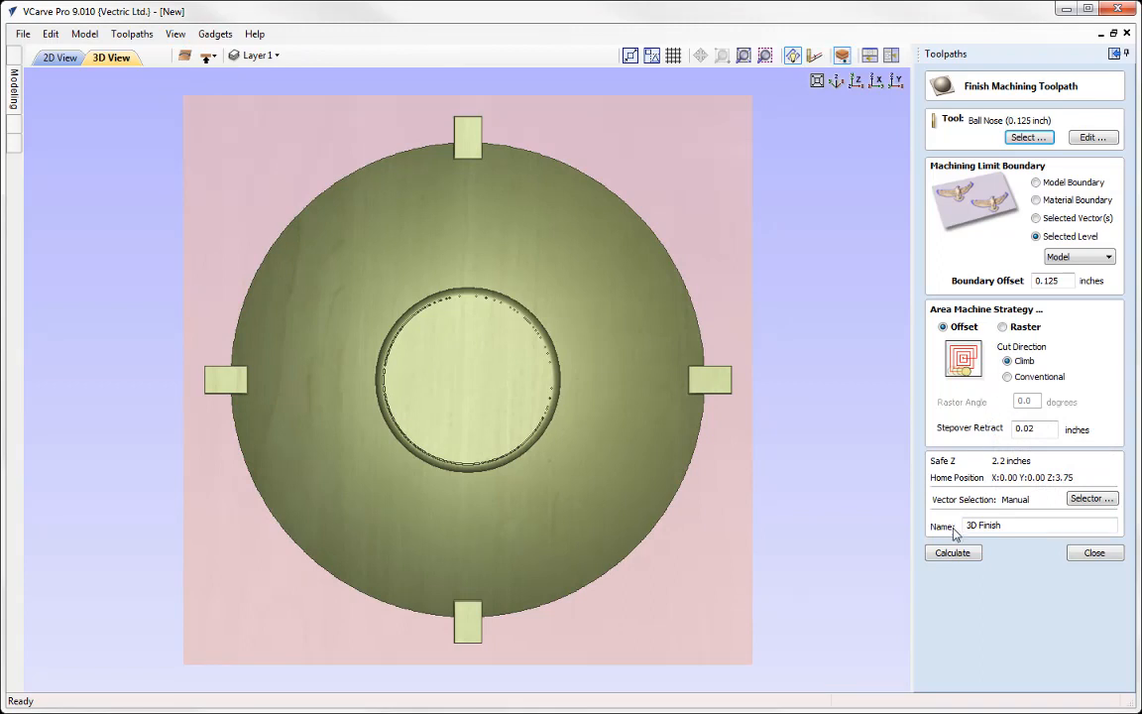
{"action": "left_click", "coordinate": [954, 554]}
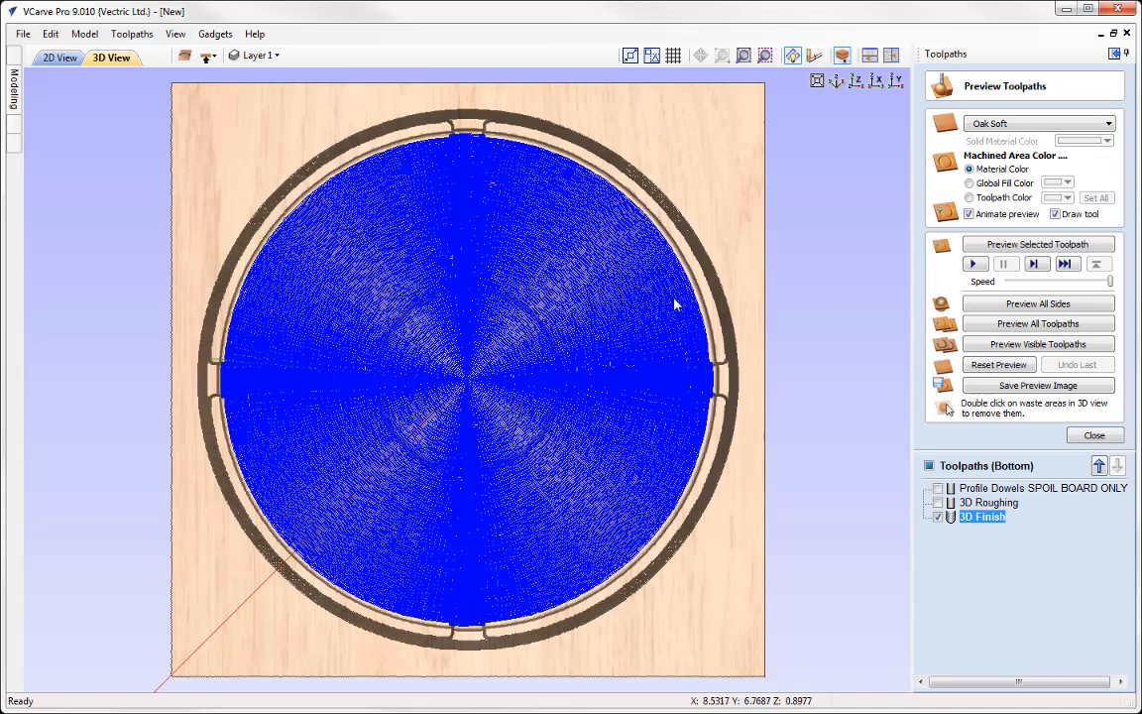
{"action": "left_click", "coordinate": [1037, 244]}
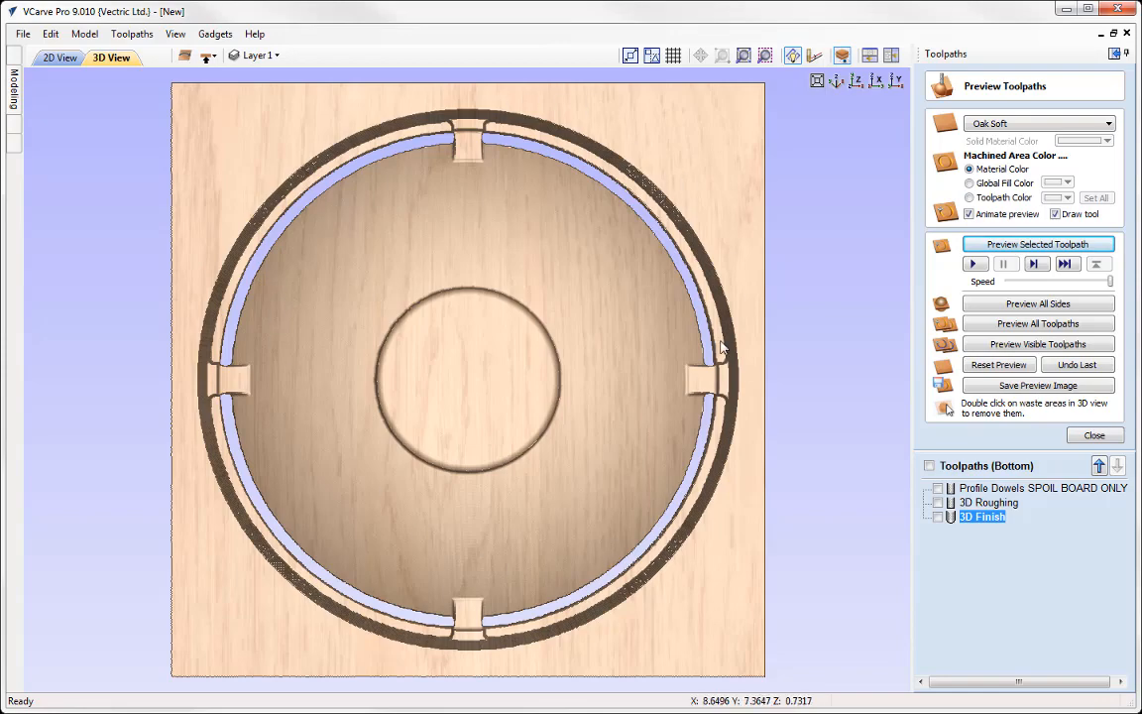
{"action": "left_click_drag", "start_coordinate": [726, 331], "coordinate": [907, 86]}
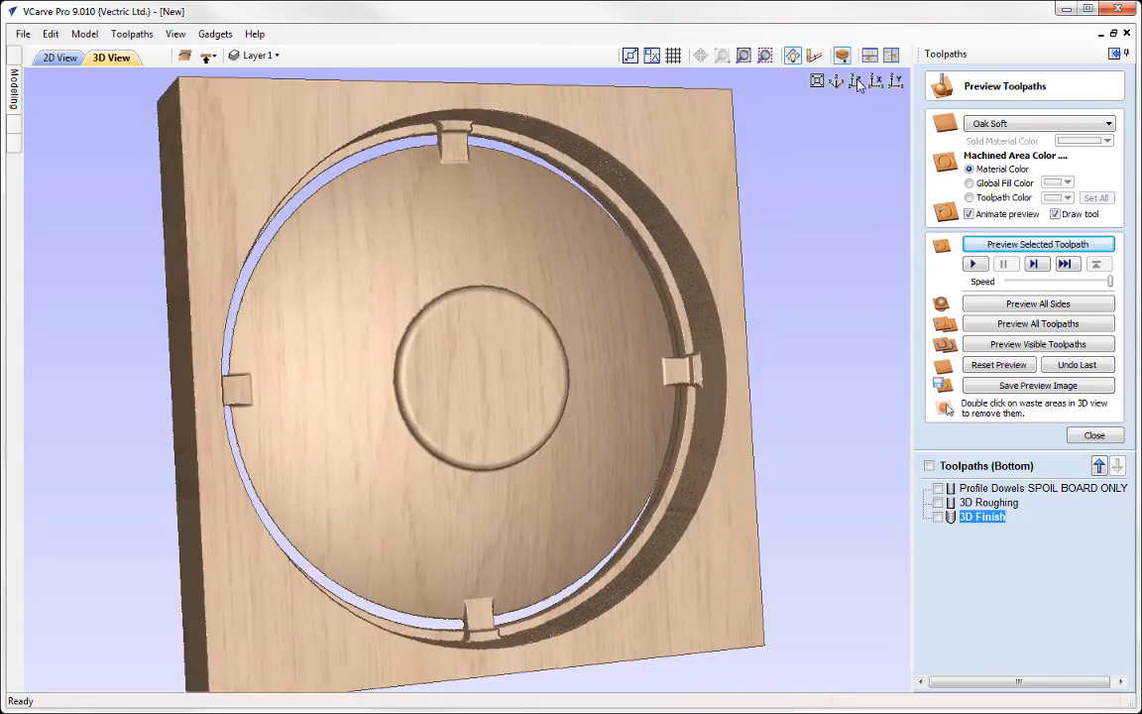
{"action": "left_click", "coordinate": [857, 82]}
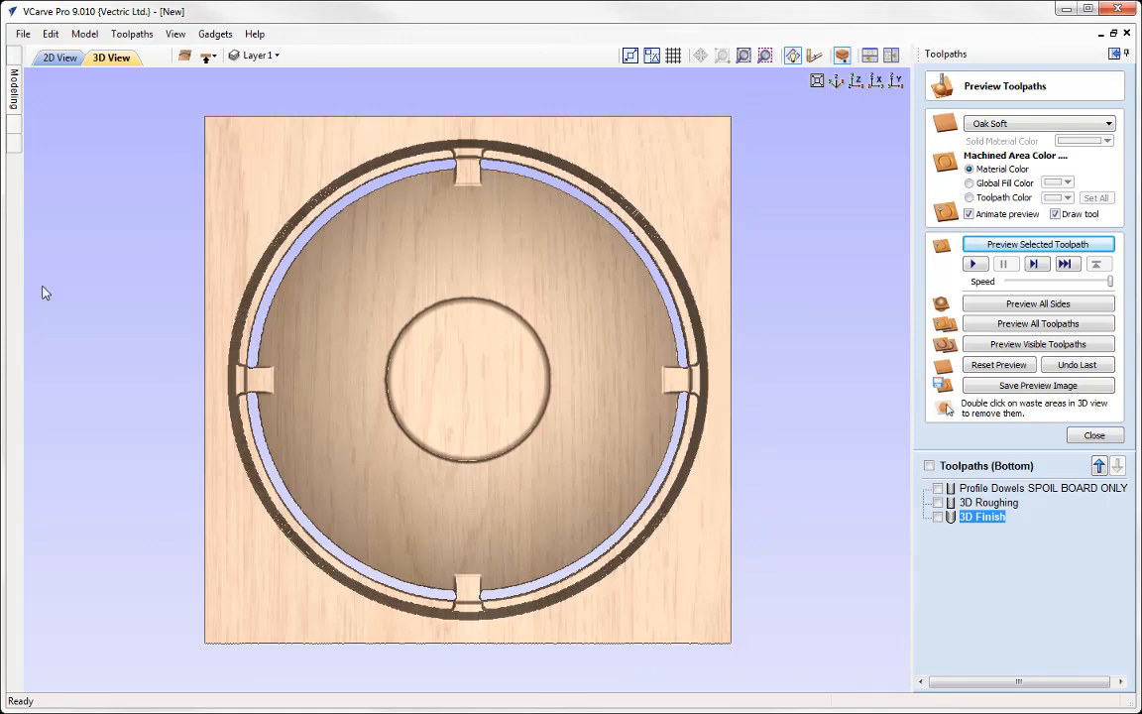
{"action": "left_click", "coordinate": [1094, 435]}
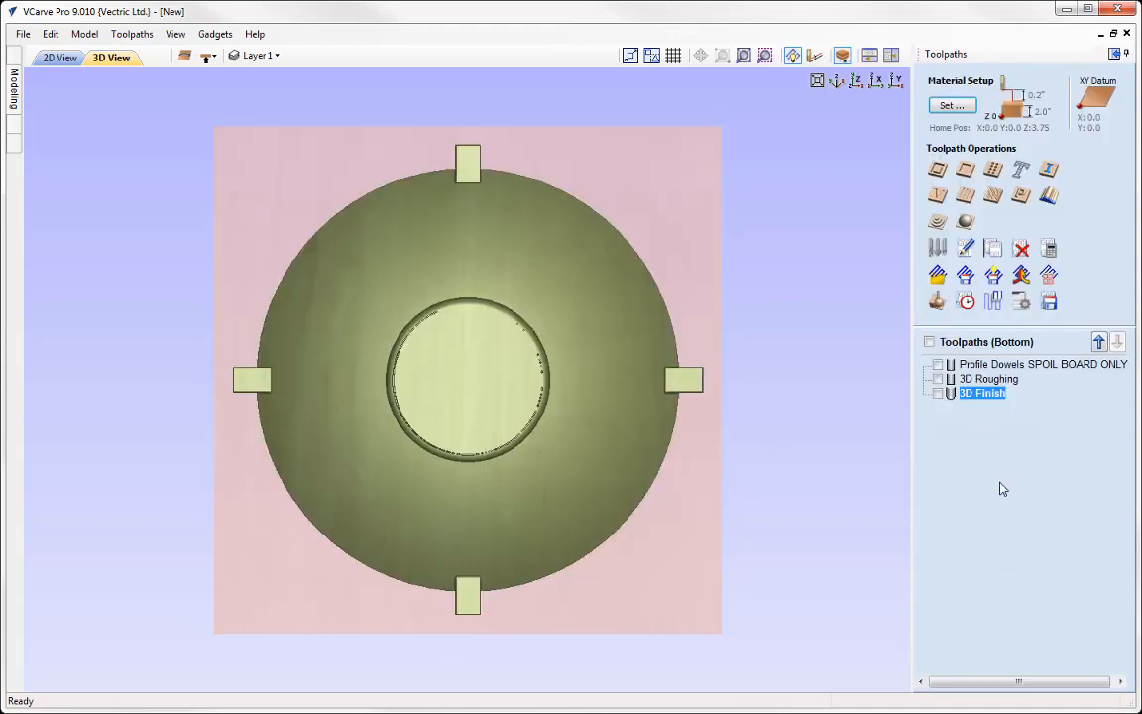
Step: Place the Weave6-iii clipart from the Weaves library on the top side and enlarge it about its centre to about 7.62 inches across
{"action": "left_click", "coordinate": [1112, 54]}
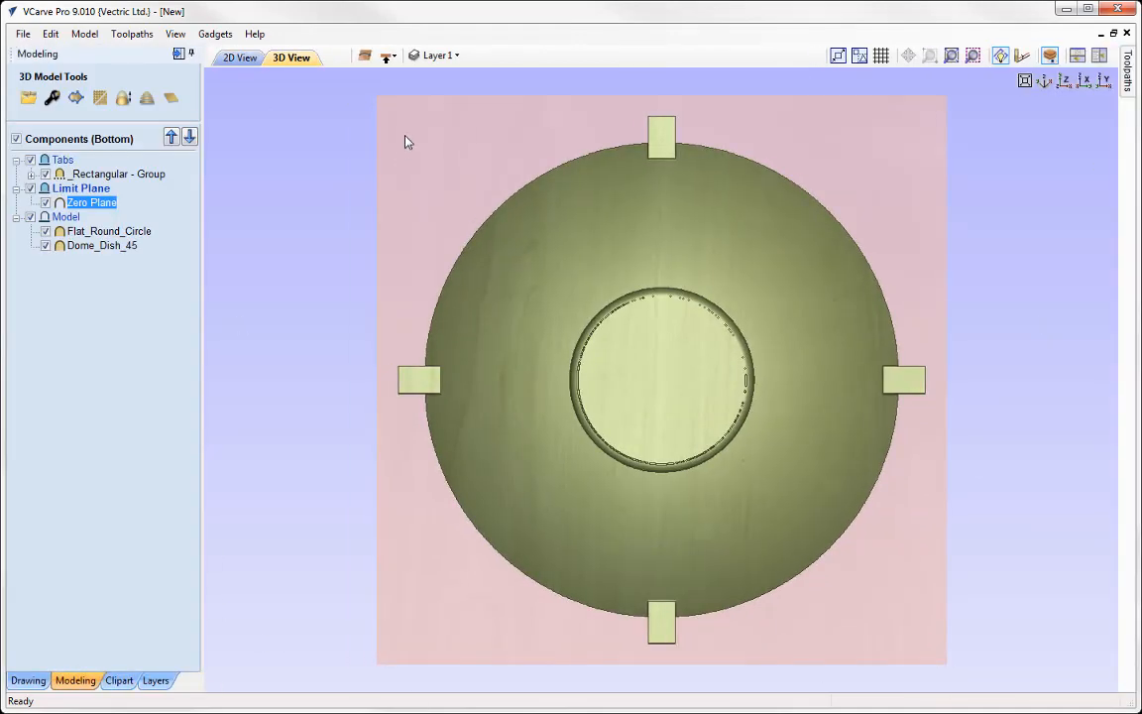
{"action": "left_click", "coordinate": [386, 57]}
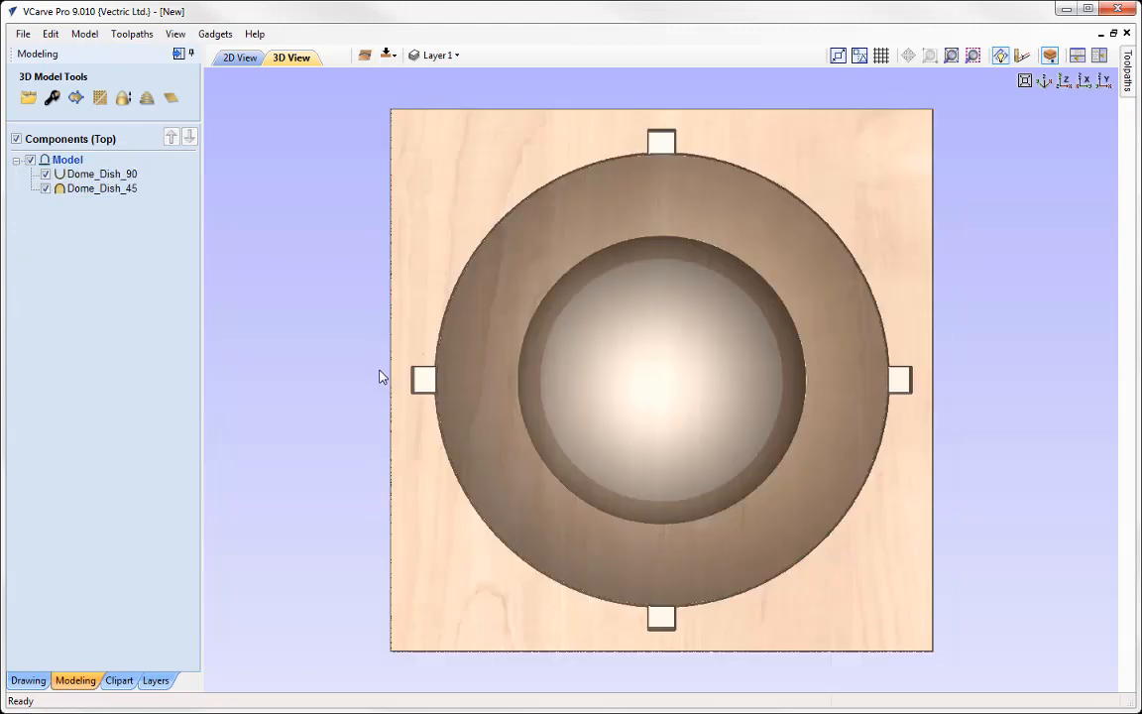
{"action": "left_click", "coordinate": [119, 680]}
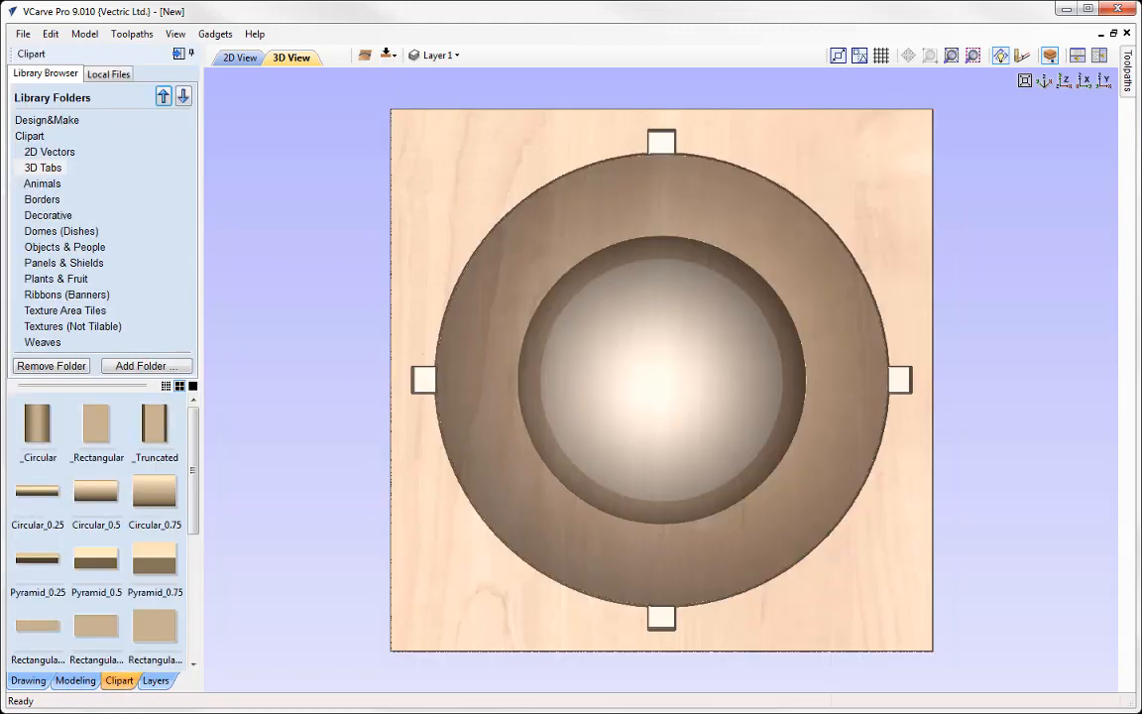
{"action": "left_click", "coordinate": [47, 215]}
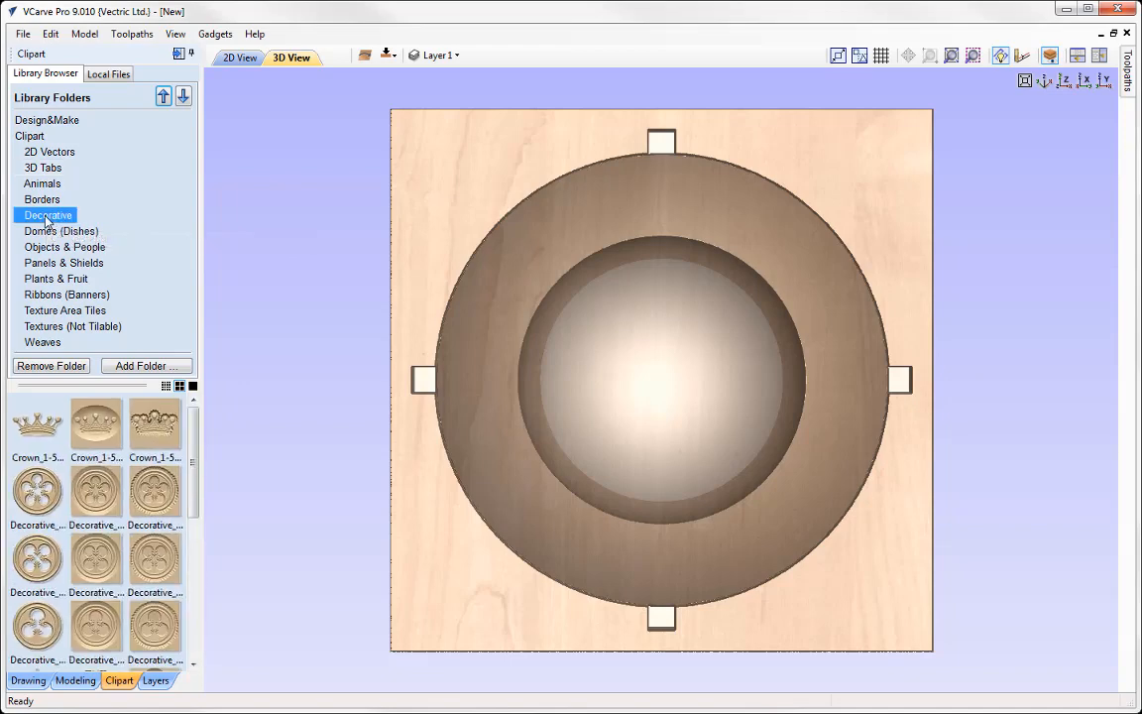
{"action": "left_click", "coordinate": [36, 344]}
{"action": "scroll", "coordinate": [83, 555], "scroll_direction": "down", "scroll_amount": 10}
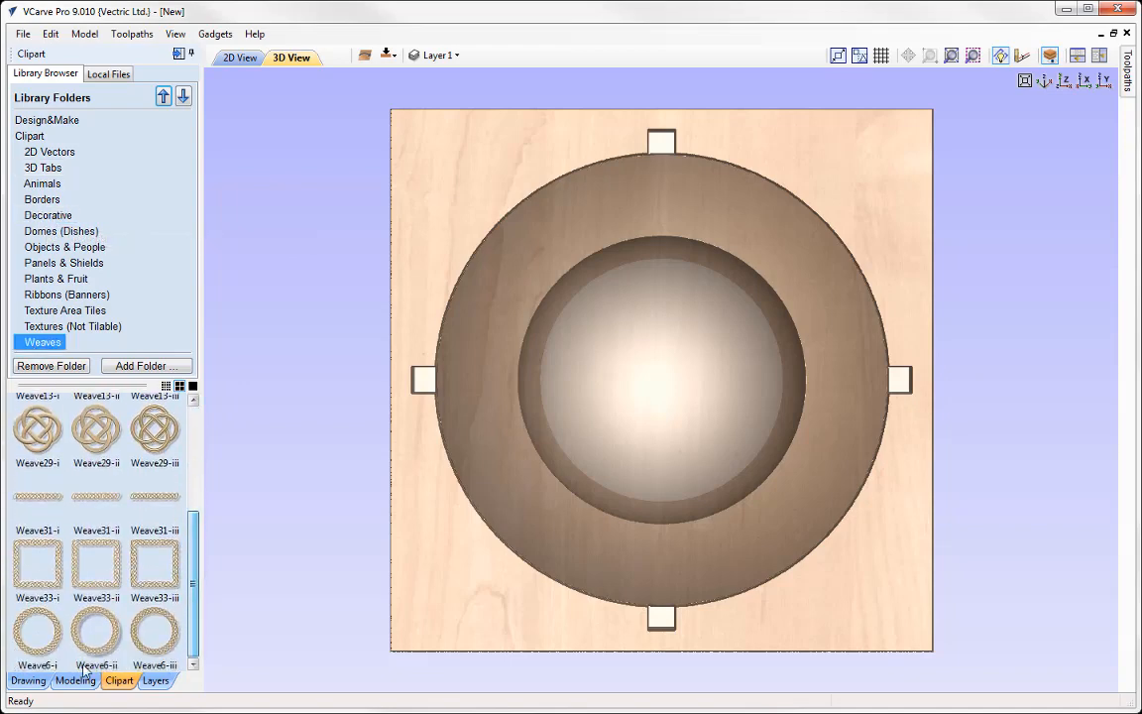
{"action": "left_click", "coordinate": [137, 620]}
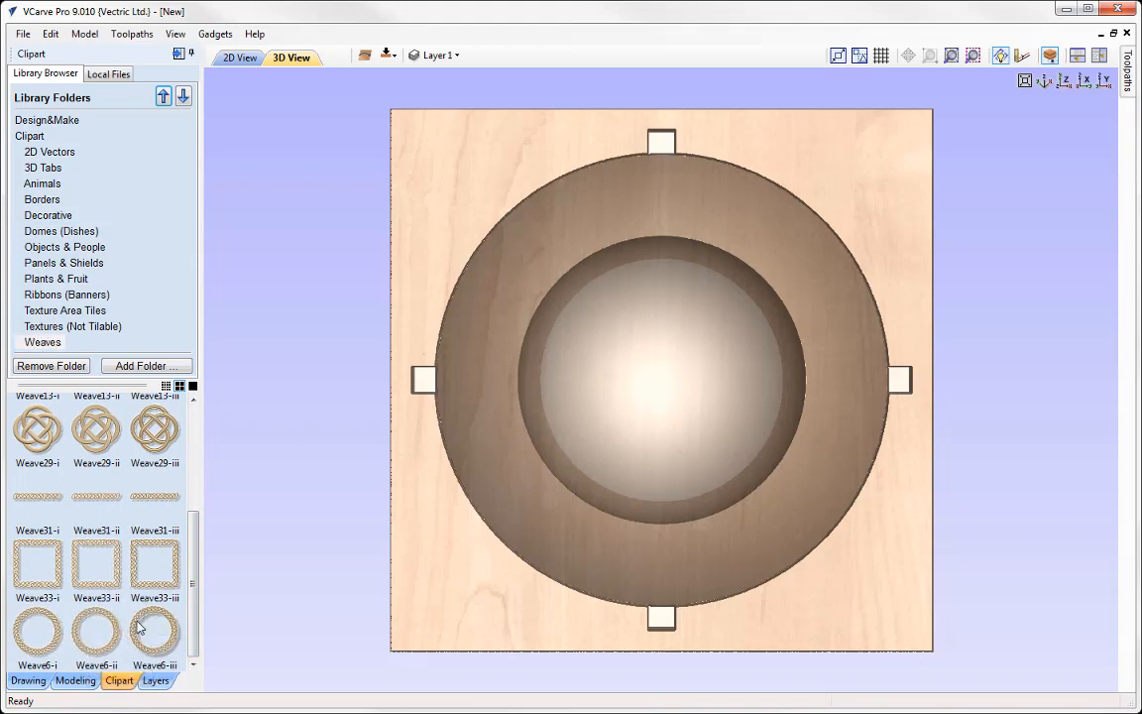
{"action": "left_click_drag", "start_coordinate": [137, 625], "coordinate": [644, 349]}
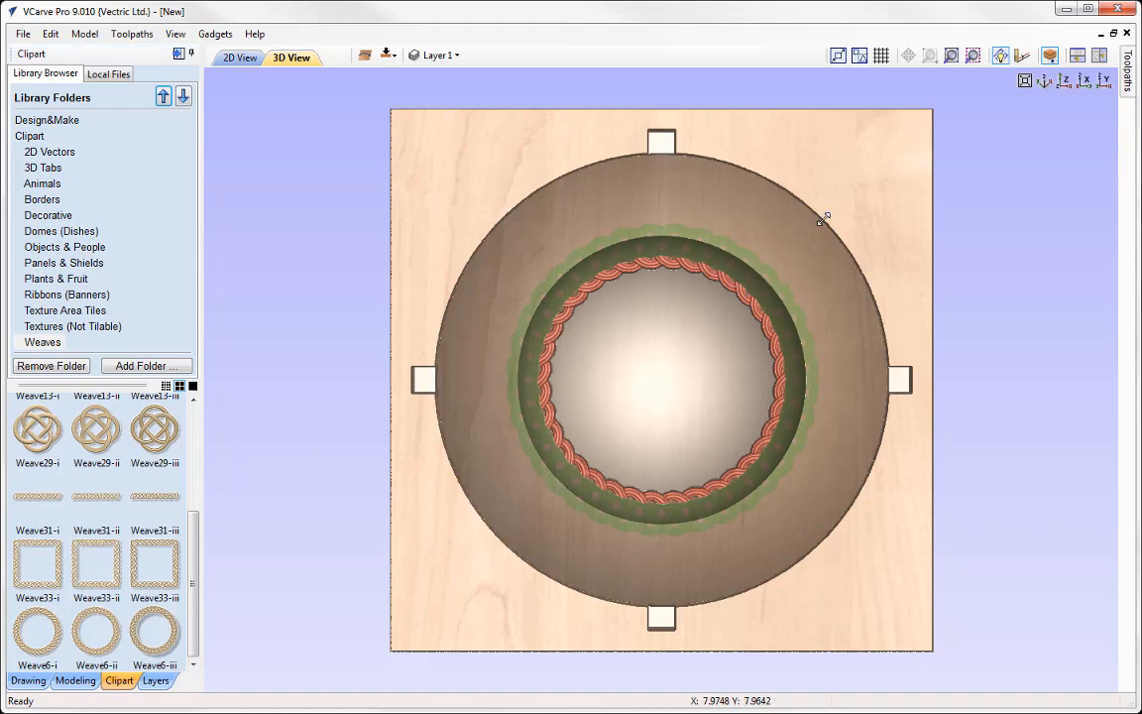
{"action": "left_click_drag", "start_coordinate": [821, 219], "coordinate": [874, 128]}
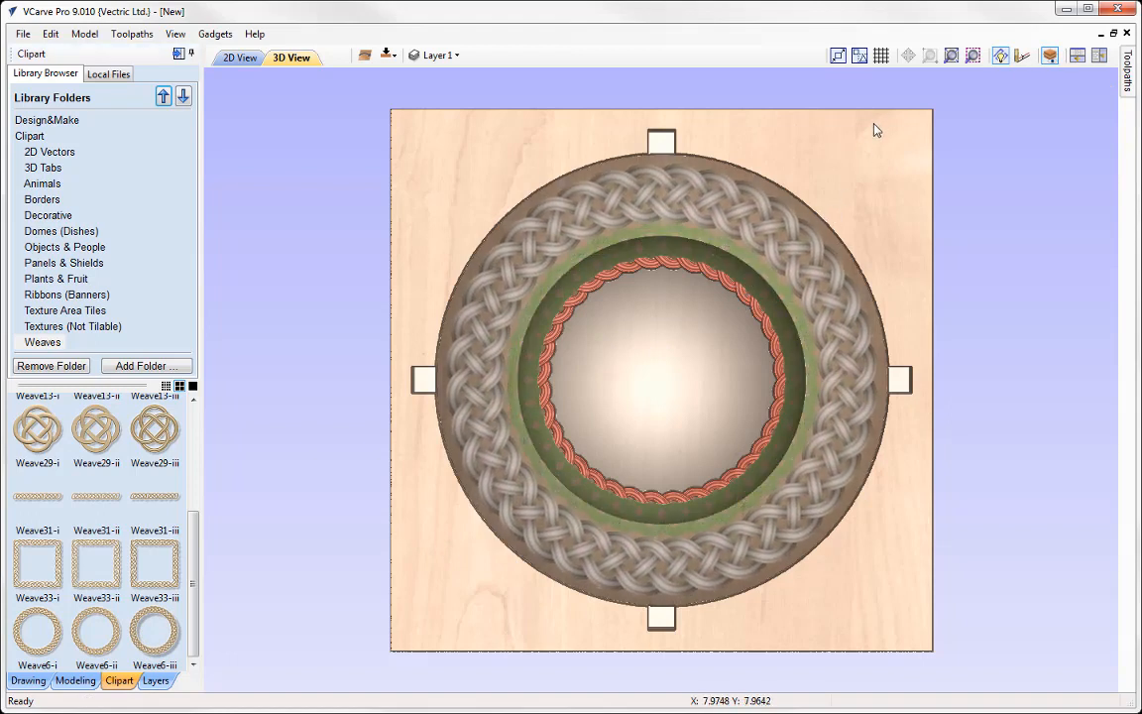
Step: Set the combine mode of the Weave6-iii component to Add, then deselect the component
{"action": "left_click", "coordinate": [76, 680]}
{"action": "right_click", "coordinate": [103, 175]}
{"action": "mouse_move", "coordinate": [234, 181]}
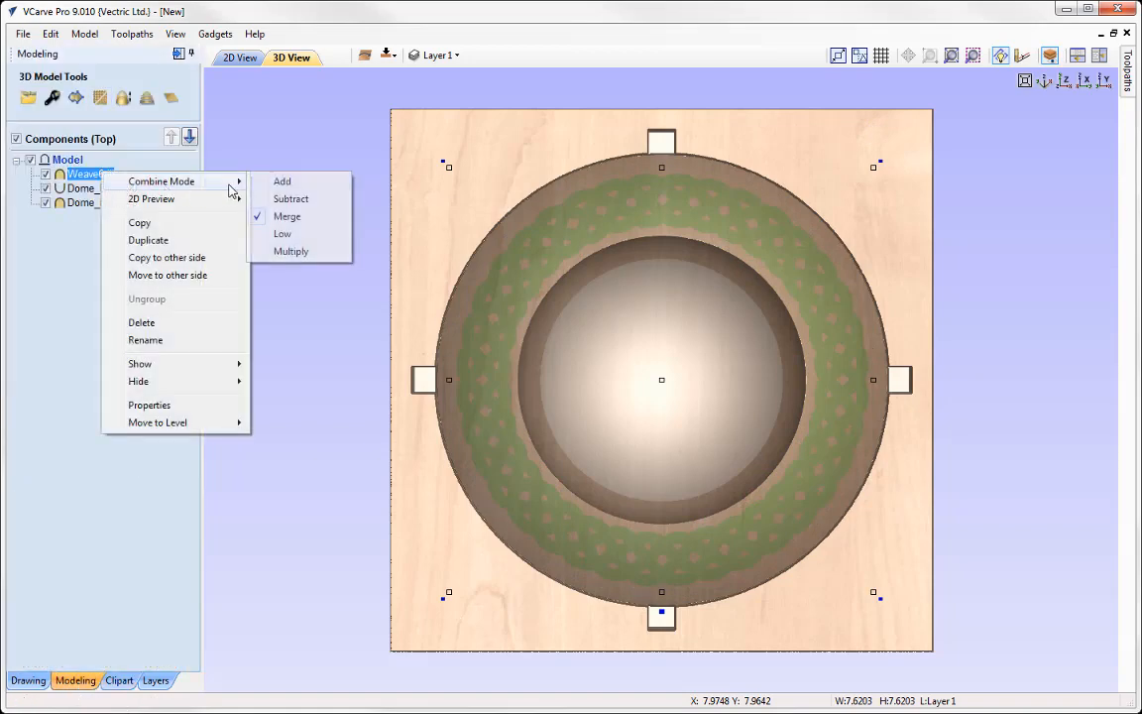
{"action": "left_click", "coordinate": [310, 181]}
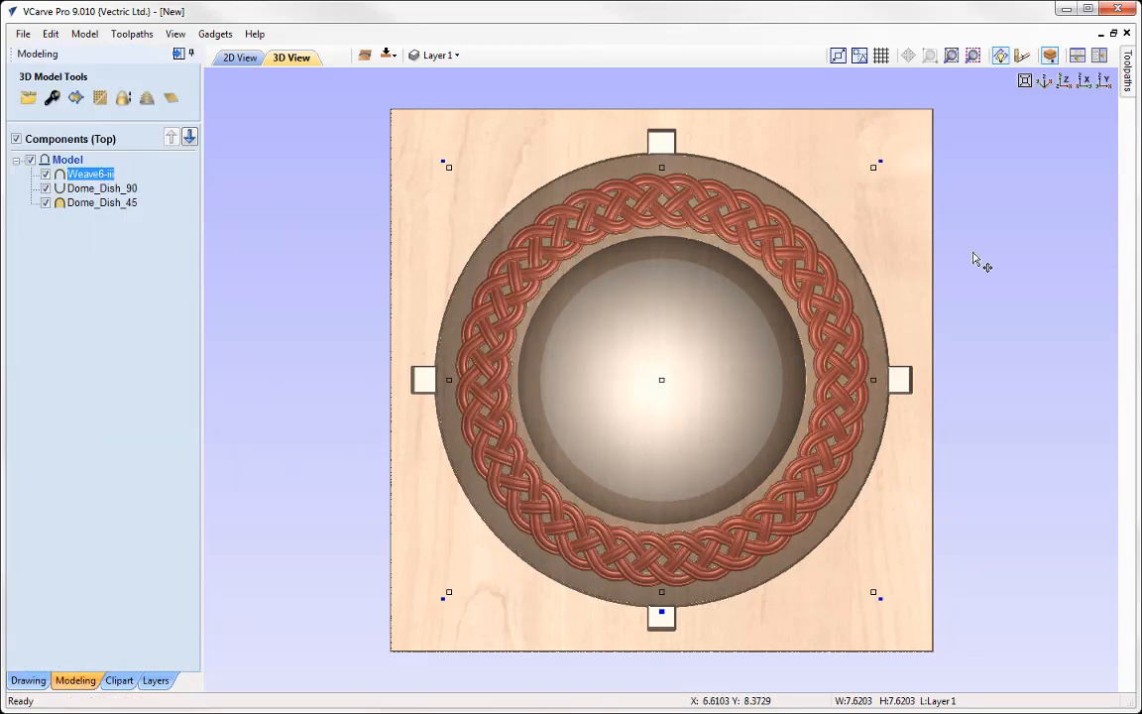
{"action": "left_click", "coordinate": [1027, 250]}
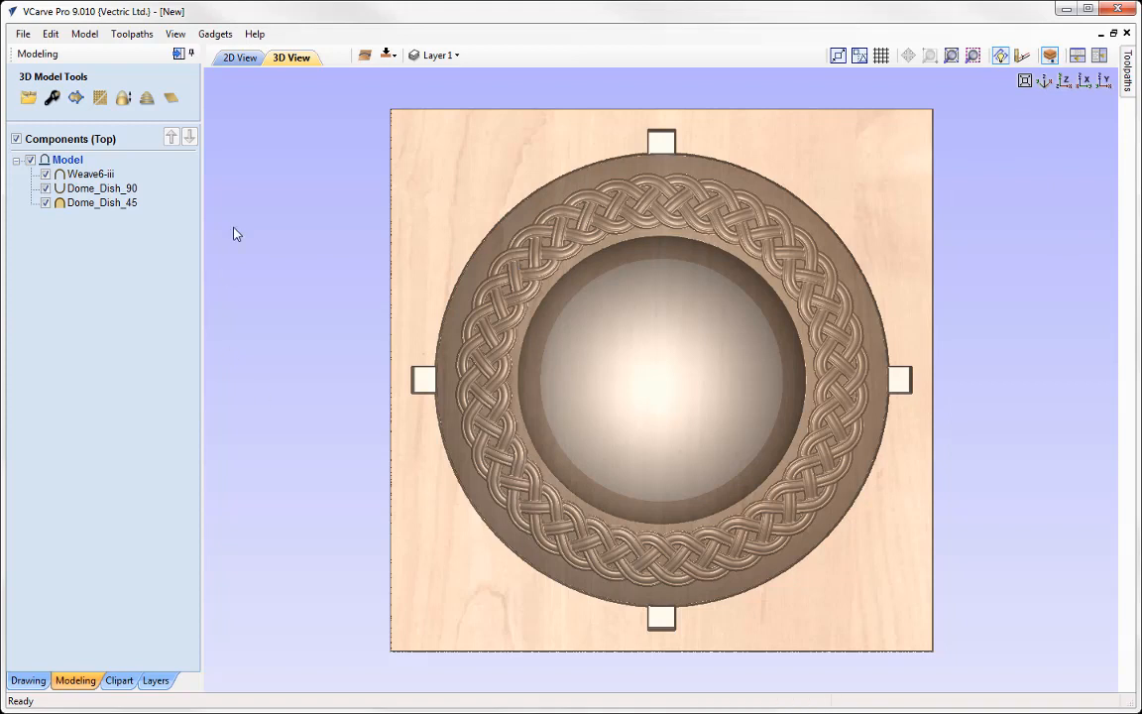
Step: Hide the Weave6-iii component and draw a circle 5.6 inches in diameter centred at X 5.0, Y 5.0 in the 2D view
{"action": "left_click", "coordinate": [46, 174]}
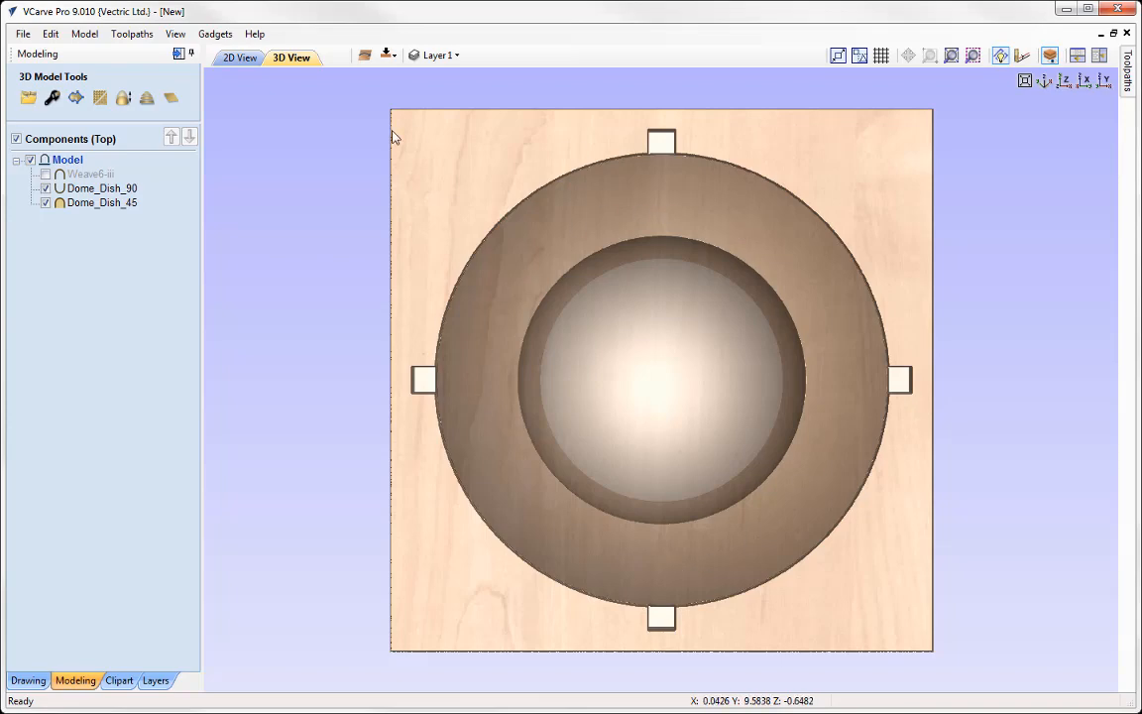
{"action": "left_click", "coordinate": [1098, 56]}
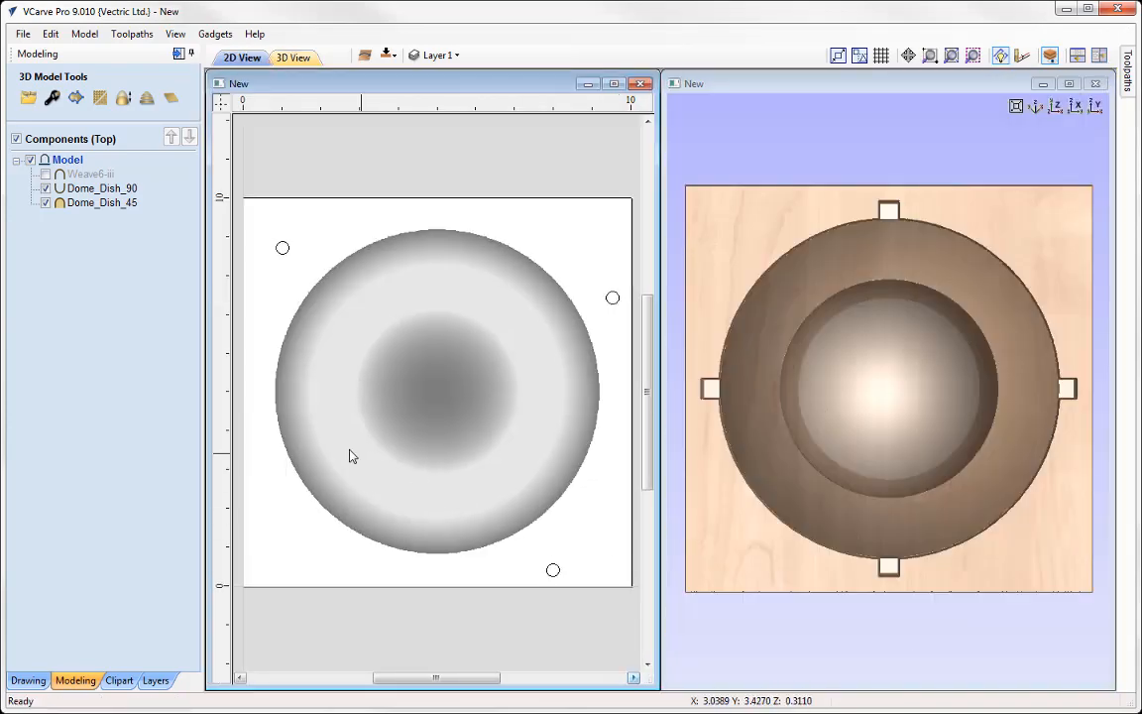
{"action": "left_click", "coordinate": [27, 680]}
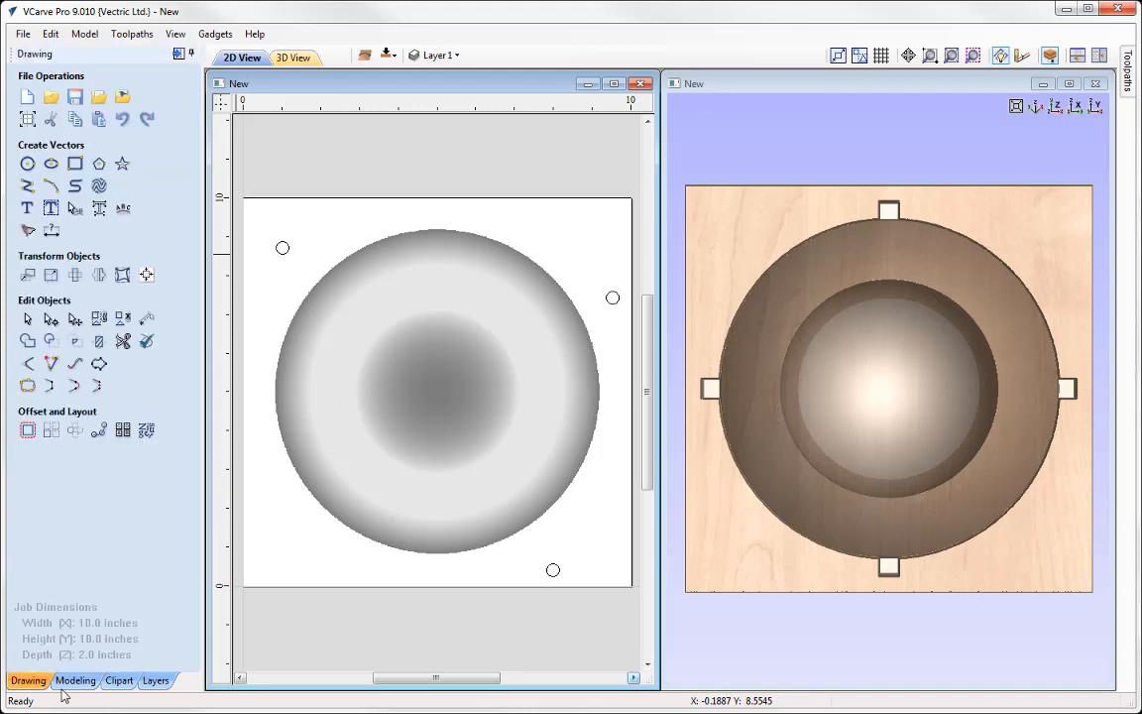
{"action": "left_click", "coordinate": [27, 163]}
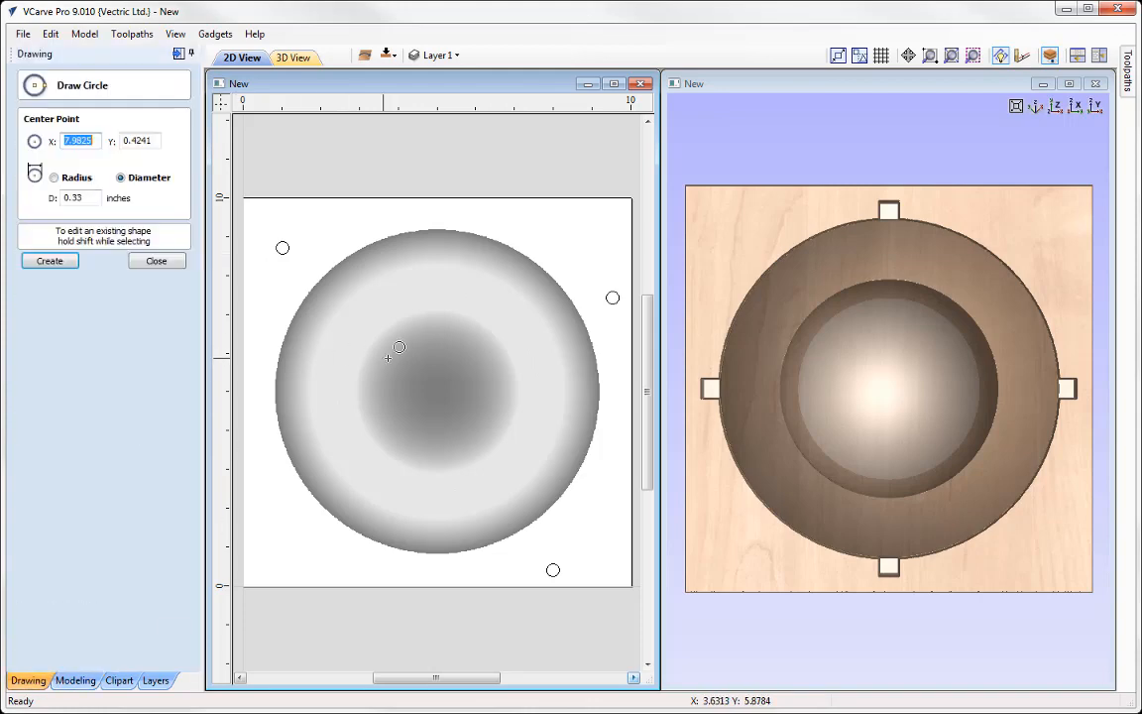
{"action": "left_click", "coordinate": [437, 392]}
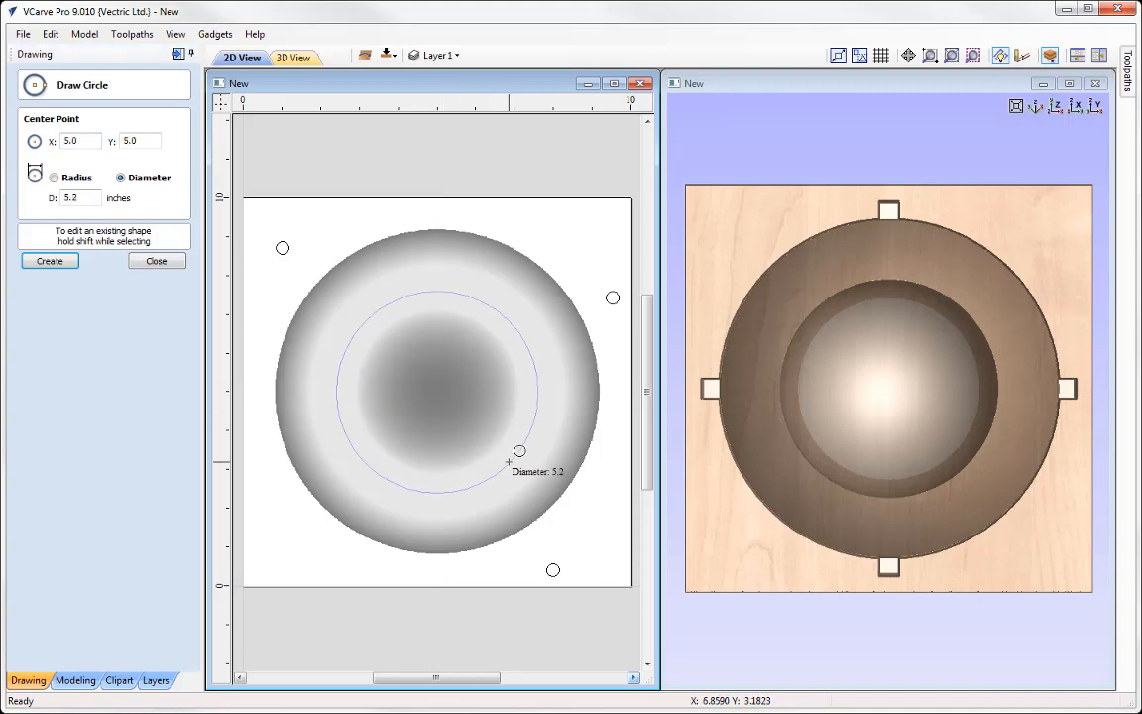
{"action": "left_click", "coordinate": [514, 469]}
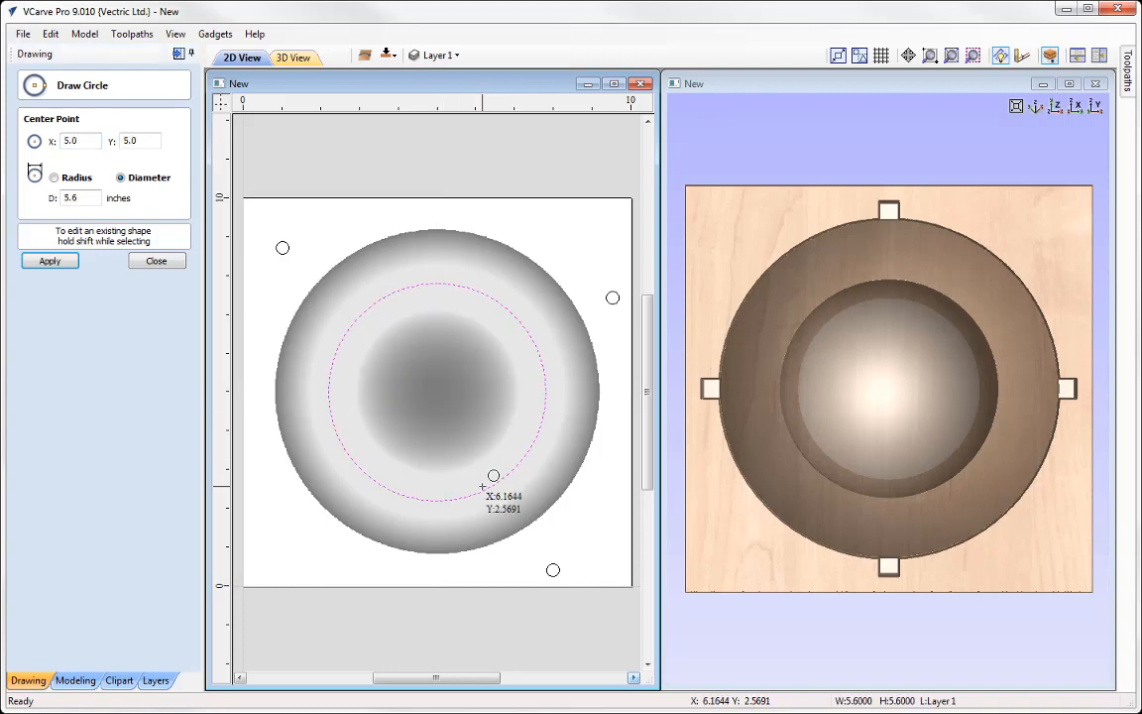
{"action": "key", "text": "Escape"}
Step: Enlarge the circle around the dish's hollow about its centre to about 6.0 inches in diameter
{"action": "left_click", "coordinate": [461, 401]}
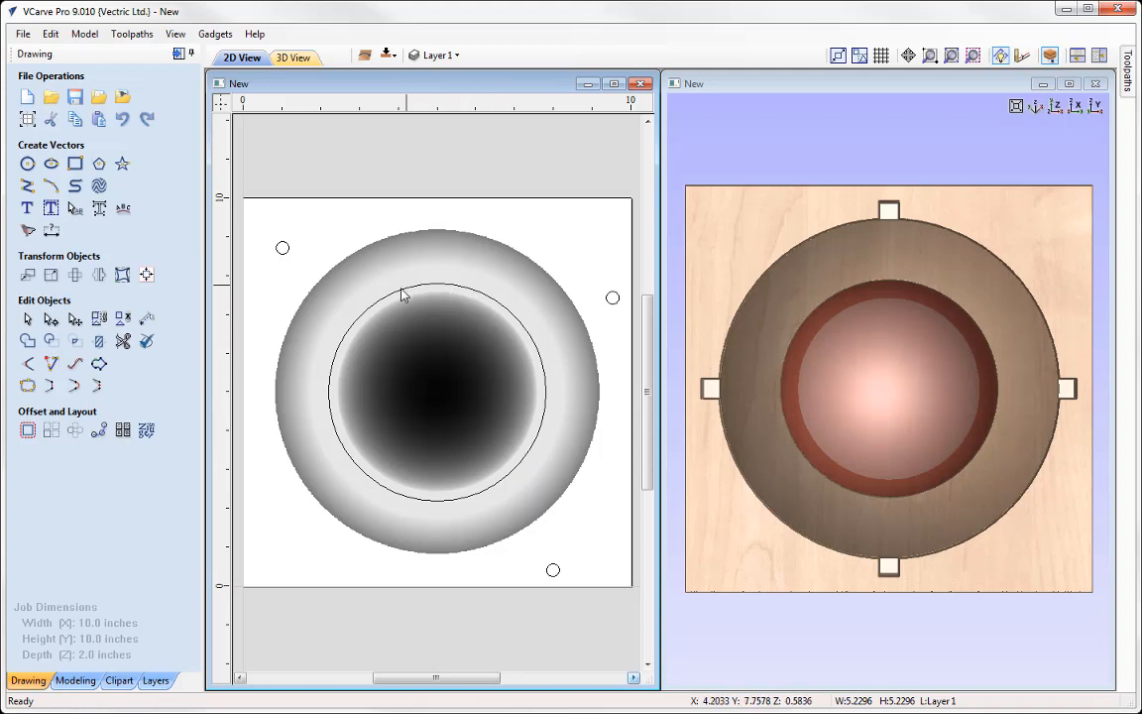
{"action": "left_click", "coordinate": [434, 286]}
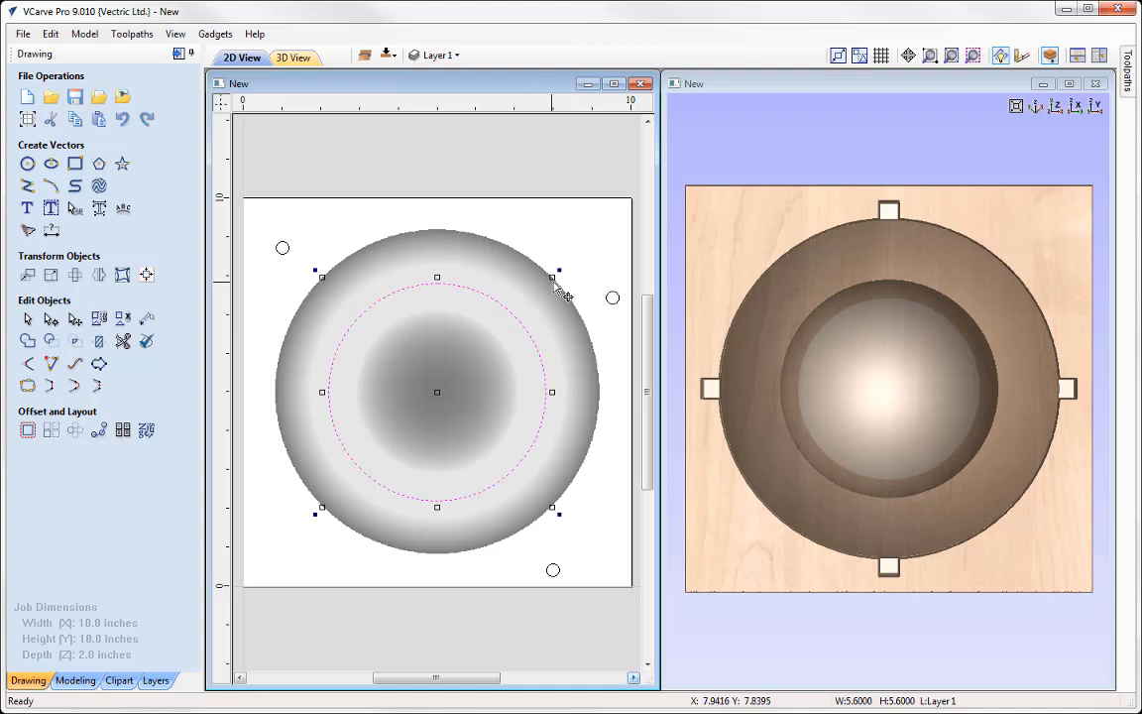
{"action": "left_click_drag", "start_coordinate": [553, 279], "coordinate": [555, 274]}
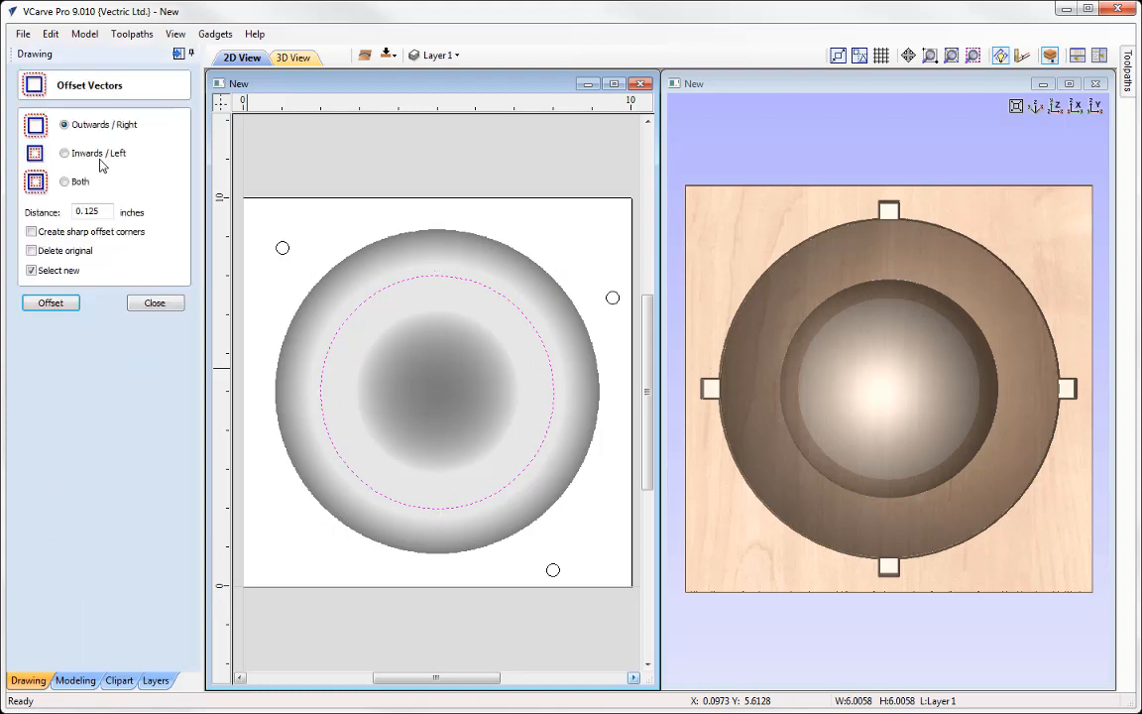
Step: Offset the enlarged circle outwards six times by 0.125 inches, each time from the newest circle and keeping the originals
{"action": "left_click", "coordinate": [54, 304]}
{"action": "left_click", "coordinate": [55, 306]}
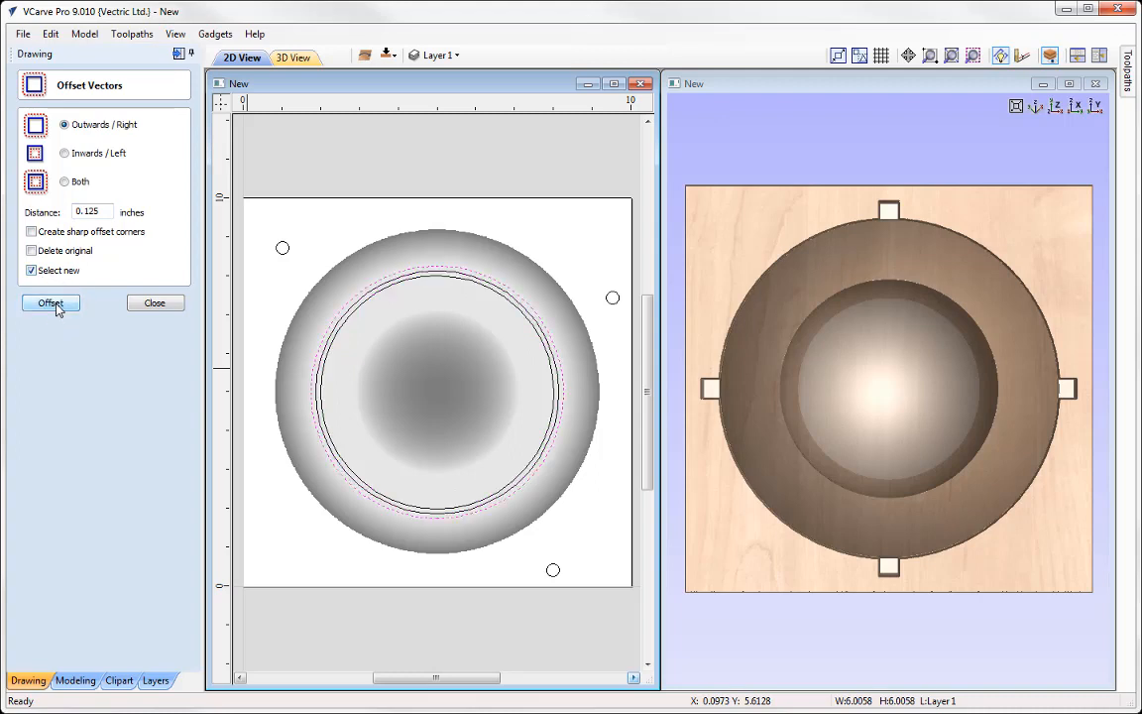
{"action": "left_click", "coordinate": [58, 309]}
{"action": "left_click", "coordinate": [58, 309]}
{"action": "left_click", "coordinate": [57, 309]}
{"action": "left_click", "coordinate": [57, 309]}
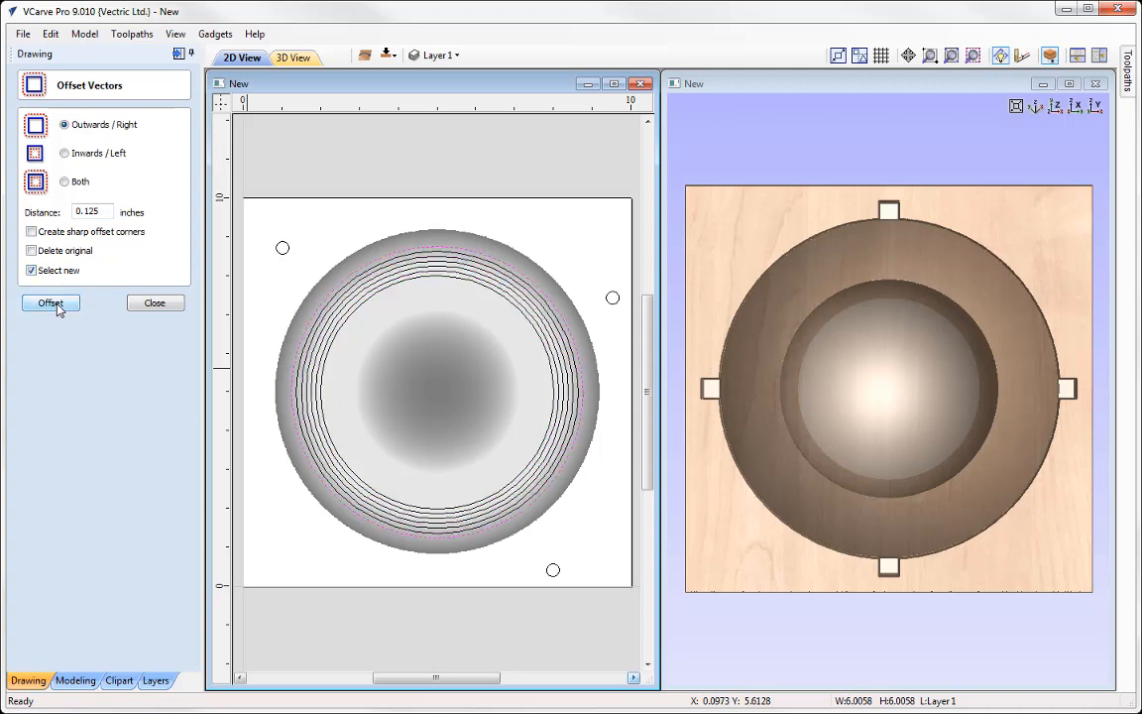
Step: Offset the newest circle outwards two more times by 0.125 inches, keeping the originals and selecting each new one
{"action": "left_click", "coordinate": [58, 310]}
{"action": "left_click", "coordinate": [57, 309]}
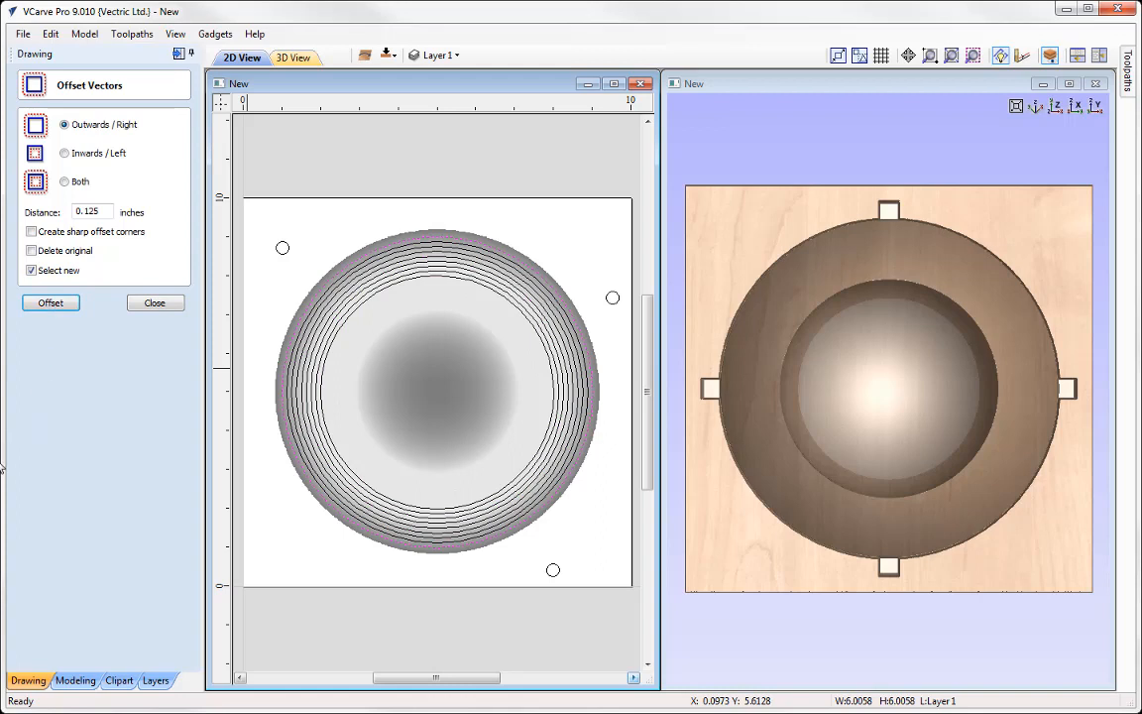
{"action": "left_click", "coordinate": [154, 302]}
Step: Calculate a texture toolpath using the nine concentric circles as pattern, with the 0.125 inch ball nose and projected onto the 3D model
{"action": "left_click_drag", "start_coordinate": [421, 236], "coordinate": [415, 226]}
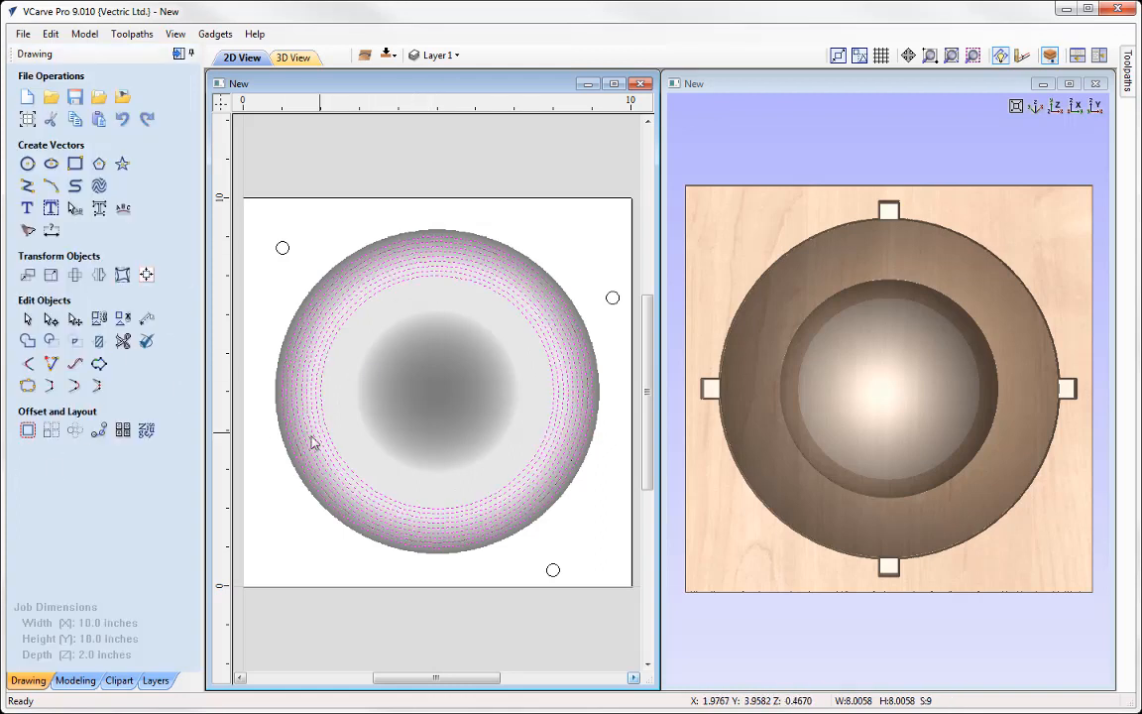
{"action": "left_click", "coordinate": [178, 54]}
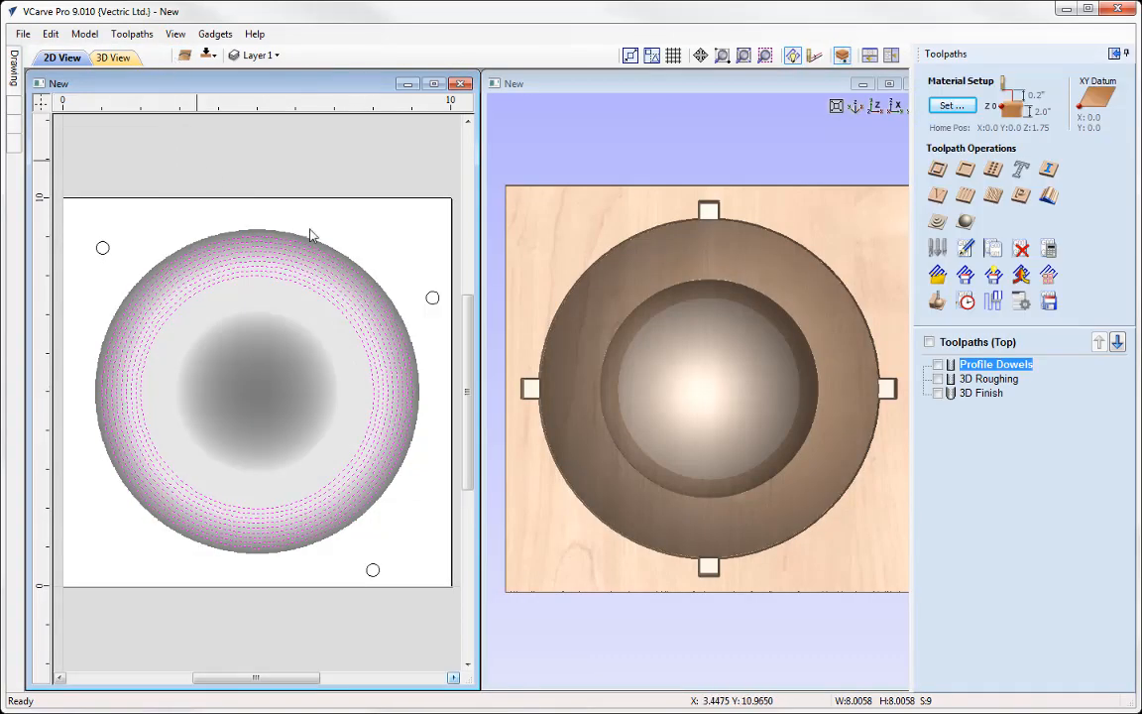
{"action": "left_click", "coordinate": [994, 197]}
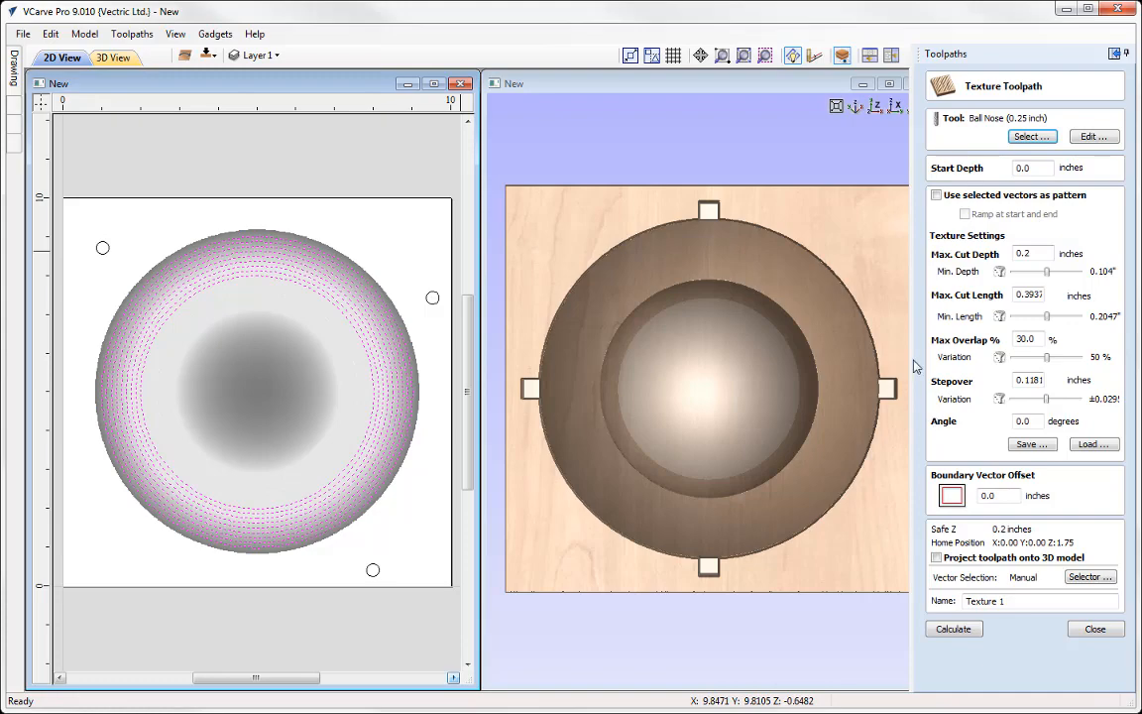
{"action": "left_click", "coordinate": [1031, 135]}
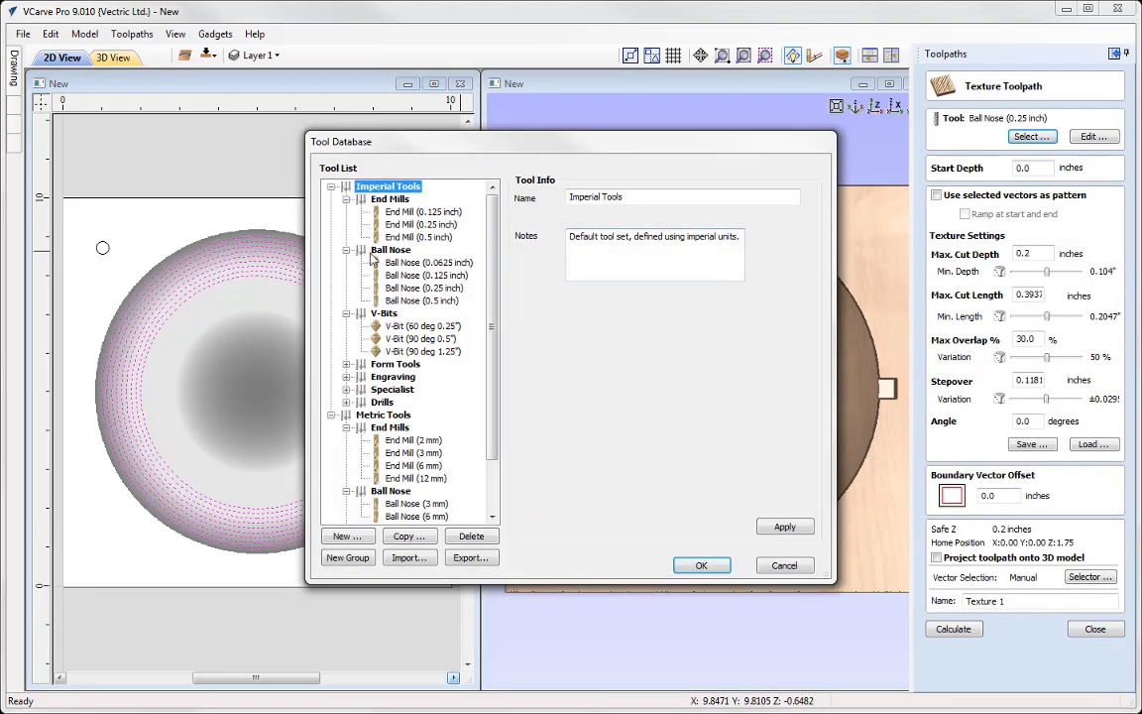
{"action": "left_click", "coordinate": [414, 276]}
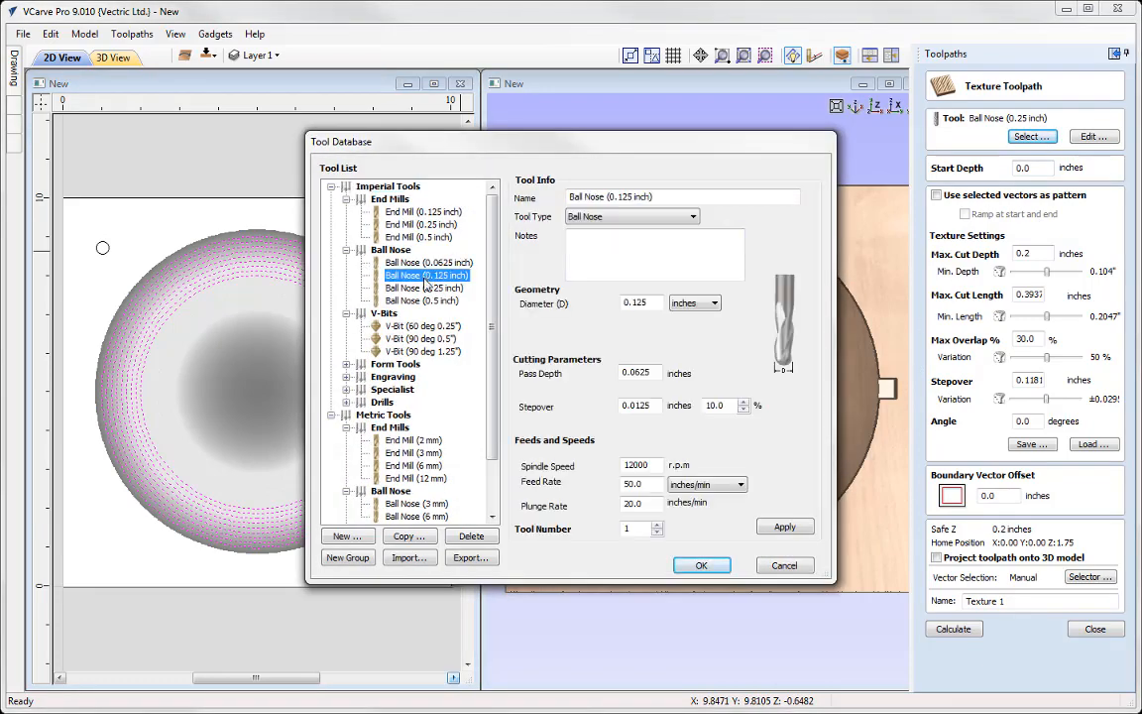
{"action": "left_click", "coordinate": [701, 564]}
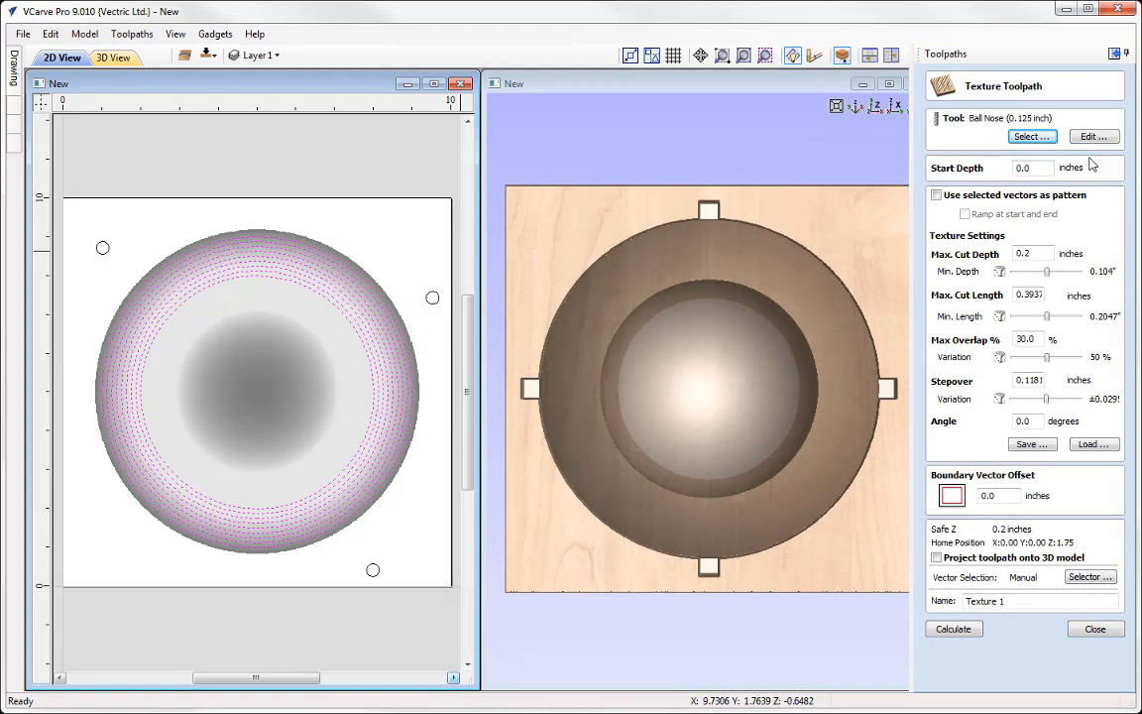
{"action": "left_click", "coordinate": [937, 195]}
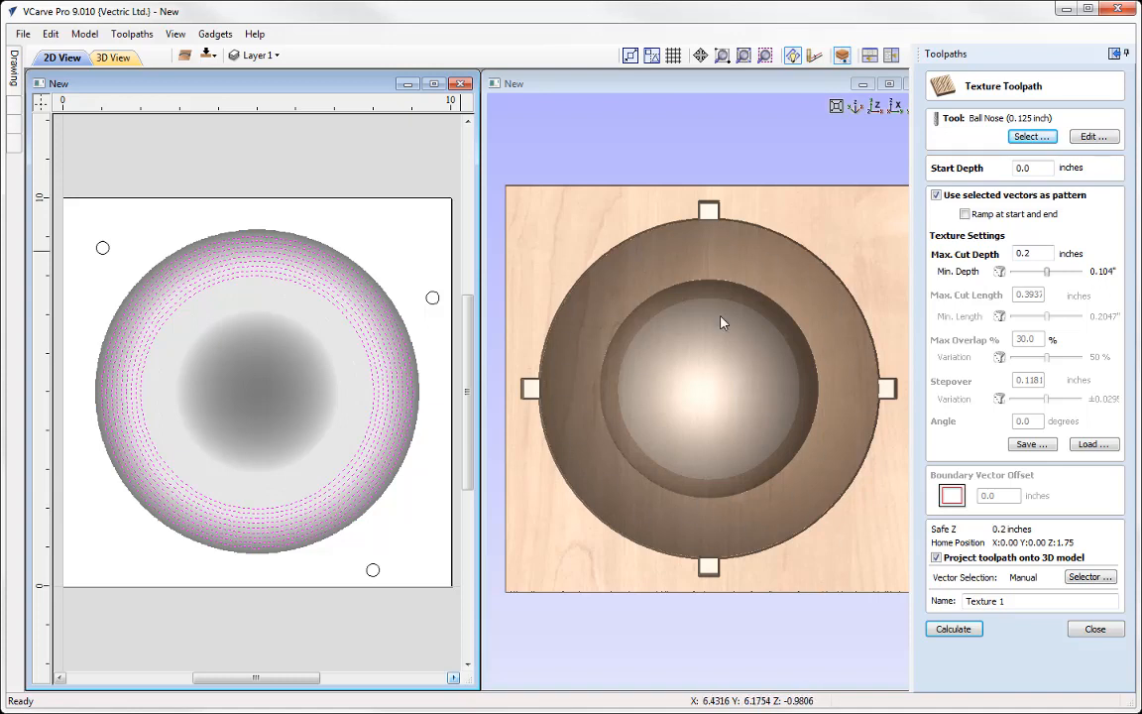
{"action": "left_click", "coordinate": [952, 630]}
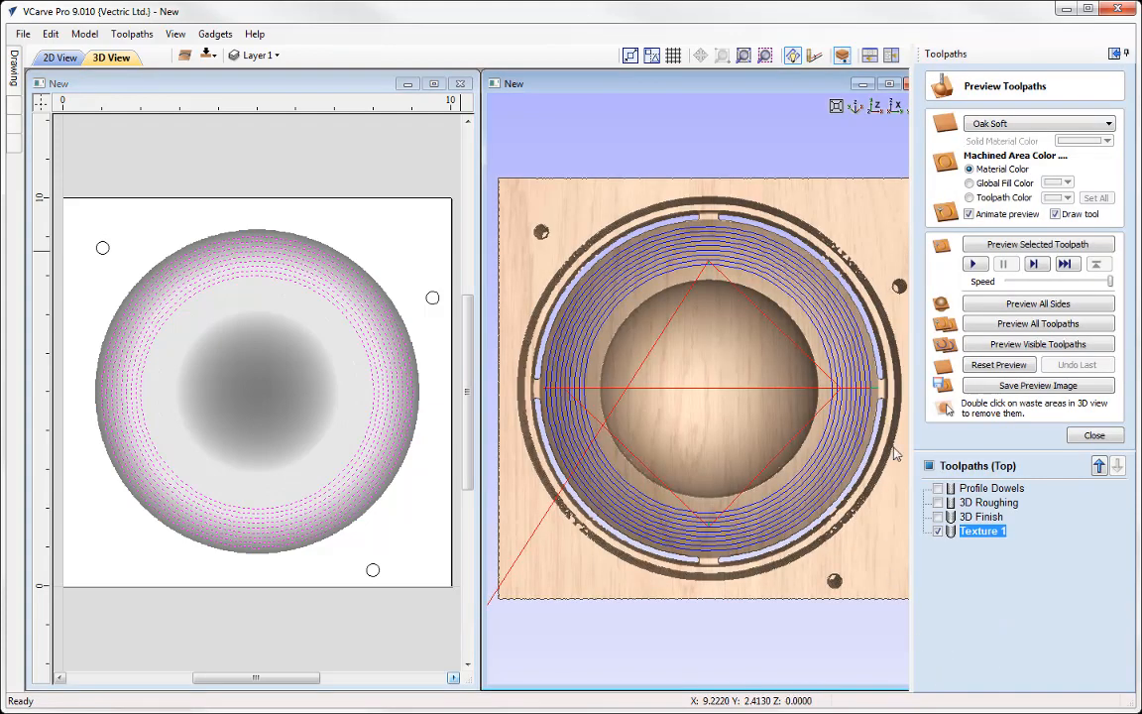
Step: Preview the Texture 1 toolpath and examine the grooves on the dish's rim from several angles
{"action": "left_click", "coordinate": [1015, 247]}
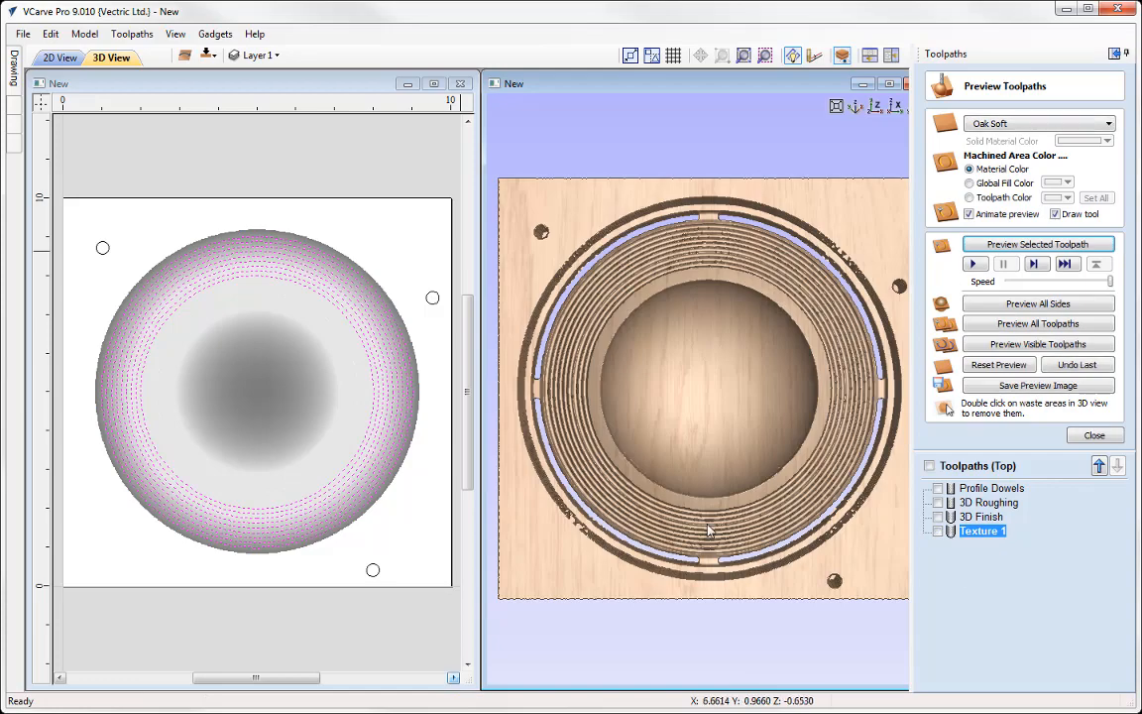
{"action": "left_click_drag", "start_coordinate": [722, 524], "coordinate": [693, 403]}
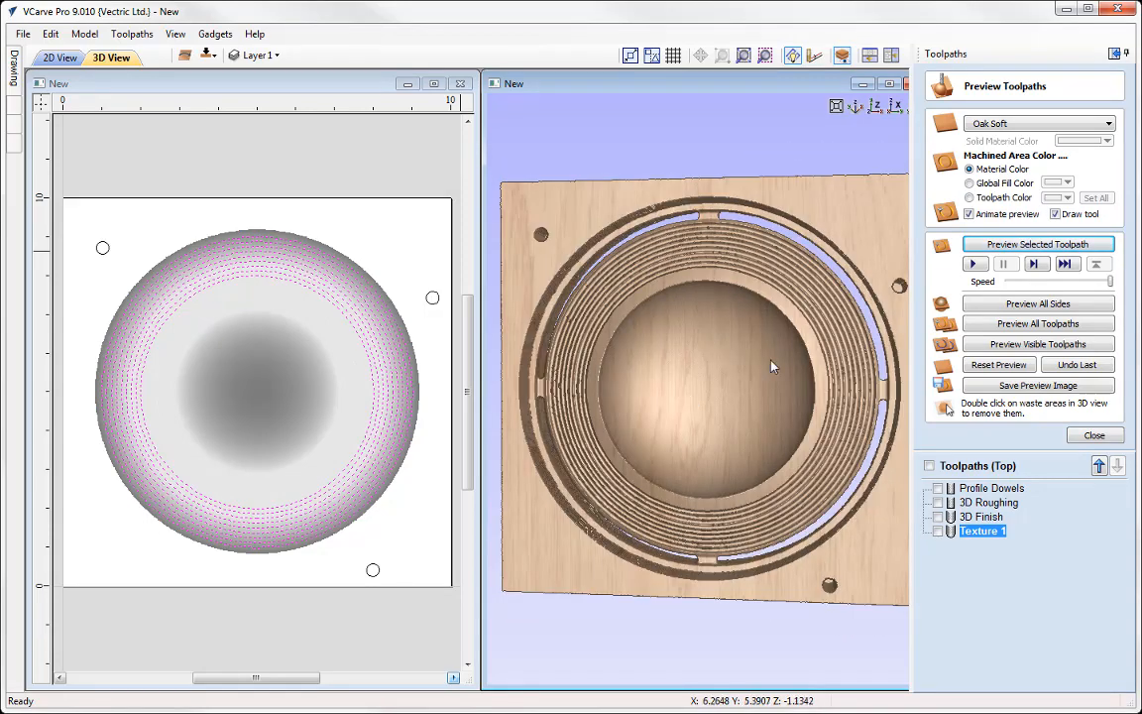
{"action": "left_click_drag", "start_coordinate": [682, 418], "coordinate": [761, 433]}
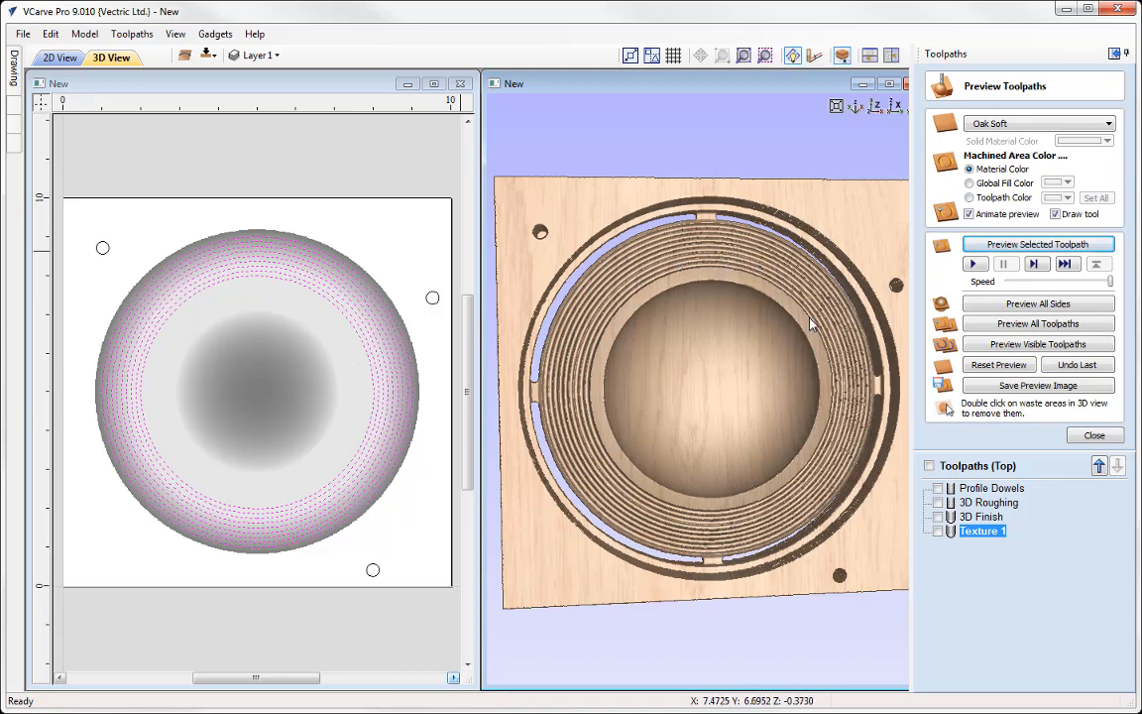
{"action": "left_click_drag", "start_coordinate": [723, 449], "coordinate": [678, 448]}
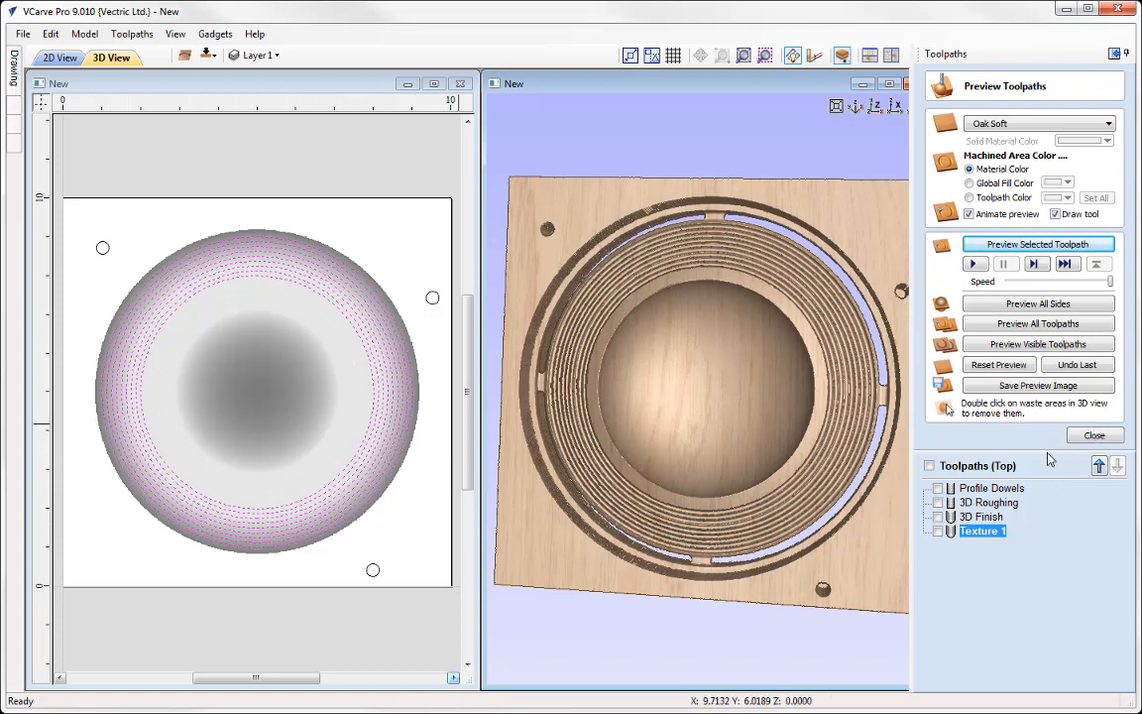
{"action": "left_click", "coordinate": [1094, 436]}
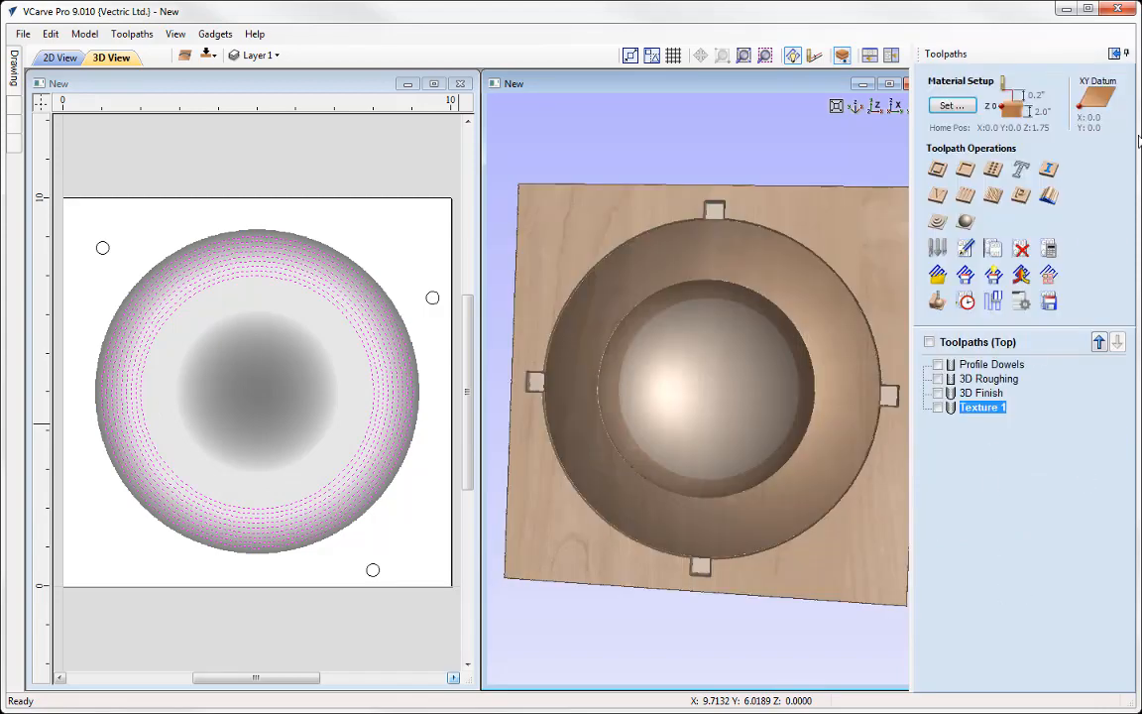
Step: Examine the nodes of the outermost circle in node editing mode
{"action": "left_click", "coordinate": [1115, 55]}
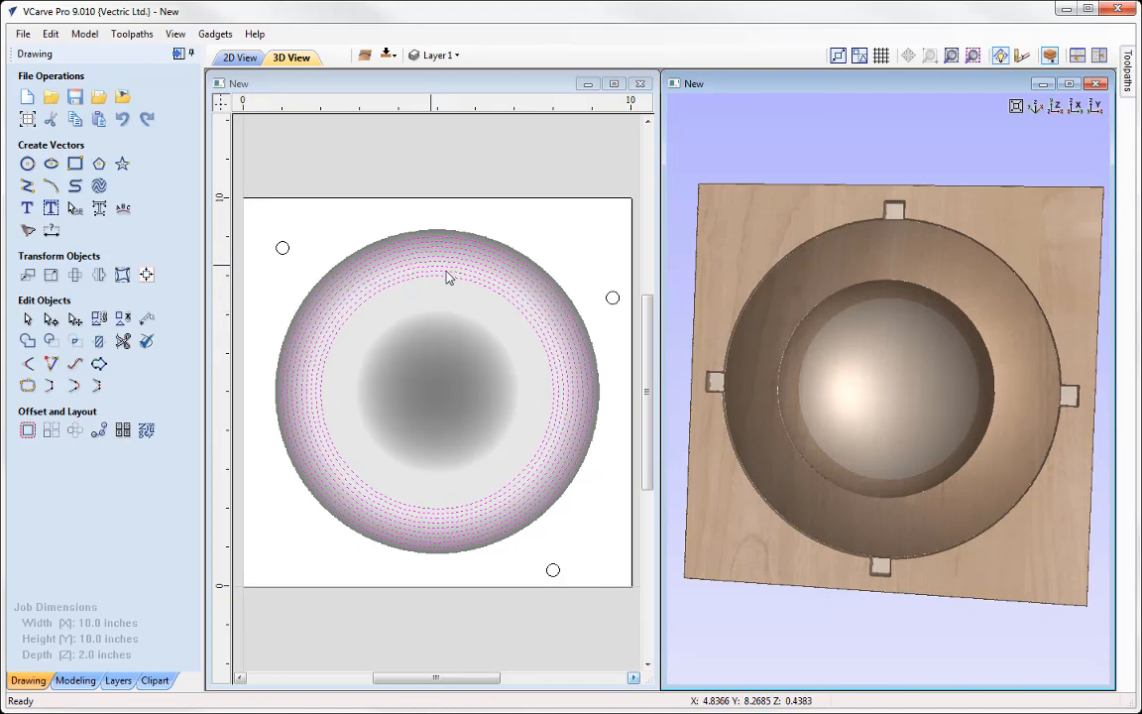
{"action": "left_click", "coordinate": [466, 198]}
{"action": "left_click", "coordinate": [444, 237]}
{"action": "left_click", "coordinate": [484, 212]}
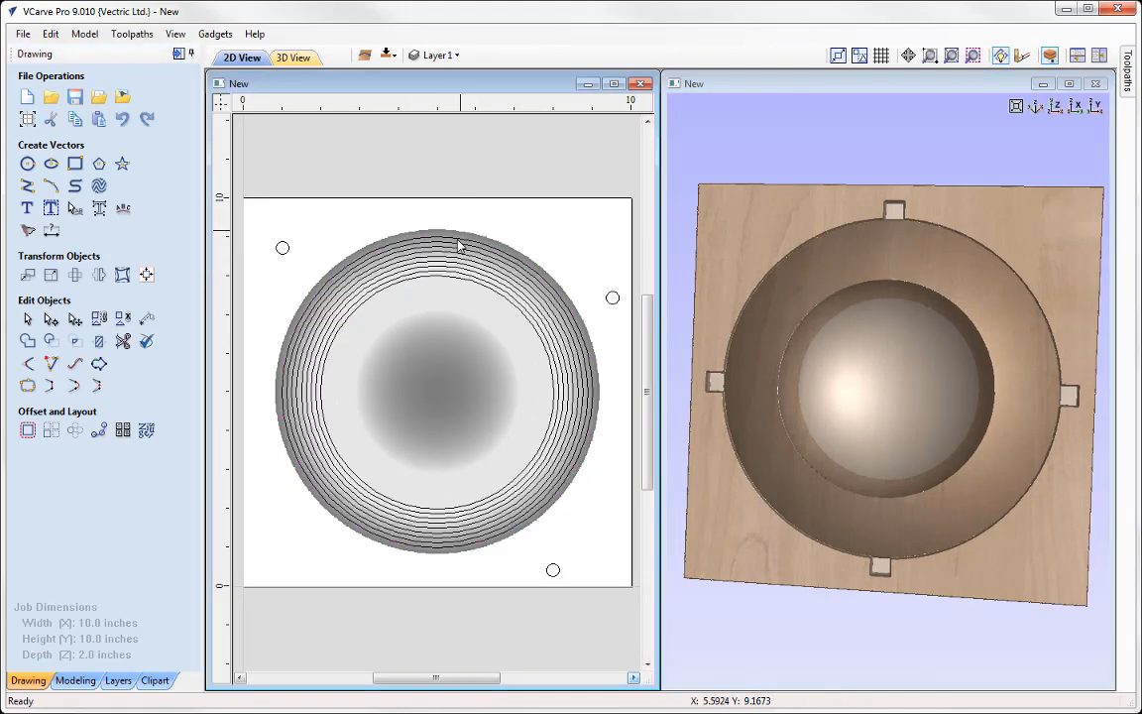
{"action": "left_click", "coordinate": [445, 237]}
{"action": "key", "text": "n"}
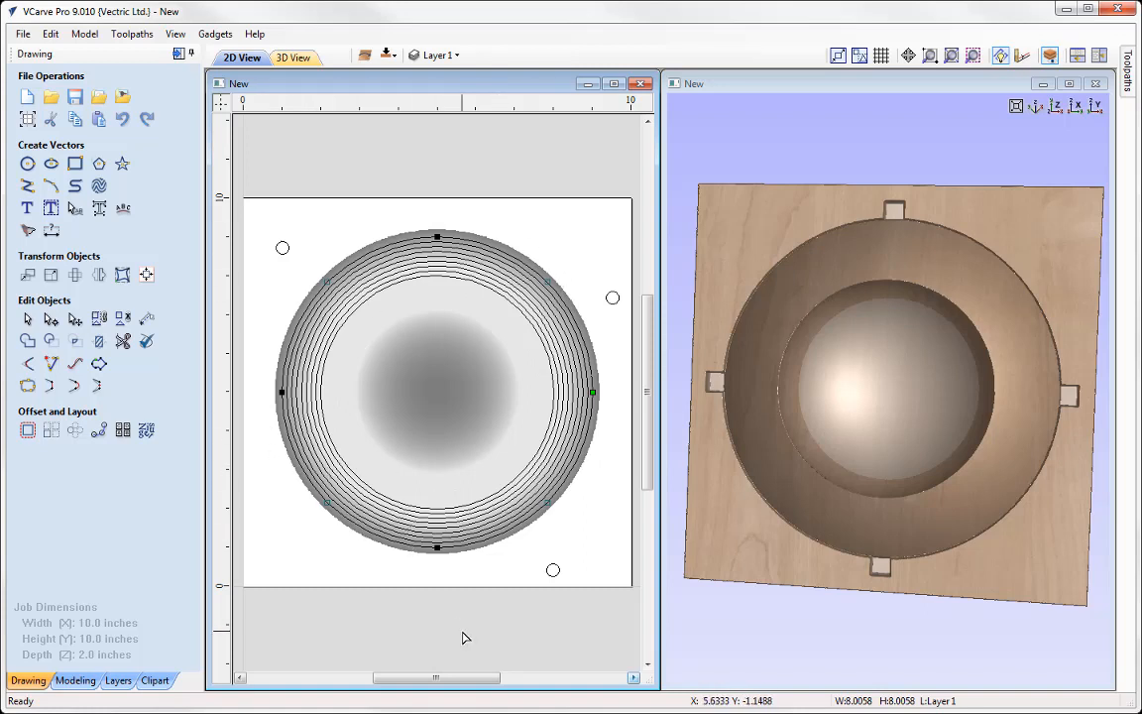
{"action": "left_click", "coordinate": [456, 194]}
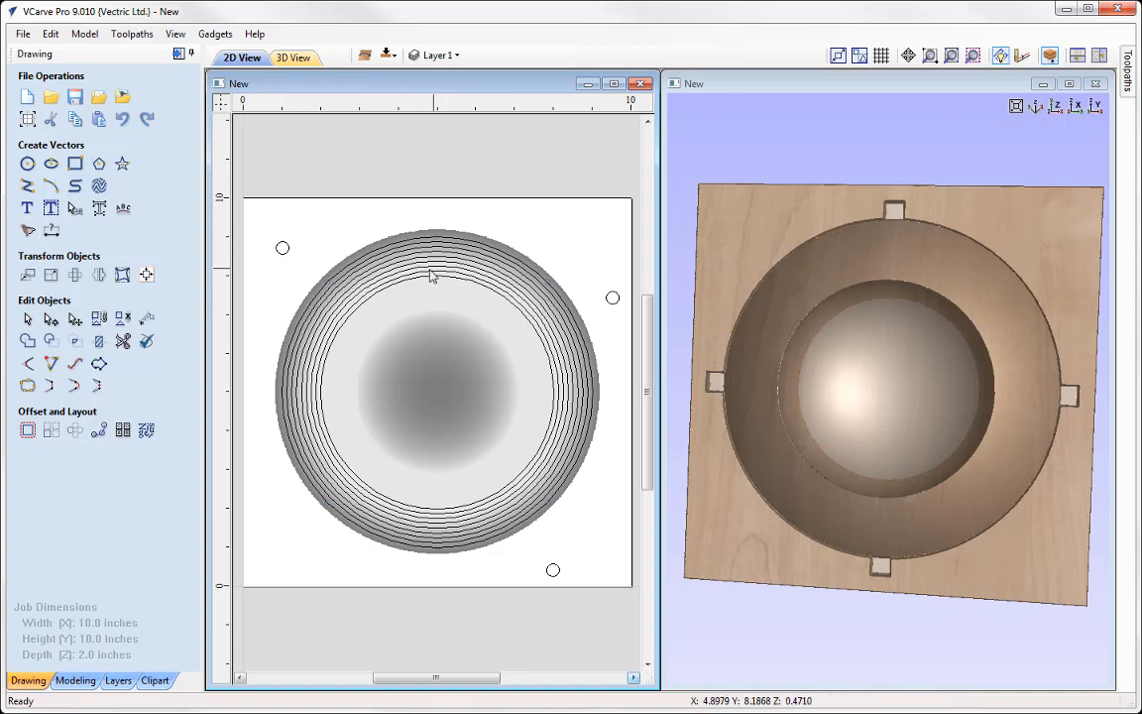
Step: Replace all nine circles with fitted straight lines at 0.01 inches tolerance, keeping sharp corners with a 60-degree maximum angle
{"action": "left_click", "coordinate": [402, 247]}
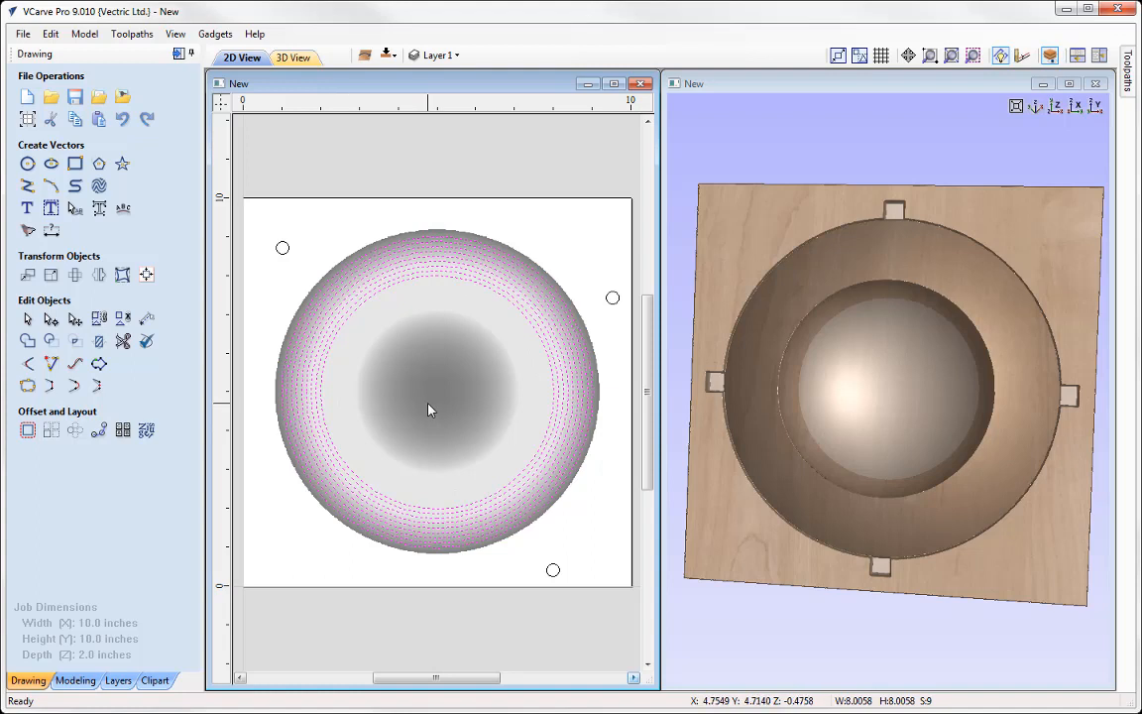
{"action": "left_click", "coordinate": [75, 365]}
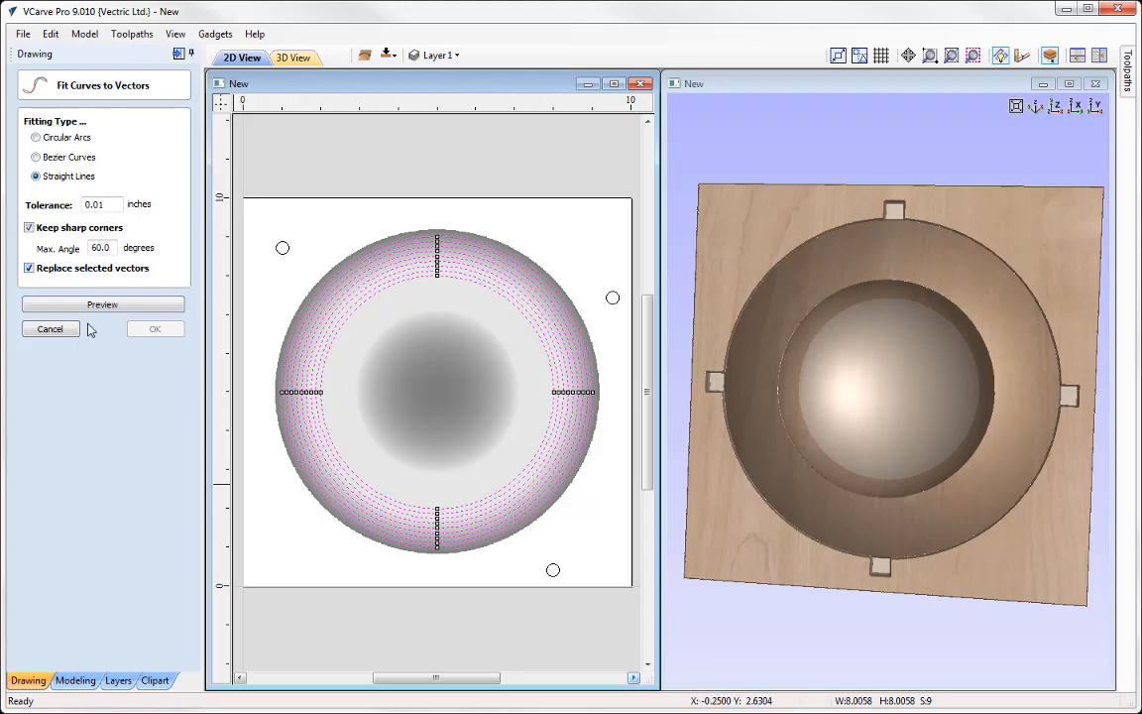
{"action": "left_click", "coordinate": [116, 306]}
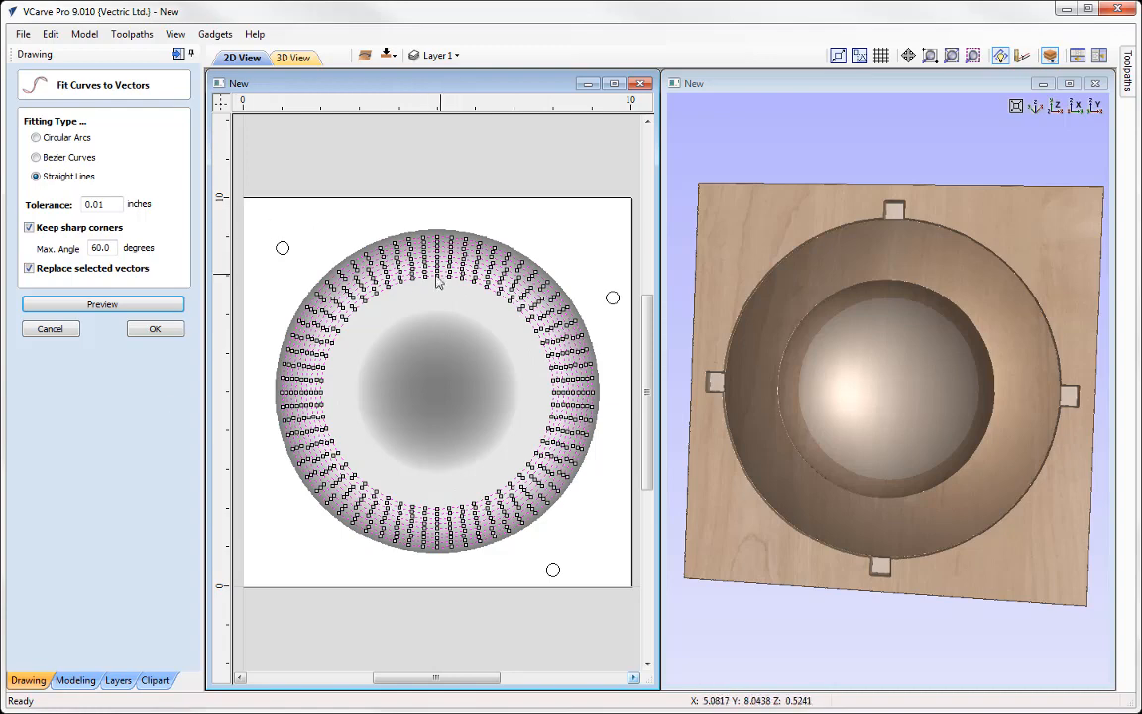
{"action": "left_click", "coordinate": [156, 335]}
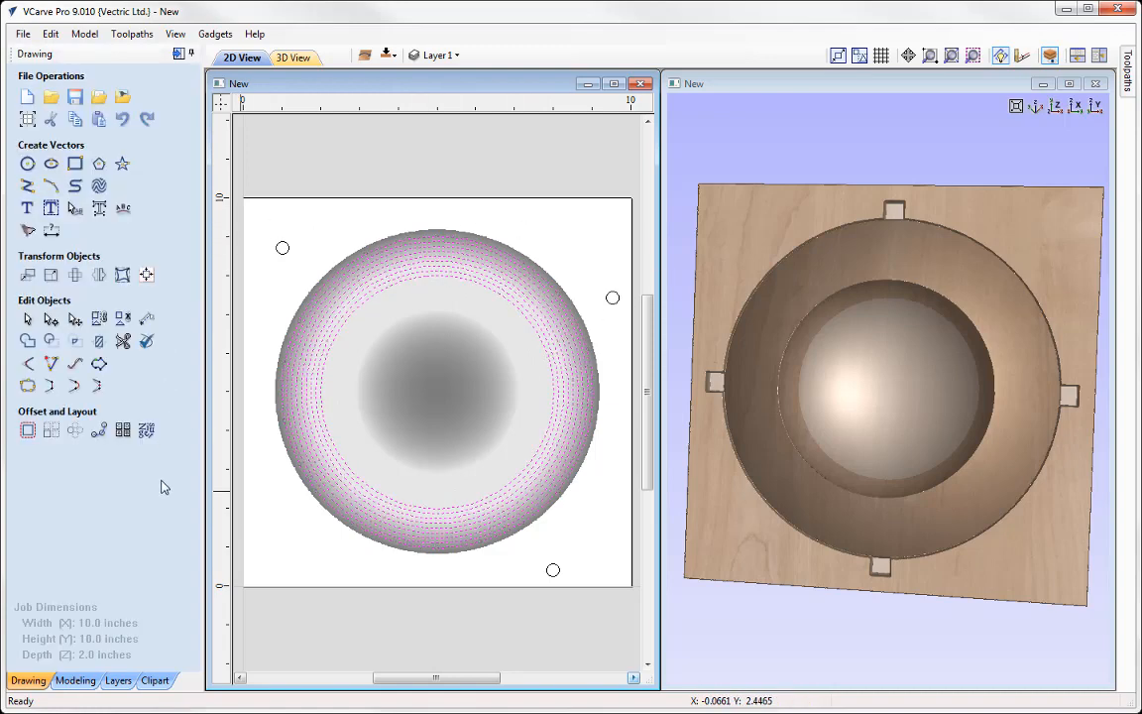
Step: Check the node spacing on the outermost circle fitted with straight lines
{"action": "left_click", "coordinate": [466, 238]}
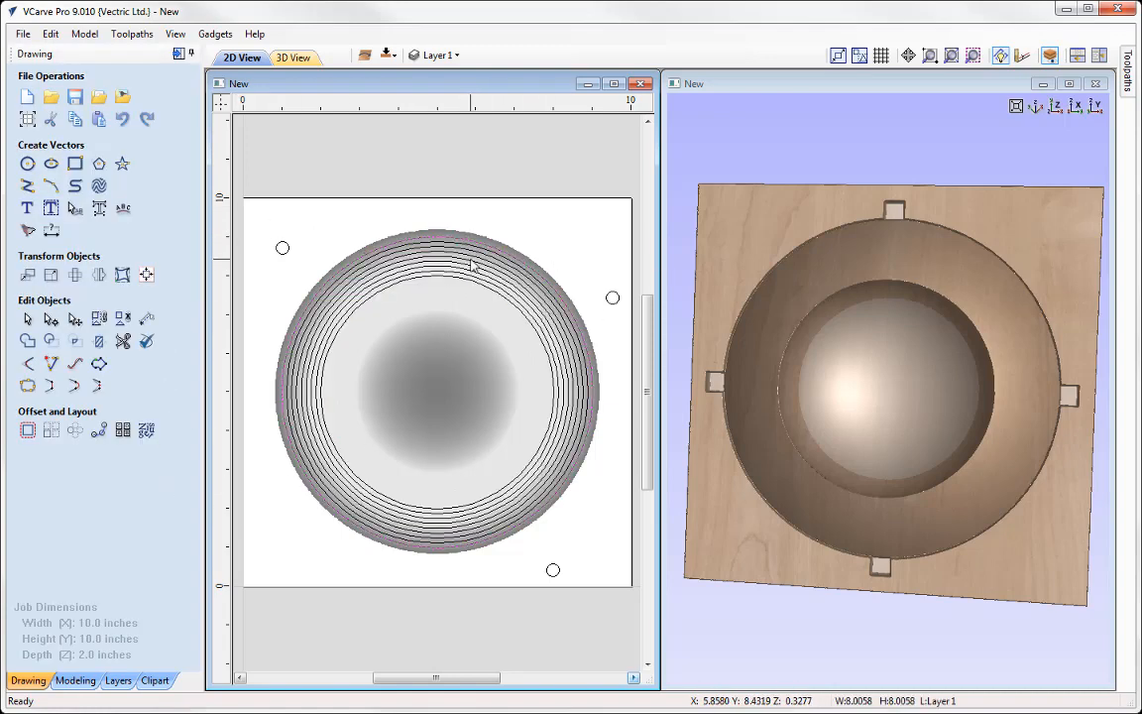
{"action": "key", "text": "n"}
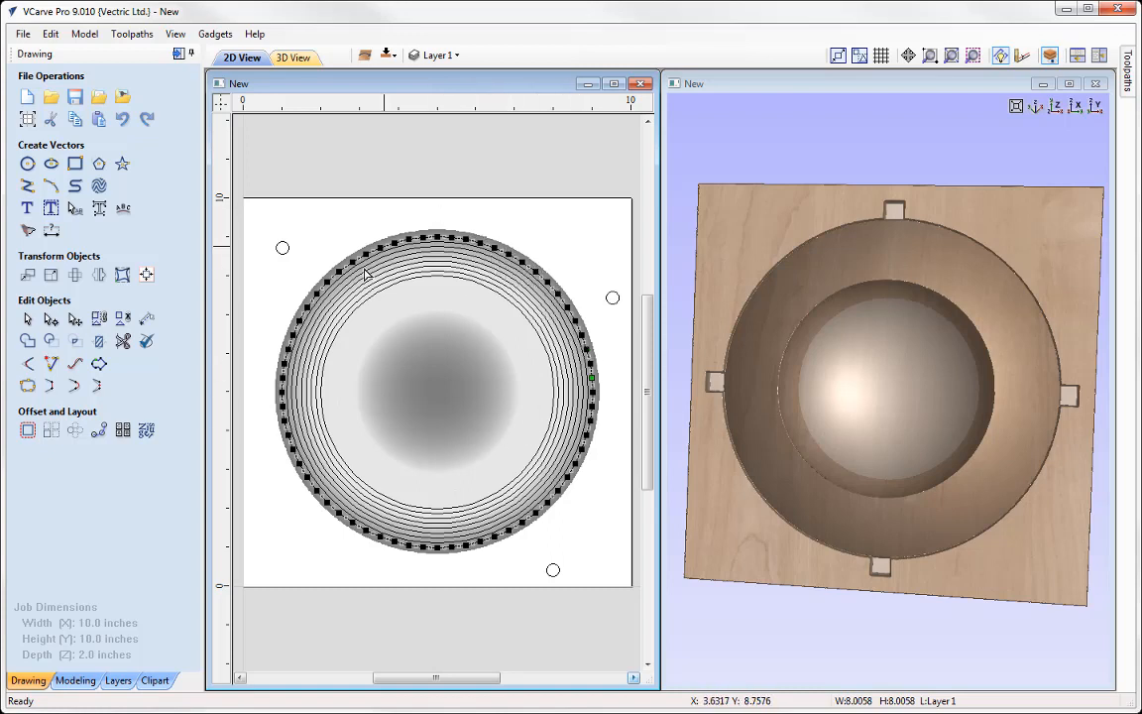
{"action": "left_click", "coordinate": [373, 200]}
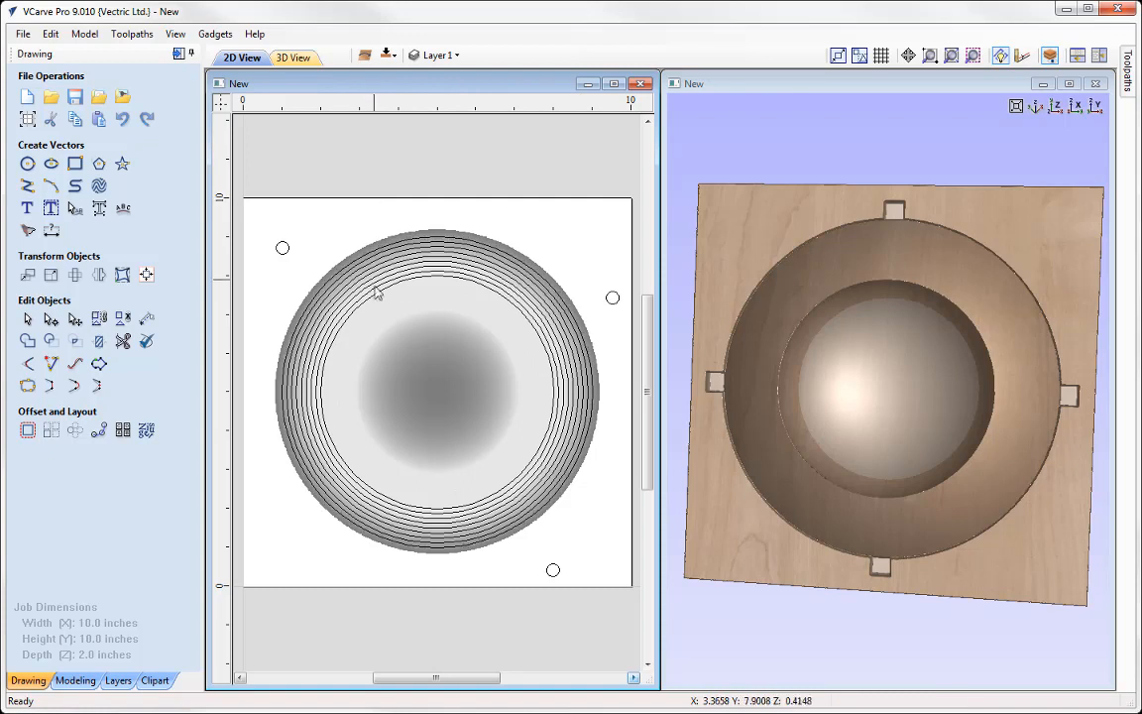
Step: Explode the nine fitted circles with the Explode Vectors gadget, replacing the originals and placing the results on a new Exploded Vectors layer
{"action": "left_click", "coordinate": [406, 237]}
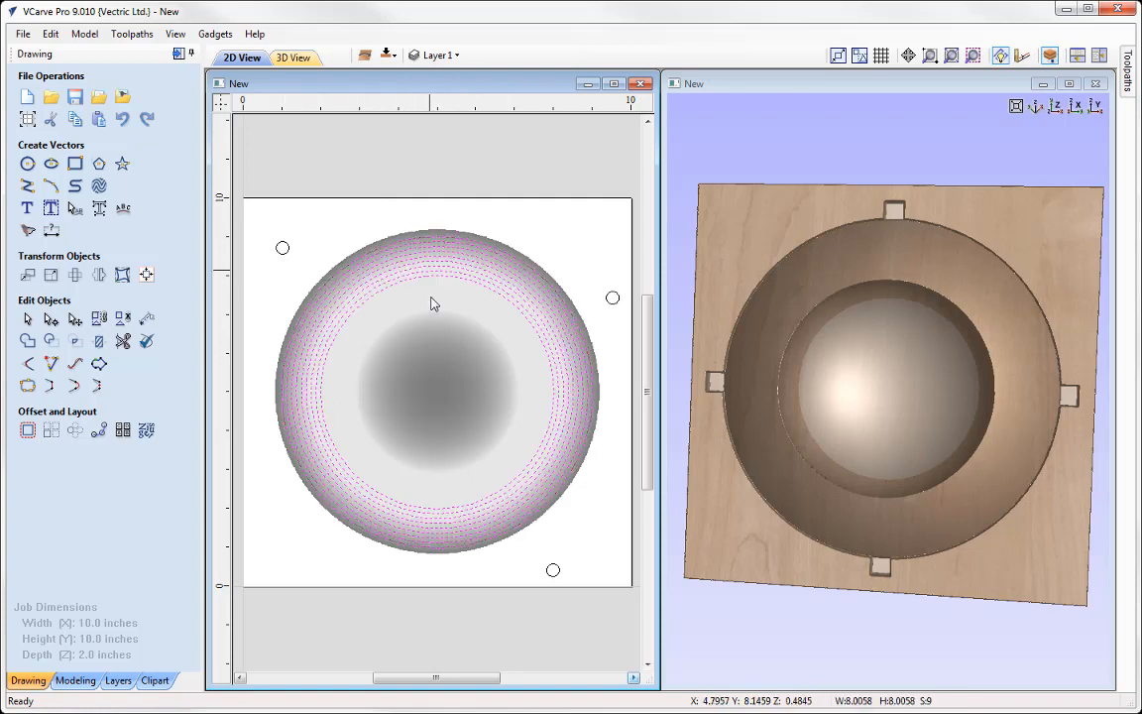
{"action": "left_click", "coordinate": [215, 35]}
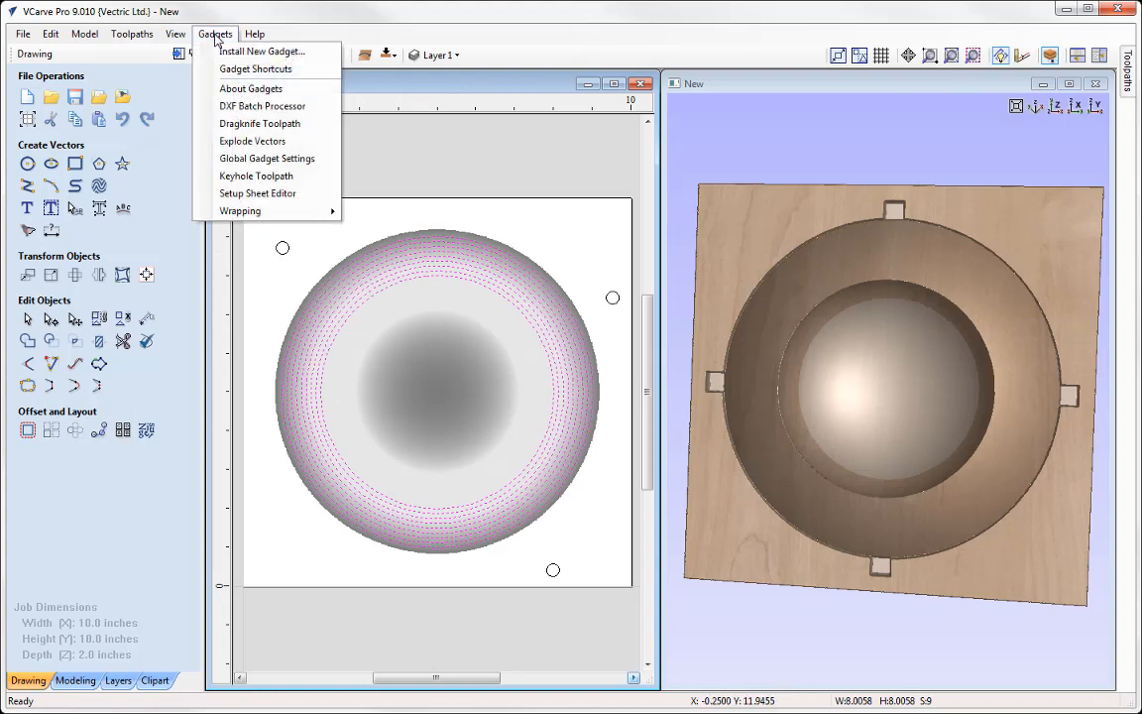
{"action": "left_click", "coordinate": [289, 145]}
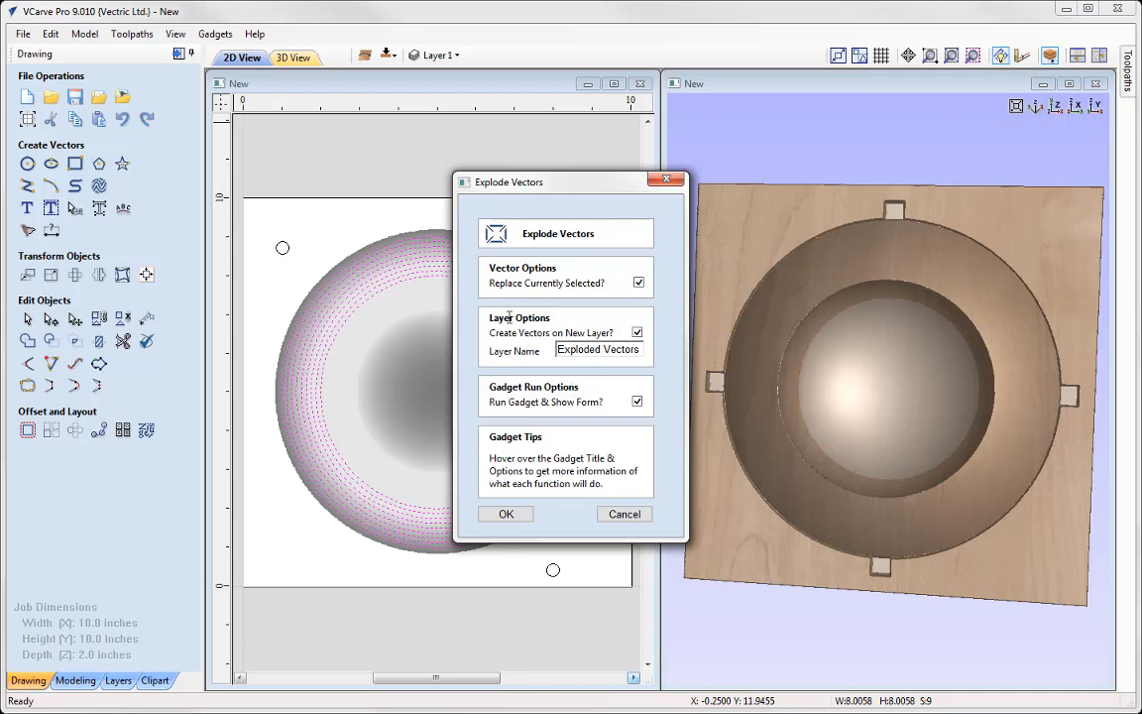
{"action": "mouse_move", "coordinate": [529, 335]}
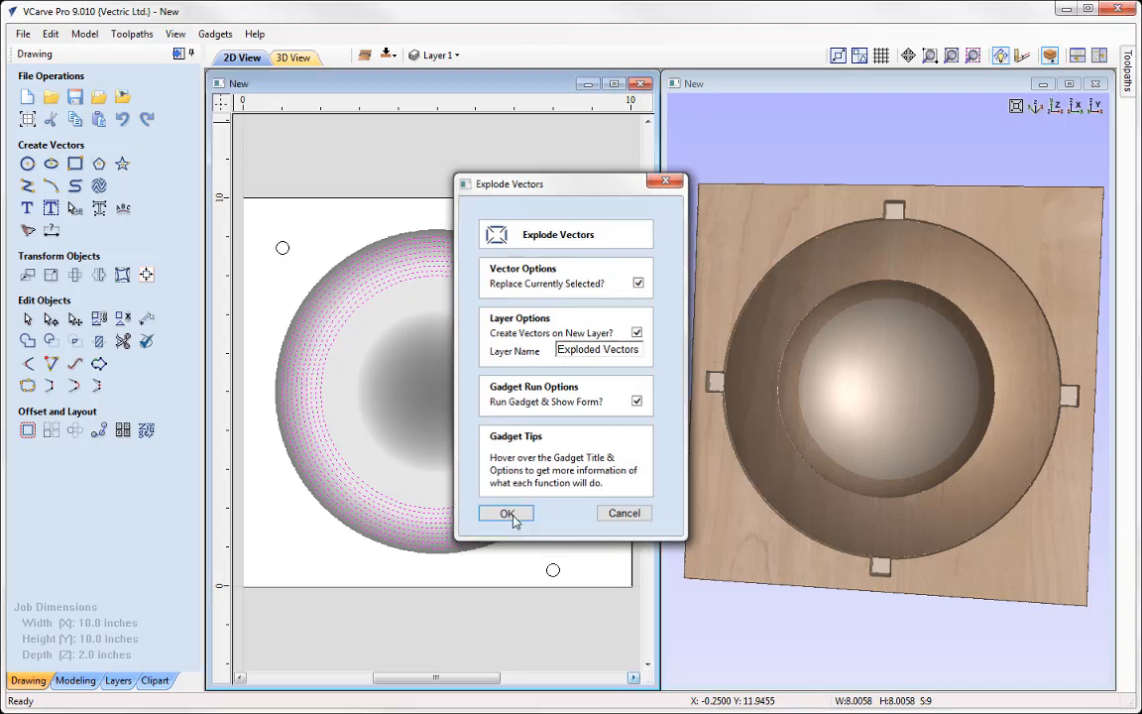
{"action": "left_click", "coordinate": [513, 517]}
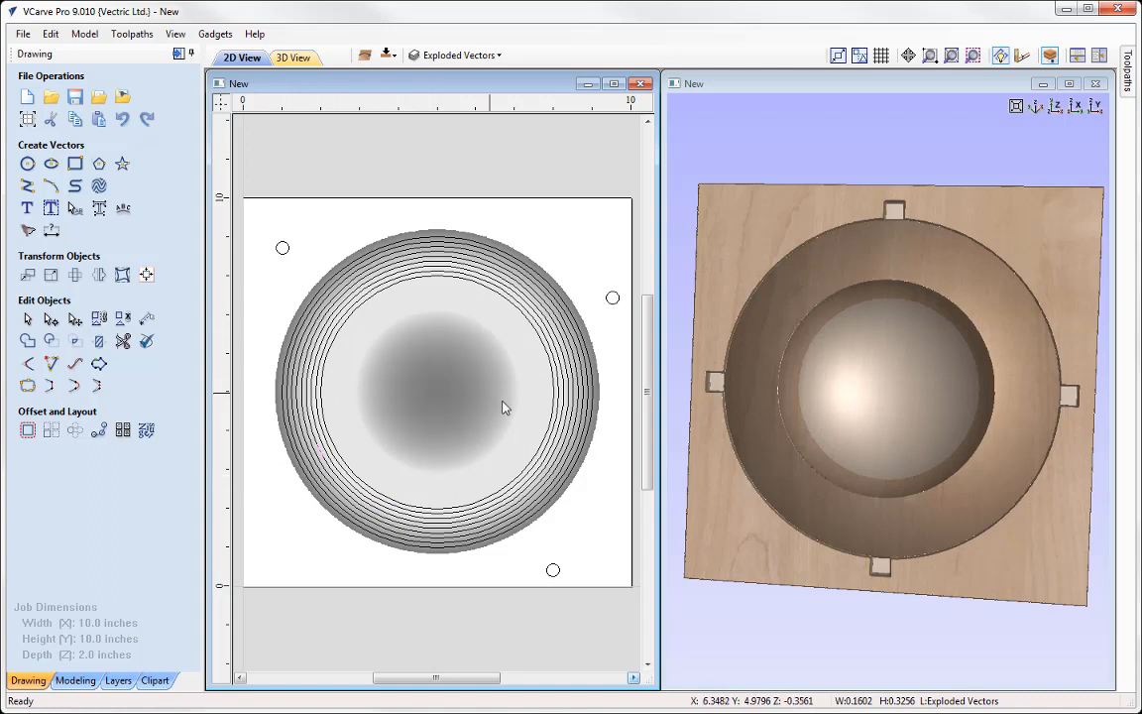
Step: Recalculate the Texture 1 toolpath using the exploded circle segments as the pattern
{"action": "left_click", "coordinate": [177, 54]}
{"action": "left_click", "coordinate": [875, 106]}
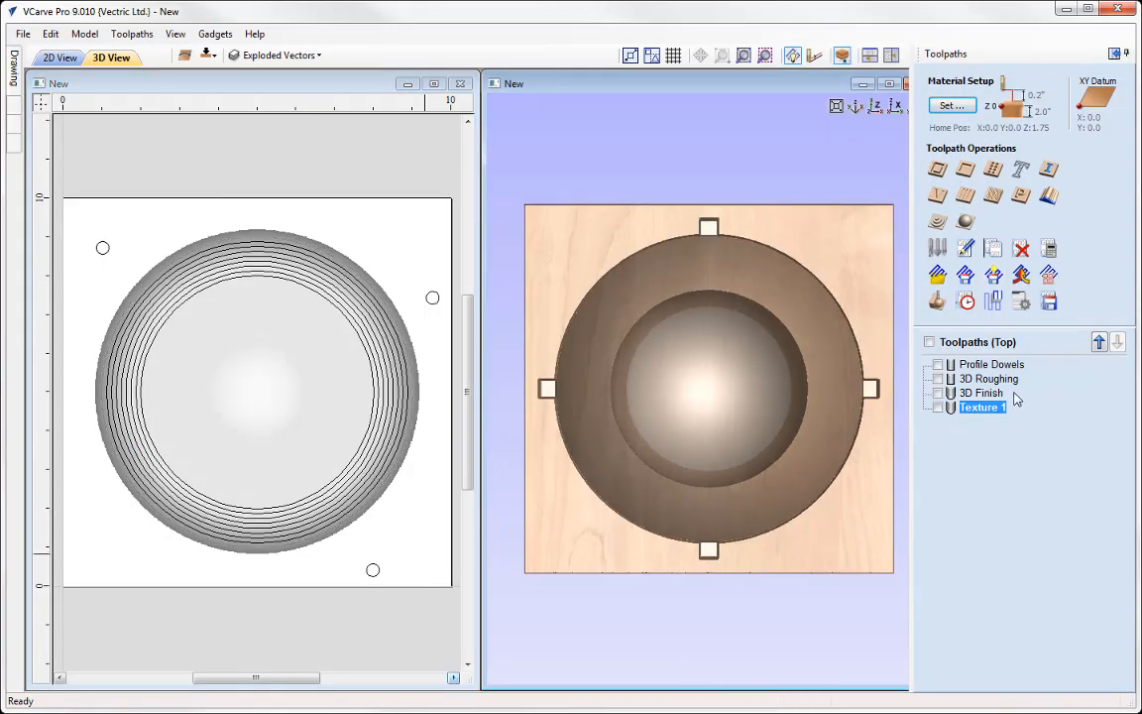
{"action": "double_click", "coordinate": [983, 407]}
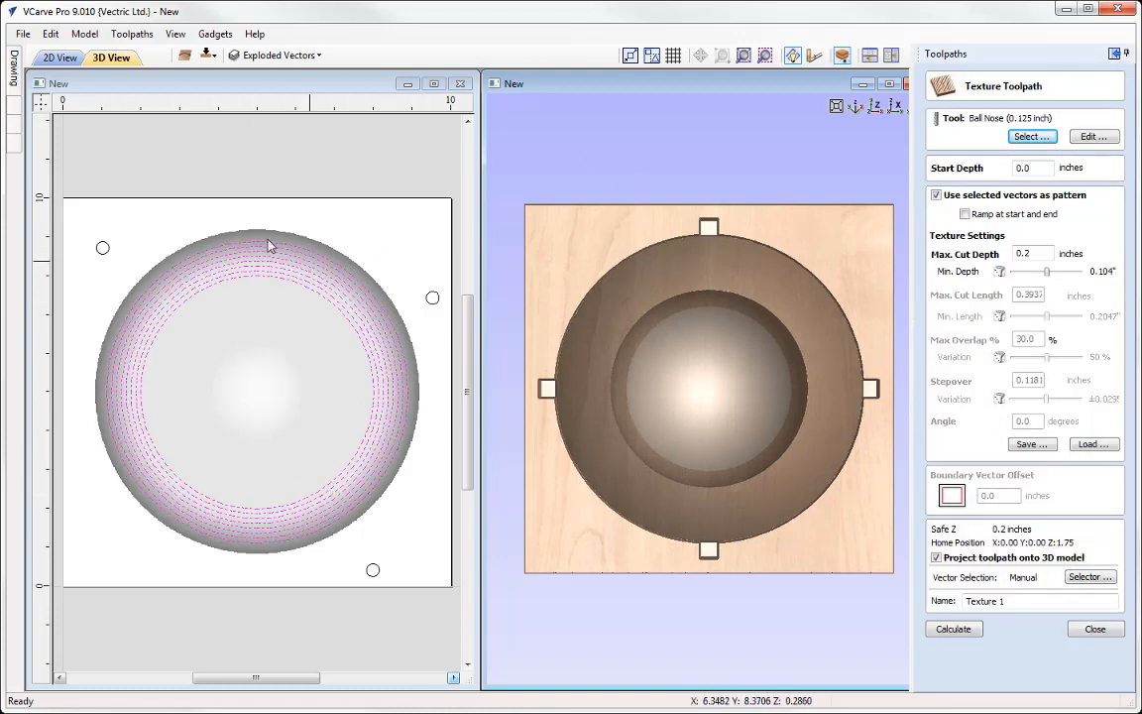
{"action": "left_click", "coordinate": [954, 631]}
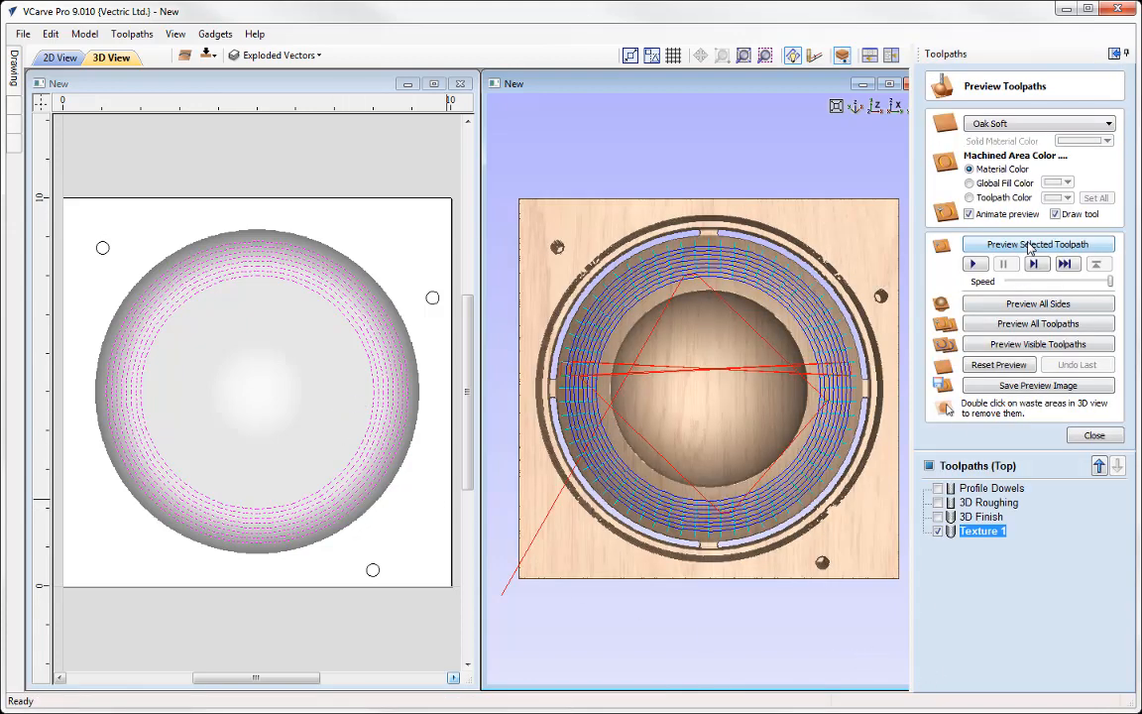
Step: Preview the recalculated Texture 1 toolpath and inspect the rim pattern in a maximized 3D view
{"action": "left_click", "coordinate": [886, 82]}
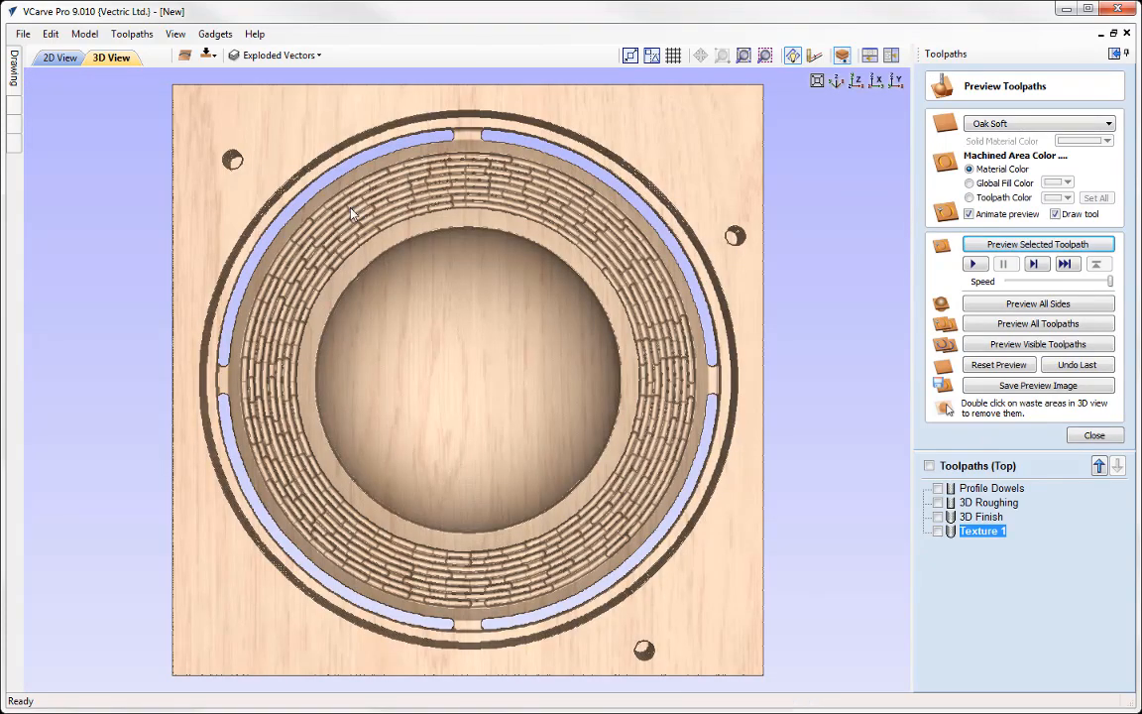
{"action": "left_click_drag", "start_coordinate": [395, 440], "coordinate": [436, 485]}
{"action": "left_click", "coordinate": [858, 82]}
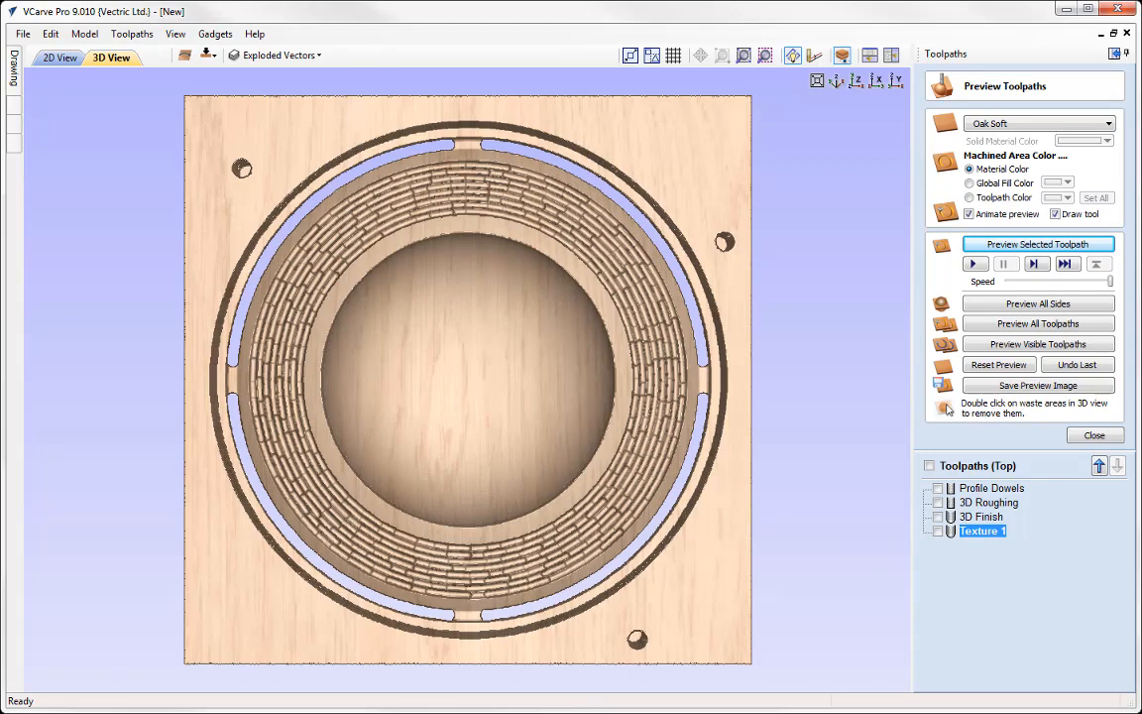
Step: Save the project as "VCarve Bowl" in the Making Bowls folder inside UGM_2017_Files
{"action": "left_click", "coordinate": [21, 34]}
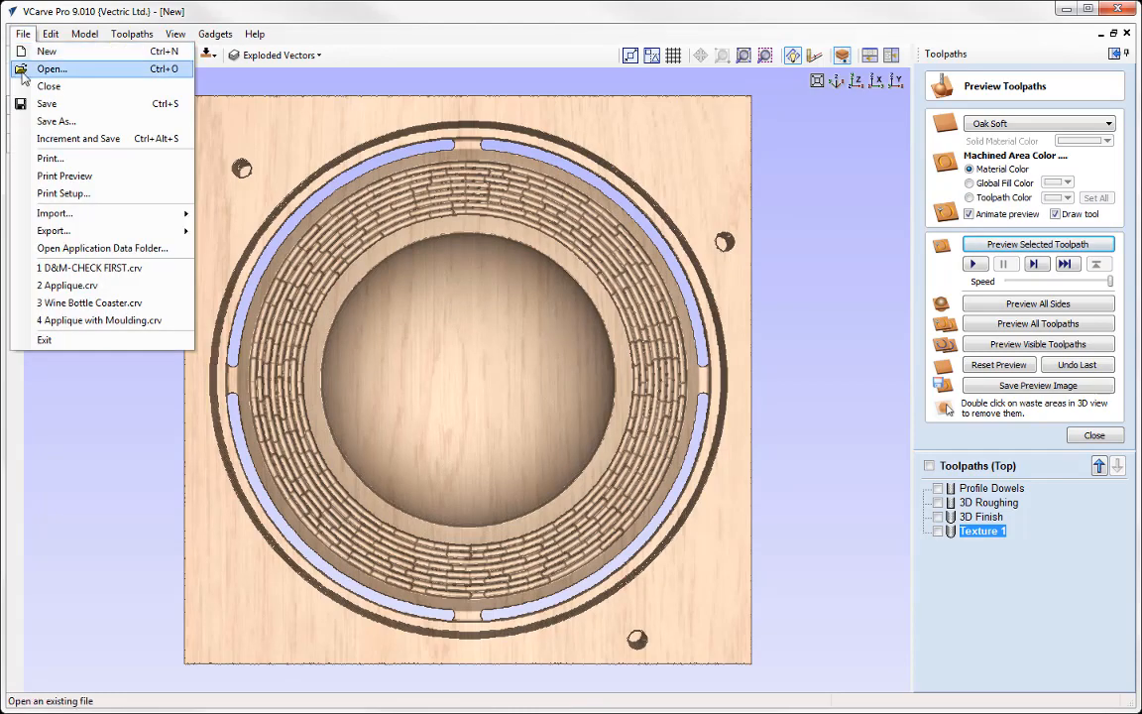
{"action": "left_click", "coordinate": [66, 120]}
{"action": "left_click", "coordinate": [554, 191]}
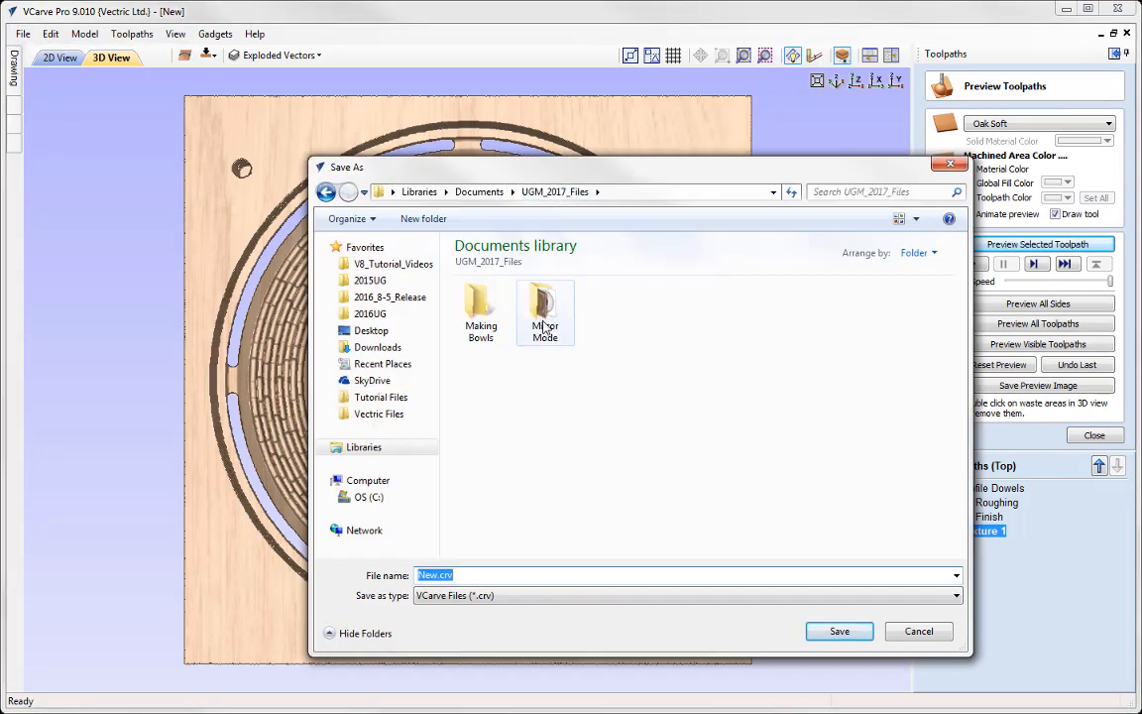
{"action": "double_click", "coordinate": [483, 313]}
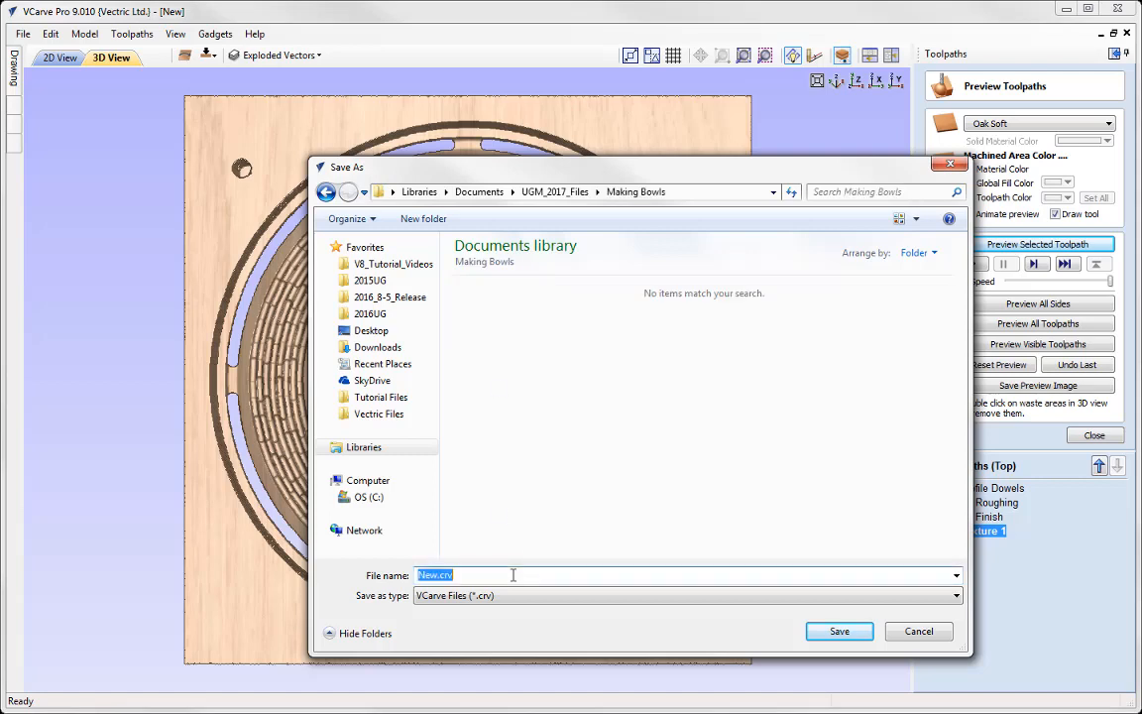
{"action": "type", "text": "VCarve Bowl"}
{"action": "left_click", "coordinate": [858, 632]}
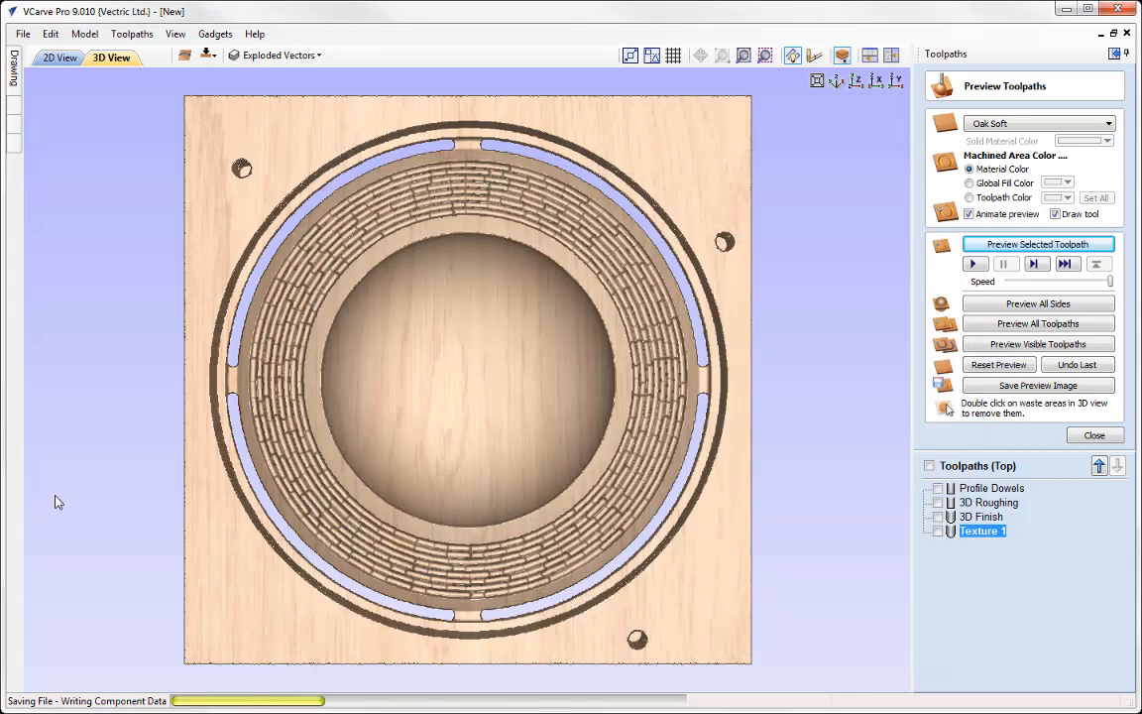